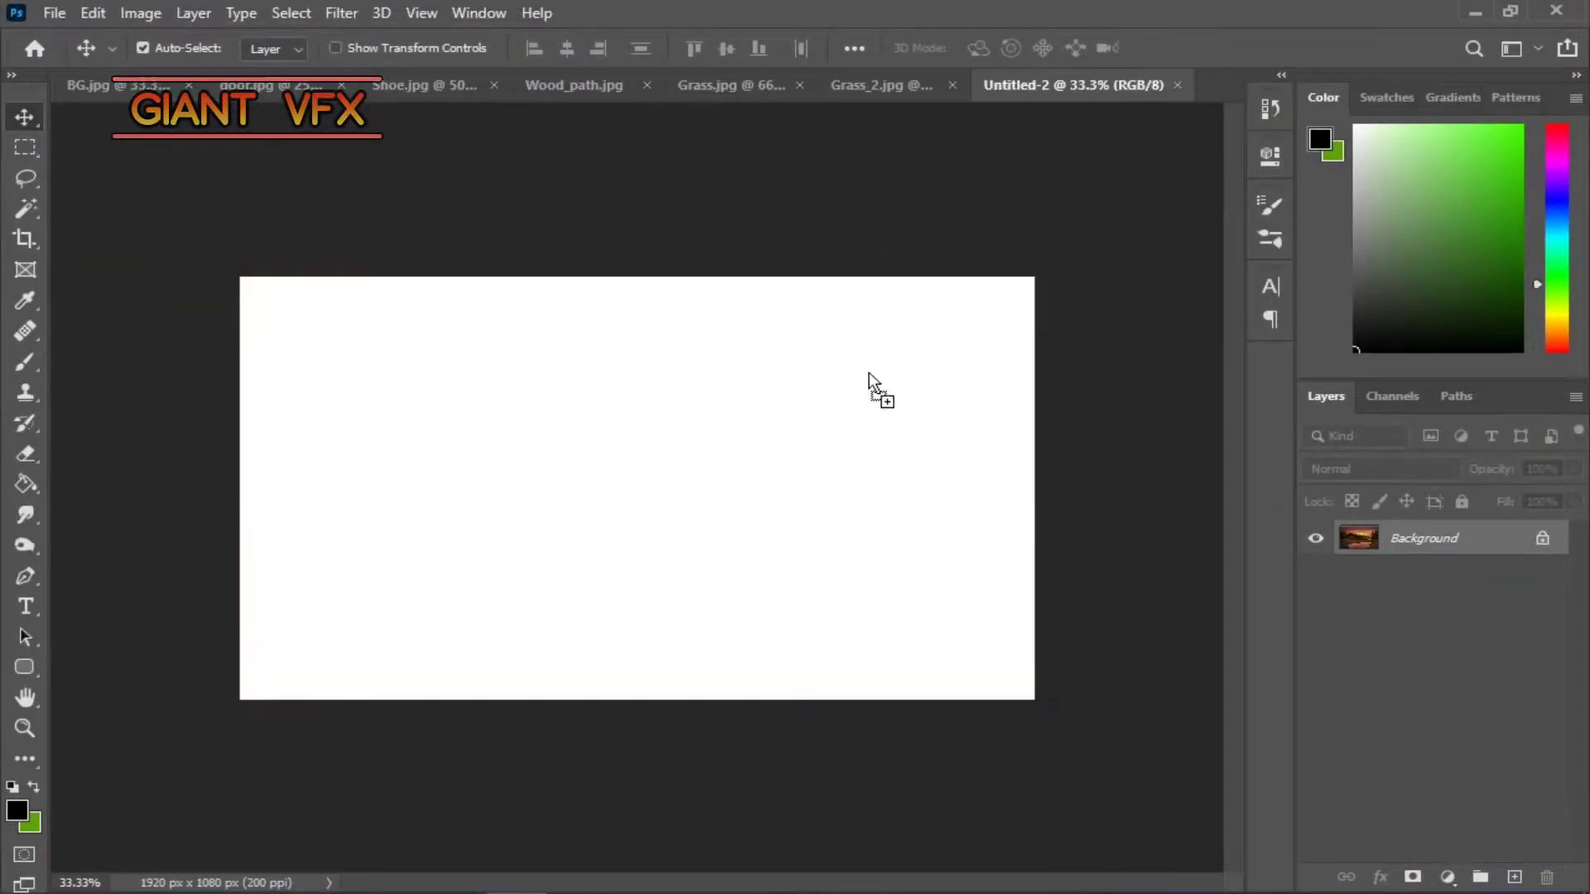
- Place BG.jpg into Untitled-2, fit it, and Magic Wand the shoe's white background at tolerance 90
left_click_drag(502, 553, 853, 424)
key("ctrl+t")
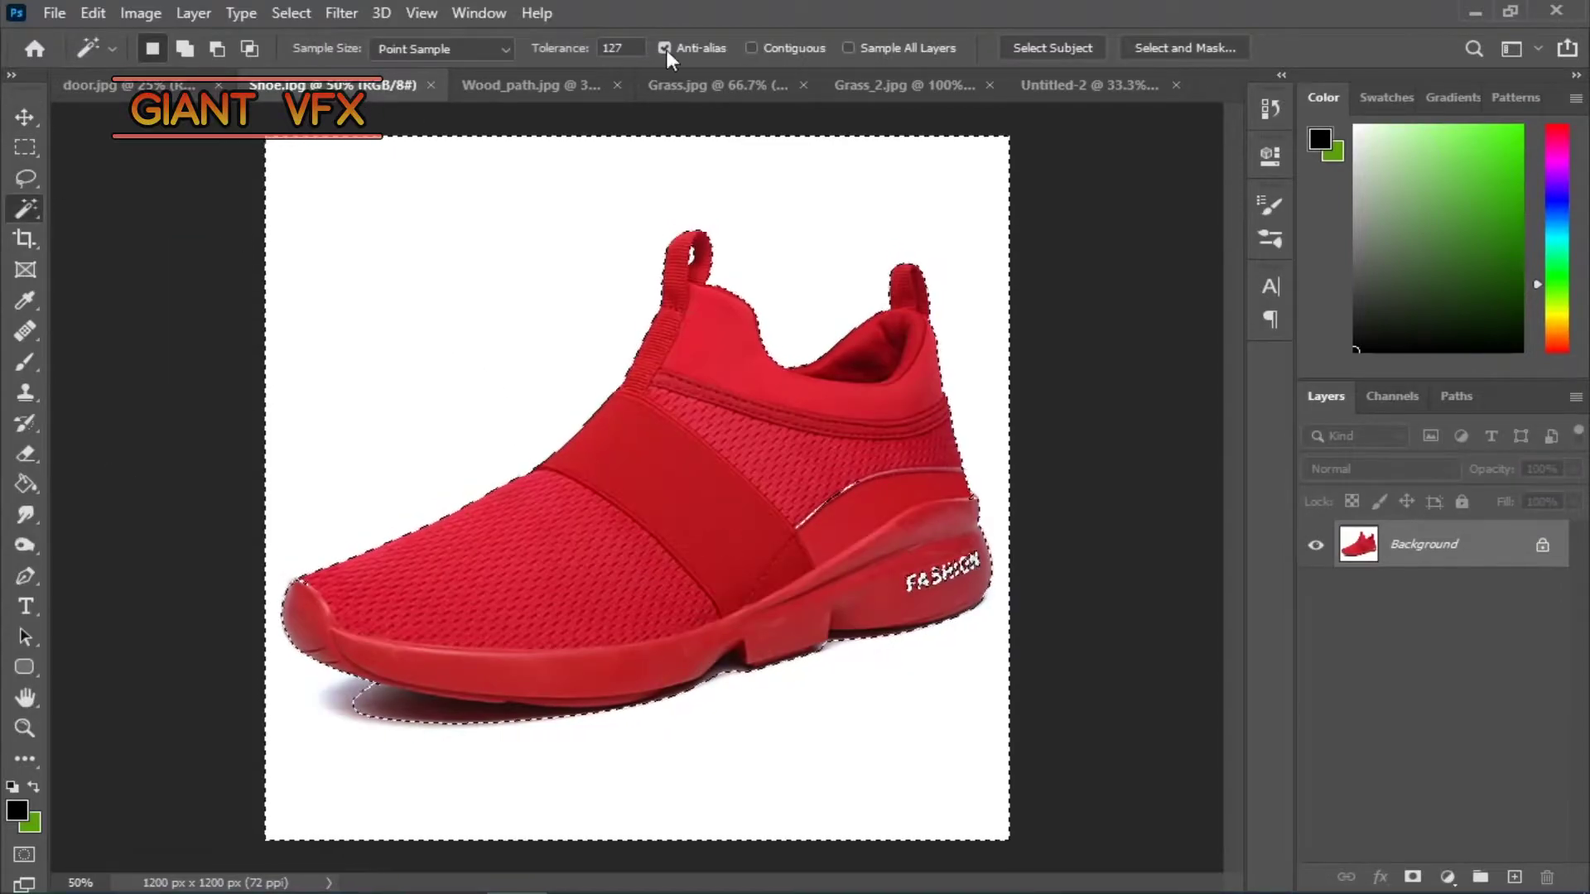
left_click_drag(561, 48, 531, 48)
left_click(525, 401)
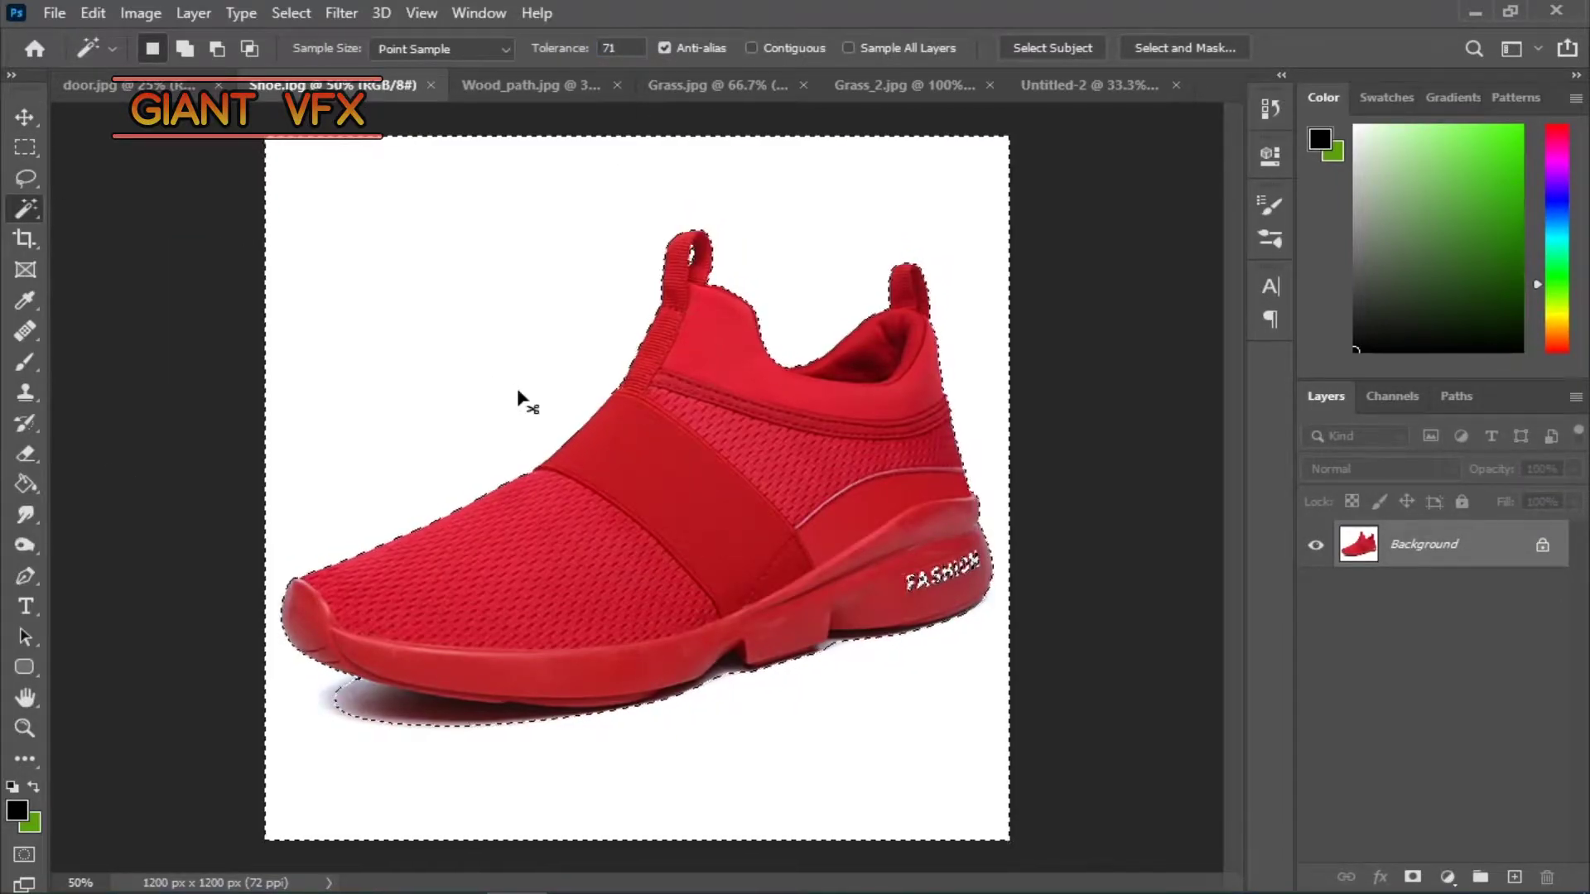
- Refine the shoe selection along its seam and heel with the Lasso
key("z")
left_click_drag(859, 475, 962, 566)
left_click(25, 177)
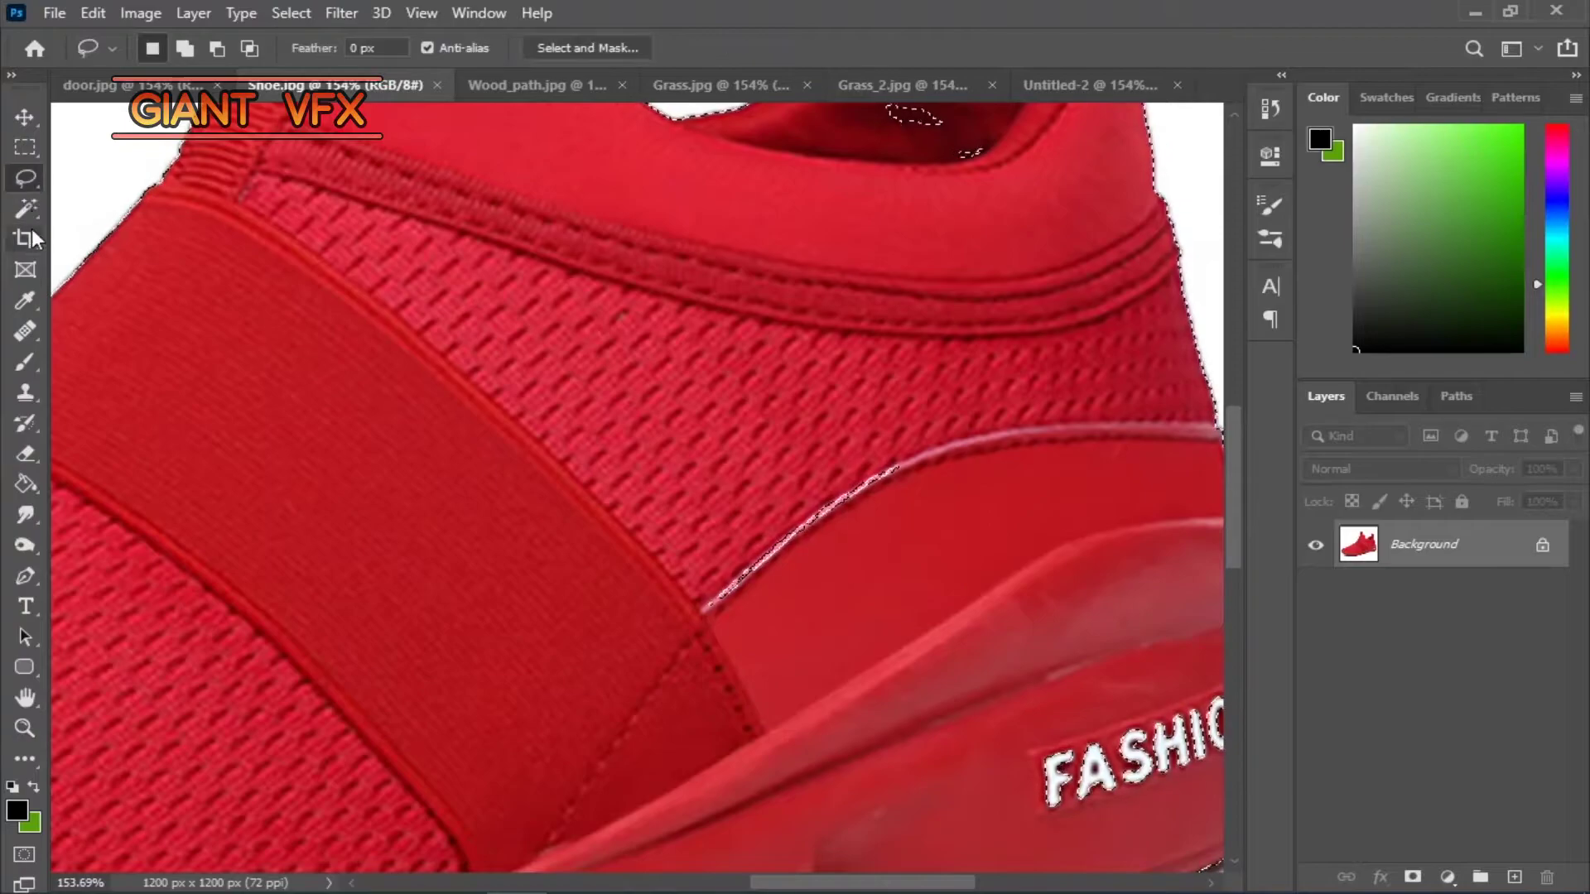
mouse_move(664, 659)
left_mouse_down()
mouse_move(667, 623)
mouse_move(714, 671)
left_mouse_up()
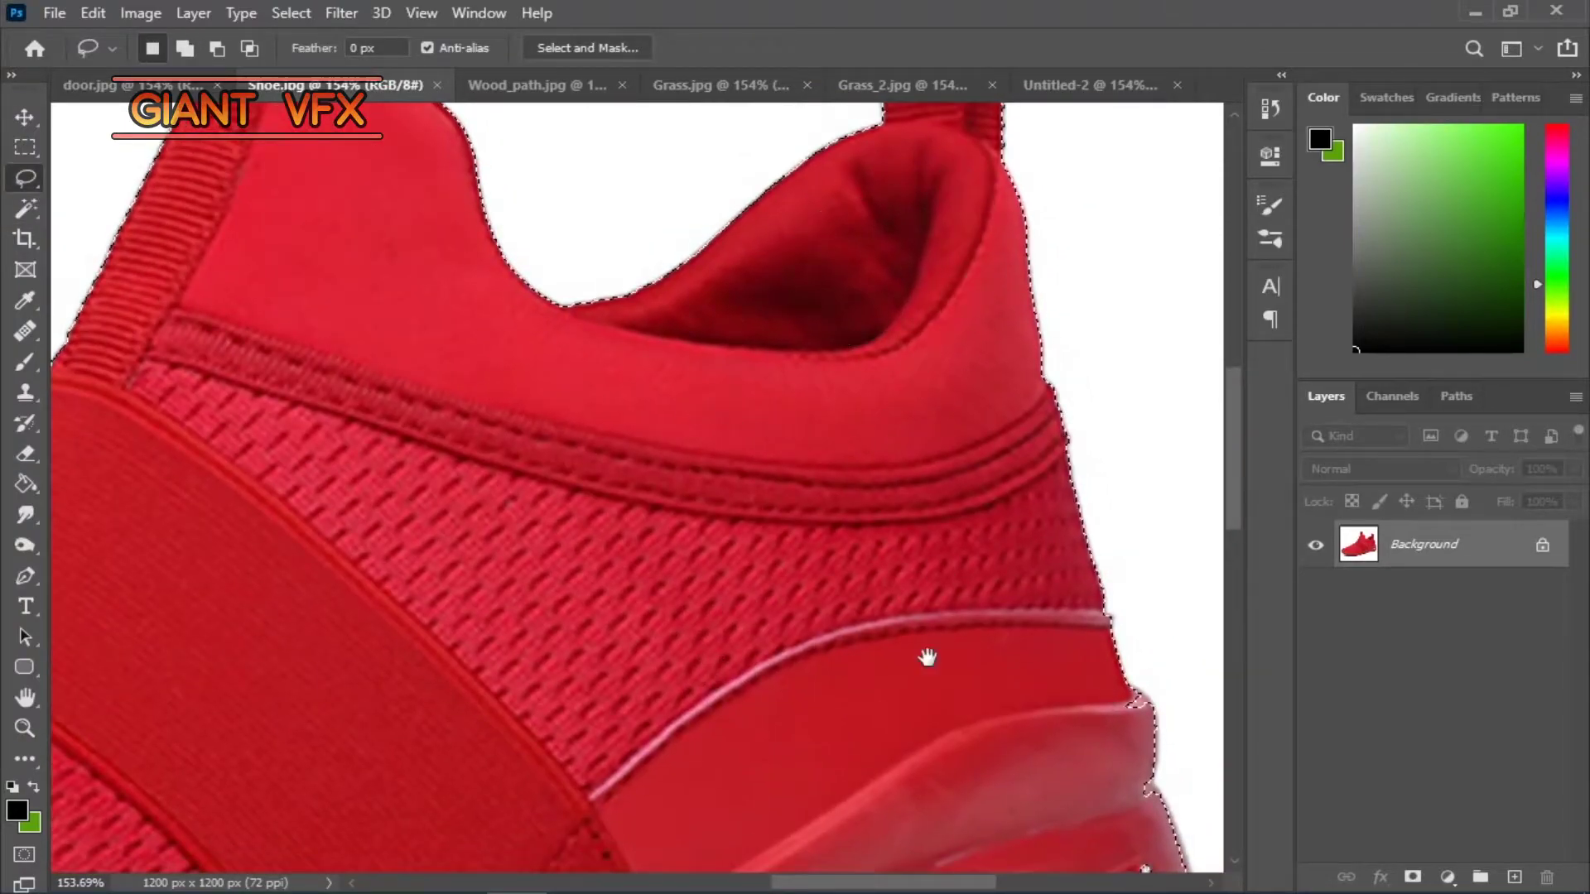
left_click_drag(927, 657, 579, 443)
key("ctrl+0")
- Move the cut-out shoe into the composite as Layer 2 and begin Free Transform
key("v")
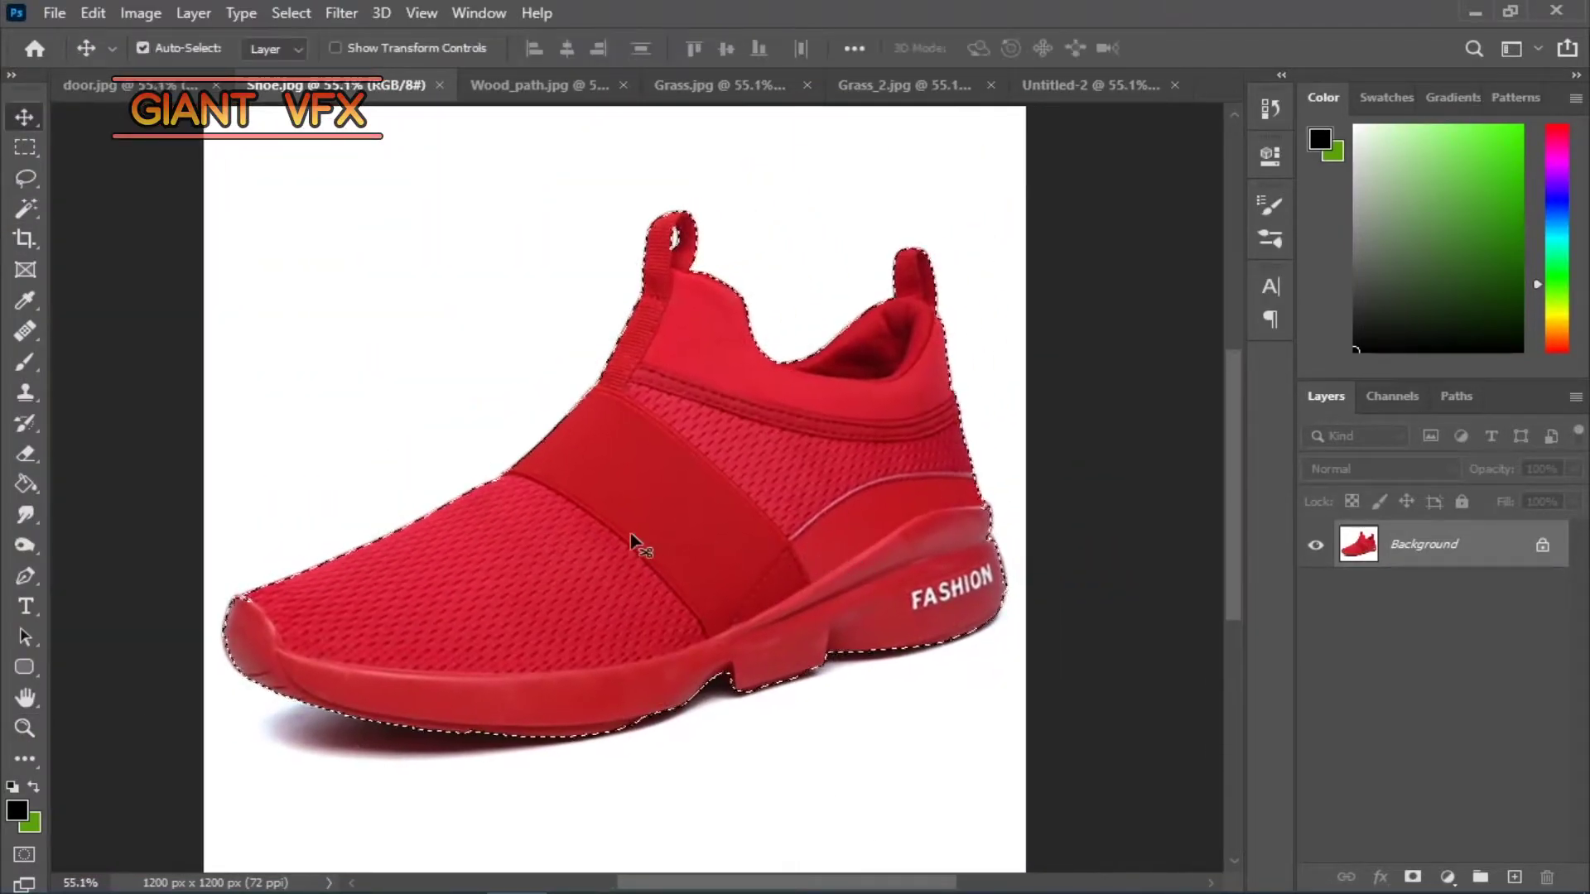
left_click_drag(638, 542, 558, 525)
key("ctrl+t")
- Scale the shoe to about 83% and position it over the marsh
left_click_drag(901, 188, 827, 221)
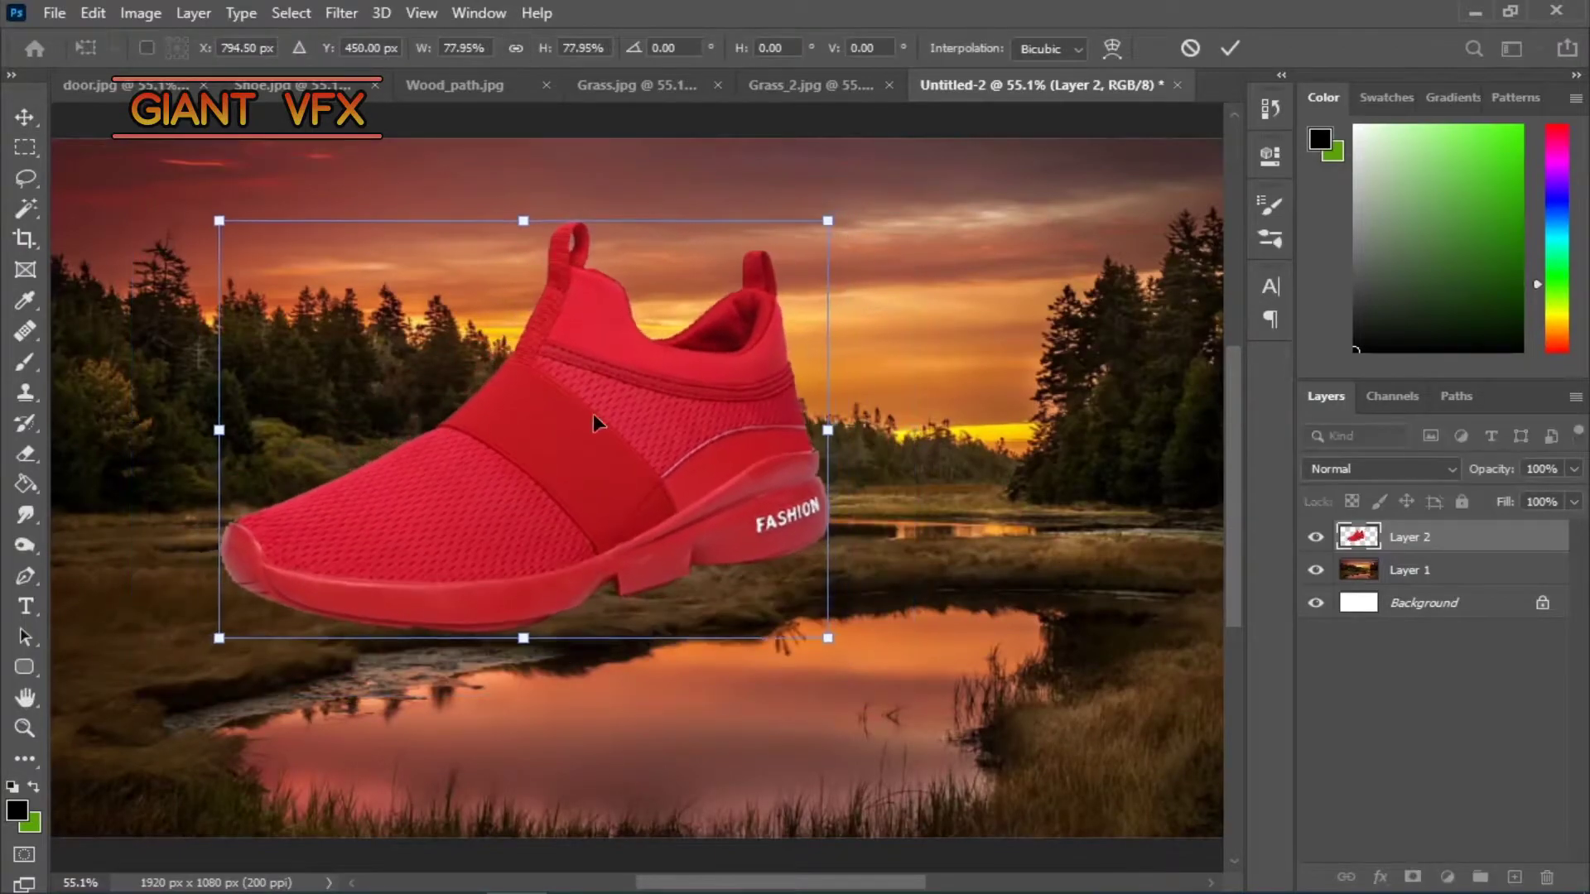
left_click_drag(593, 414, 704, 444)
left_click_drag(925, 241, 977, 213)
left_click_drag(681, 610, 708, 545)
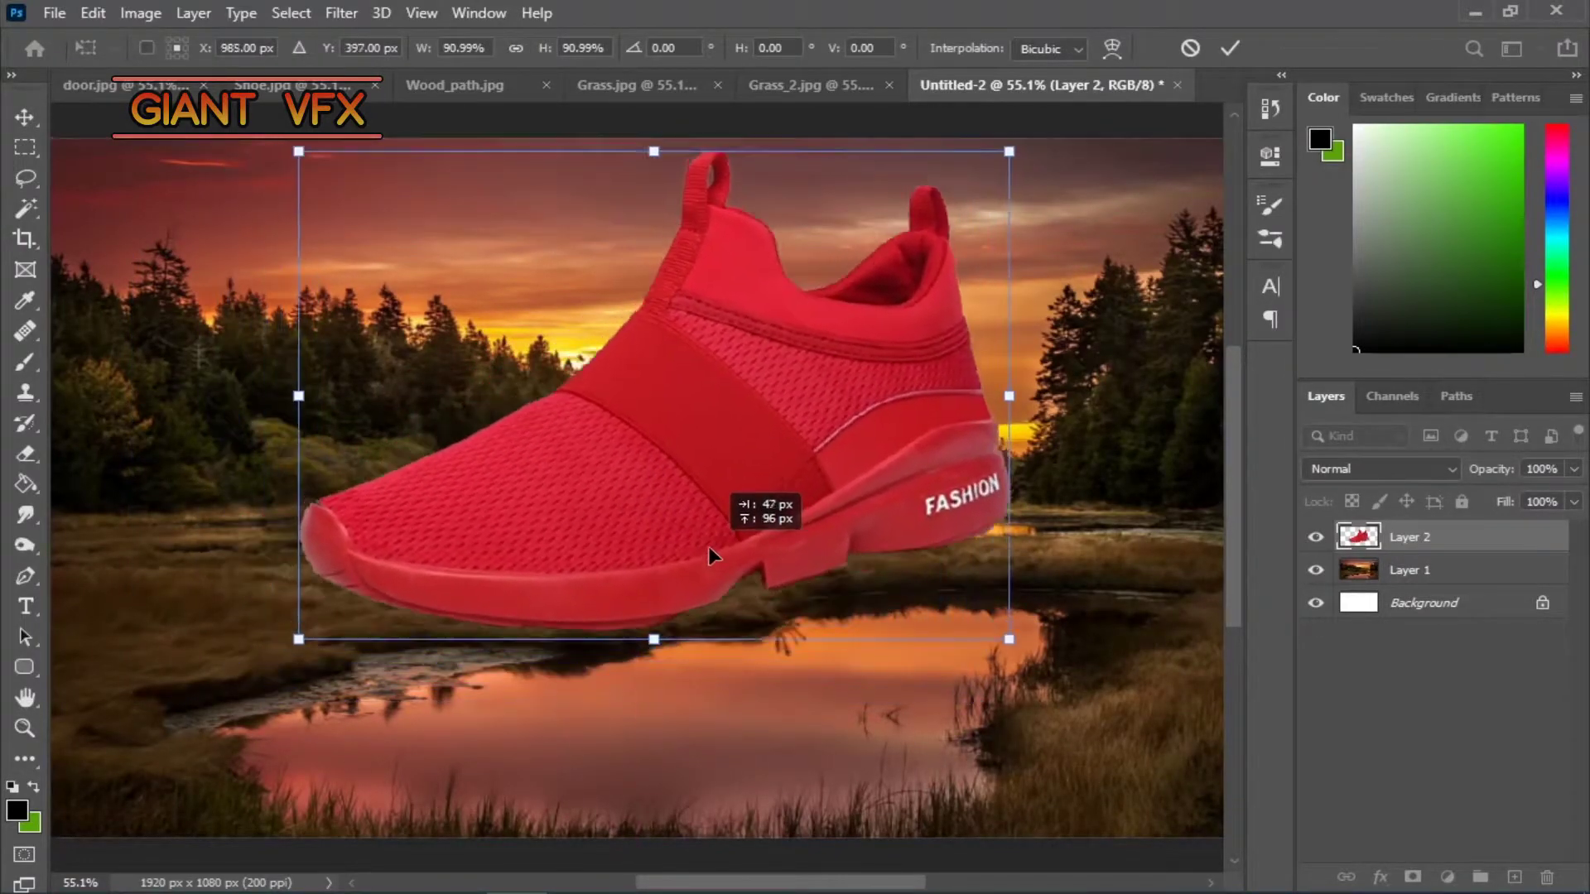
left_click_drag(1019, 158, 952, 222)
left_click_drag(720, 360, 648, 349)
key("Return")
- Add a layer mask to the shoe and pick a grass brush tip with wider spacing
key("z")
left_click_drag(621, 655, 642, 681)
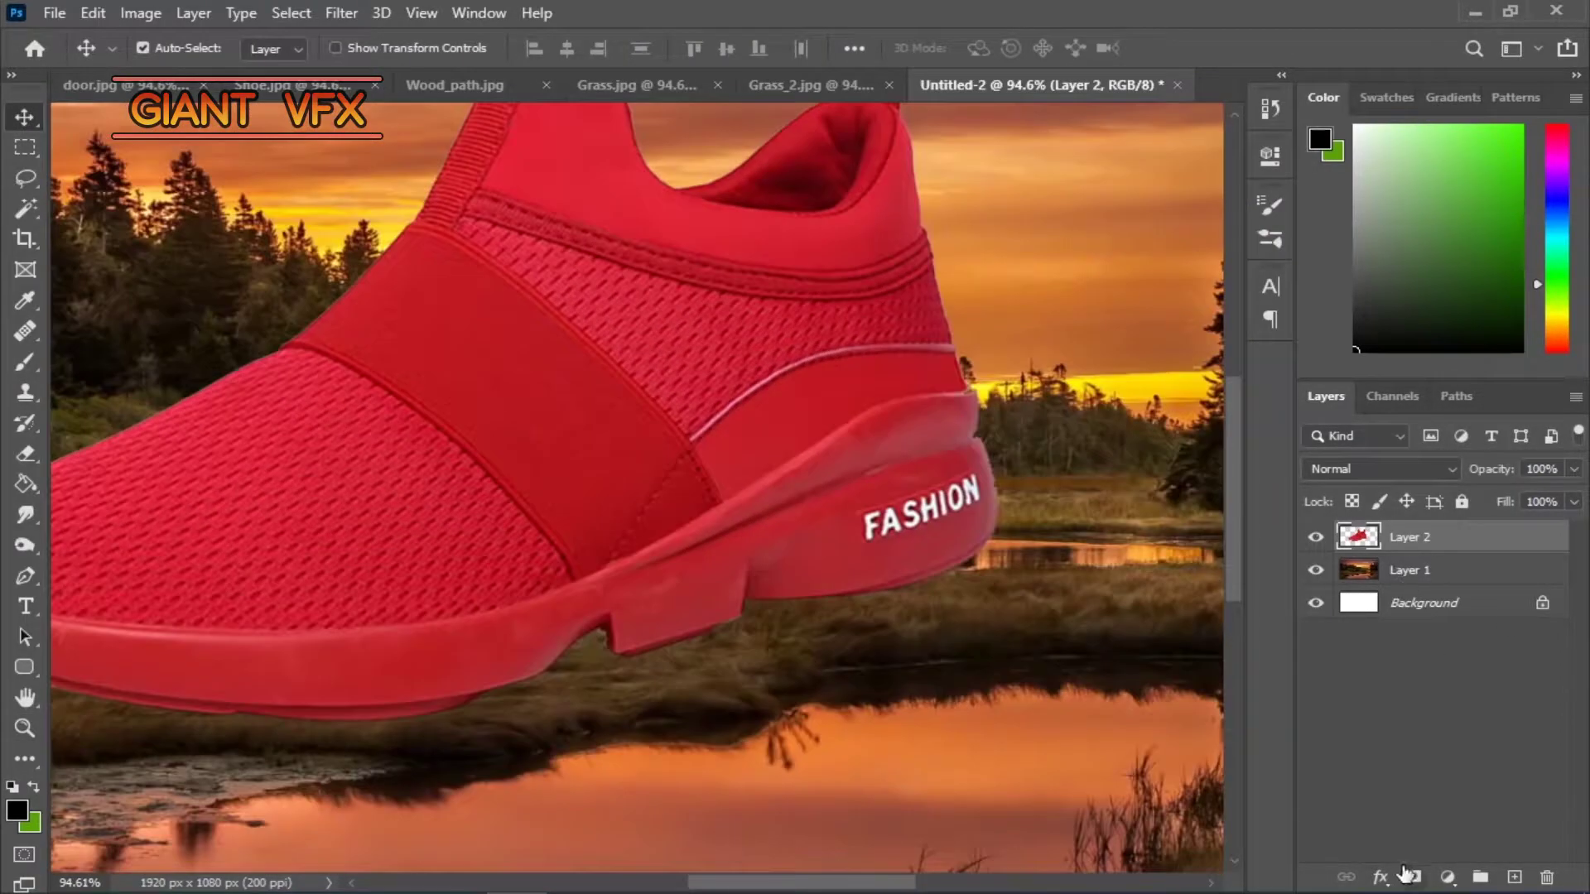
left_click(1410, 876)
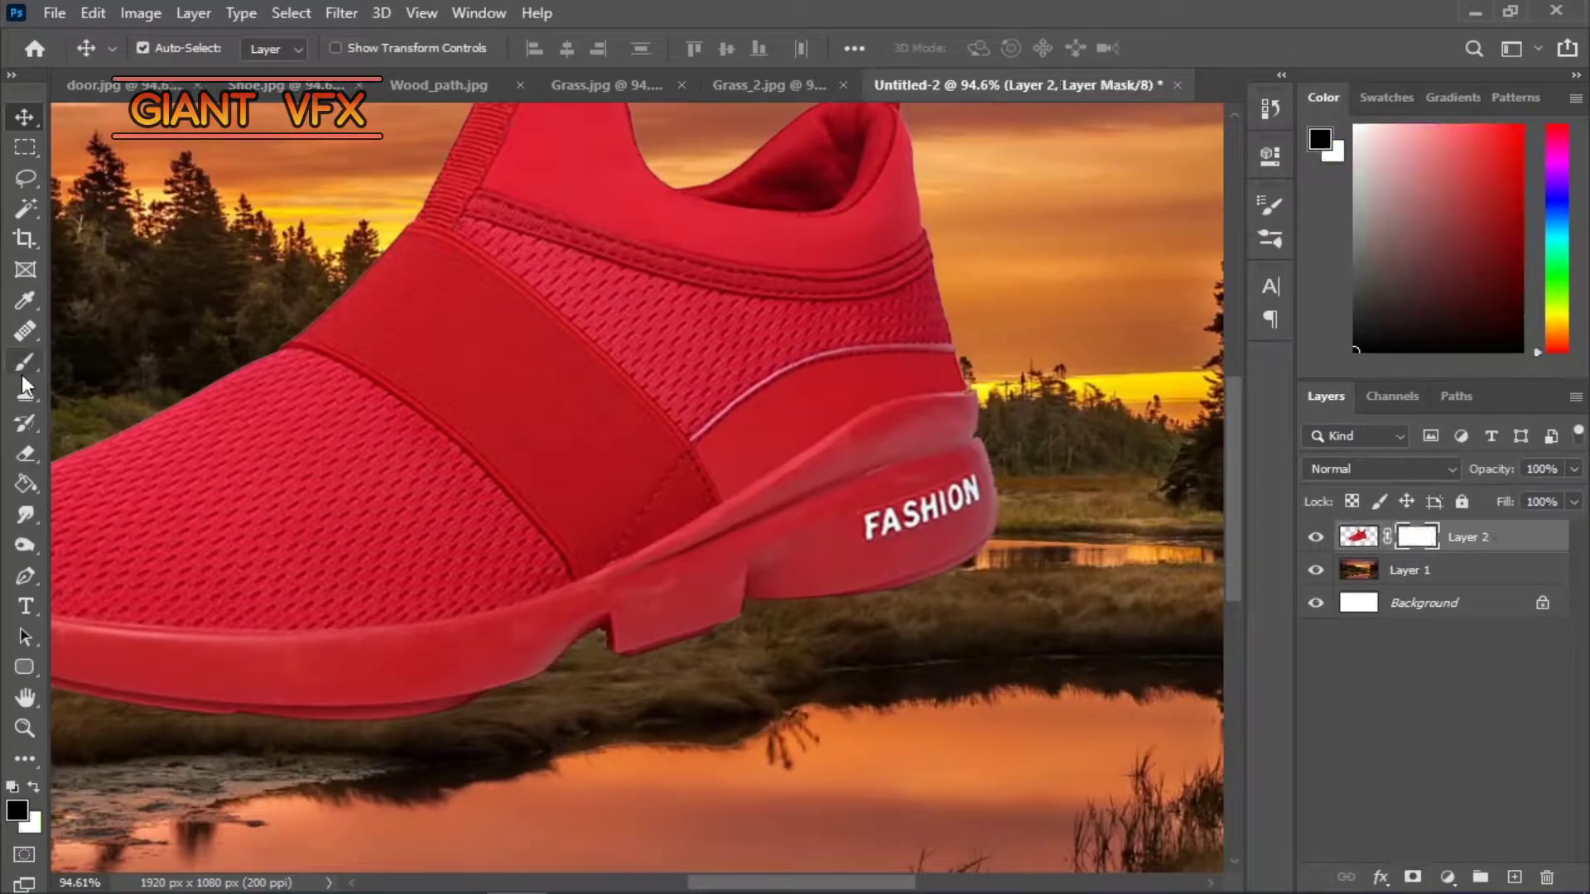
key("b")
left_click(1270, 206)
scroll(1133, 332, "down", 3)
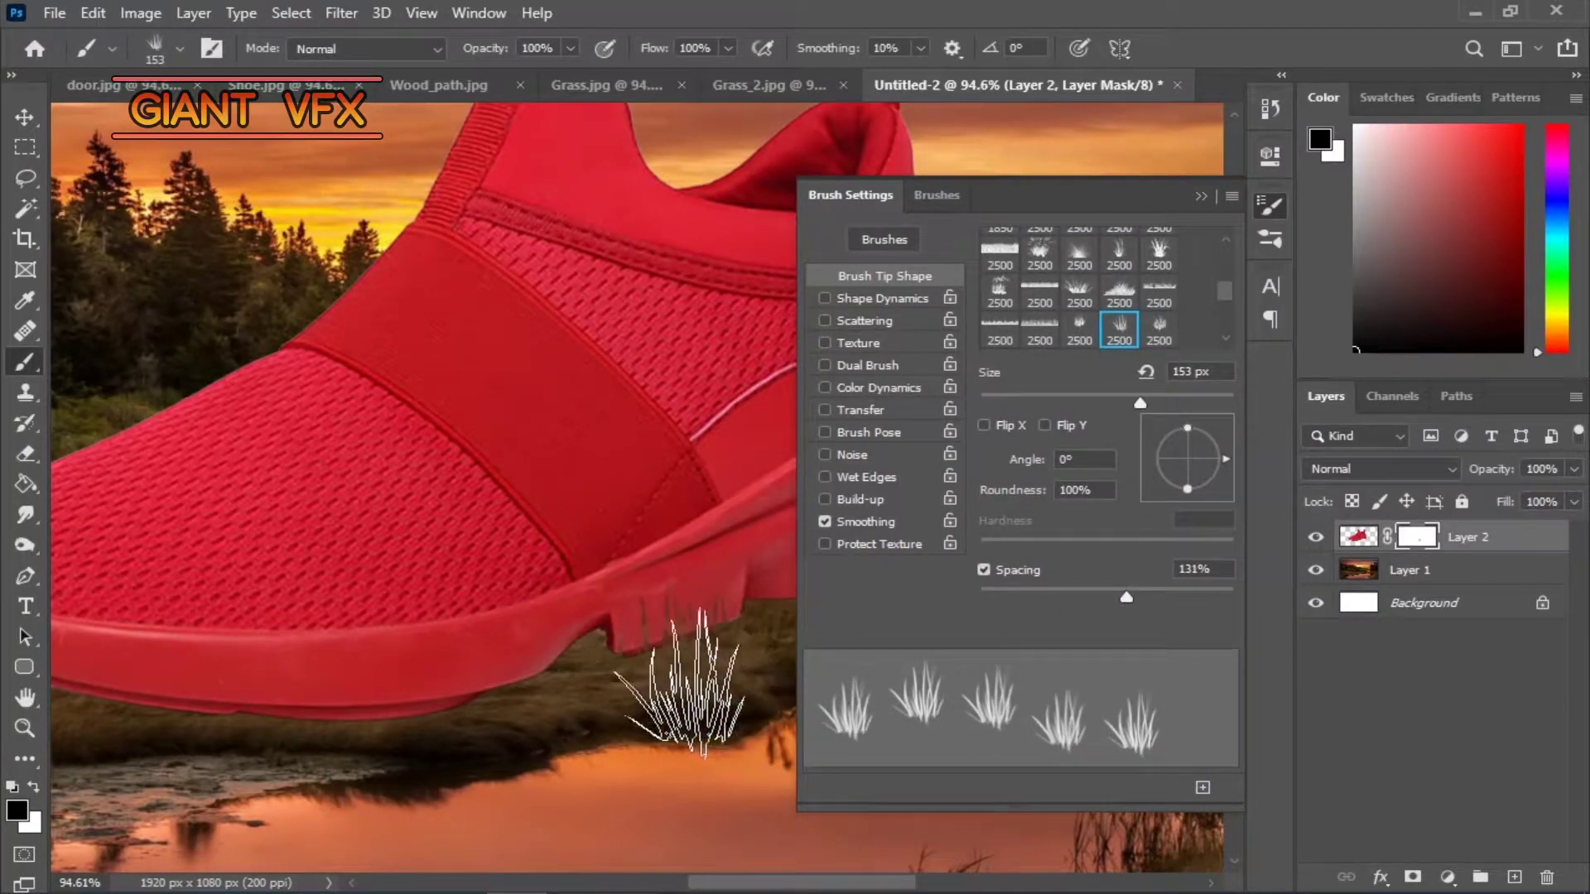
left_click(1080, 330)
left_click(1151, 589)
left_click(410, 708)
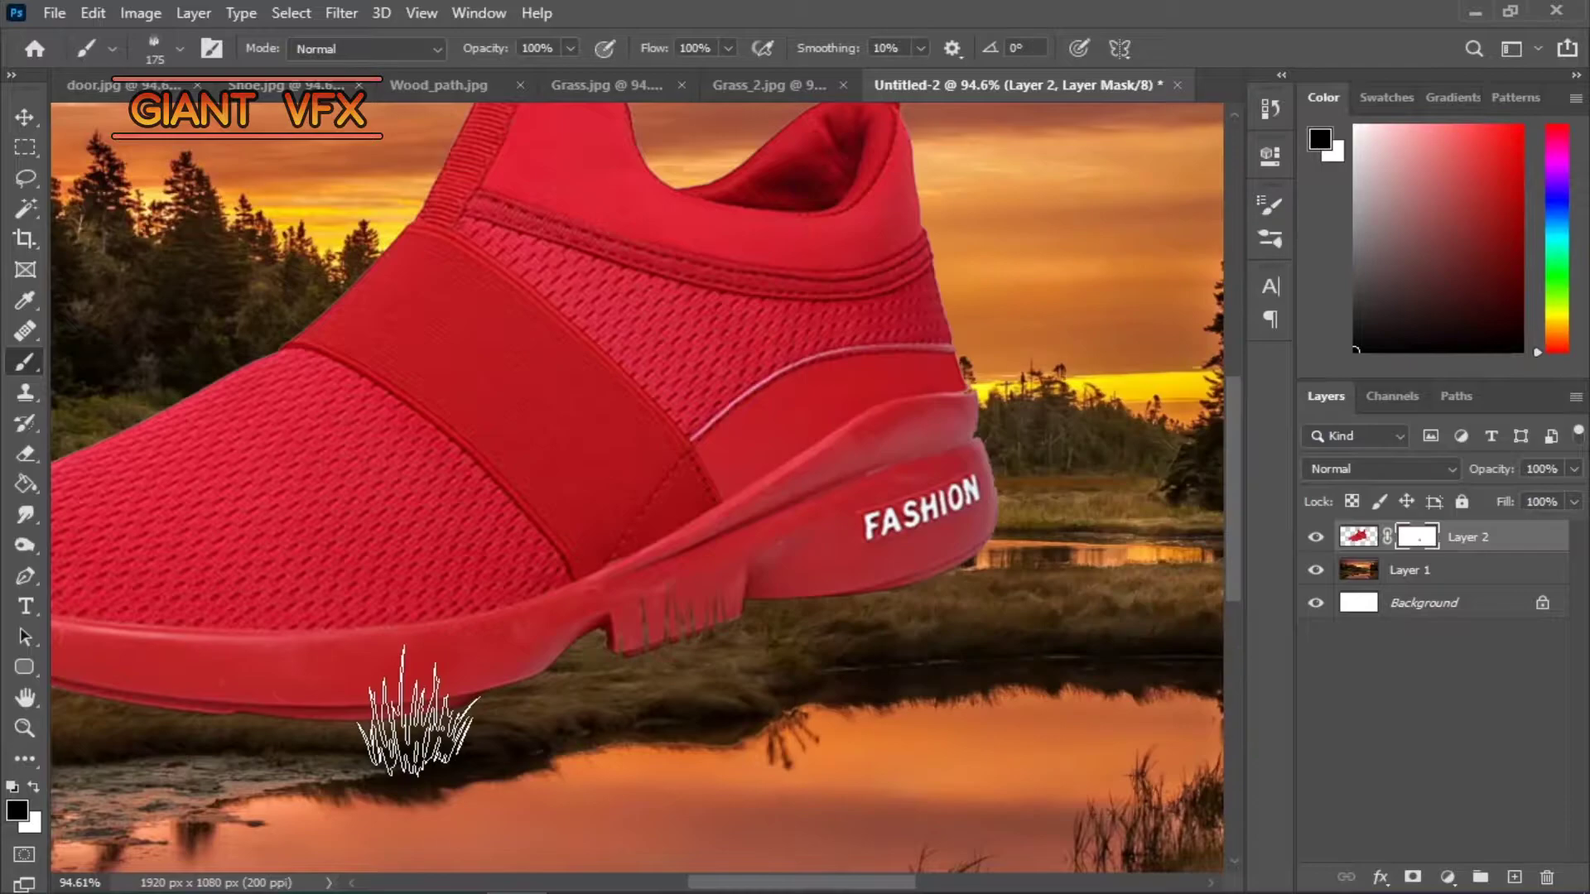
- Mask grass blades into the shoe's sole and toe edge
right_click(1176, 281)
left_click_drag(1374, 314, 1356, 321)
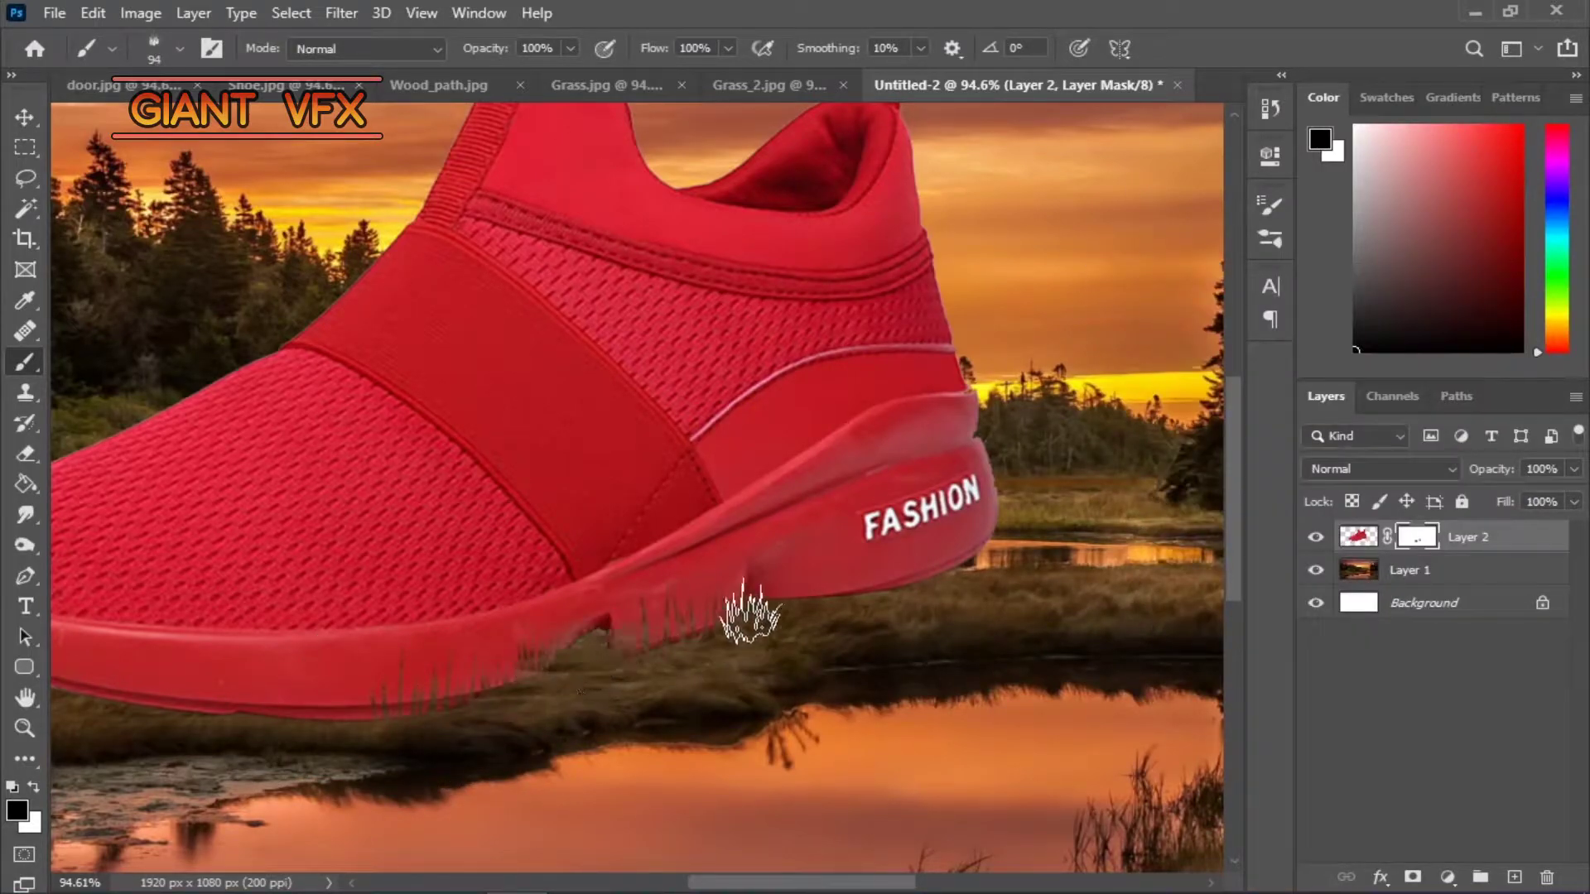
scroll(829, 613, "left", 5)
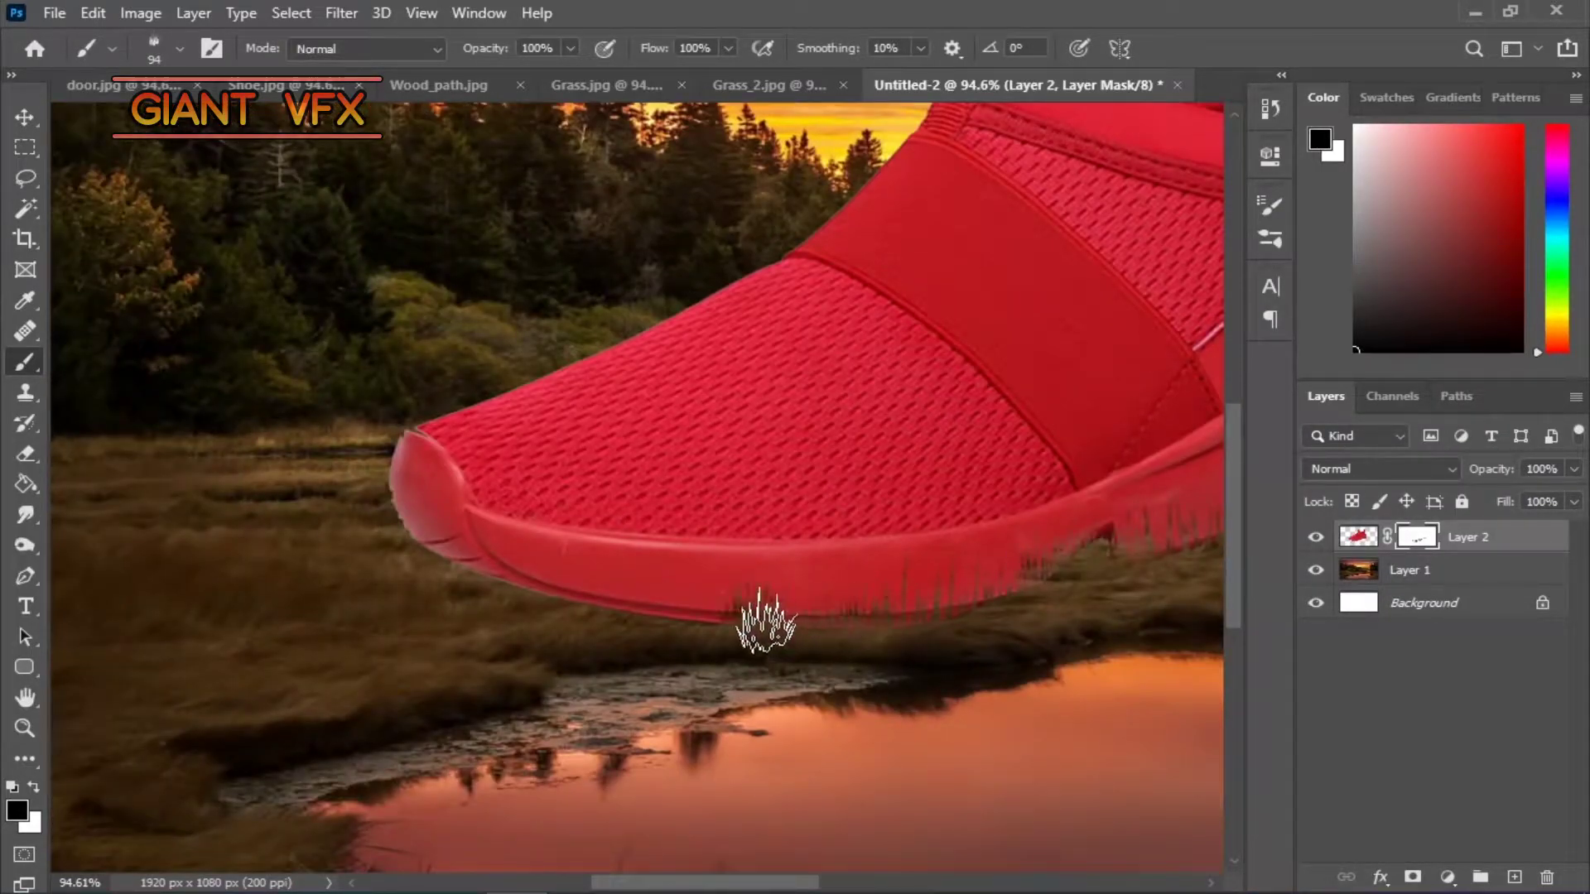
left_click(393, 522)
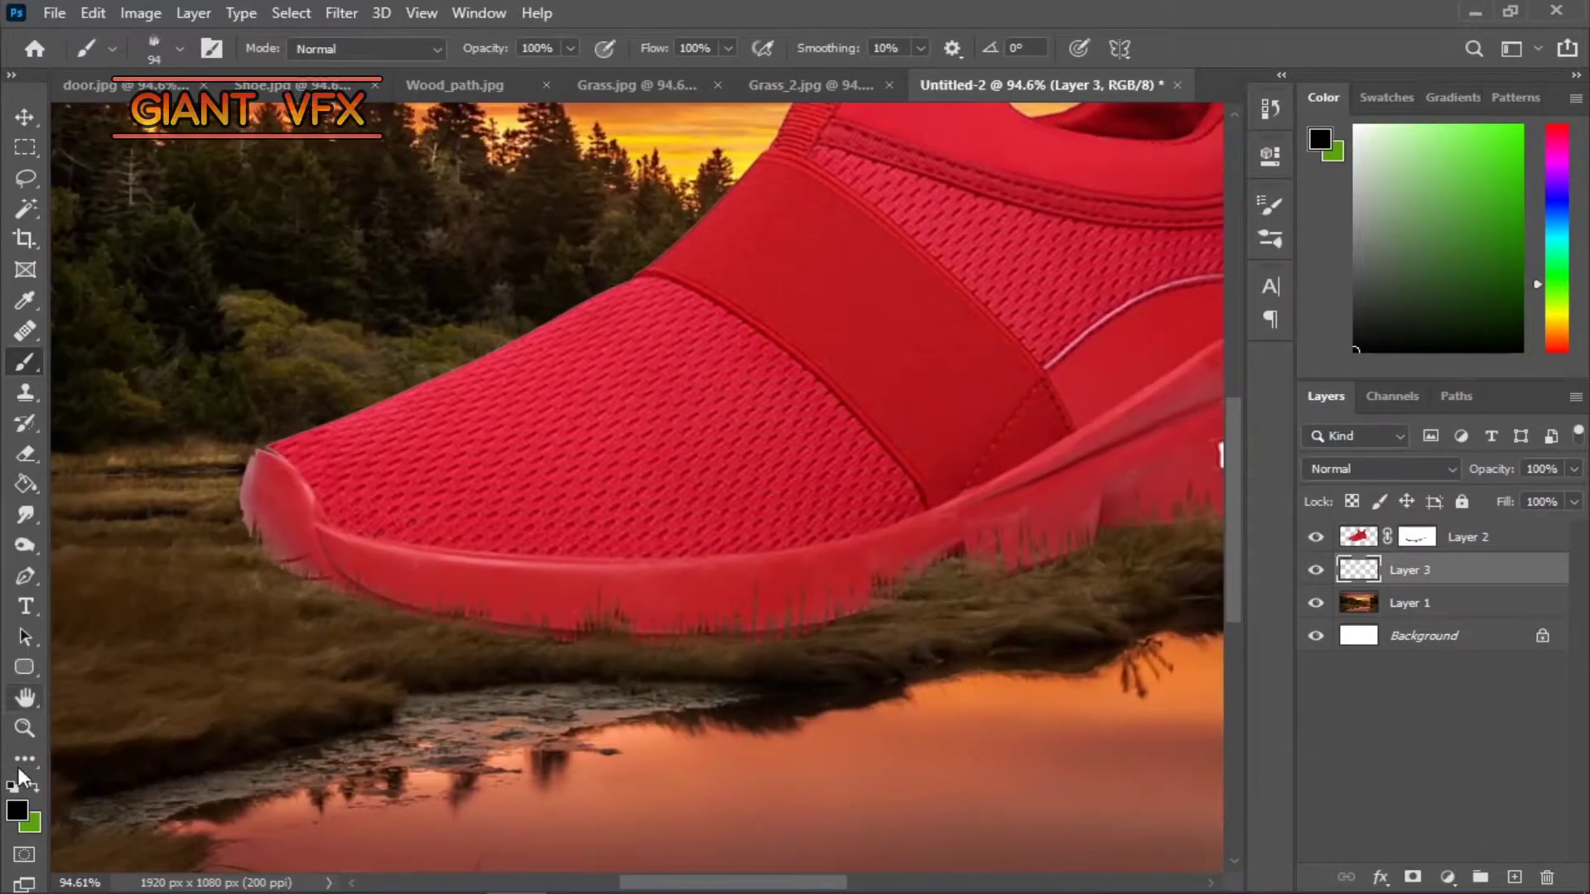
- On a new layer, paint black grass blades along the sole with a size-58 brush
left_click(16, 810)
left_click(1030, 163)
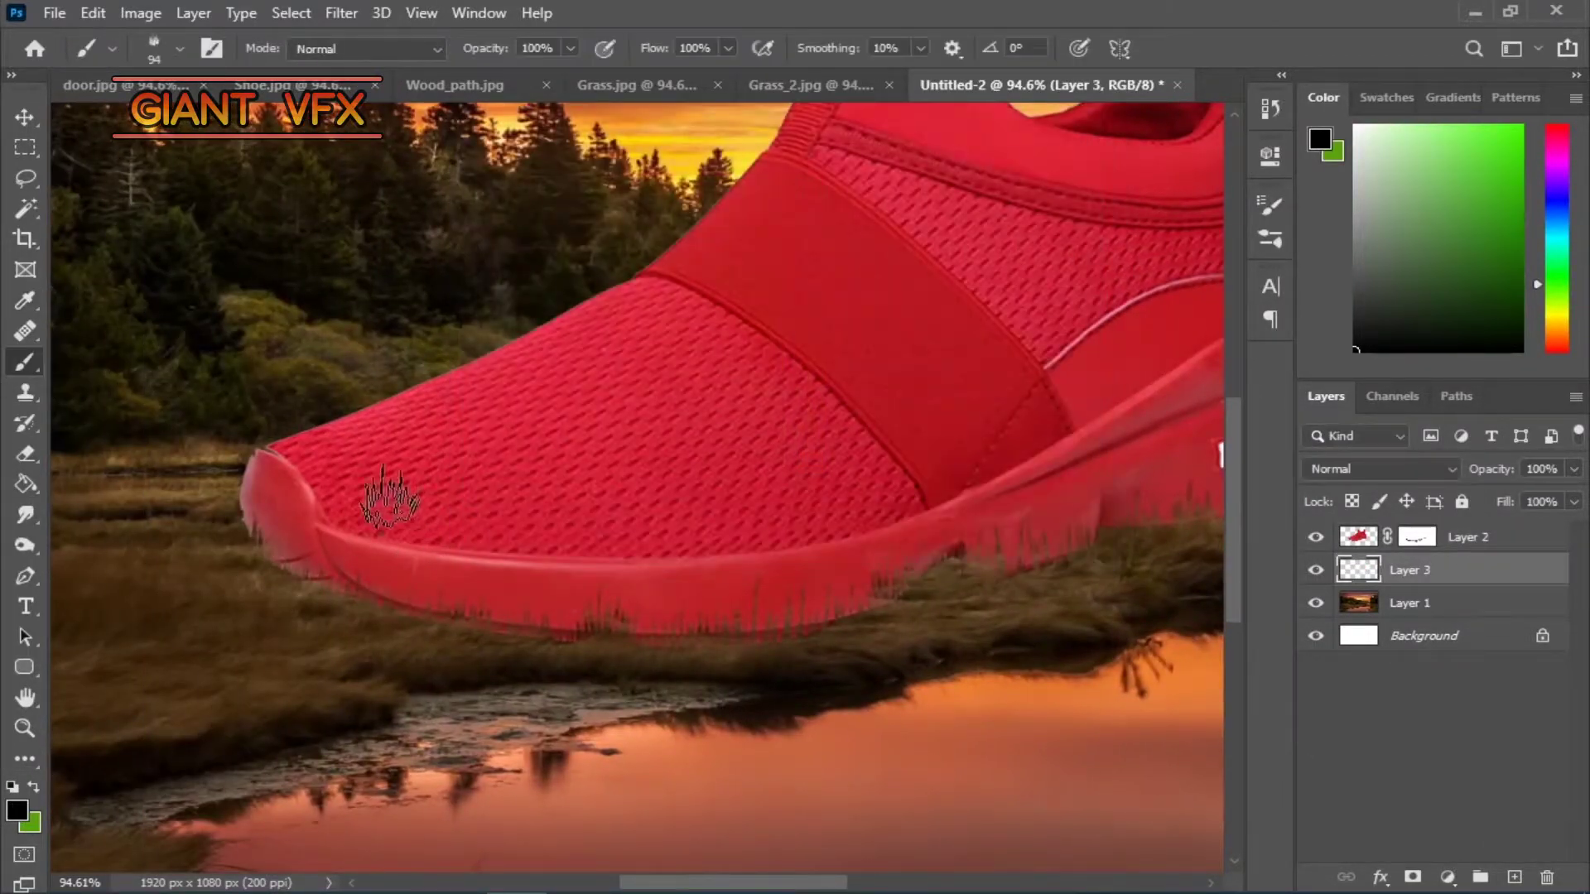
right_click(404, 507)
left_click(437, 665)
left_click_drag(597, 564, 579, 564)
key("Return")
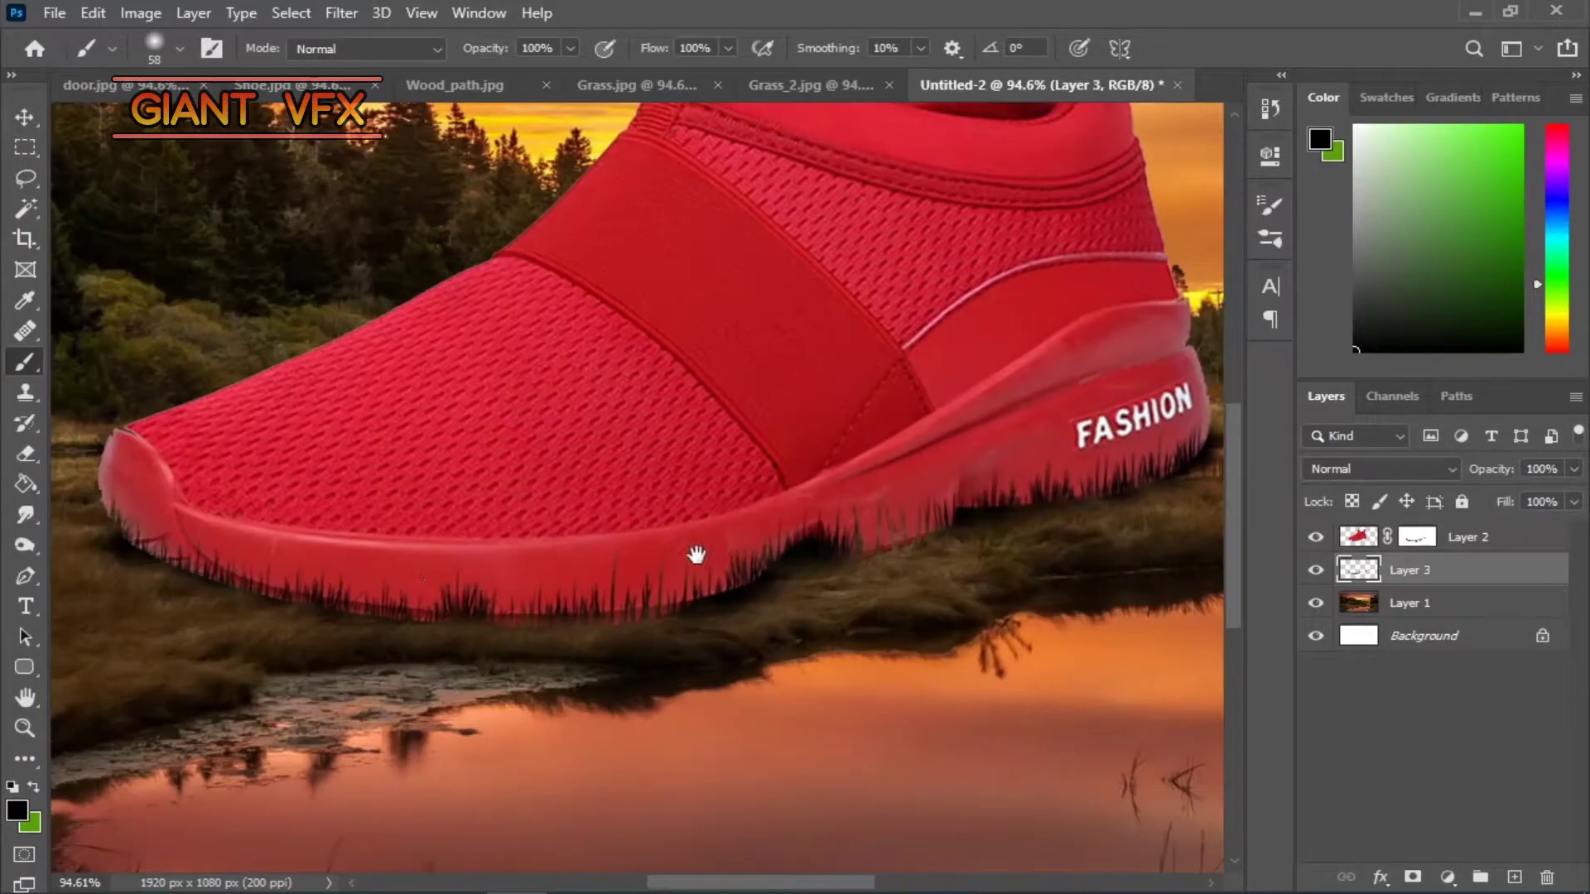
left_click_drag(695, 558, 142, 548)
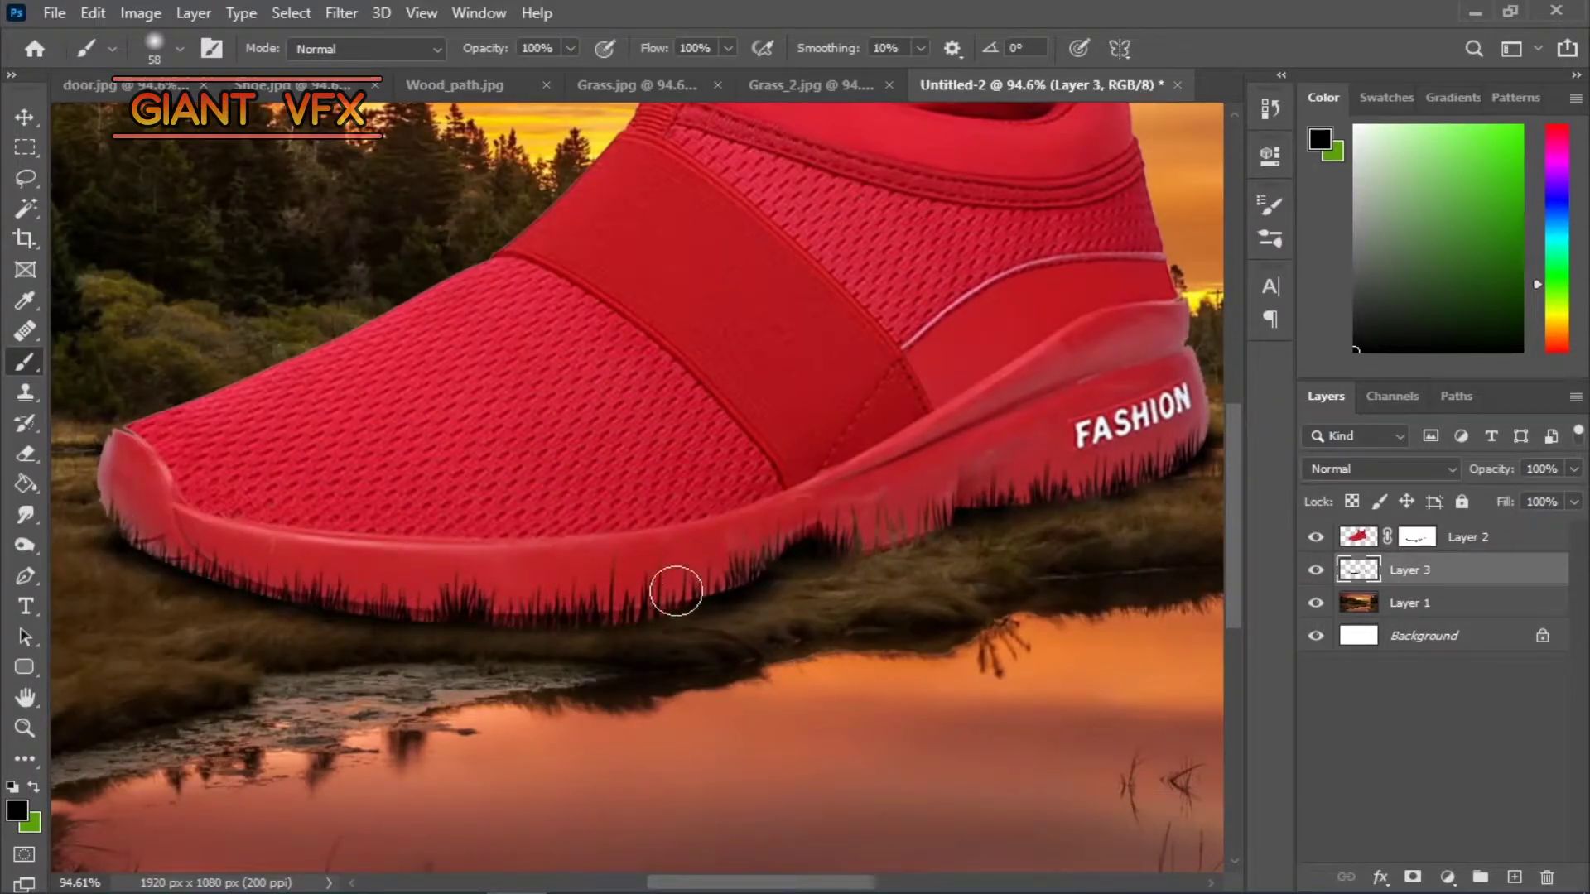
- Erase excess grass with a size-117 eraser and paint a dark shadow under the toe
key("e")
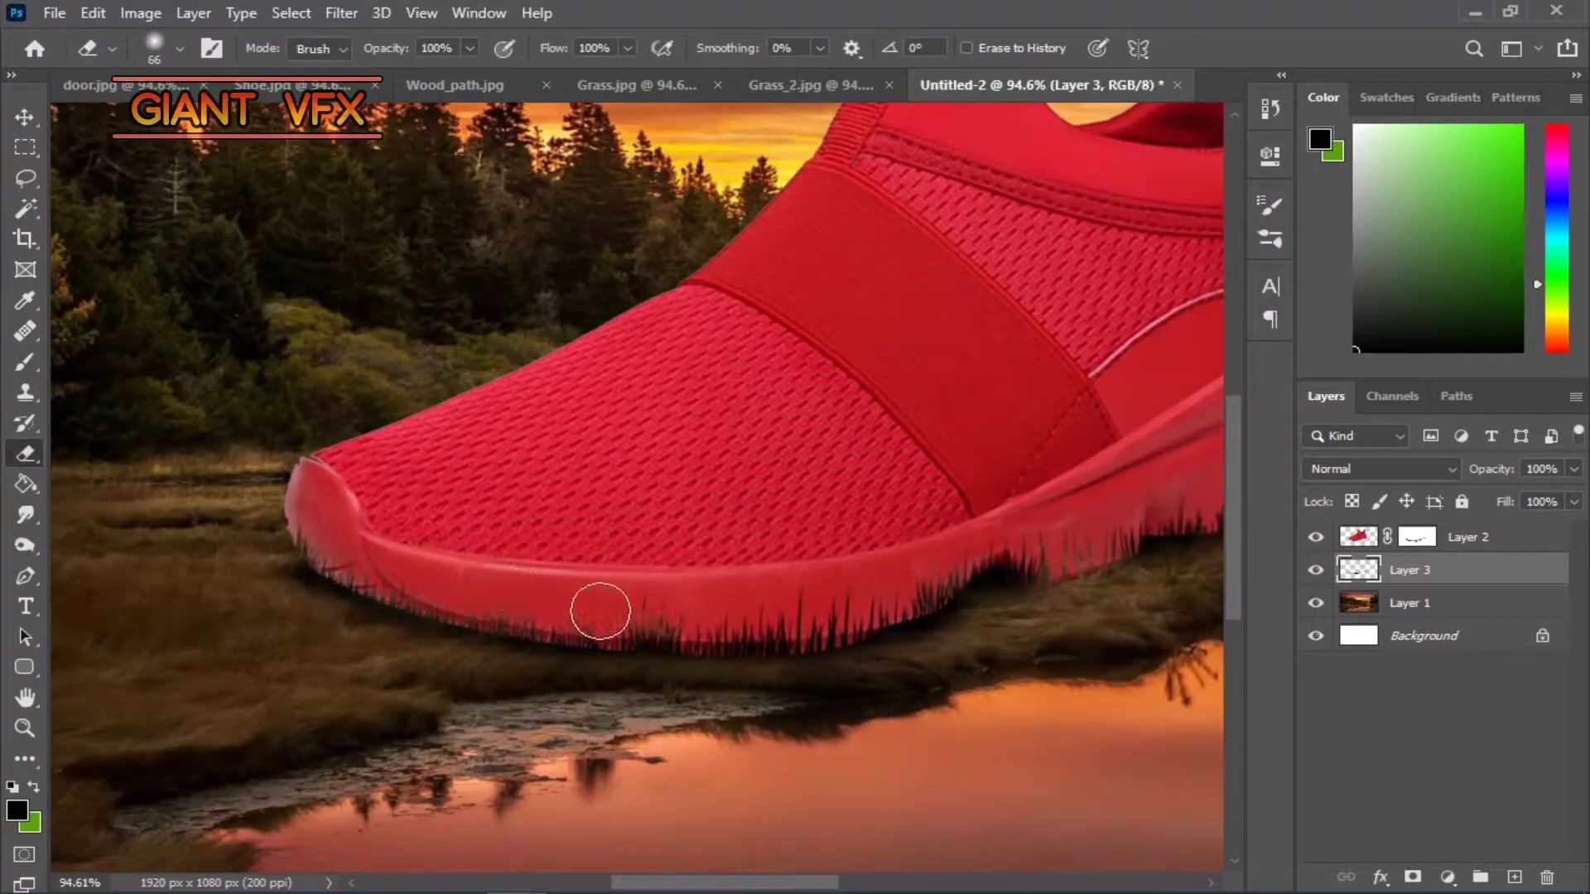
left_click_drag(600, 612, 797, 621)
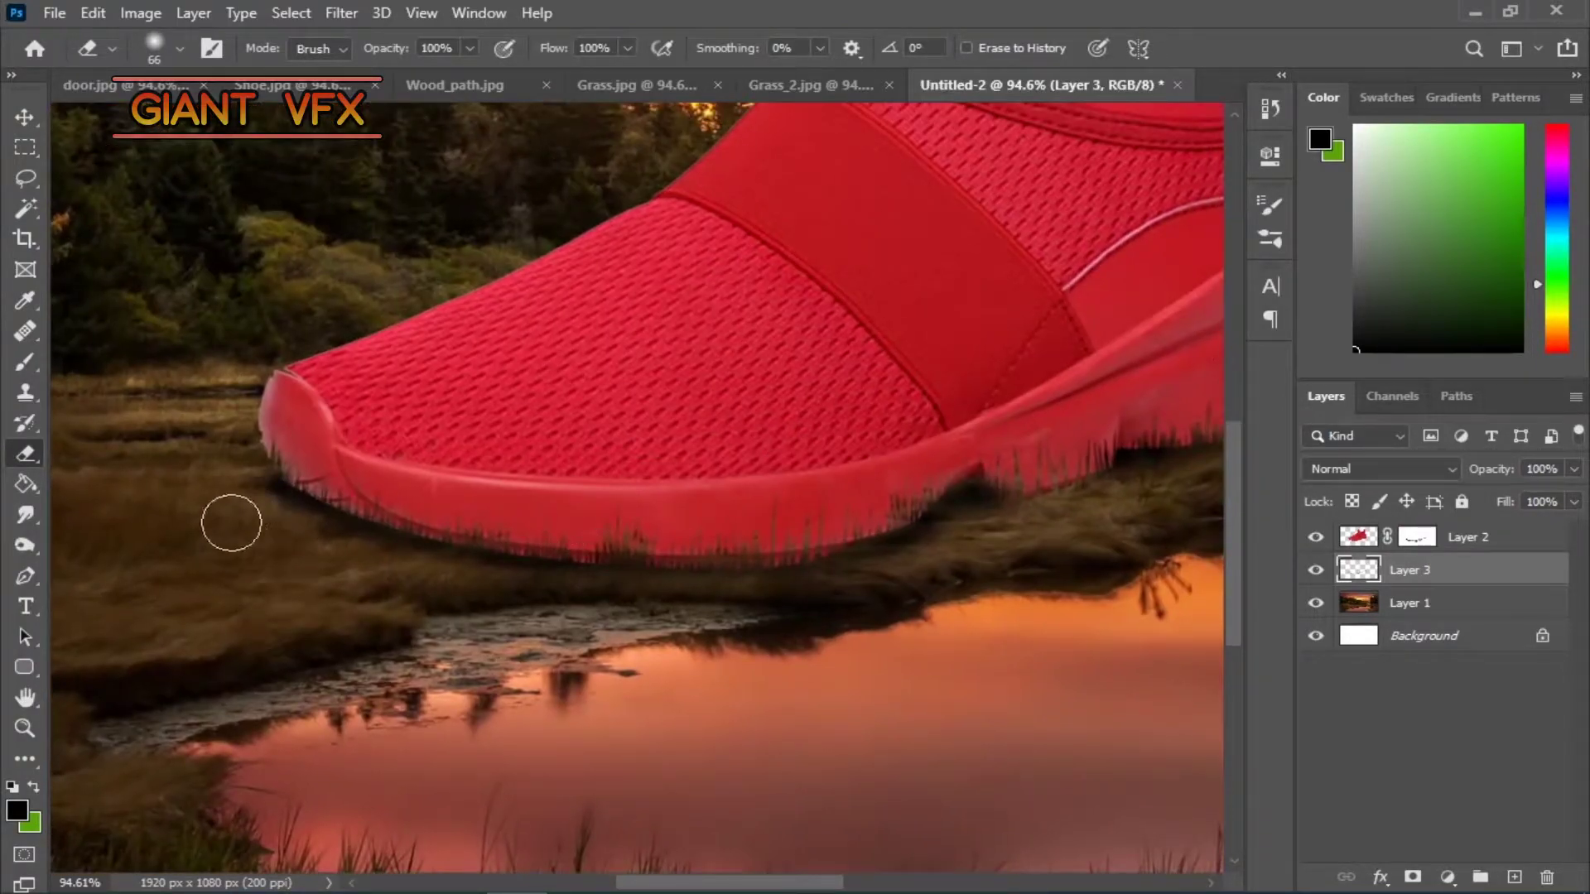
right_click(231, 523)
left_click_drag(332, 533, 352, 532)
key("Return")
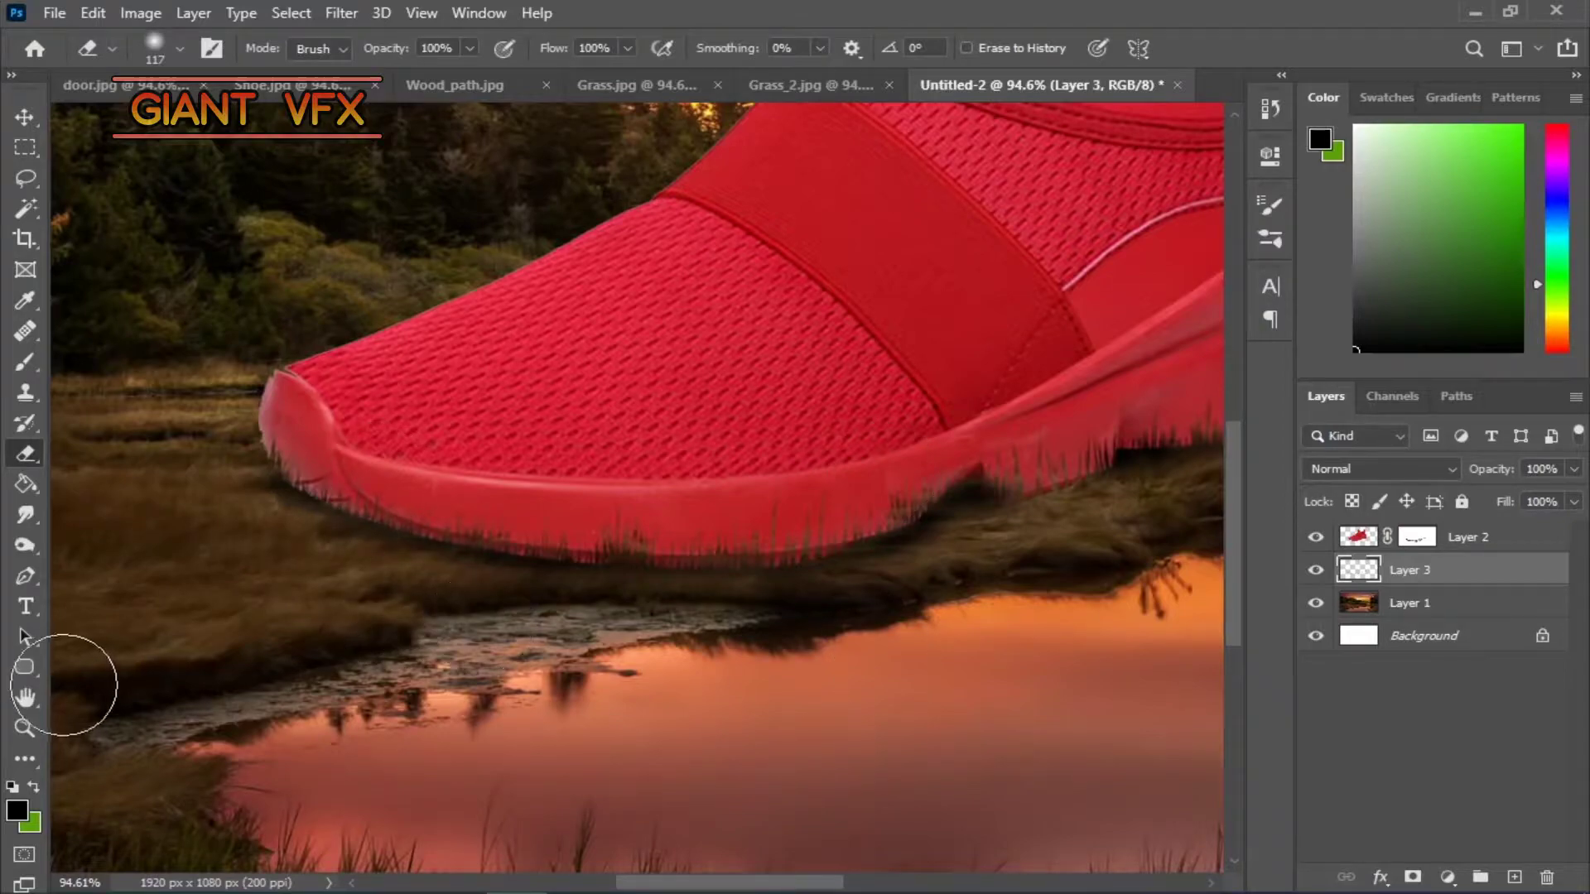
key("b")
left_click_drag(260, 477, 450, 516)
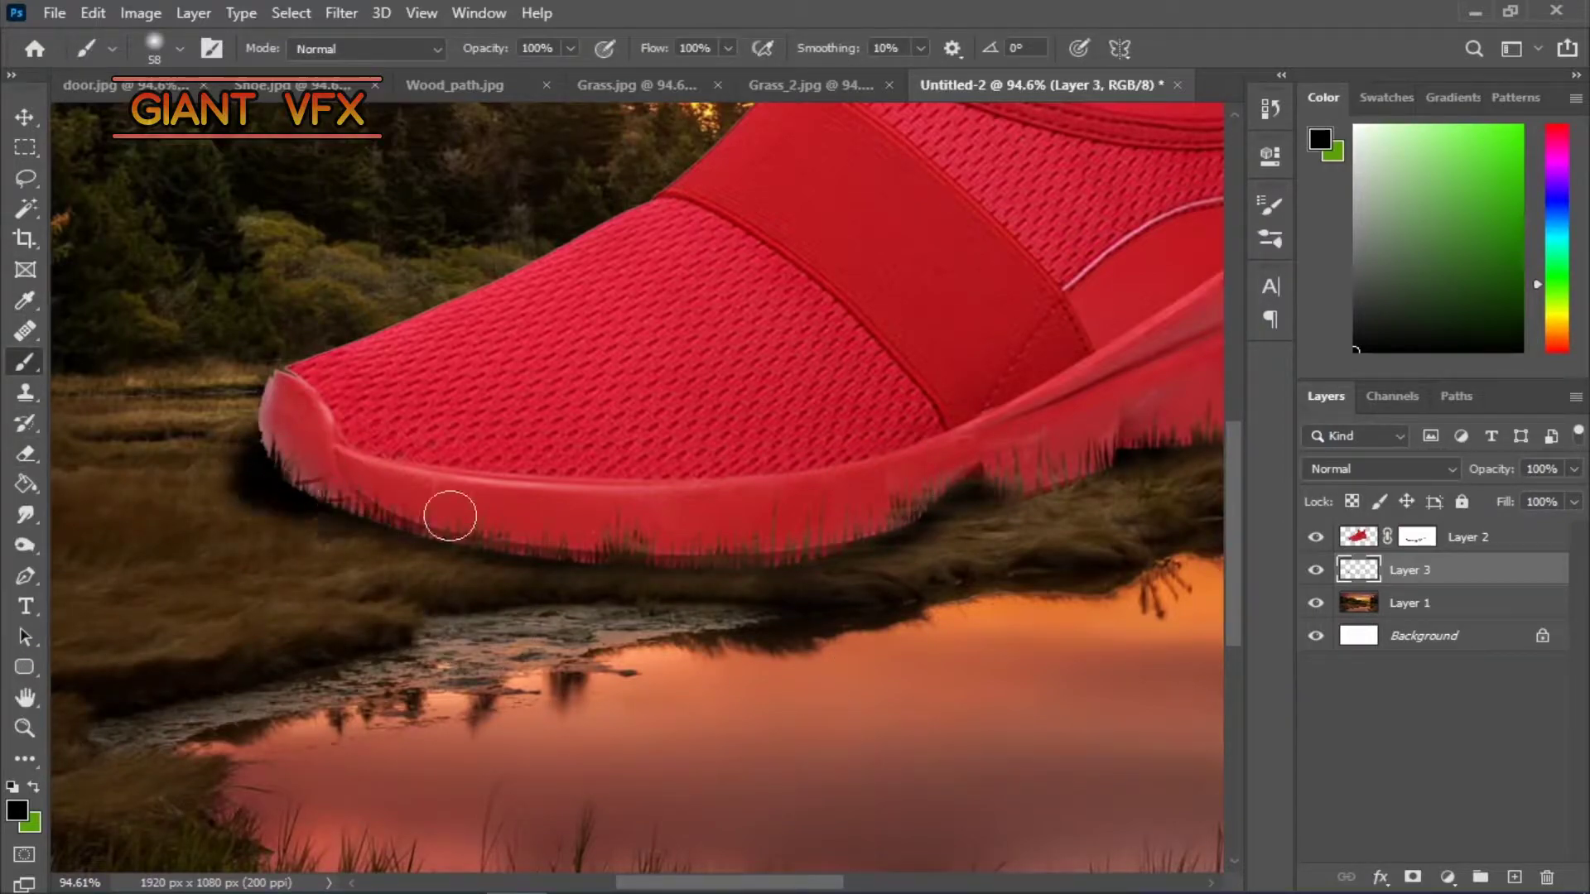
left_click_drag(348, 509, 305, 515)
- Erase shadow spilling left of the toe, switching the eraser to a soft round tip
key("e")
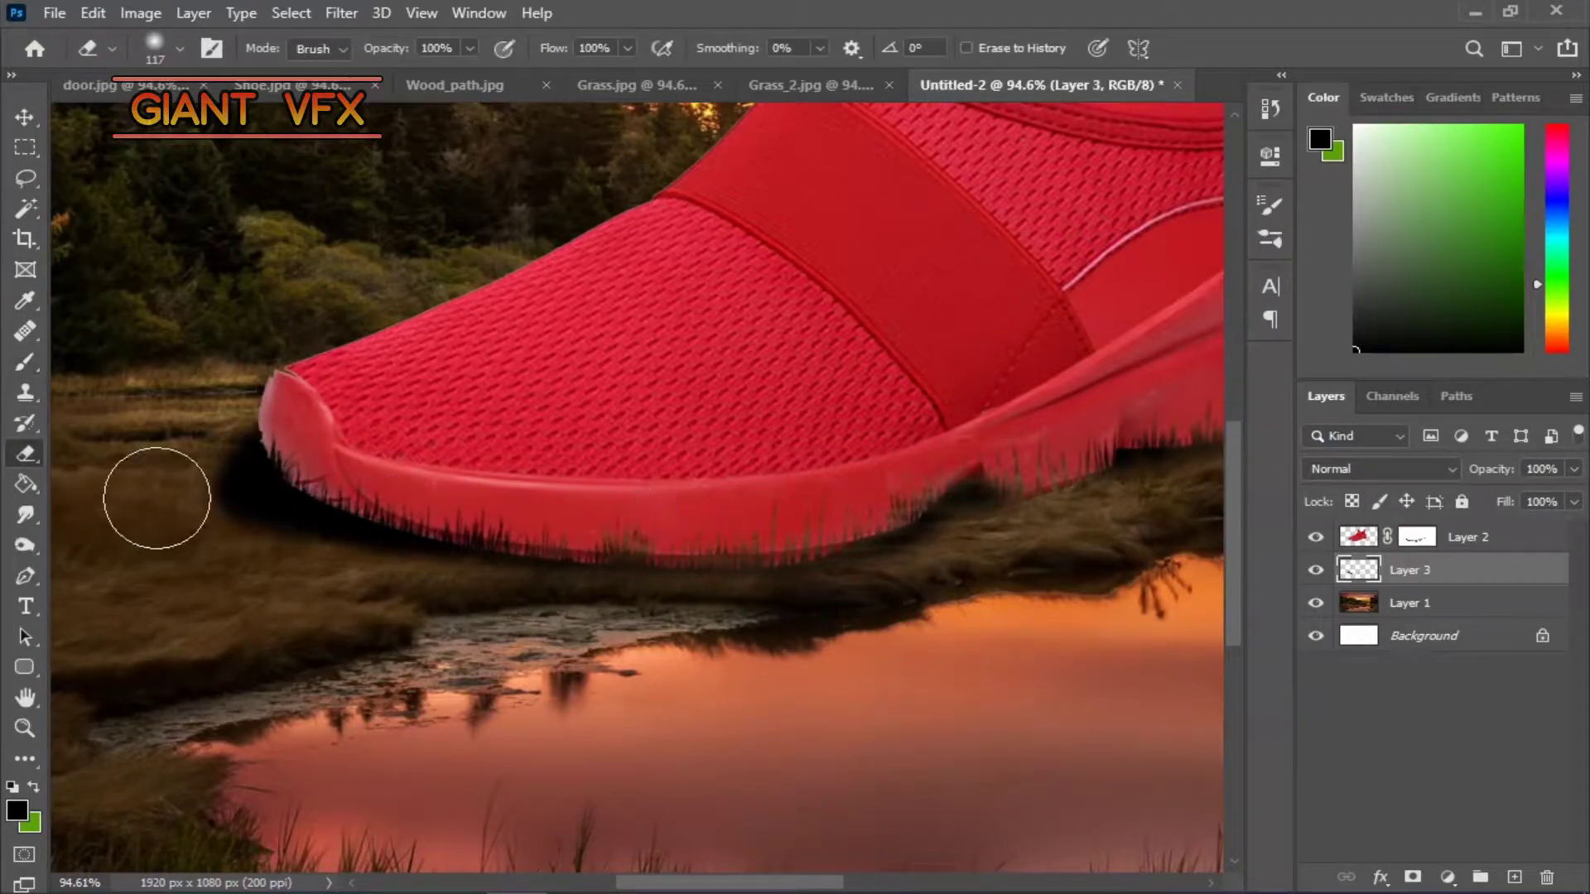
left_click_drag(193, 453, 345, 585)
right_click(503, 433)
double_click(667, 593)
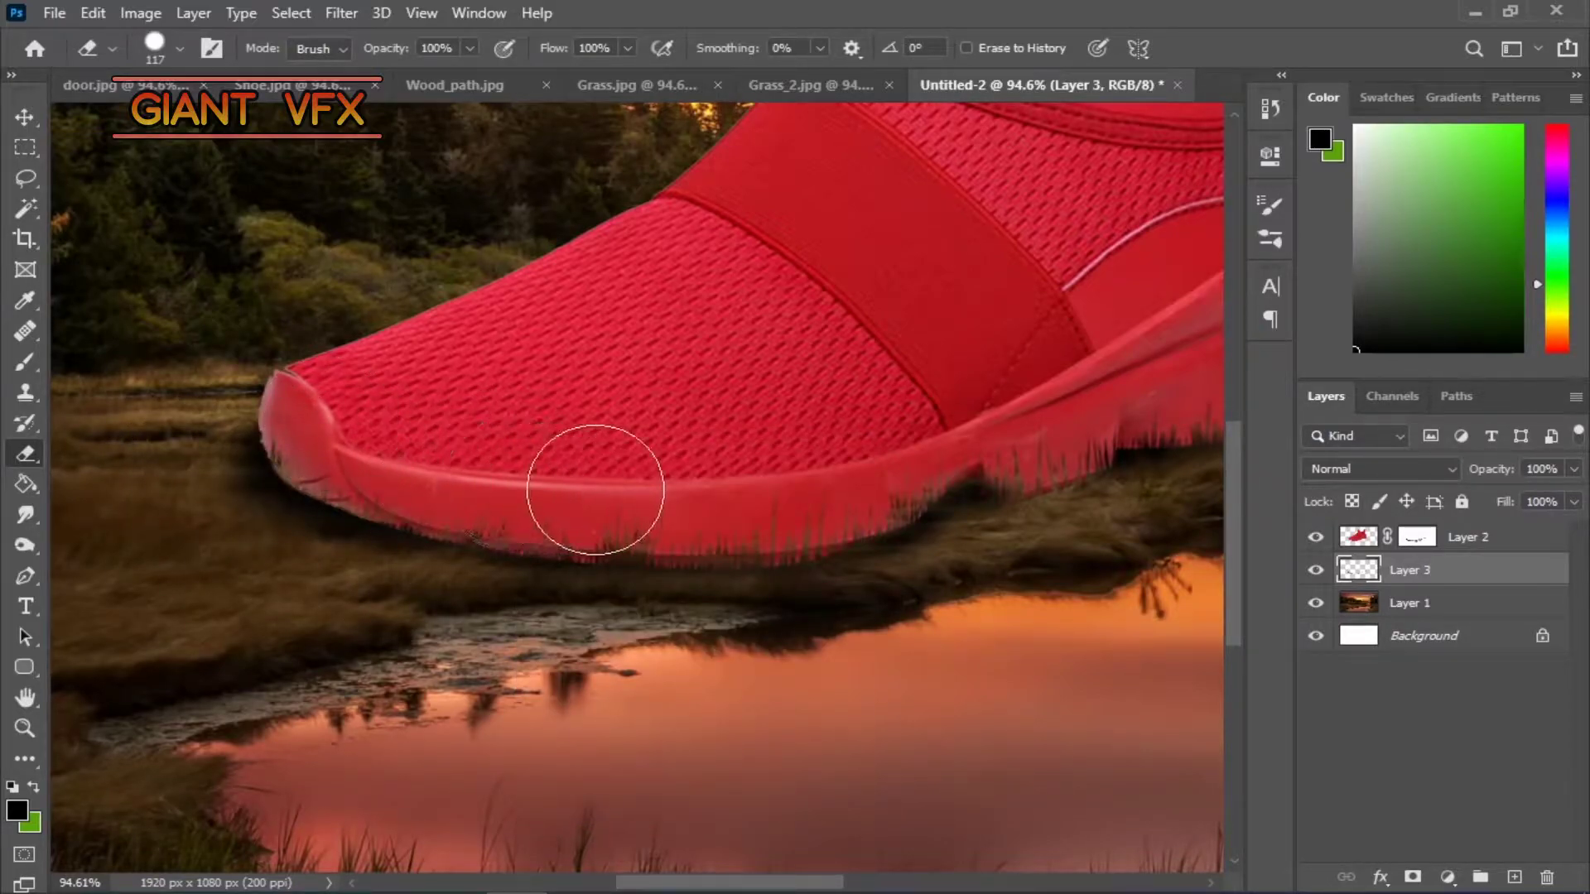
scroll(595, 489, "down", 2)
scroll(831, 508, "up", 3)
scroll(649, 611, "up", 3)
right_click(555, 503)
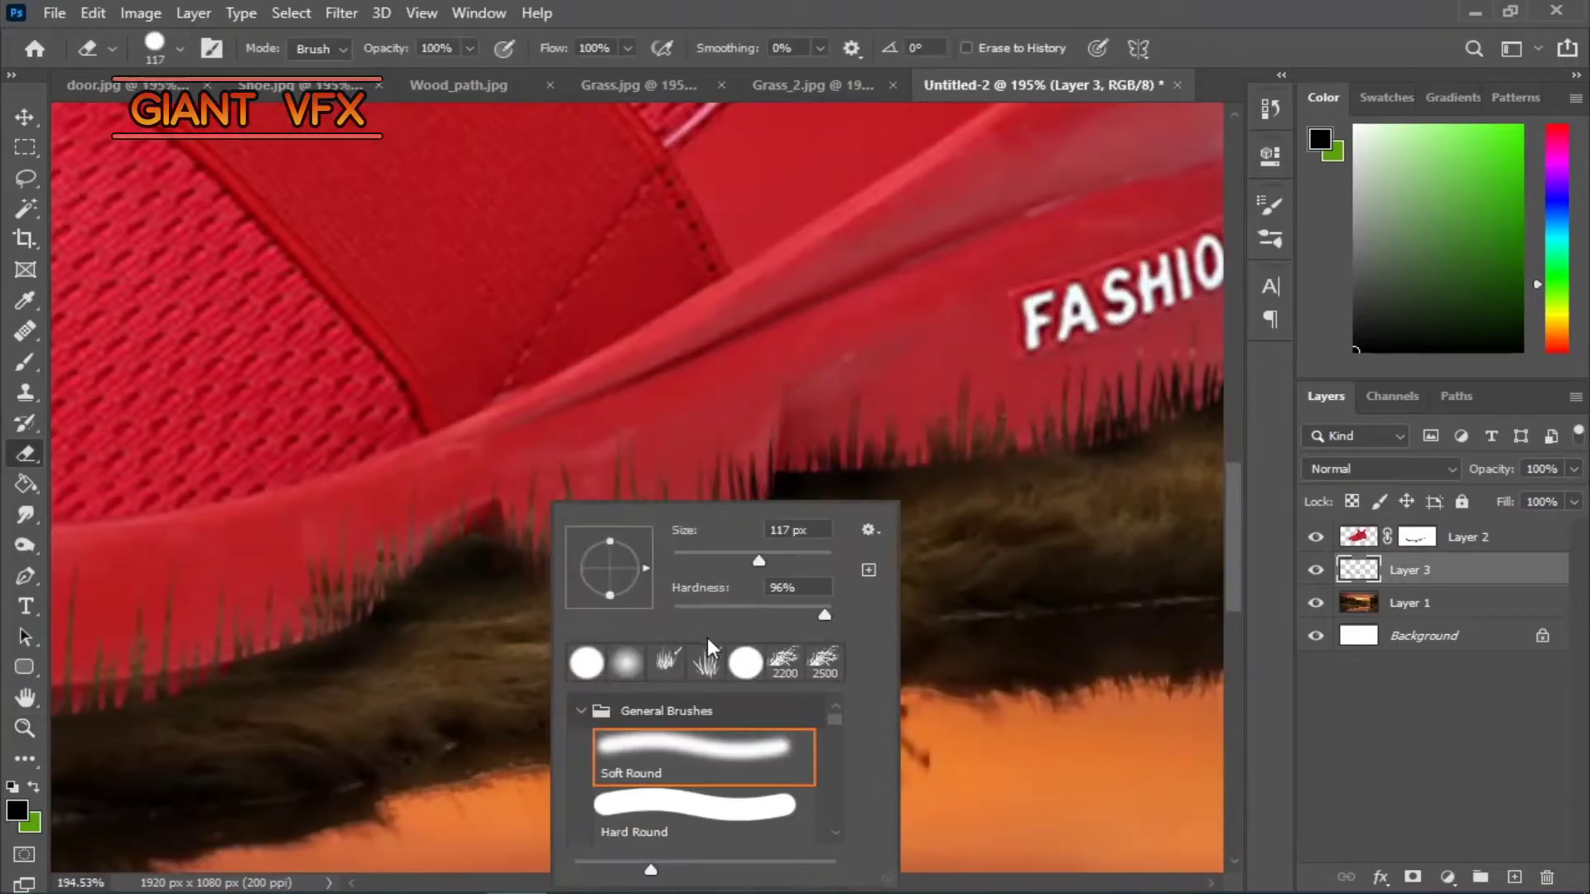
double_click(708, 655)
- Paint black shadow beneath the grass and set the layer opacity to 73%
key("b")
left_click_drag(533, 568, 315, 629)
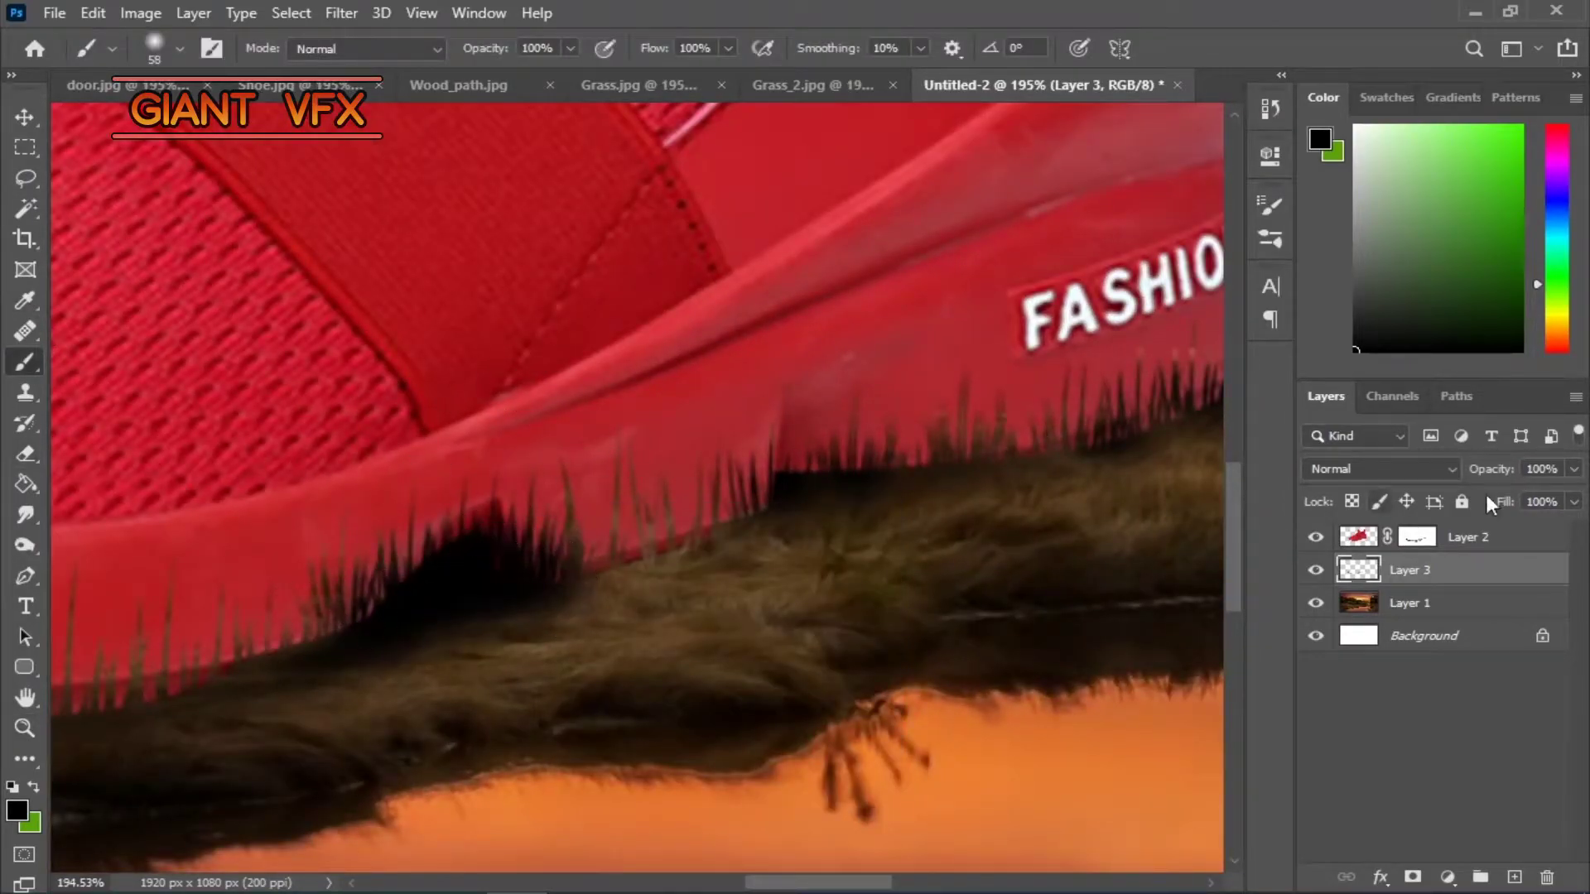
left_click_drag(1491, 469, 1470, 469)
key("ctrl+0")
key("e")
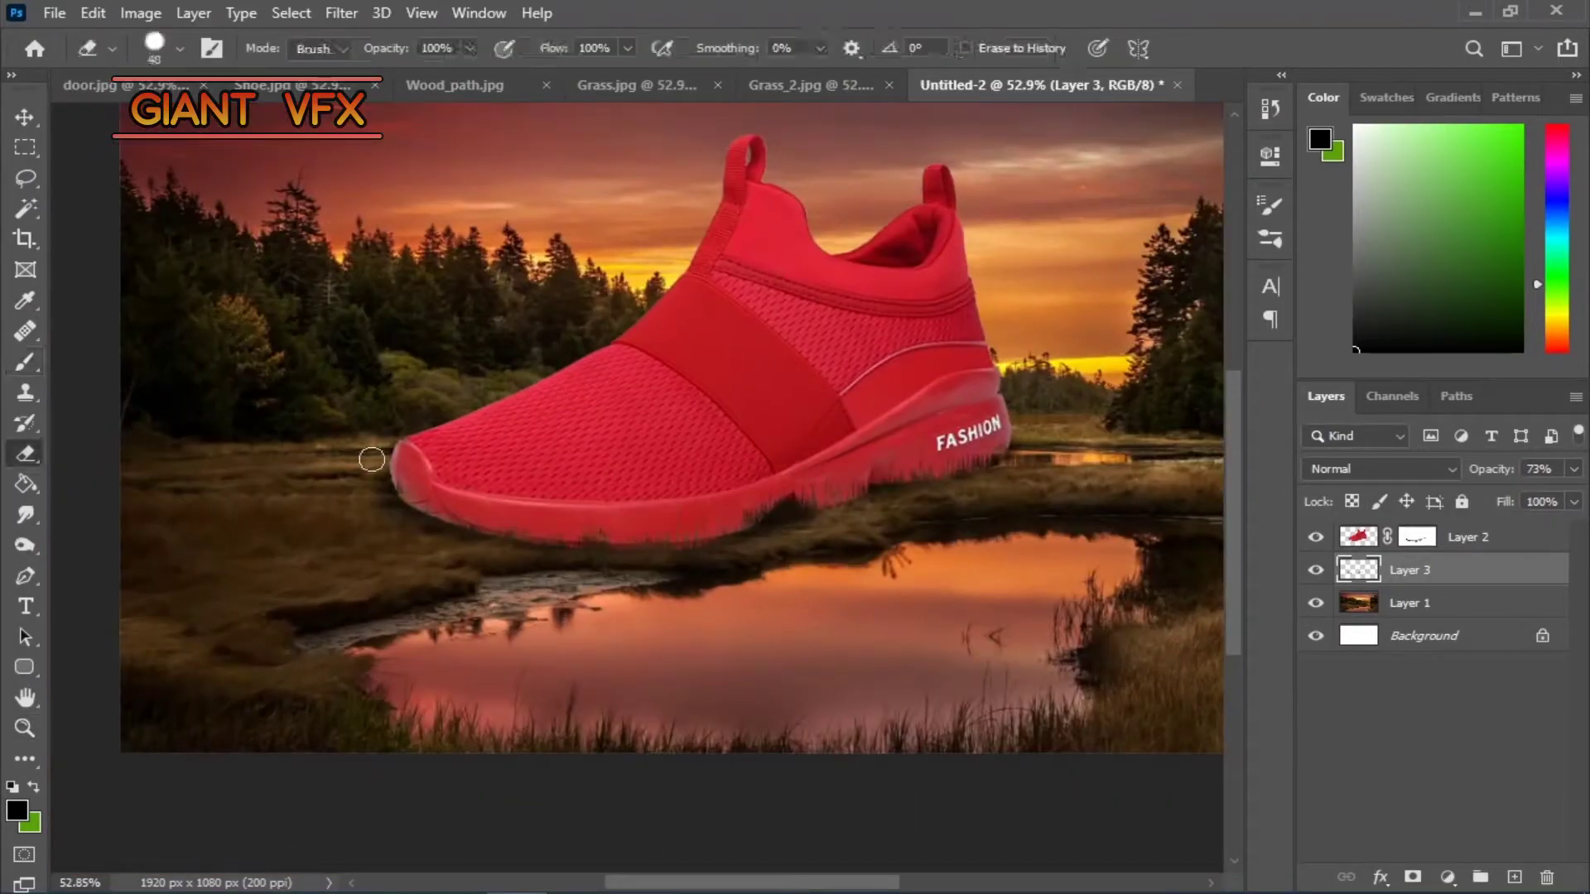
- In Wood_path.jpg, start a Pen path at the boardwalk's bottom edge
left_click(455, 86)
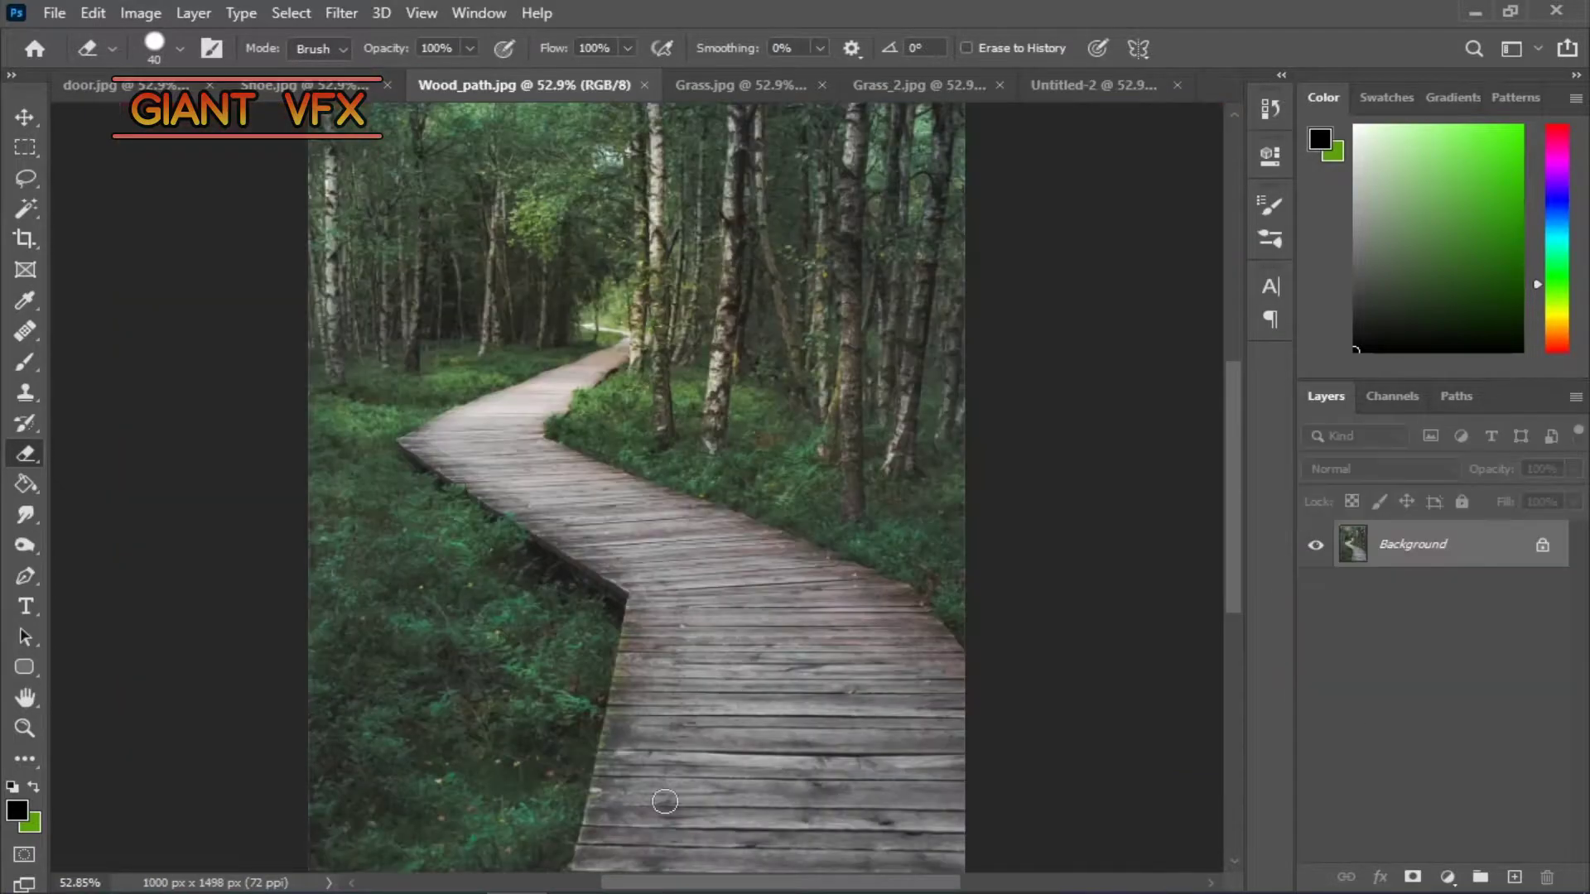
left_click(25, 576)
scroll(568, 745, "down", 3)
left_click(547, 795)
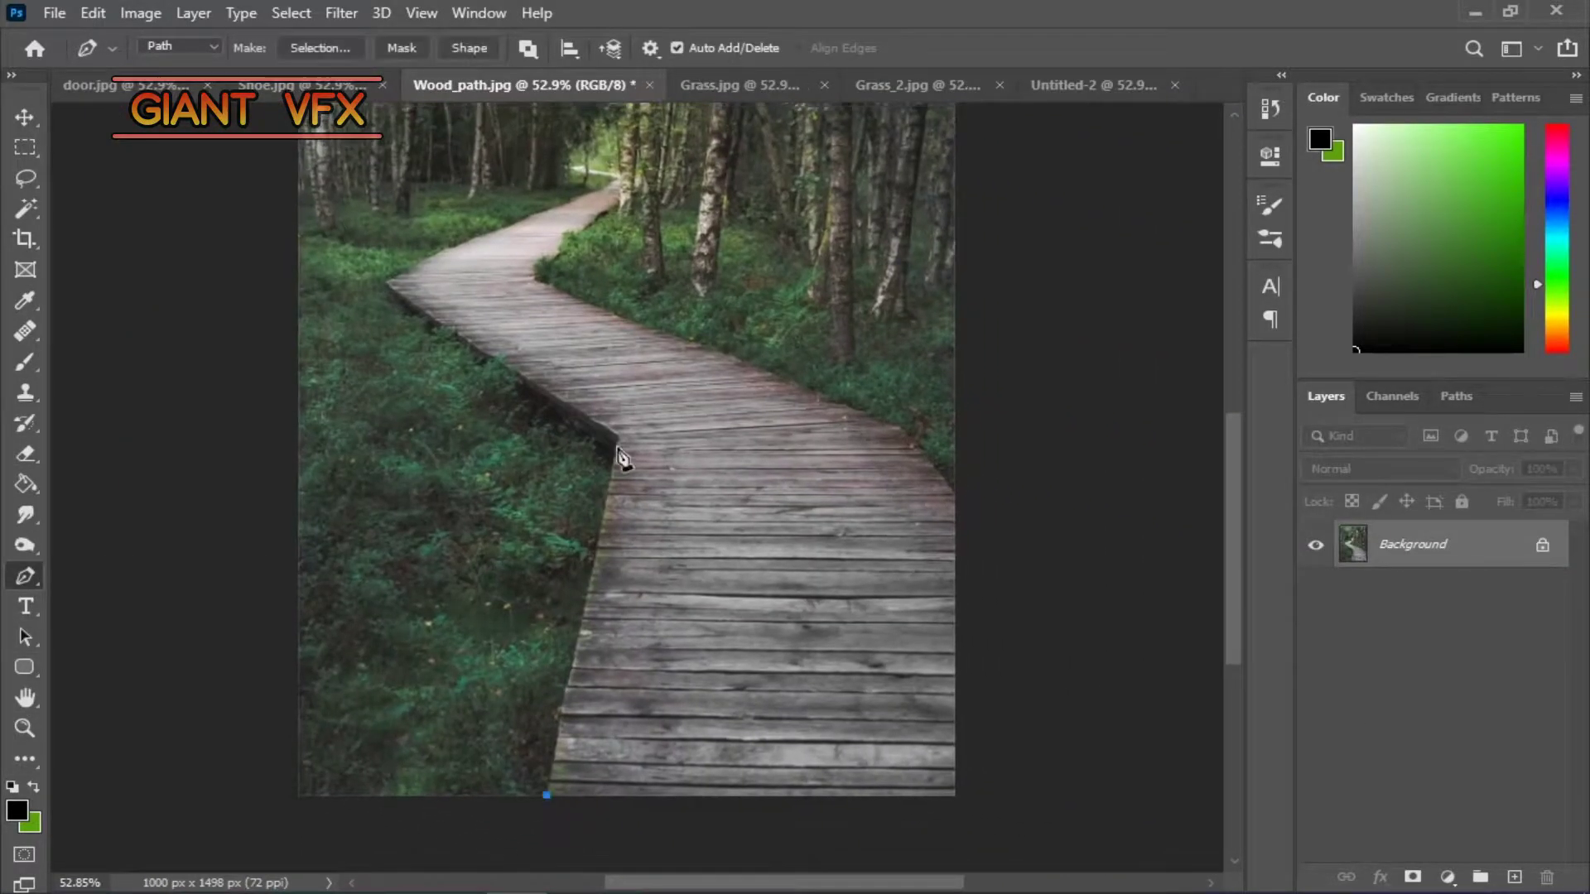
left_click_drag(710, 498, 787, 608)
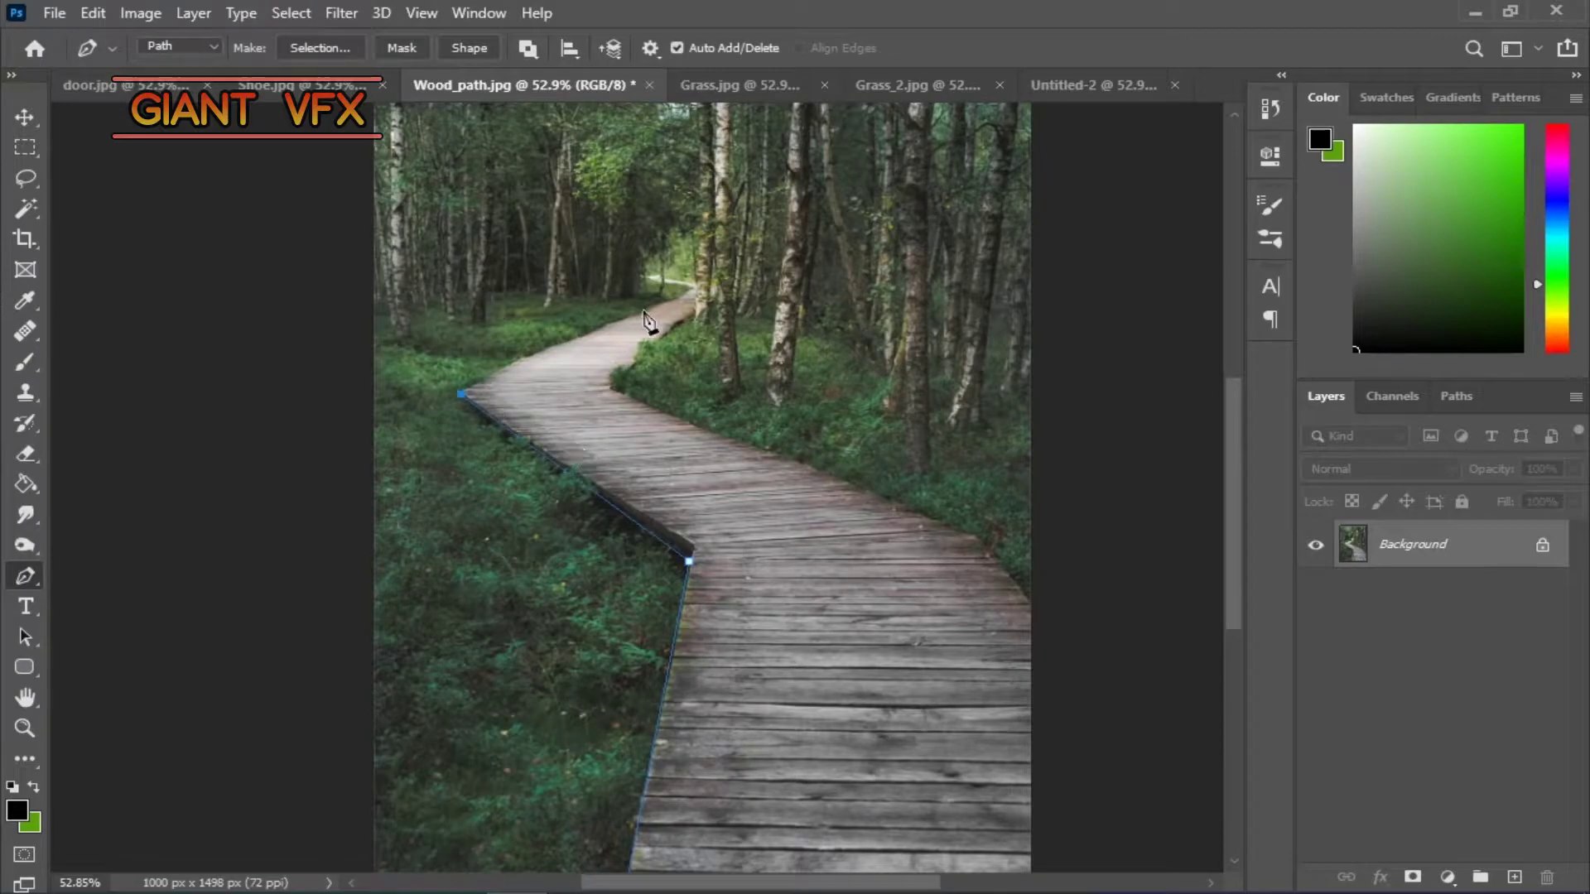
- Trace the Pen path around the boardwalk's outline to its far end
left_click(515, 362)
left_click_drag(565, 341, 702, 433)
left_click(815, 246)
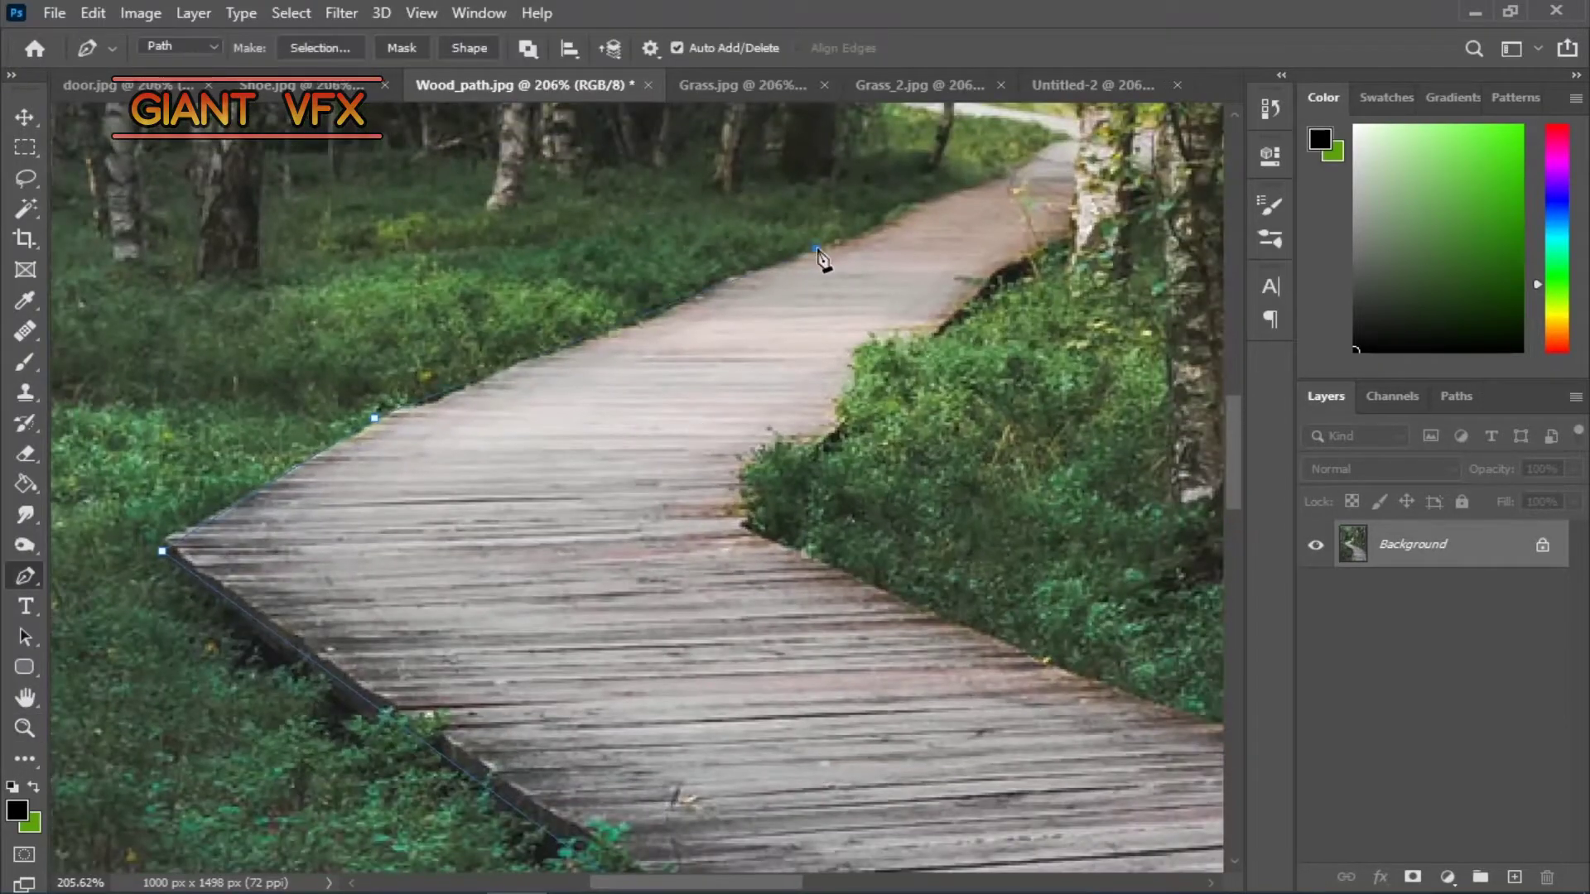
left_click(737, 528)
left_click(1183, 684)
key("z")
left_click_drag(1190, 686, 874, 661)
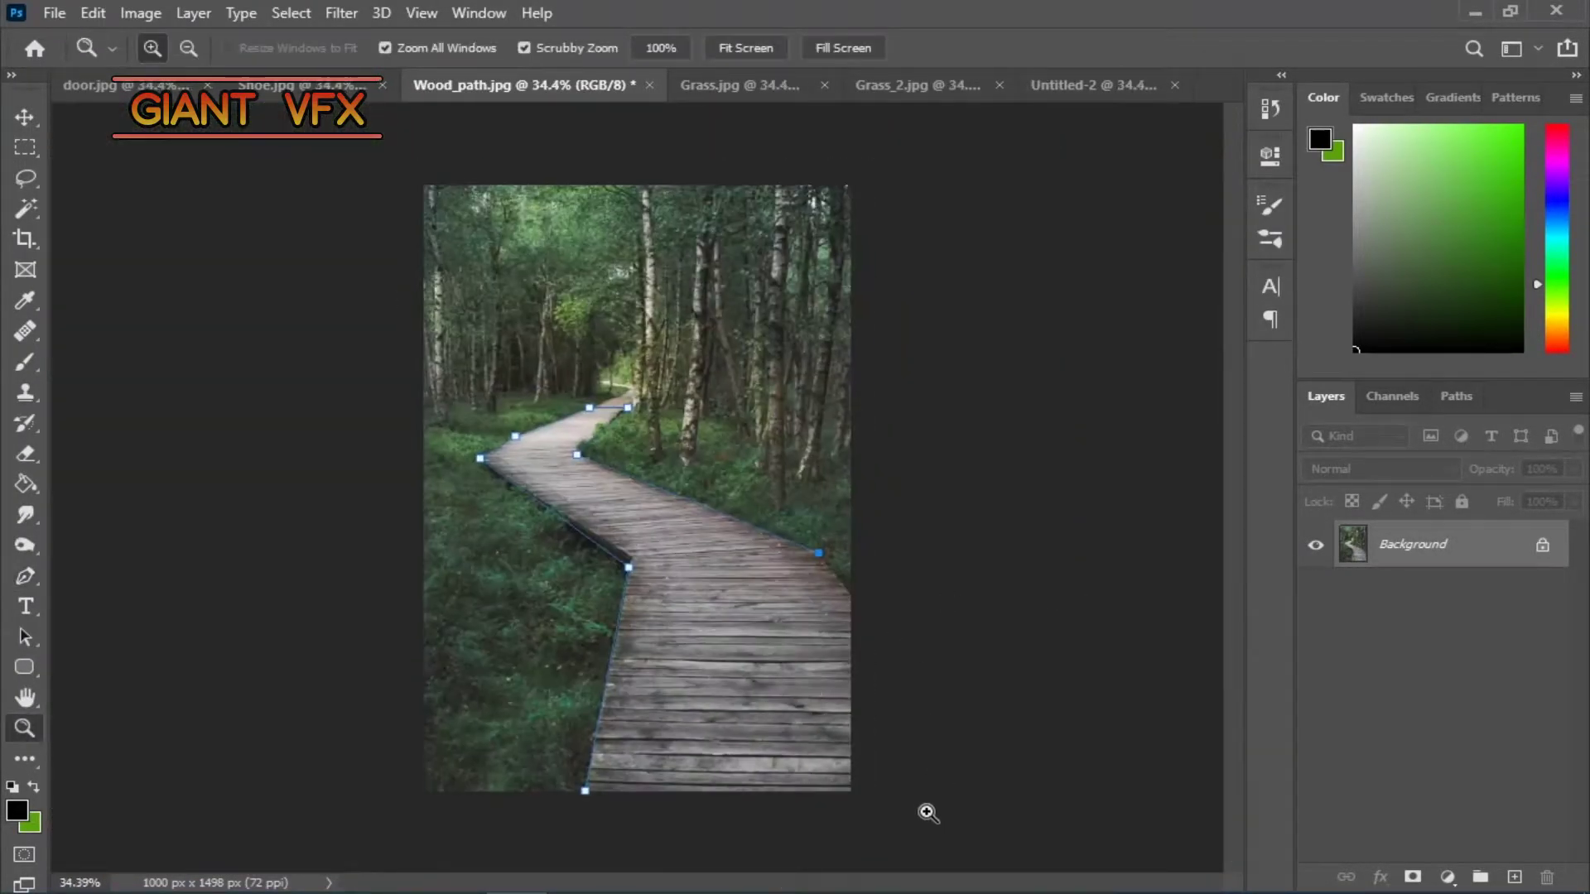
key("p")
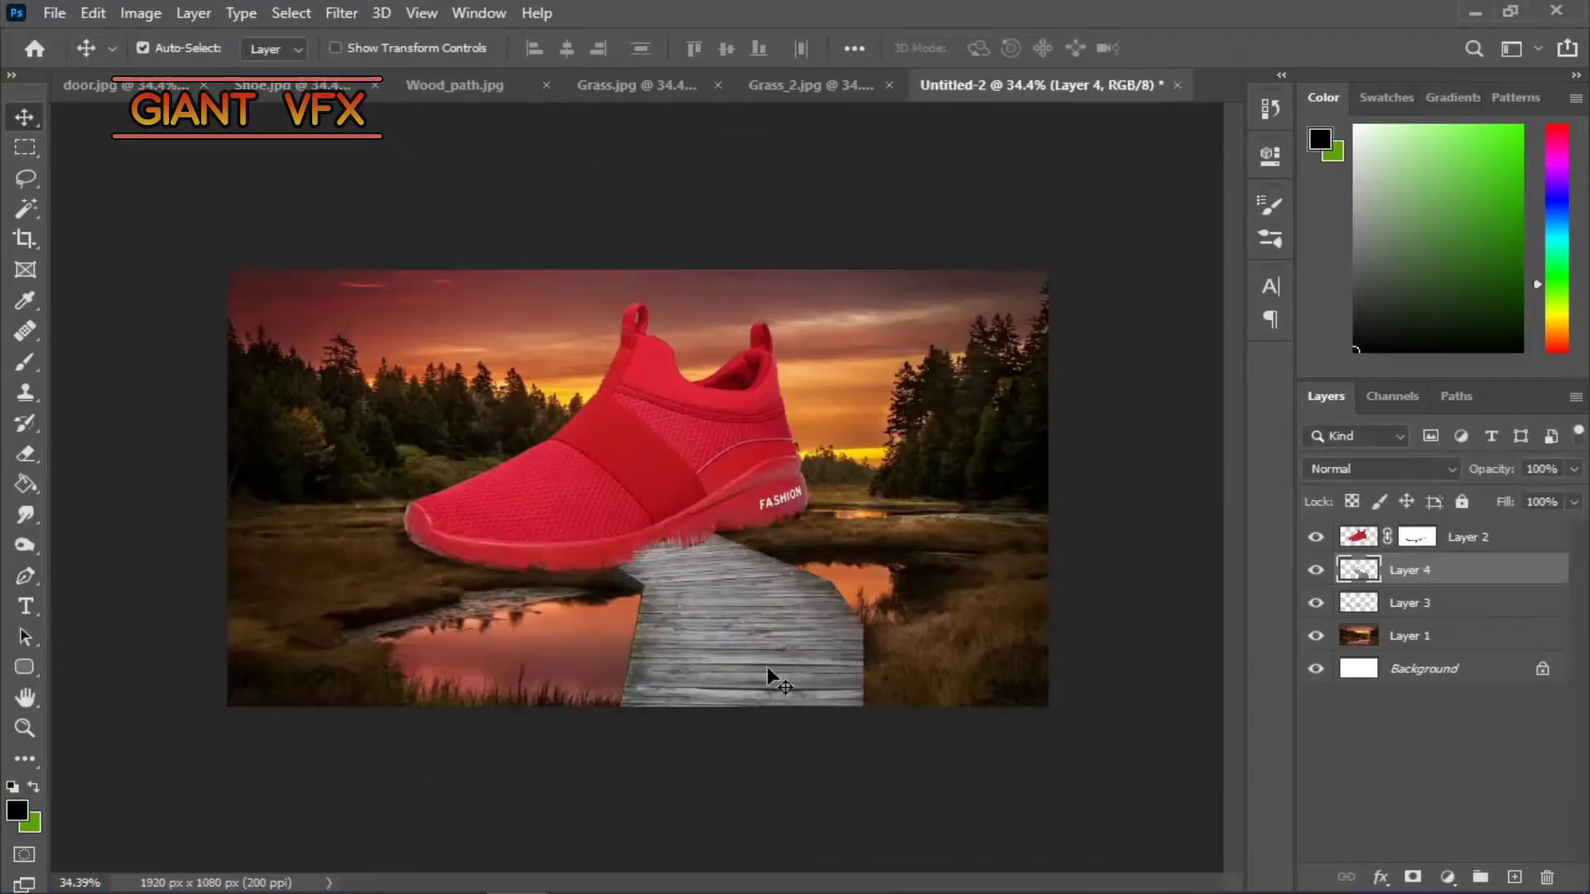
- Move the boardwalk layer above the shoe, shrink it to about 63%, and shift it up
left_click_drag(1408, 570, 1408, 534)
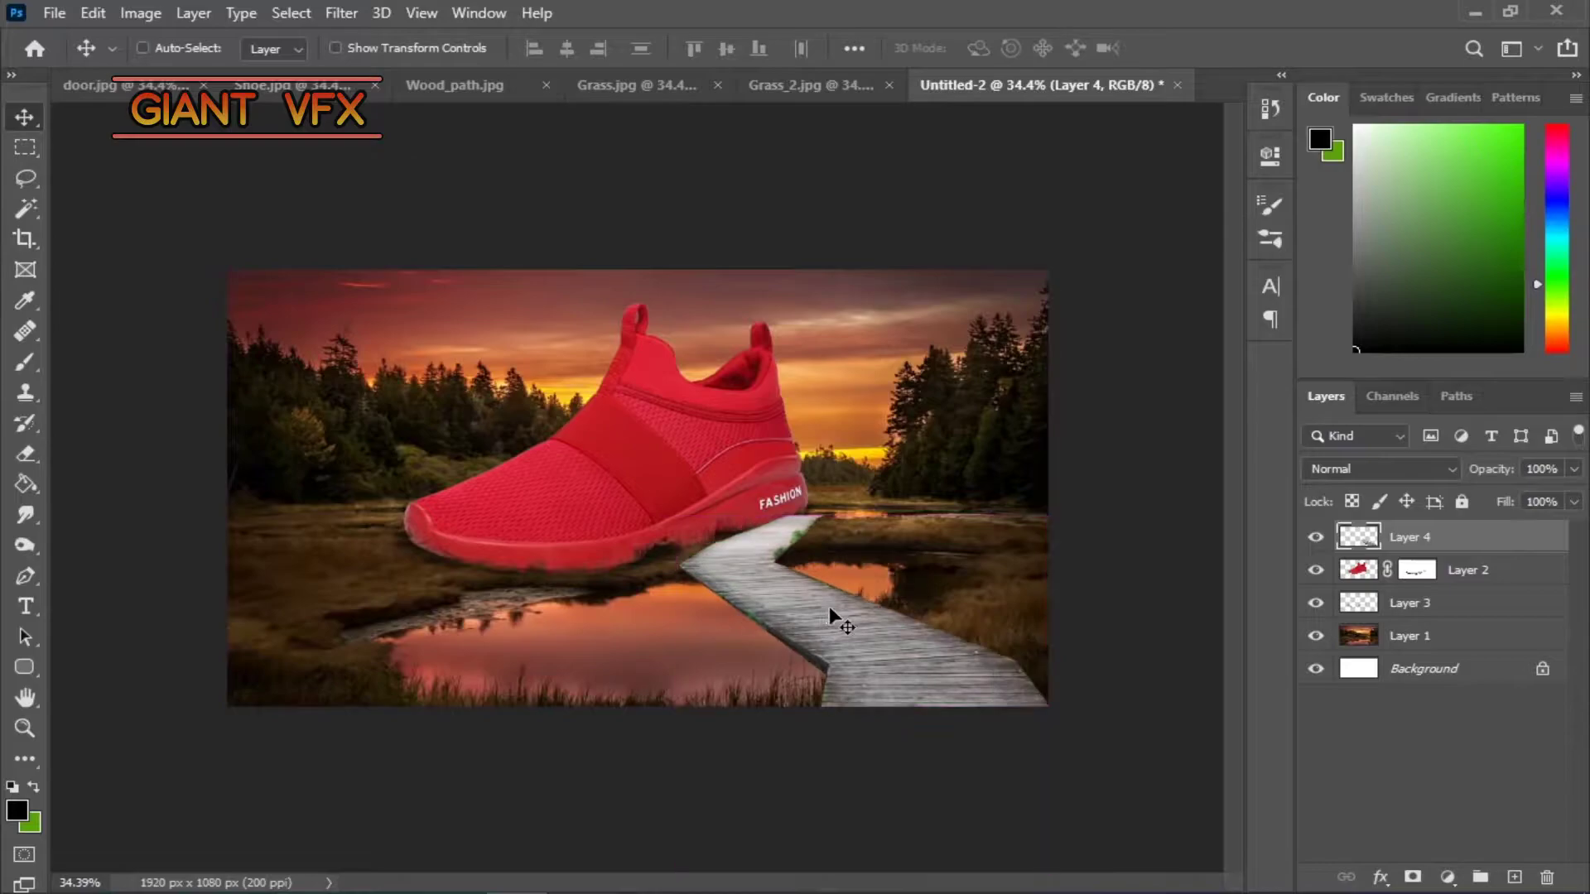
key("ctrl+t")
left_click_drag(1046, 815, 944, 799)
mouse_move(833, 633)
left_mouse_down()
mouse_move(847, 573)
mouse_move(835, 585)
left_mouse_up()
key("Return")
- Trace the boardwalk's missing edge with the Pen and make it a selection
key("z")
mouse_move(994, 694)
left_mouse_down()
mouse_move(1039, 694)
mouse_move(1101, 580)
left_mouse_up()
key("p")
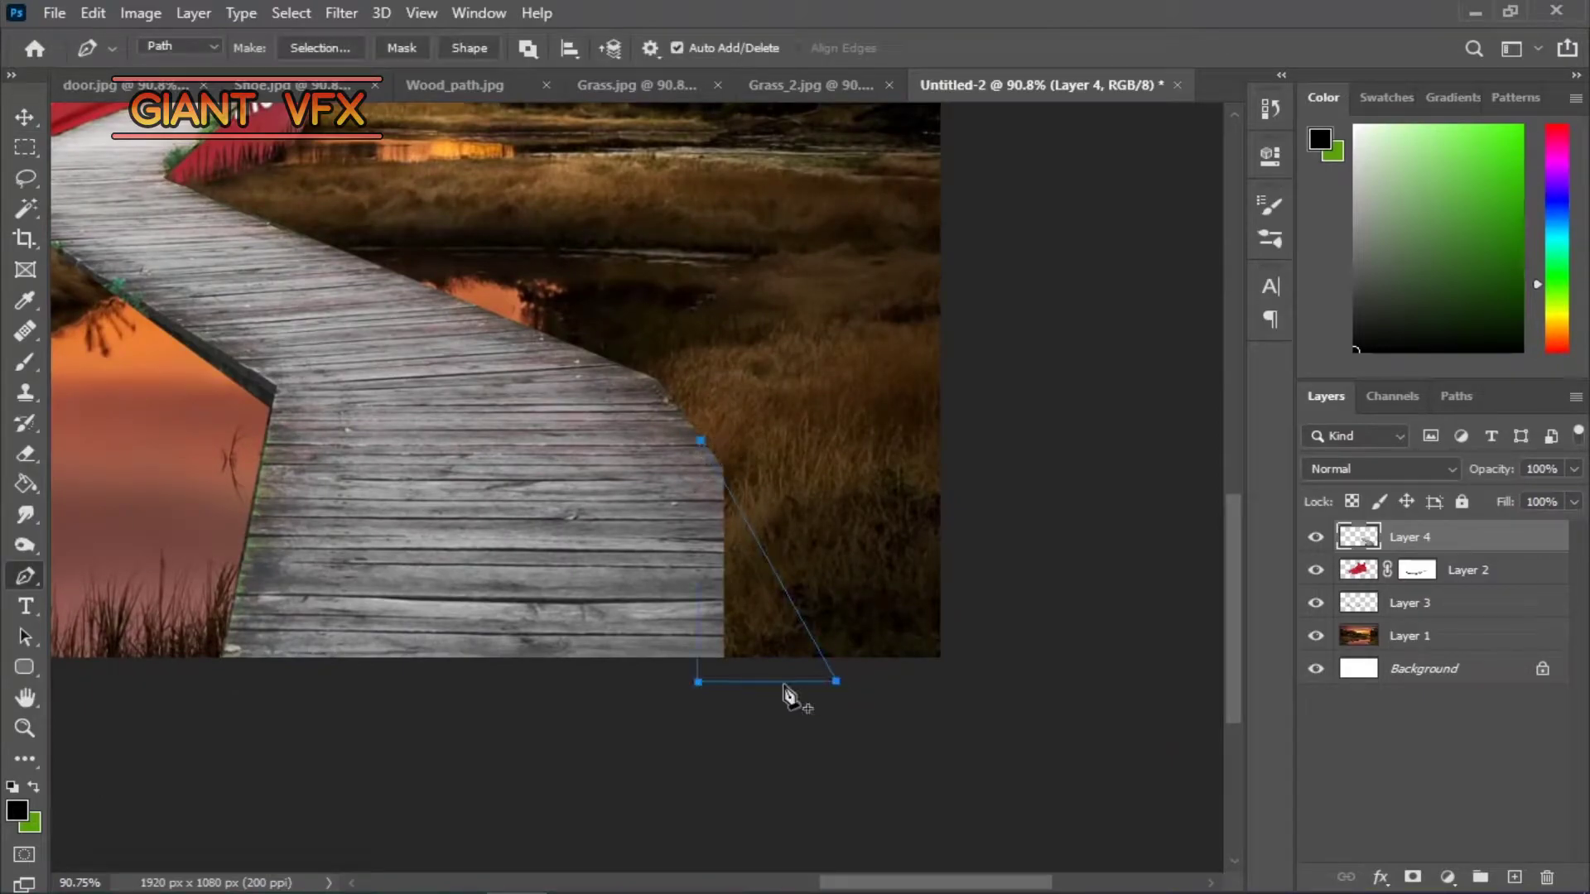
right_click(787, 696)
left_click(808, 143)
left_click(932, 220)
- Content-Aware fill the gap and clone wood texture across the strip
key("s")
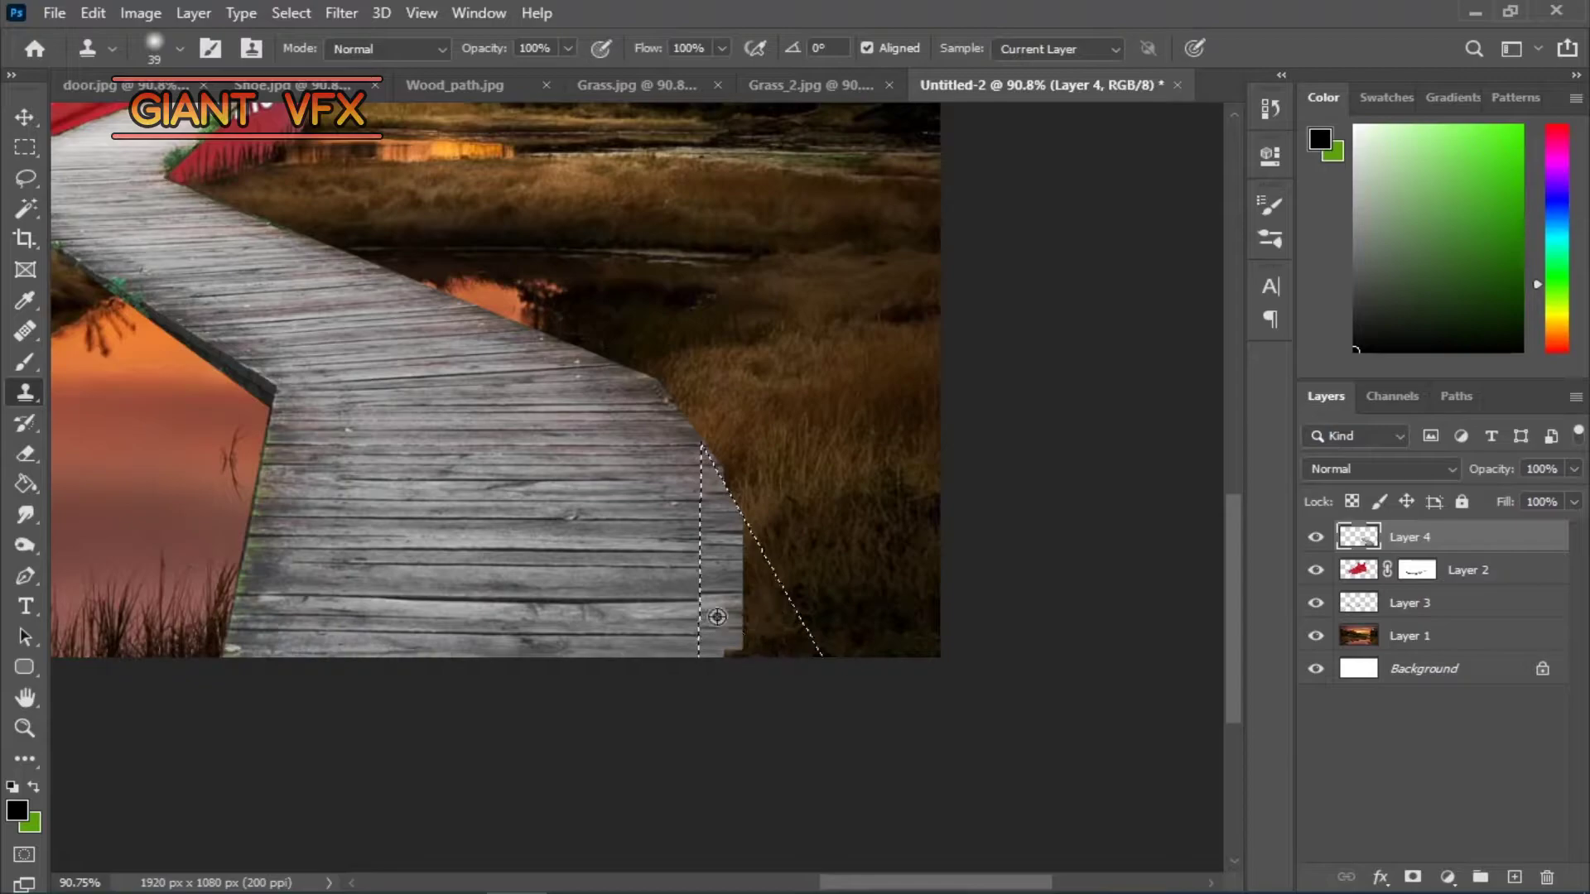
left_click(93, 12)
left_click(157, 472)
left_click(961, 217)
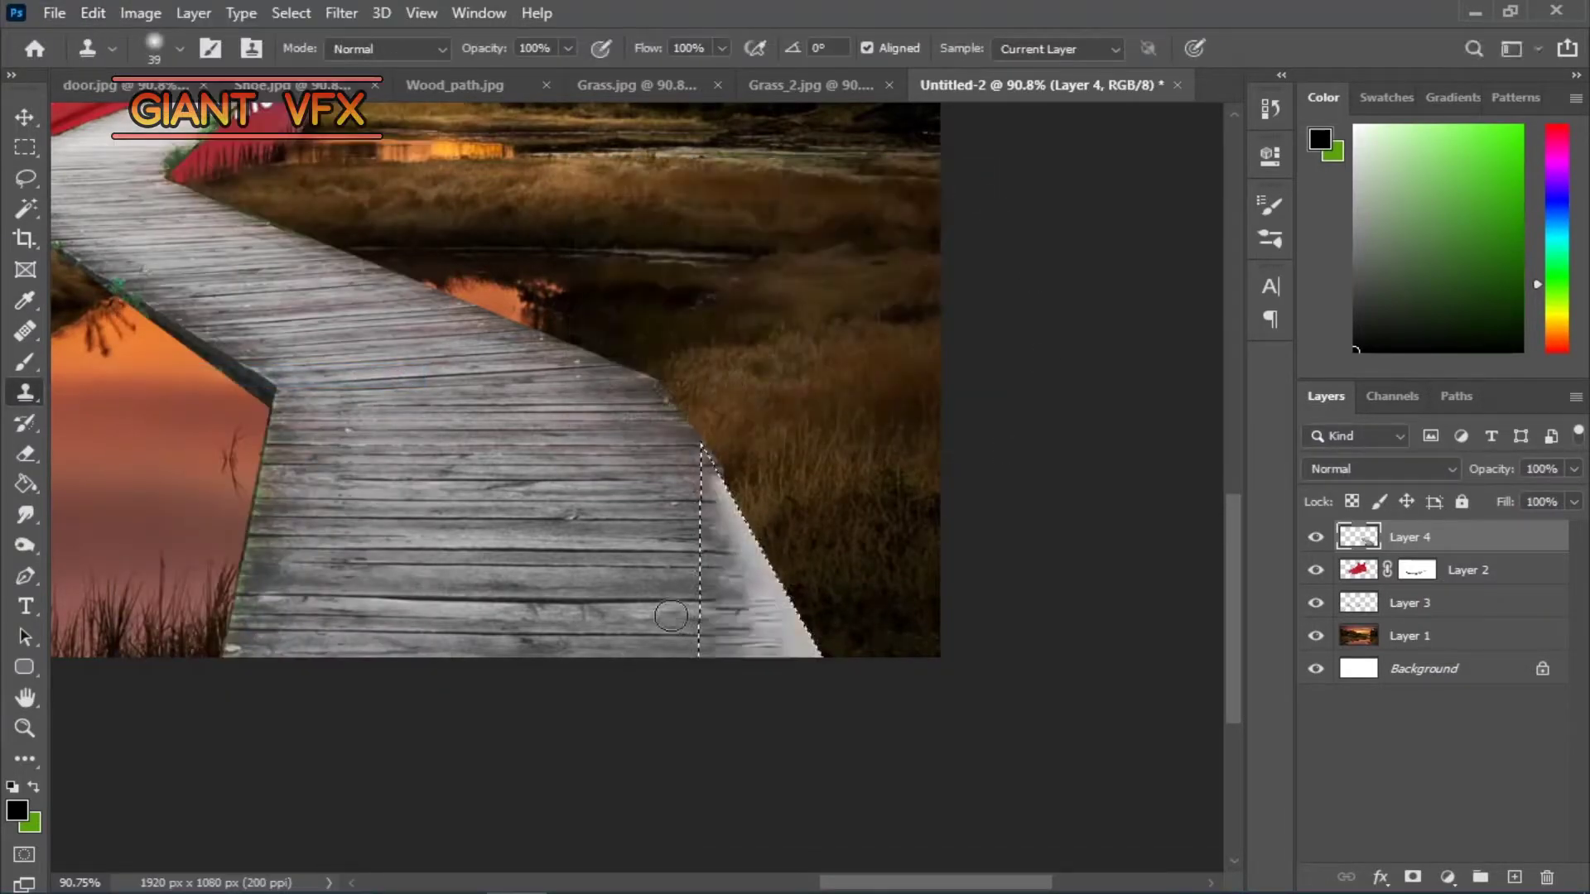
left_click_drag(670, 616, 822, 633)
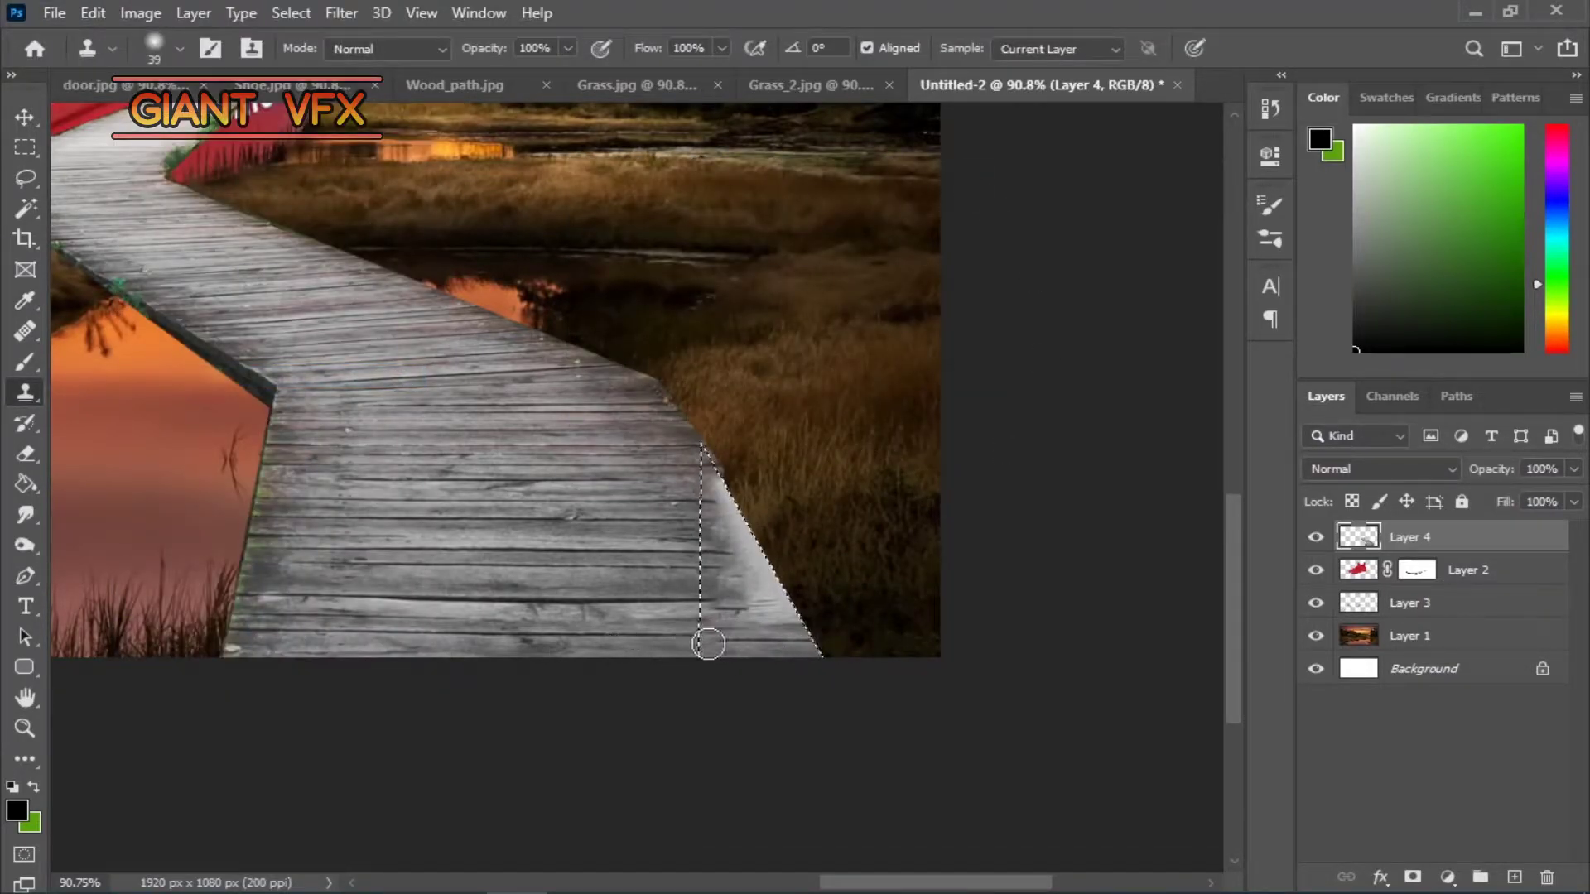
left_click_drag(708, 644, 792, 582)
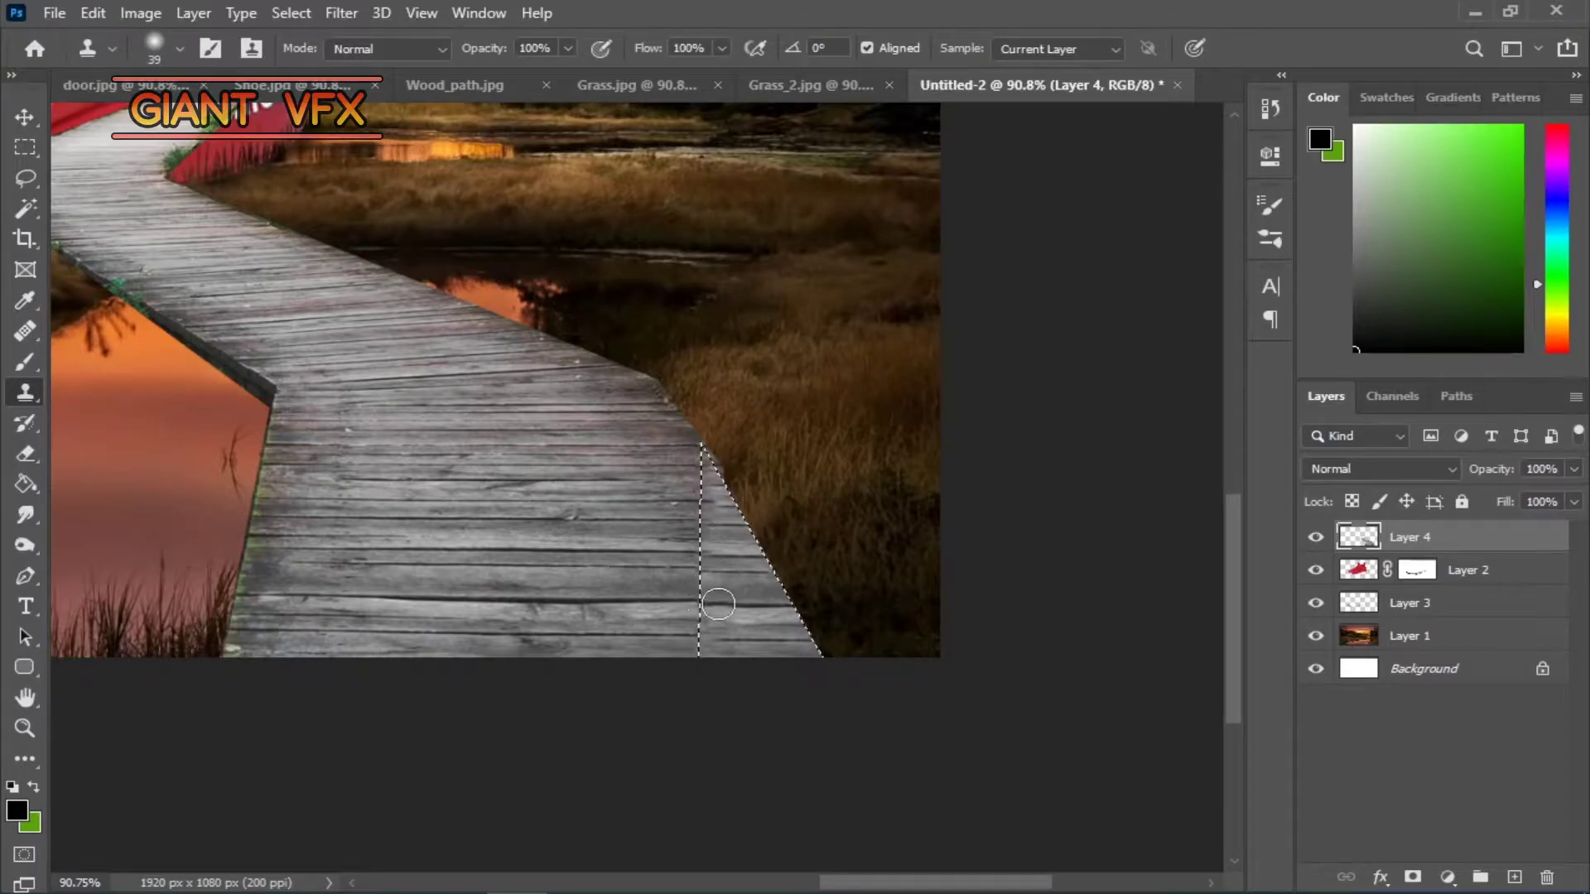
scroll(1012, 556, "down", 5)
- Skew the boardwalk's top corners and enlarge it toward the bottom-right
key("ctrl+t")
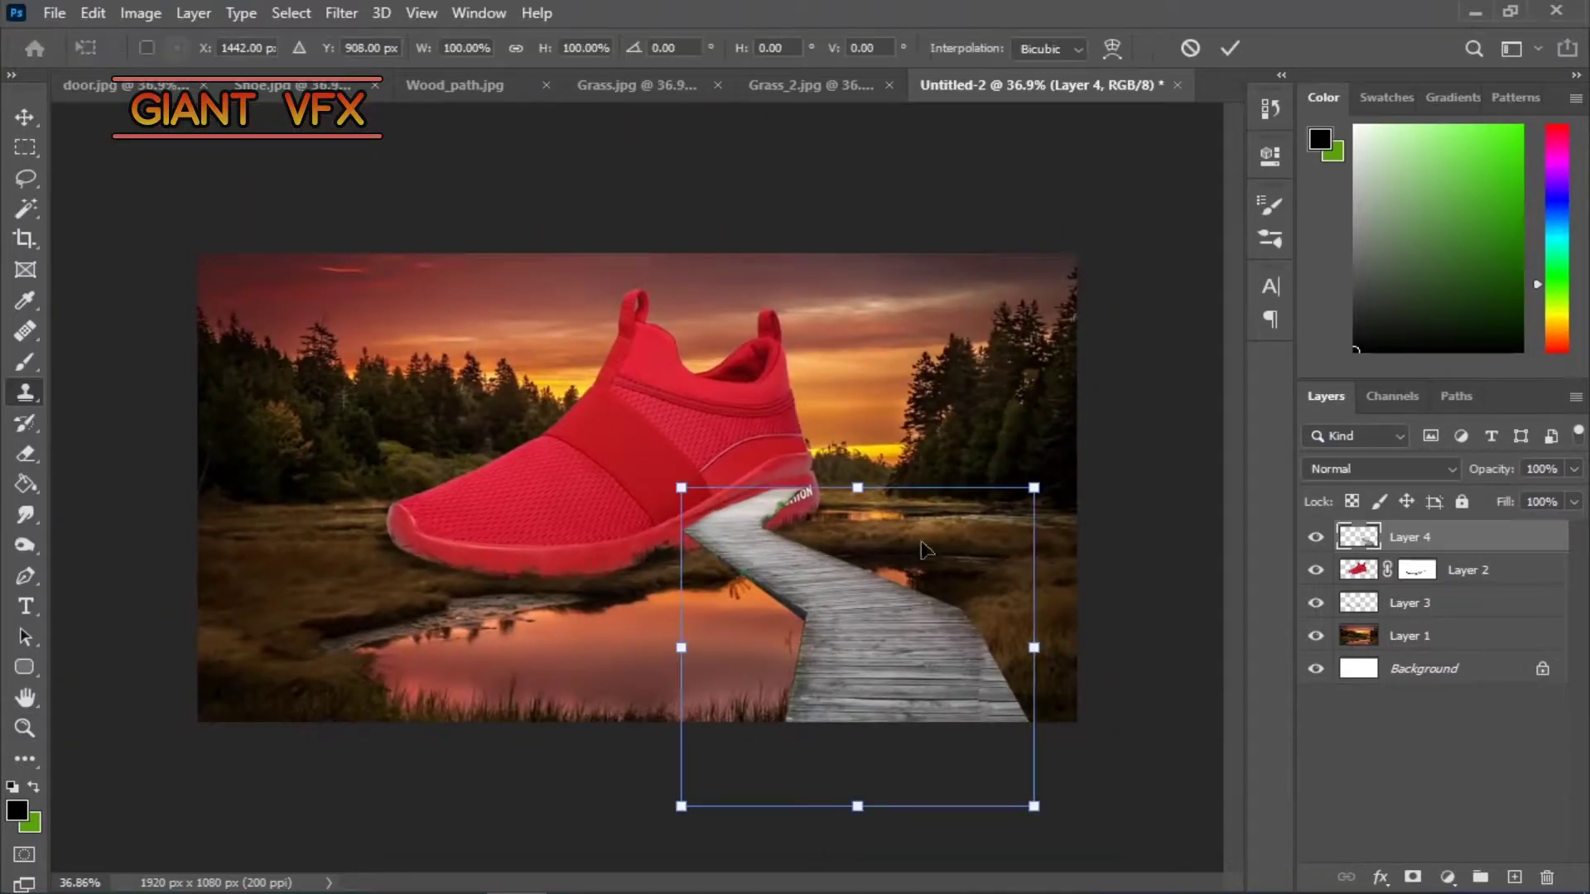
left_click_drag(1034, 487, 1040, 527)
left_click_drag(678, 487, 698, 510)
left_click_drag(1040, 525, 1095, 517)
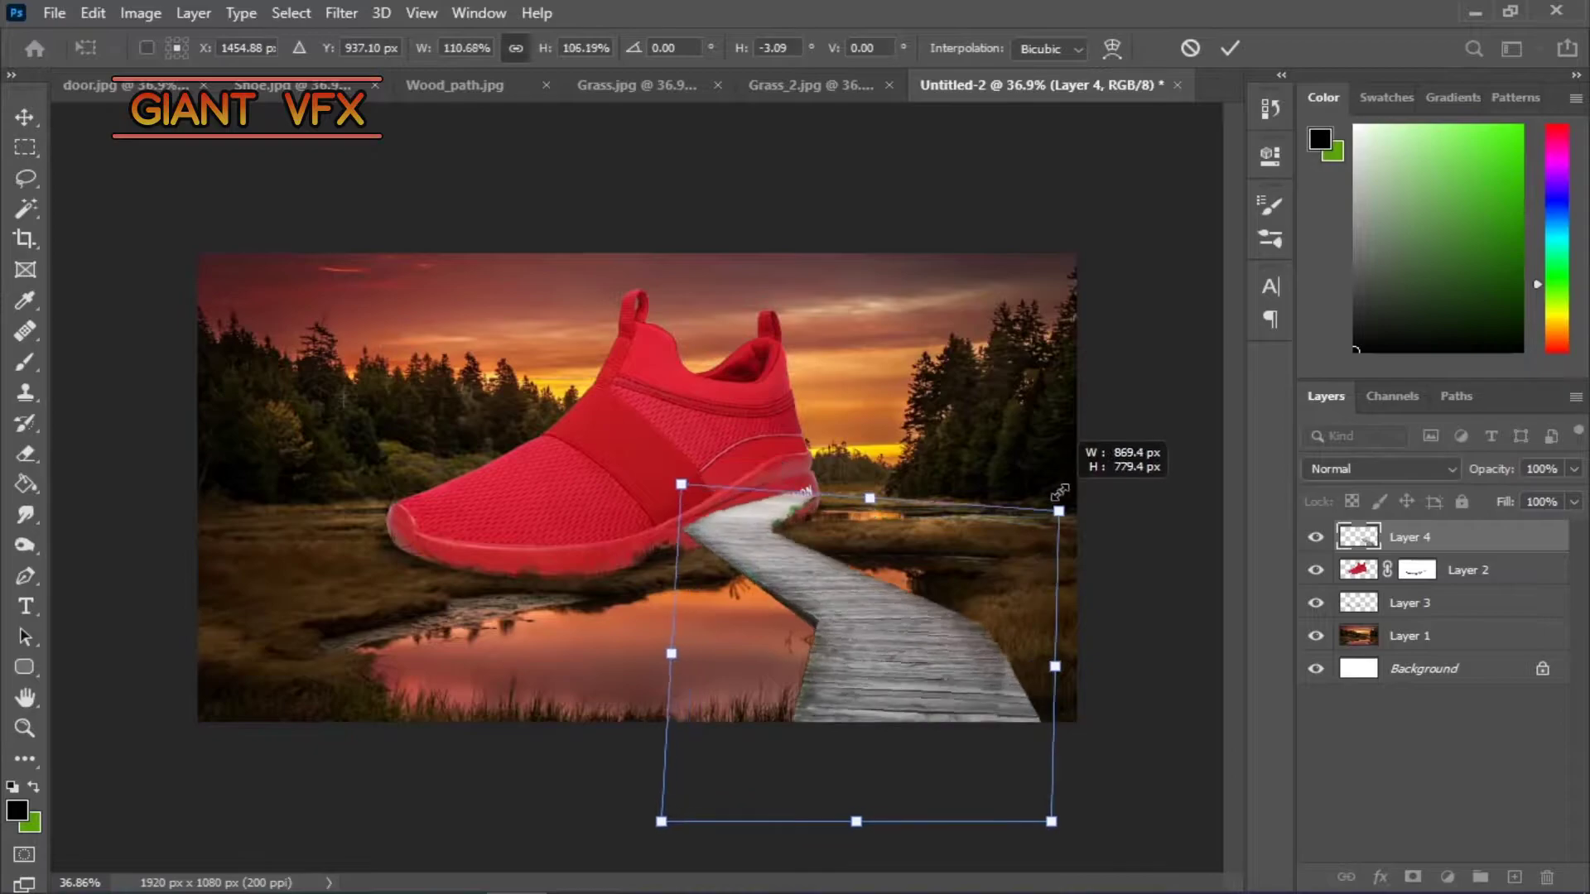
left_click_drag(687, 488, 682, 501)
key("Return")
key("s")
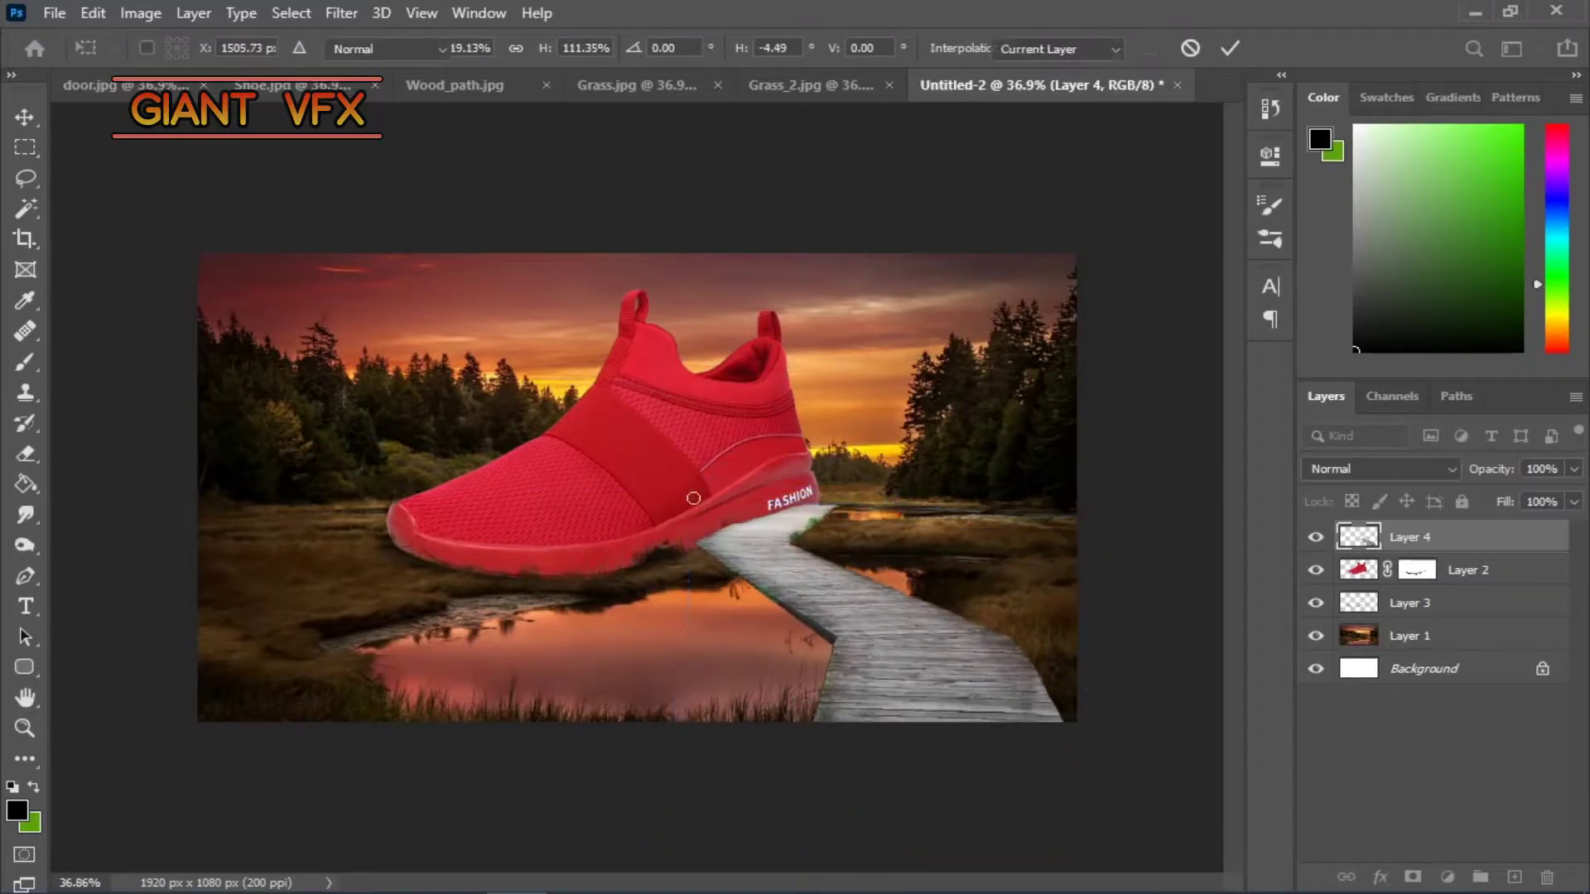
key("ctrl+1")
- Scale the boardwalk to 107% and move it down-right to the canvas bottom
key("ctrl+t")
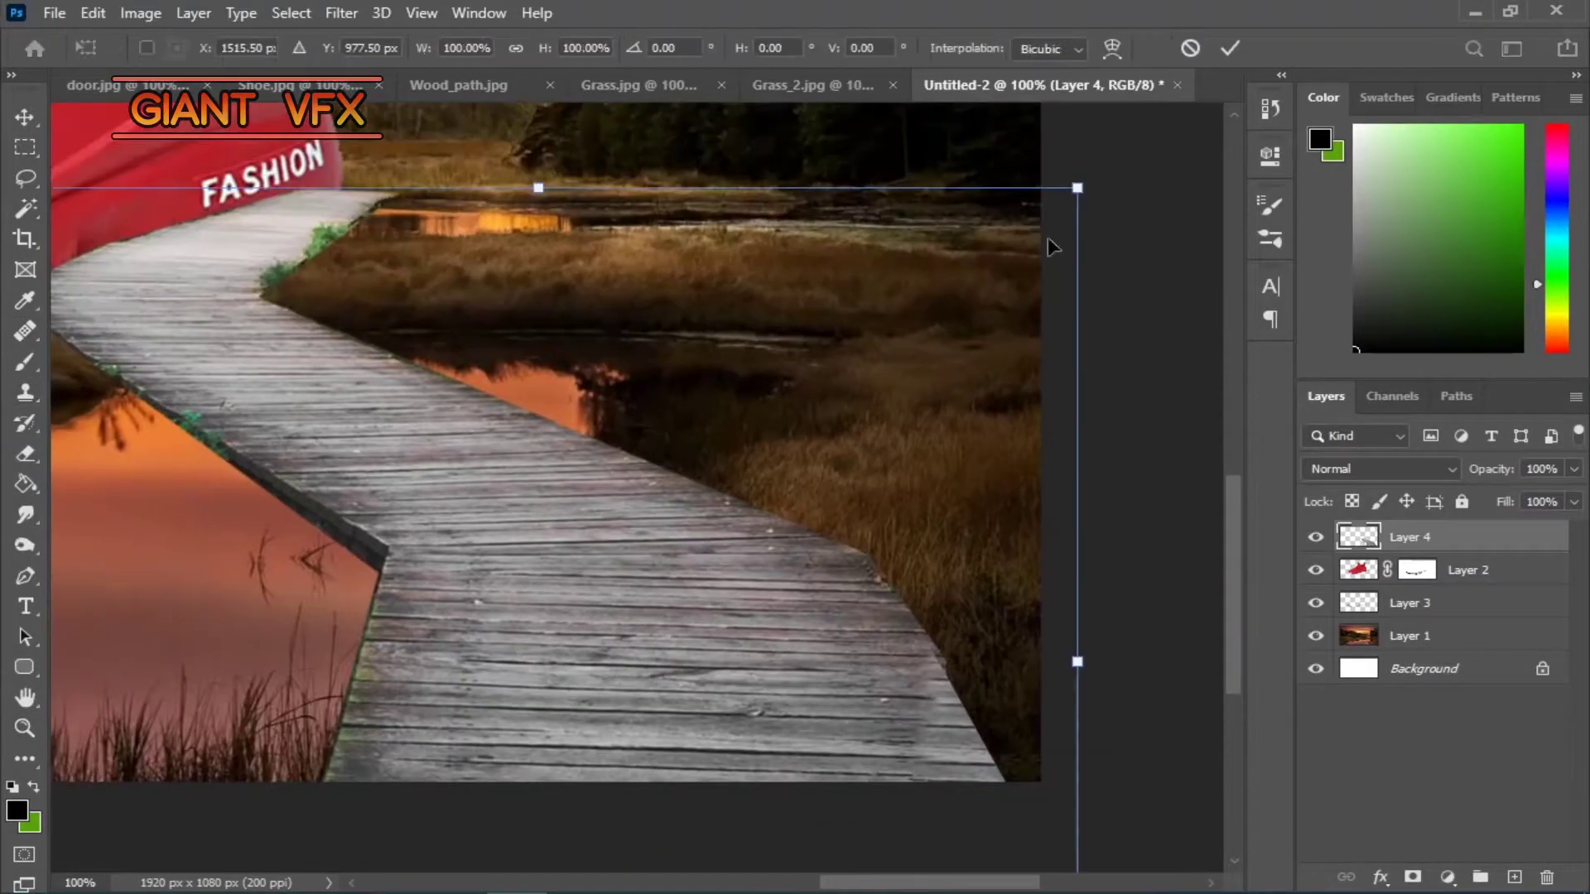
left_click_drag(577, 482, 598, 521)
scroll(598, 522, "down", 2)
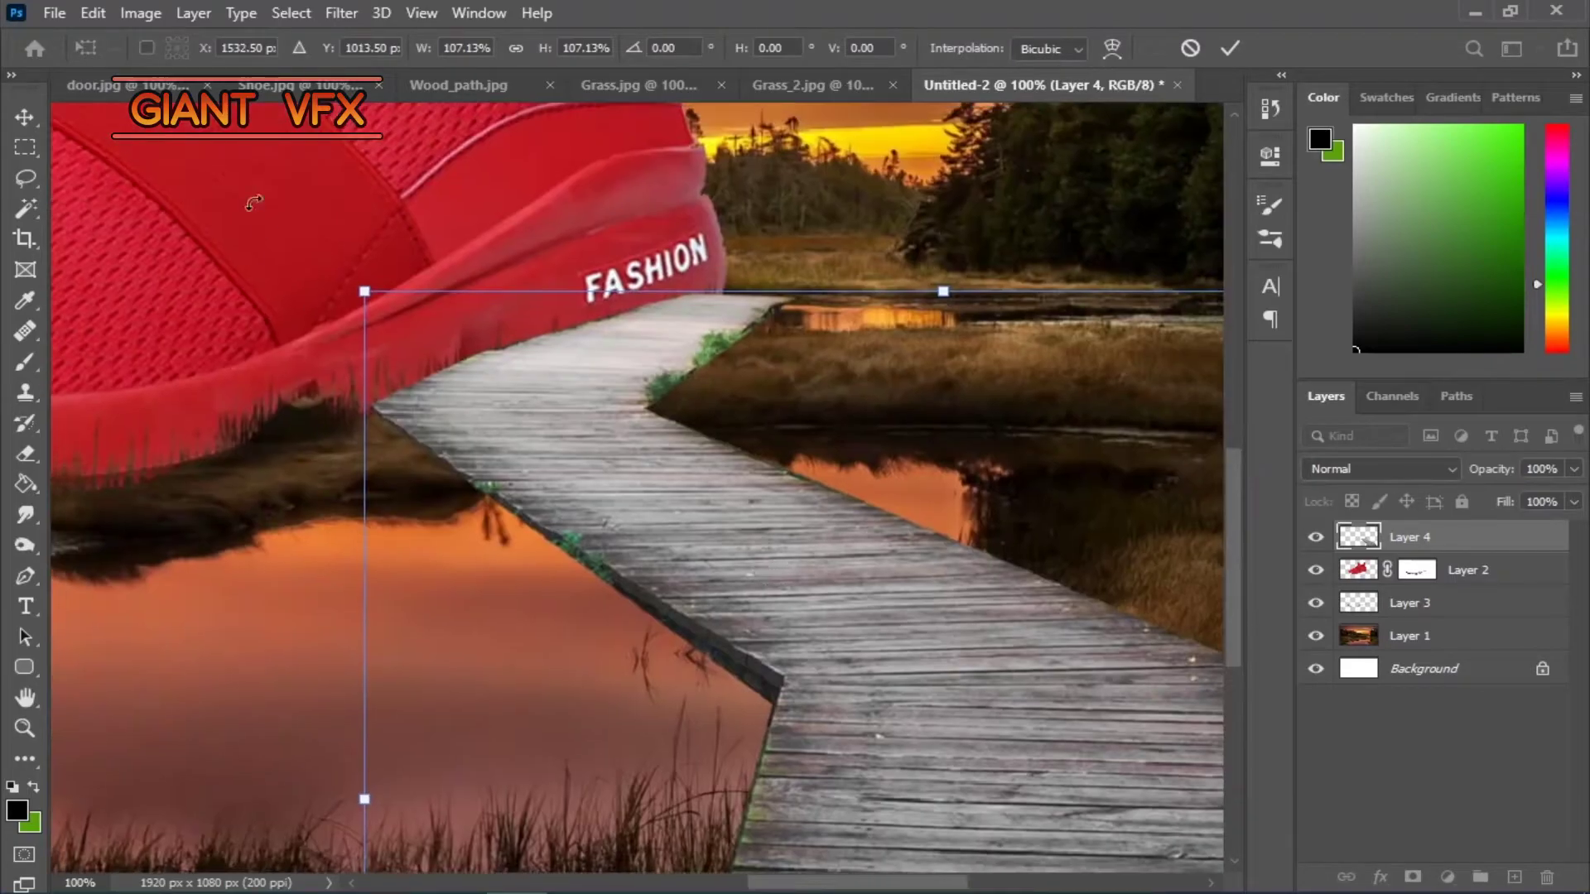
key("Return")
key("z")
scroll(734, 475, "up", 3)
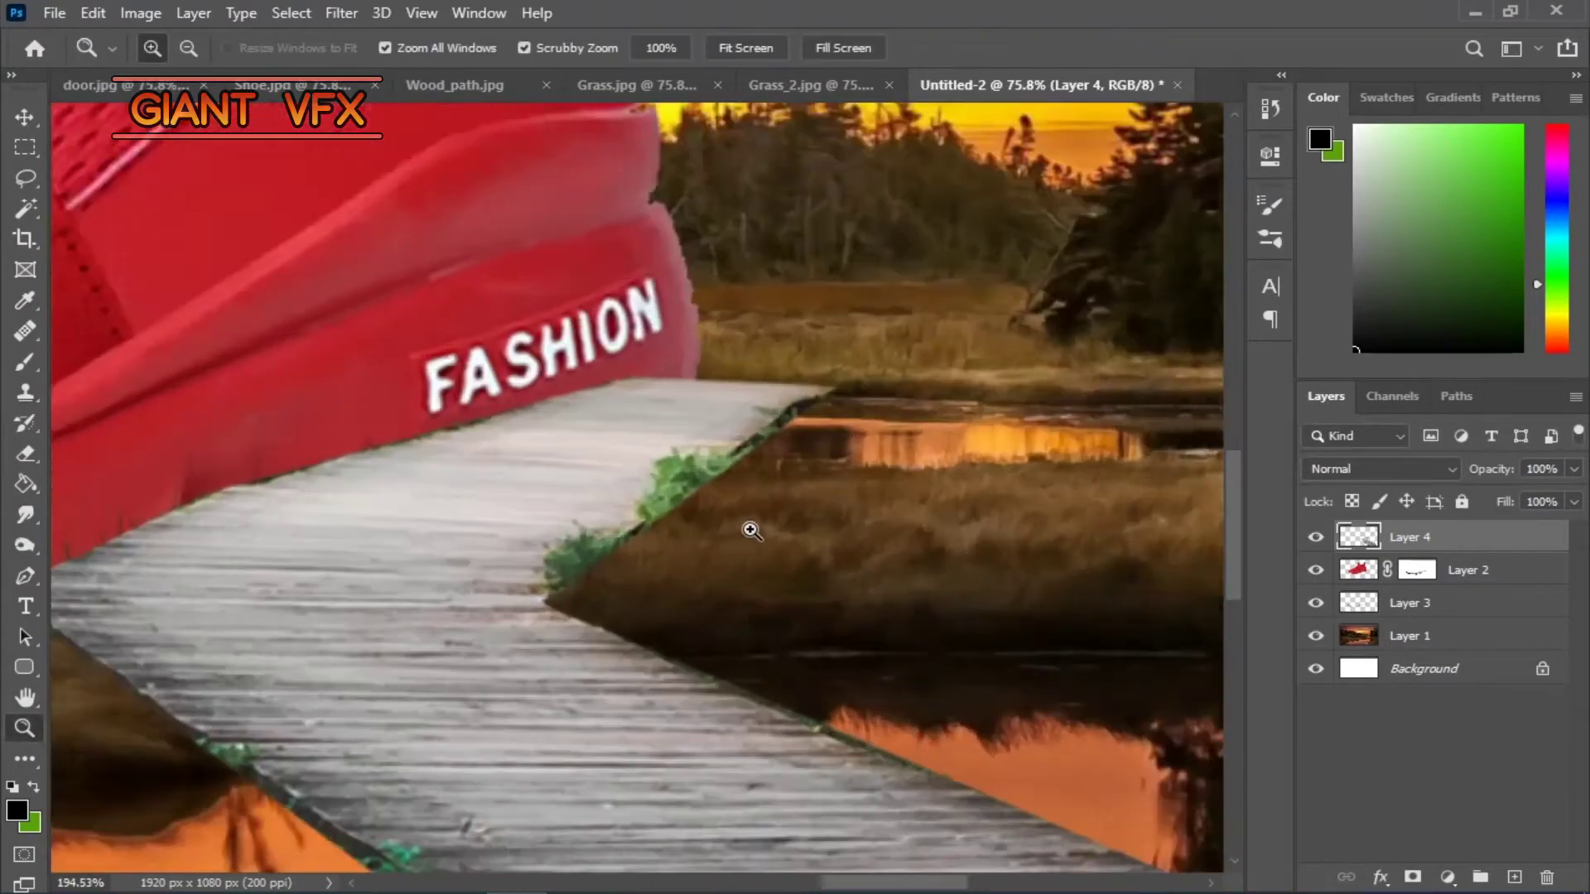
scroll(729, 513, "down", 4)
type("Wood Path")
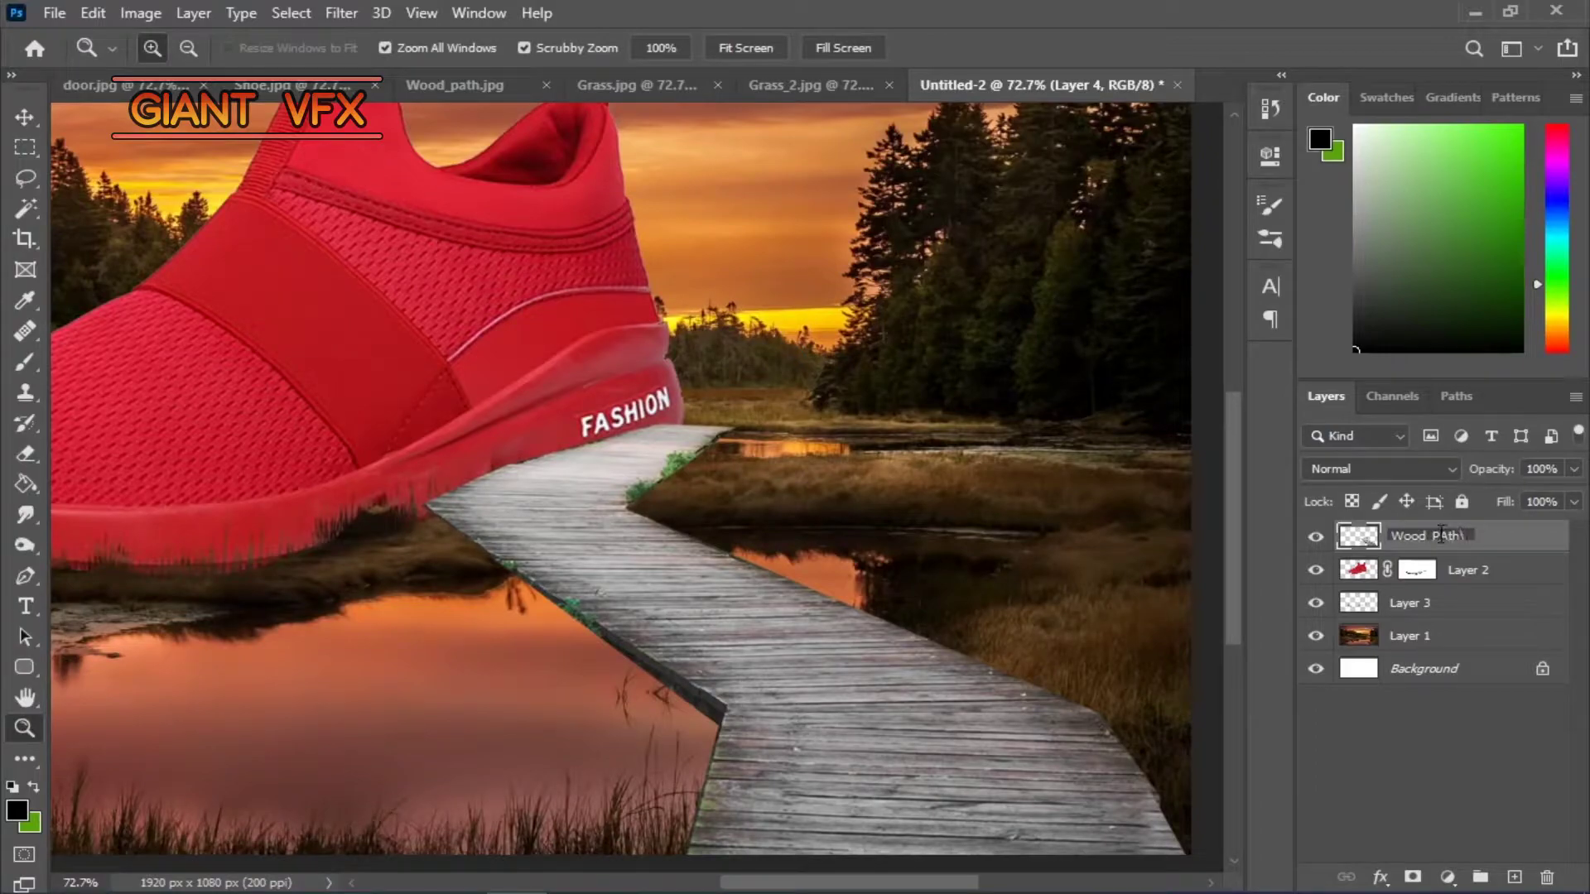
type("_PA")
- Confirm the name Wood_PAth and paint a black shadow on a new layer from the boardwalk's left edge to the shoe
key("Return")
left_click(1514, 877, "ctrl")
key("b")
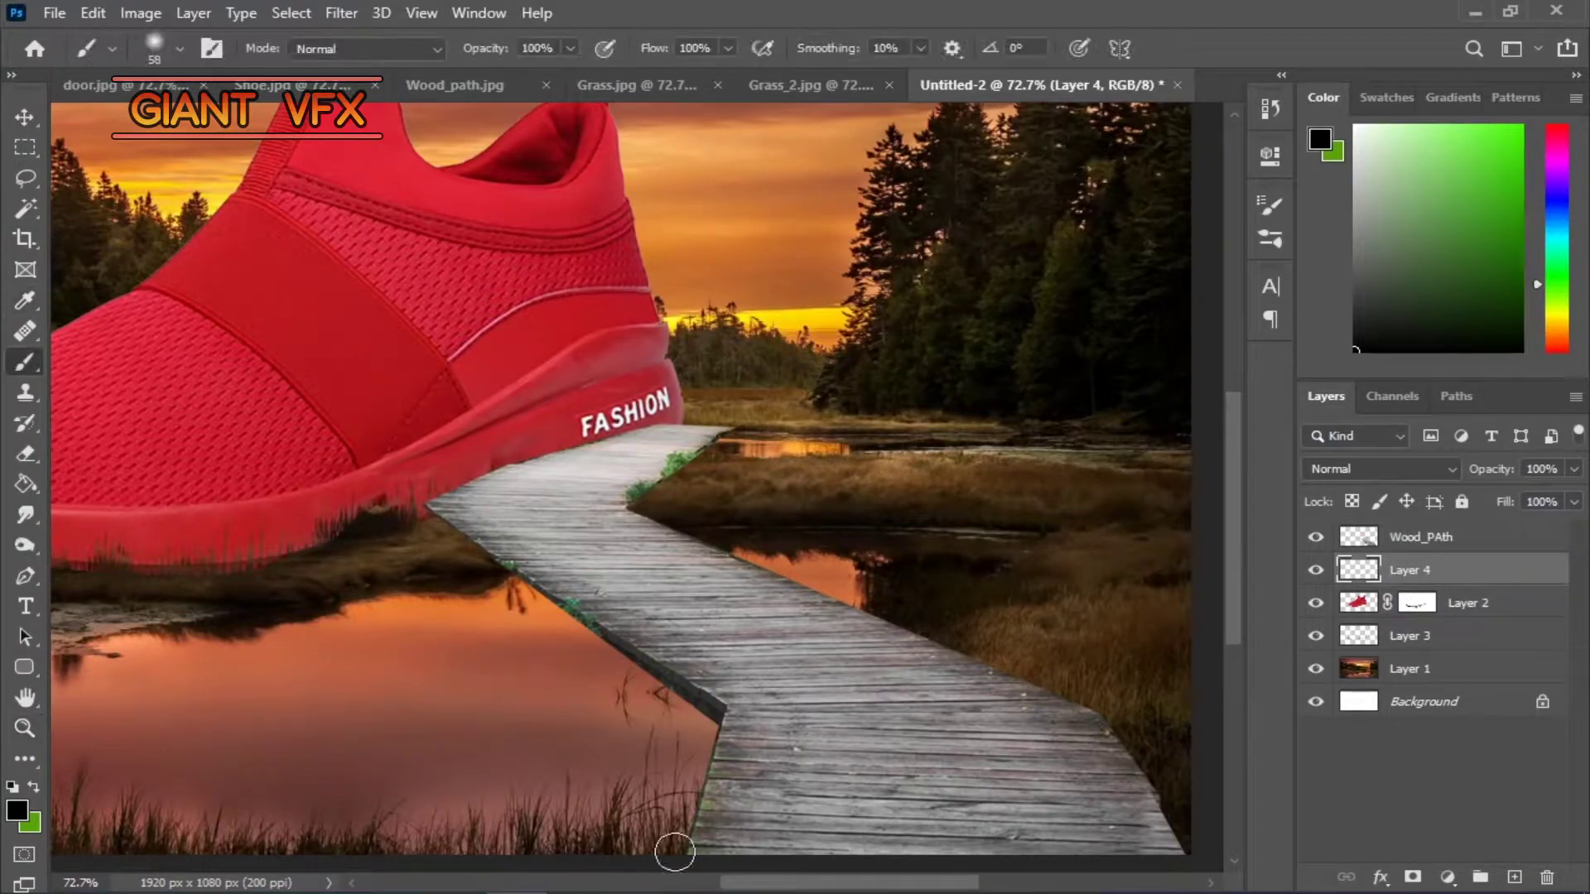
left_click_drag(712, 722, 439, 517)
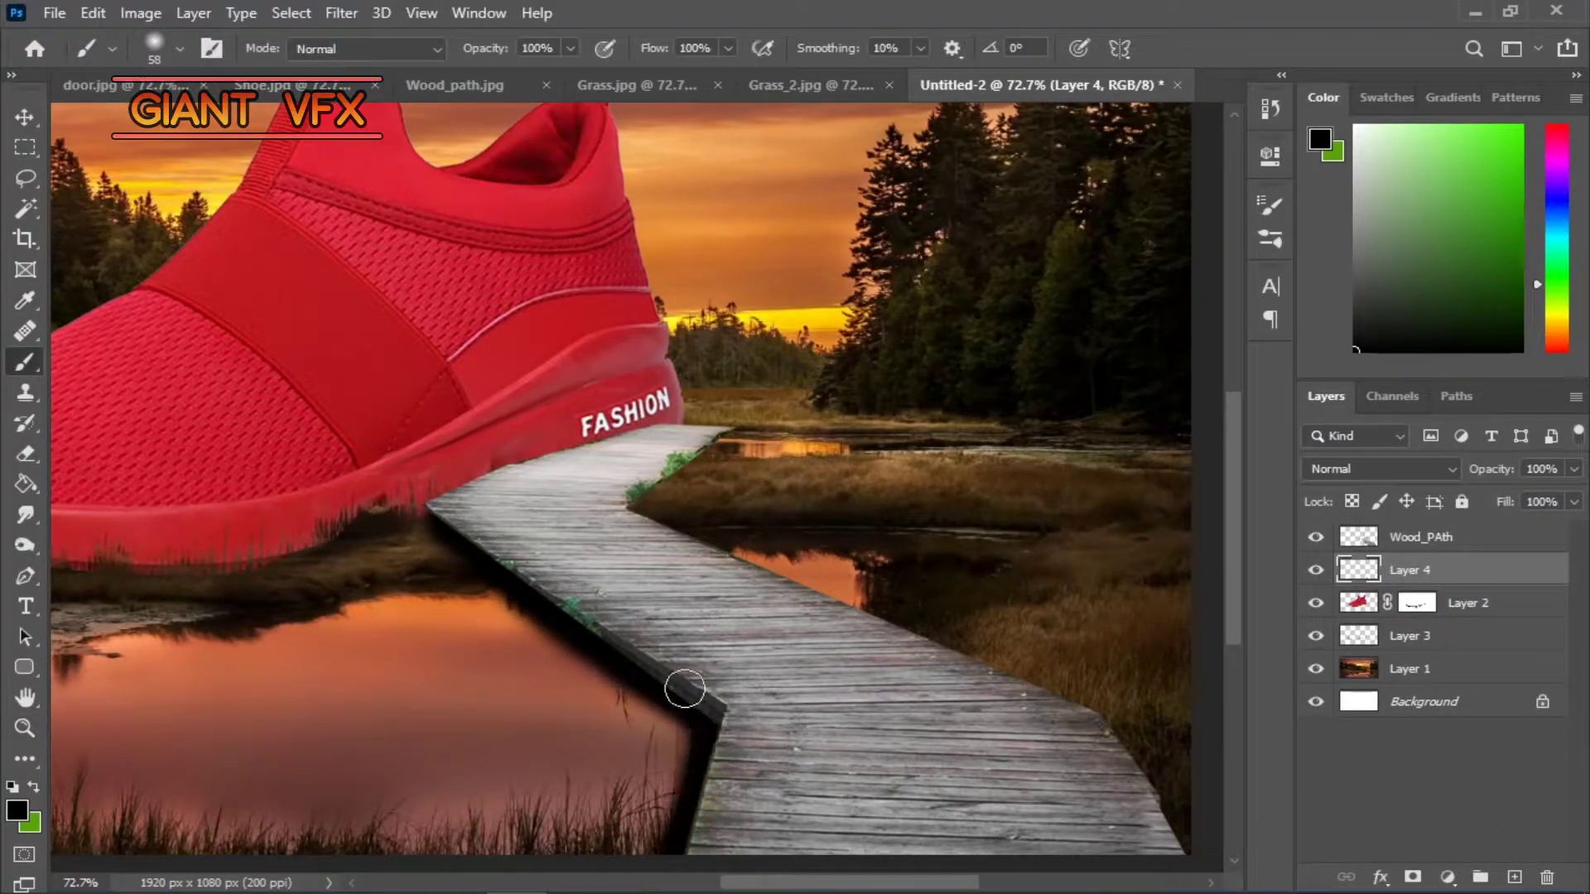
left_click_drag(684, 688, 439, 495)
- Pen-trace the boardwalk corner and convert the path to a selection
key("p")
scroll(701, 408, "up", 5)
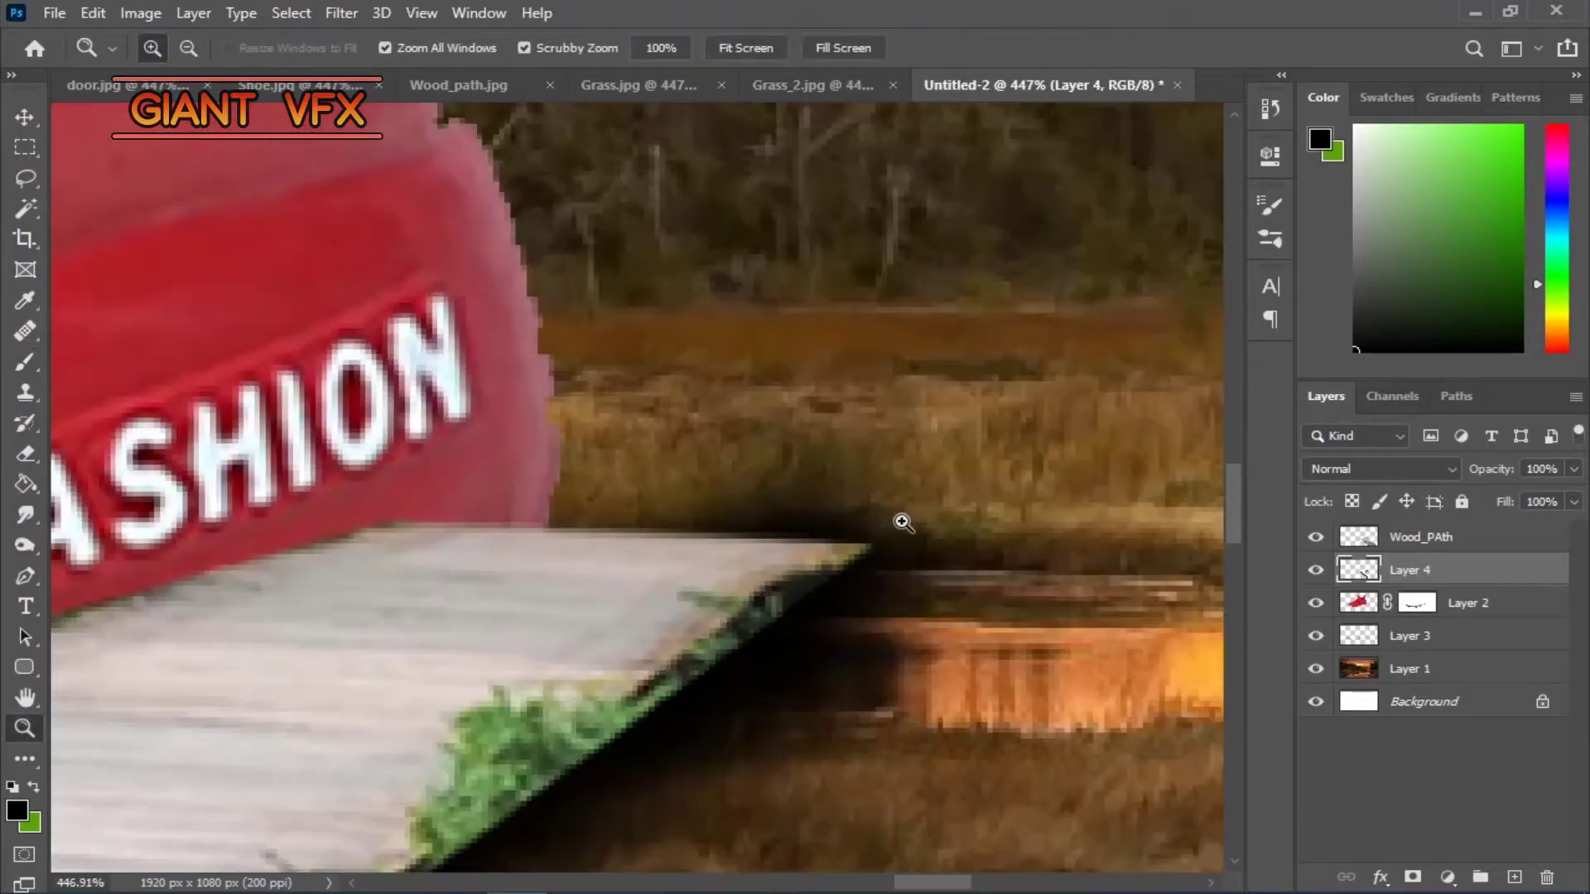
left_click(876, 539)
right_click(808, 536)
left_click(870, 139)
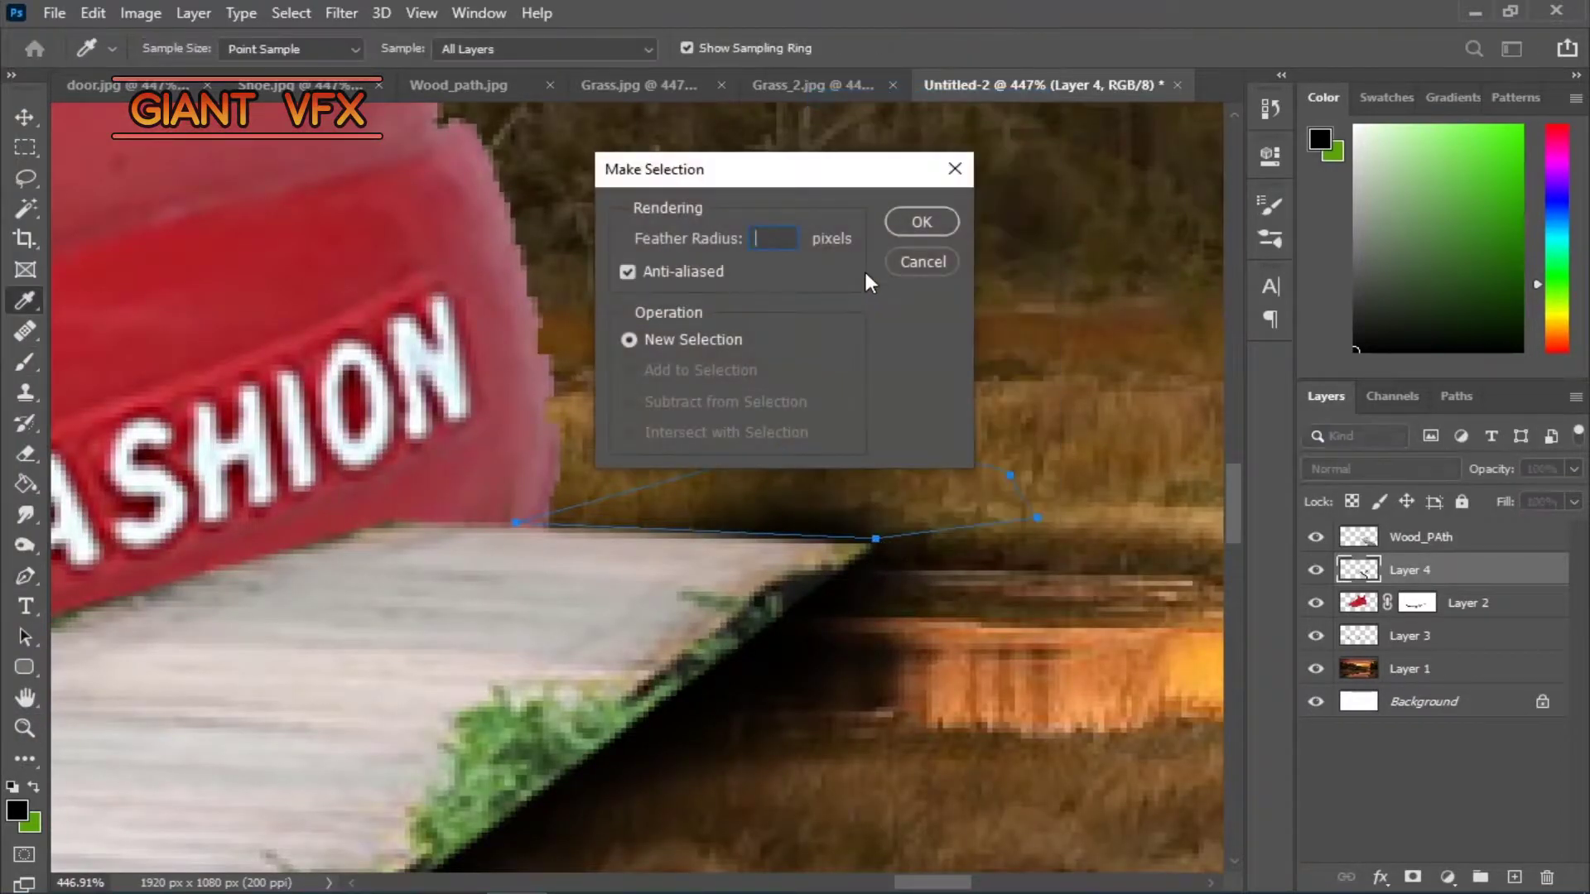
left_click(926, 224)
key("ctrl+0")
- Clean the shadow edge with a 36 px eraser
key("e")
scroll(660, 508, "up", 1)
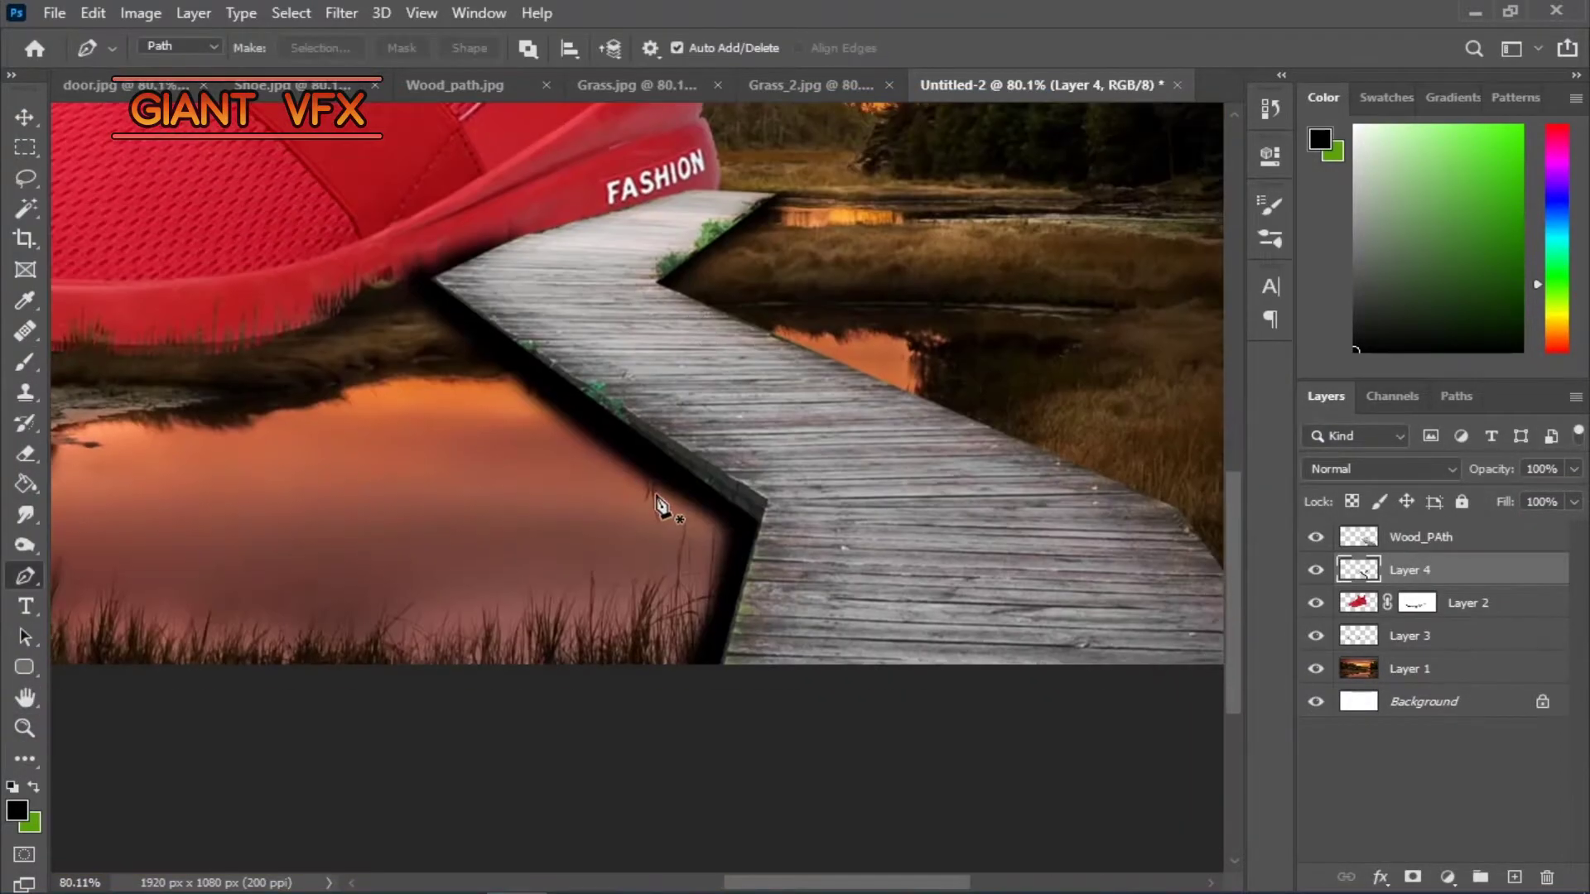
scroll(507, 396, "up", 1)
right_click(525, 426)
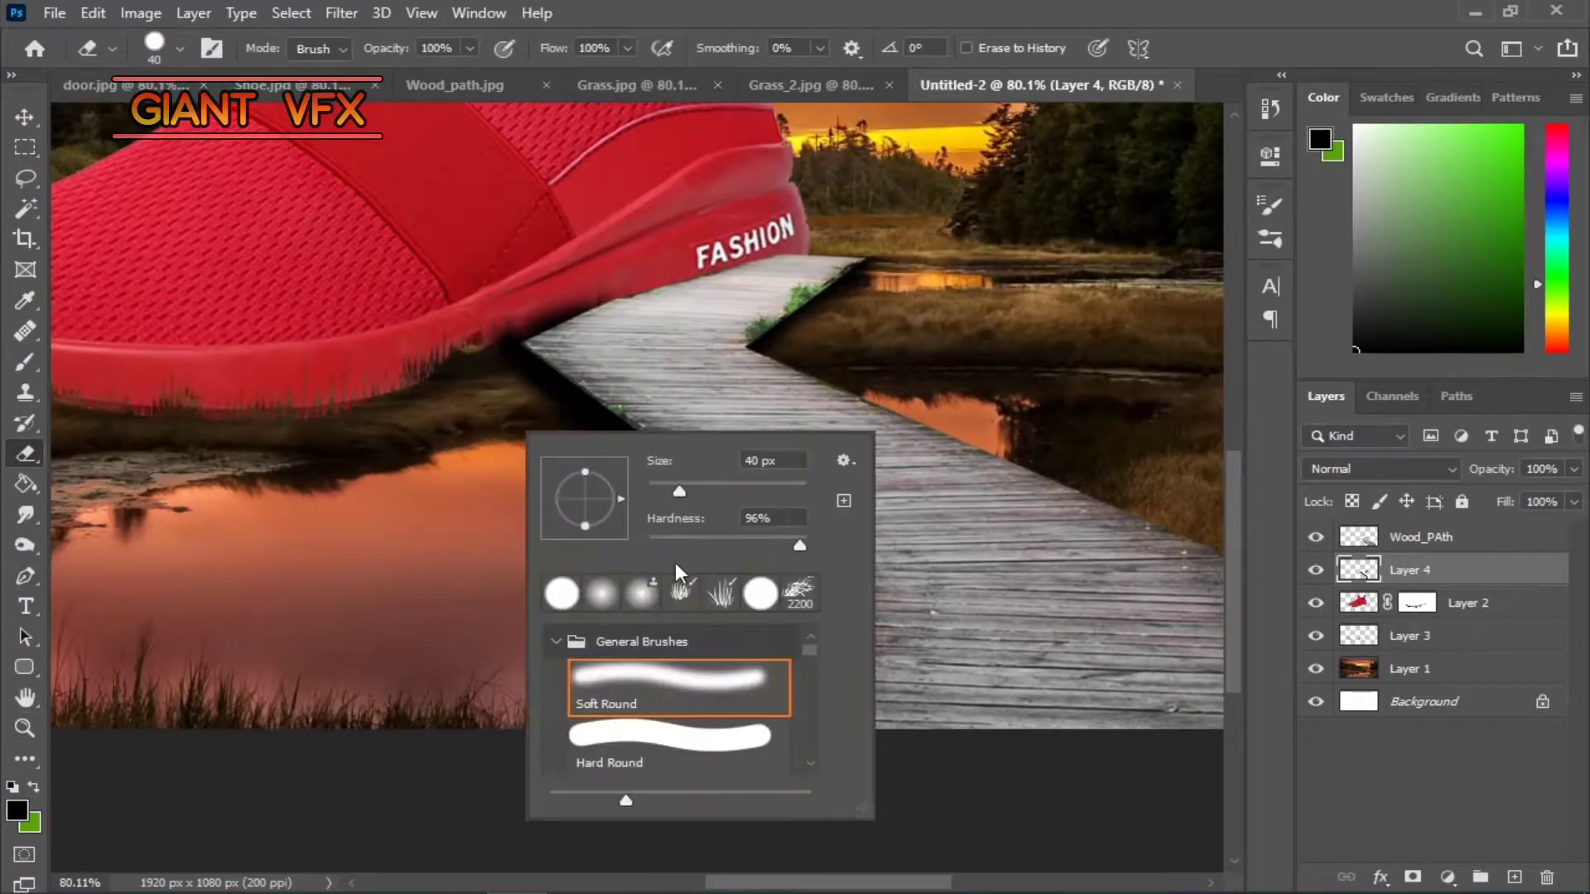
left_click_drag(677, 495, 670, 495)
key("Return")
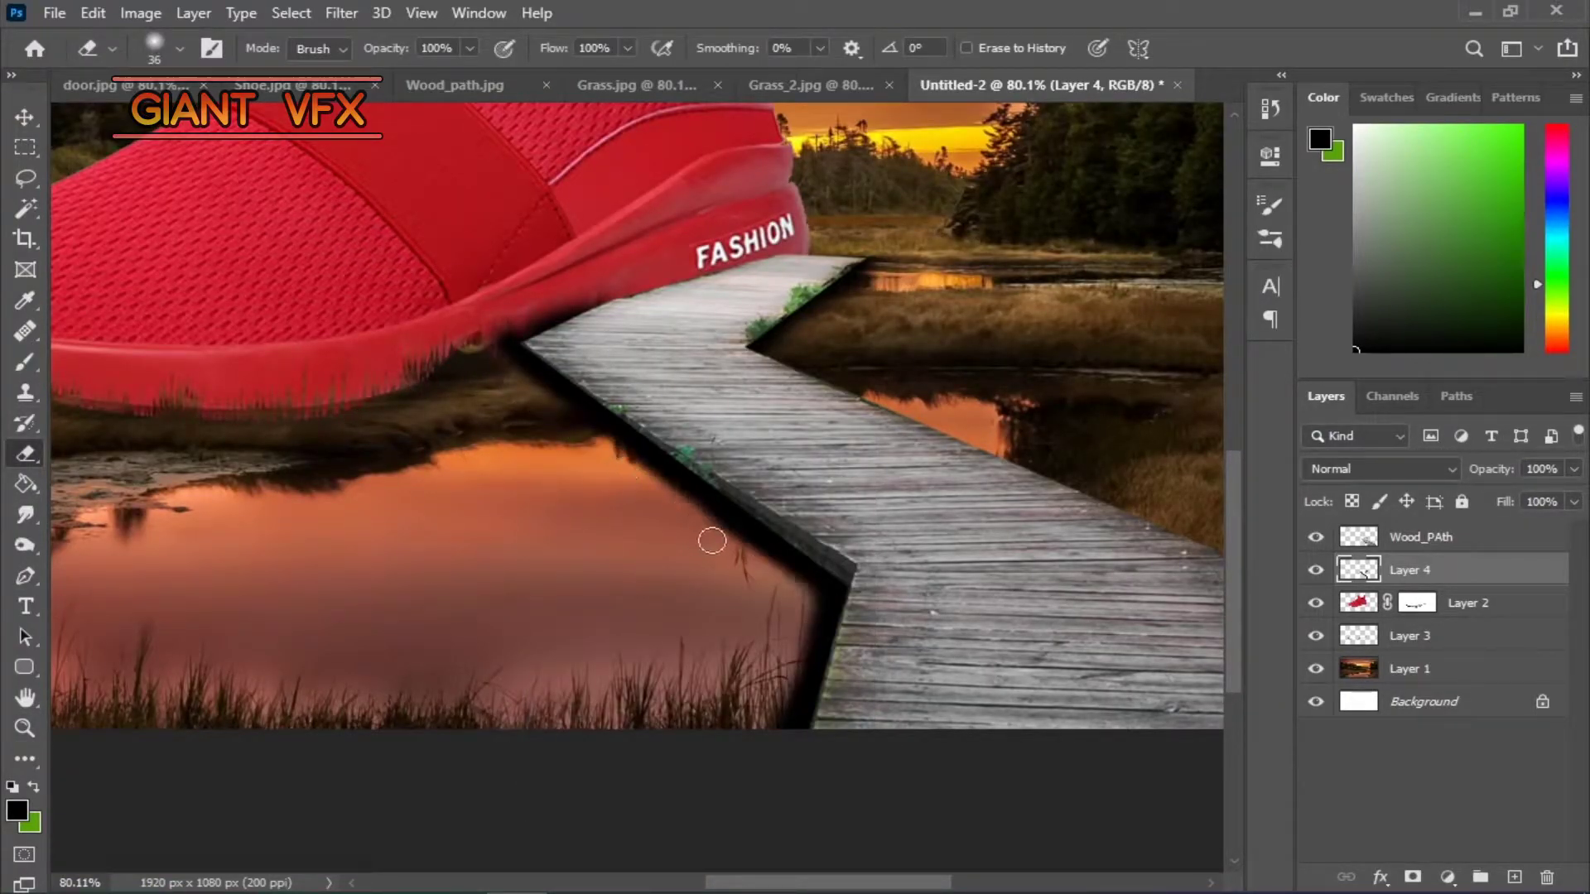
scroll(787, 637, "up", 1)
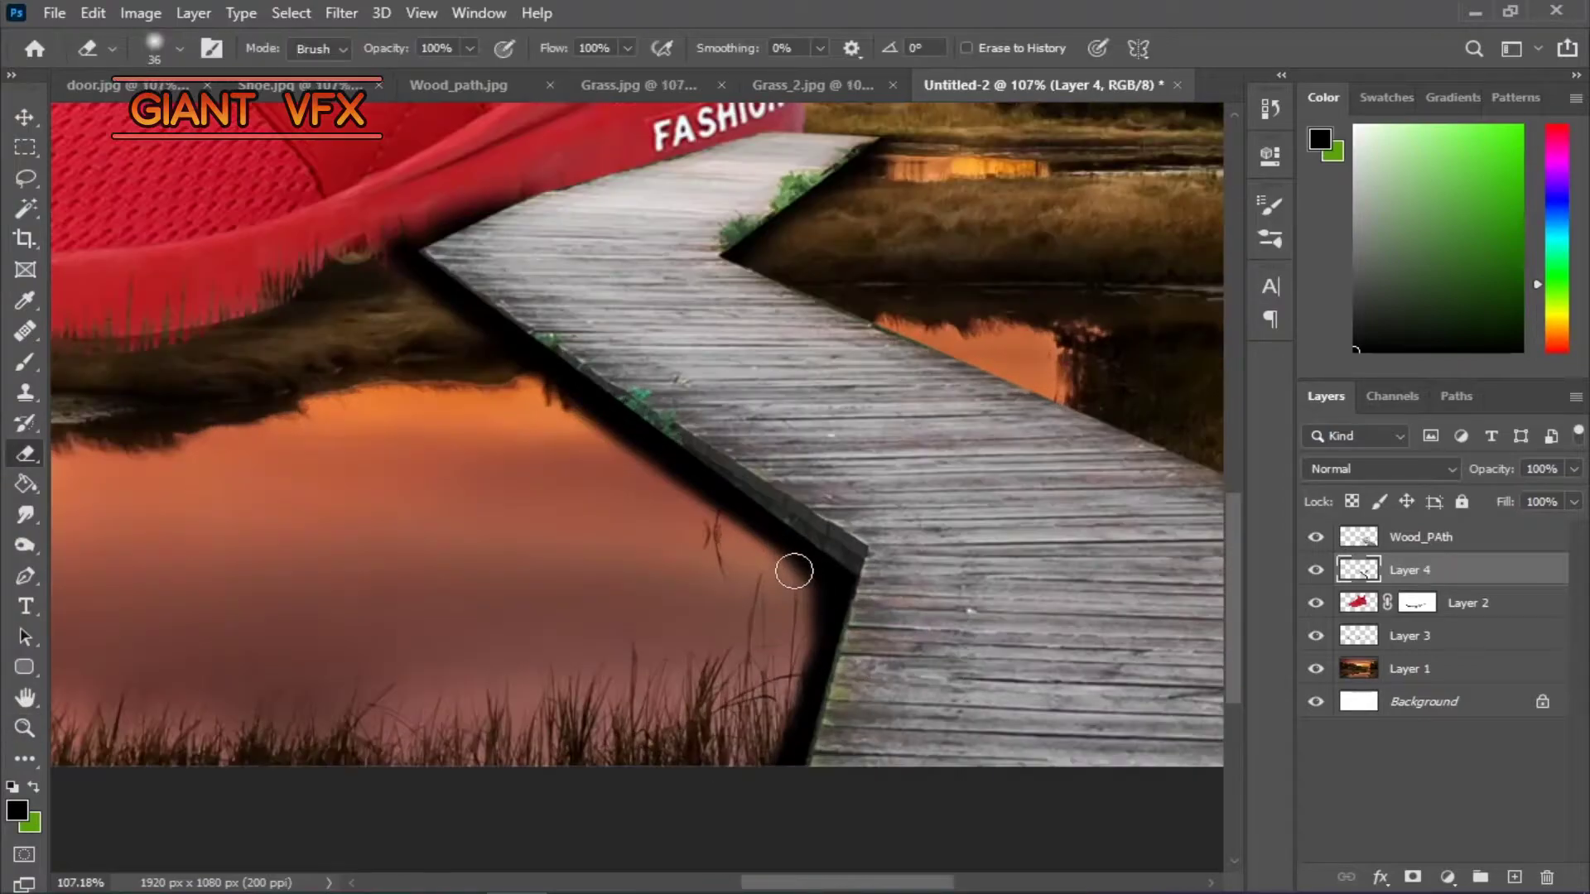
scroll(778, 677, "down", 2)
mouse_move(618, 593)
left_mouse_down()
mouse_move(809, 478)
mouse_move(672, 595)
left_mouse_up()
- Clip a Hue/Saturation adjustment to the shoe layer with Saturation -36 and Lightness -26
left_click(1458, 603)
left_click(1448, 877)
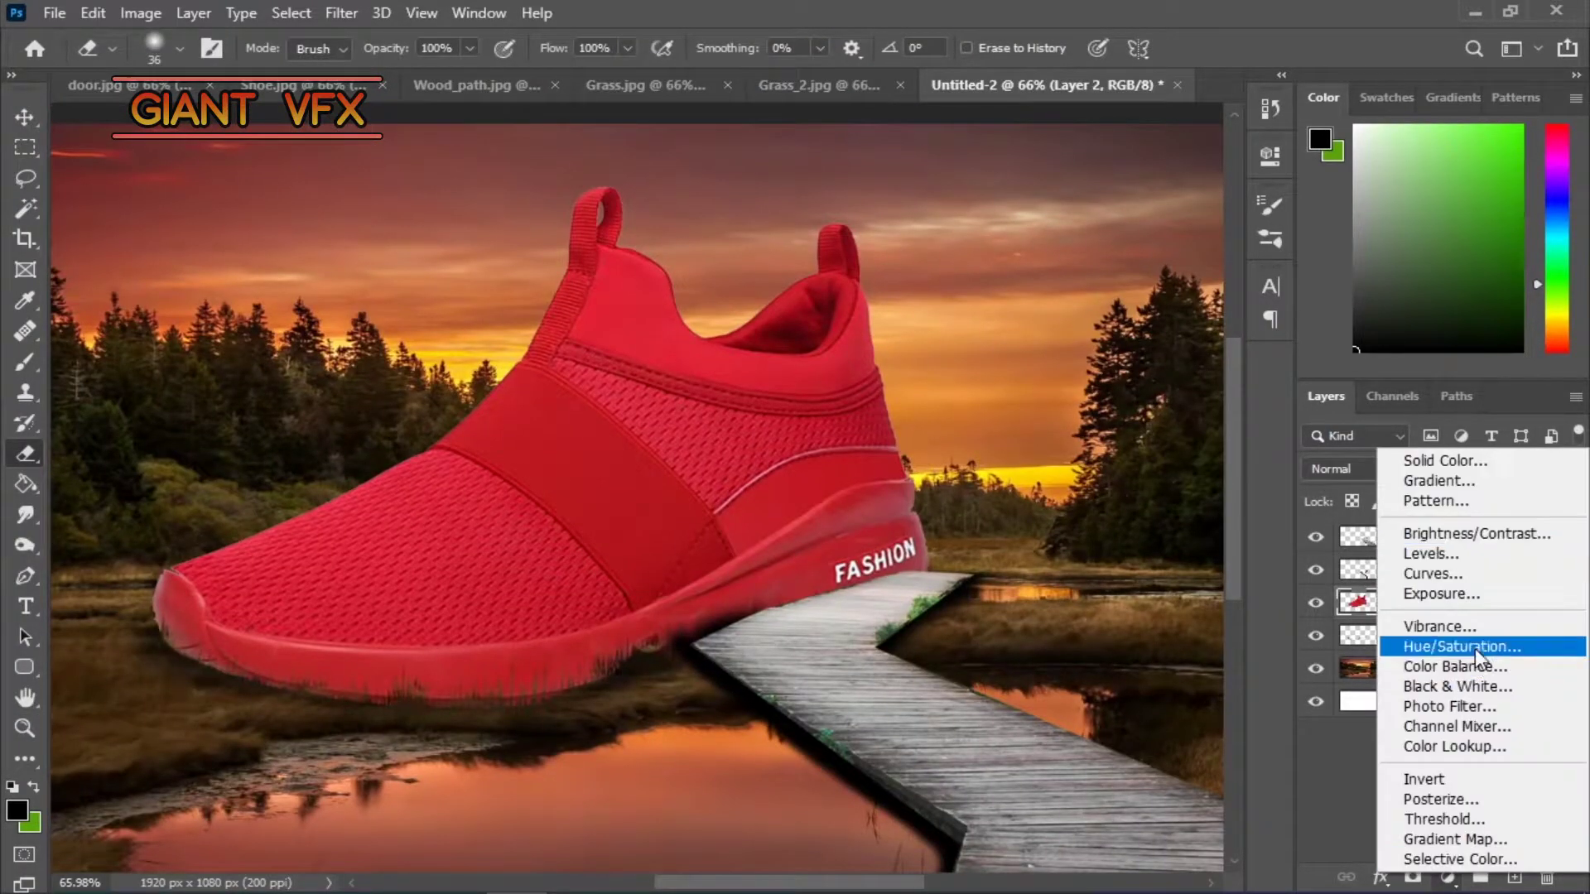
left_click(1474, 648)
left_click_drag(1057, 356, 1005, 360)
left_click(1466, 620, "alt")
mouse_move(1058, 406)
left_mouse_down()
mouse_move(1080, 405)
mouse_move(1020, 407)
mouse_move(1031, 354)
left_mouse_up()
- Clip a Hue/Saturation adjustment to Wood_PAth with Saturation -99 and Lightness -7
left_click(1421, 536)
left_click(1413, 877)
left_click(1448, 877)
left_click(1466, 649)
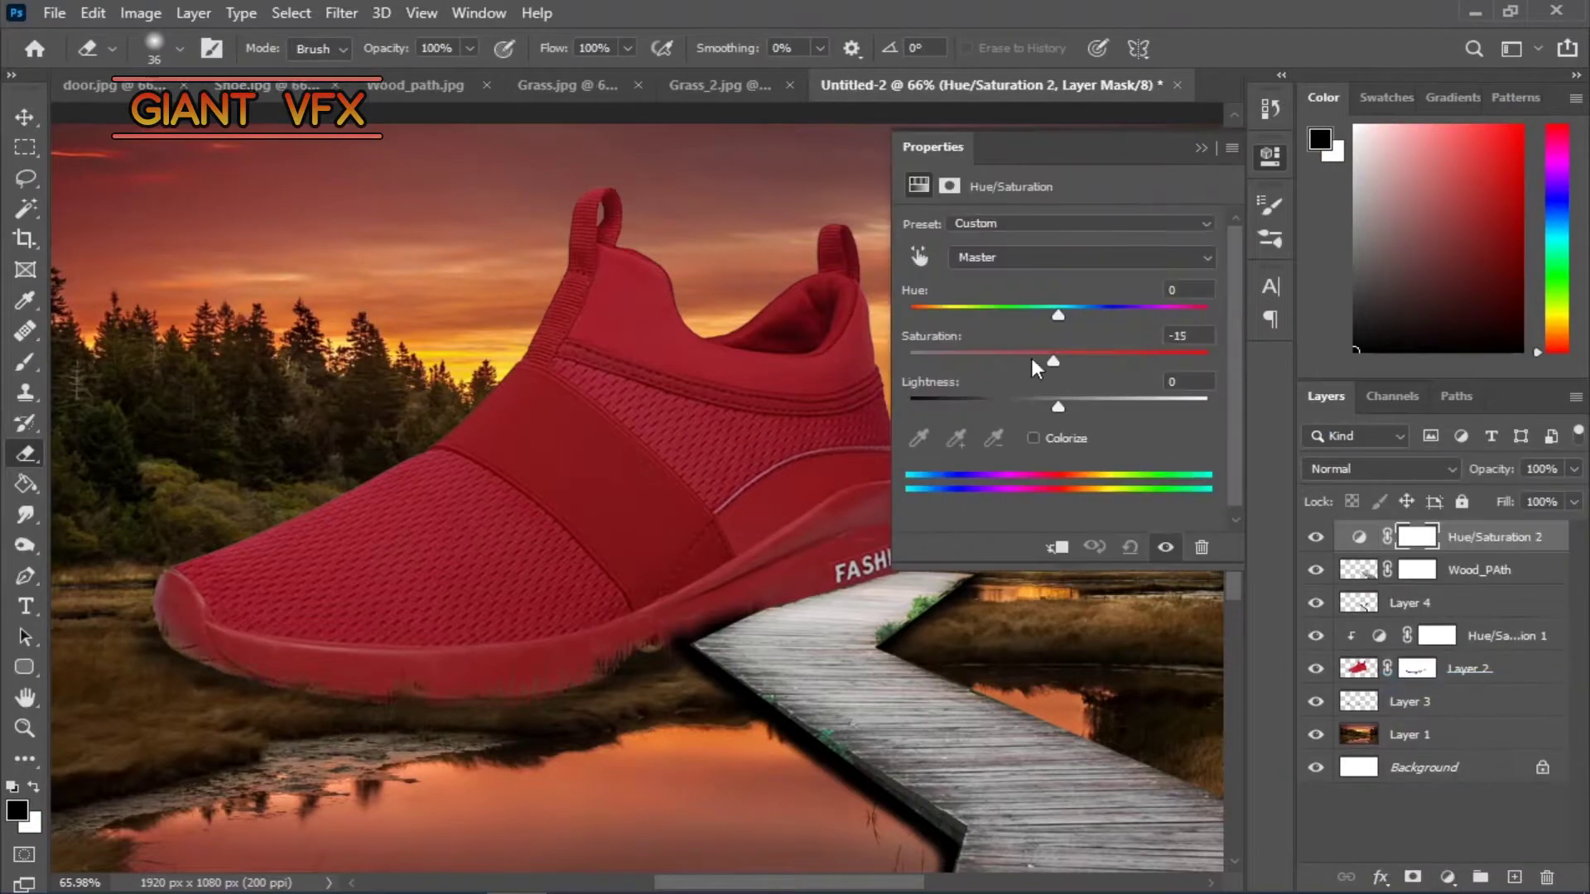
left_click(1057, 546)
left_click_drag(1058, 407, 937, 361)
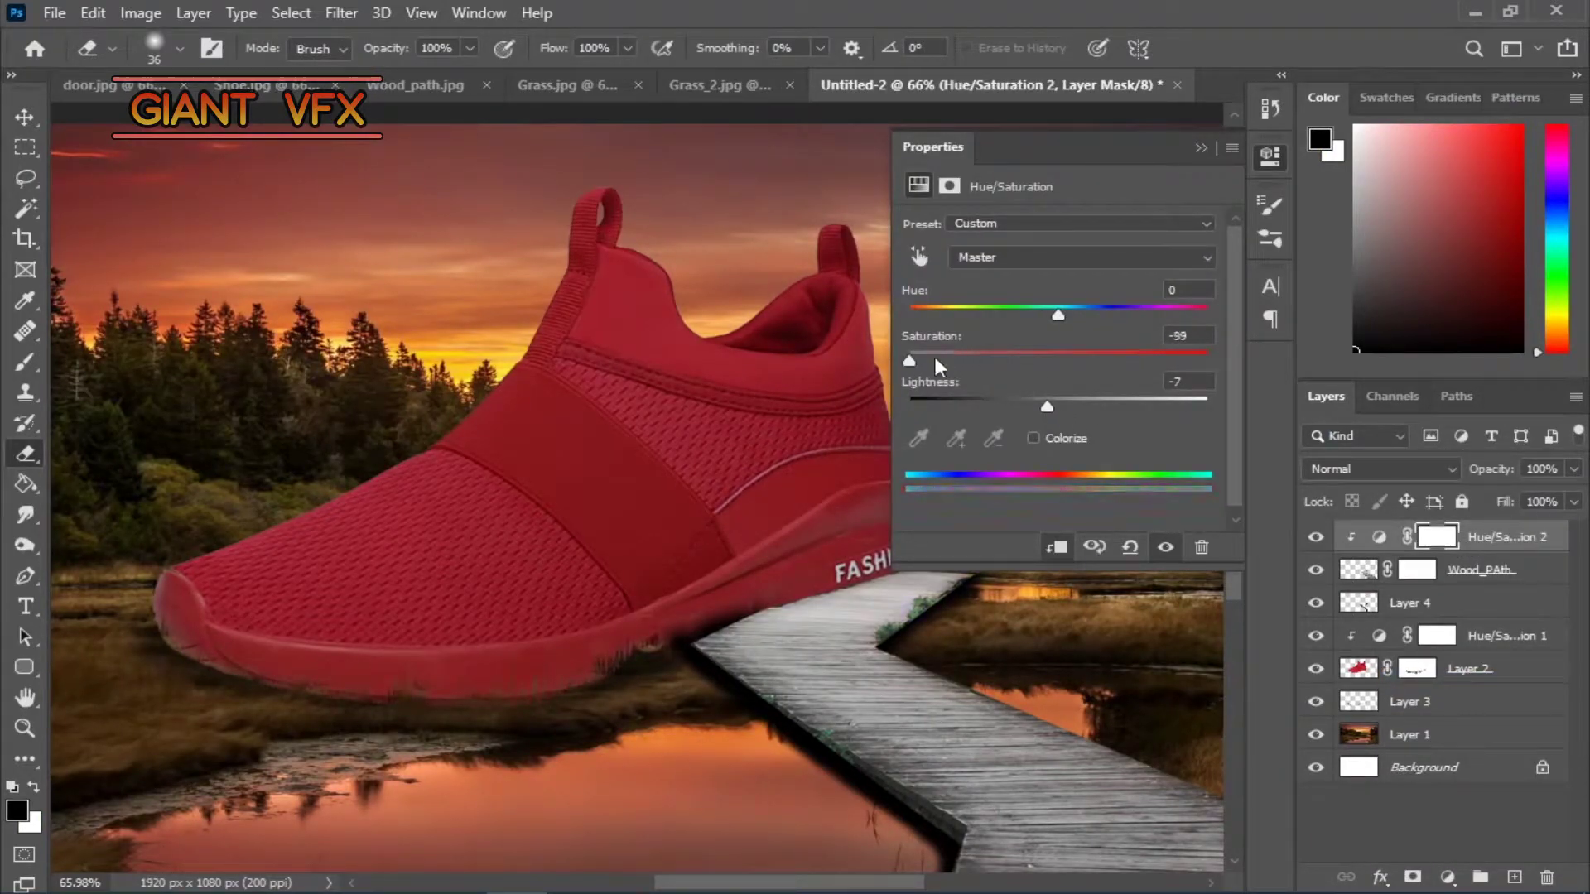
- Switch to the door.jpg document
scroll(819, 505, "up", 5)
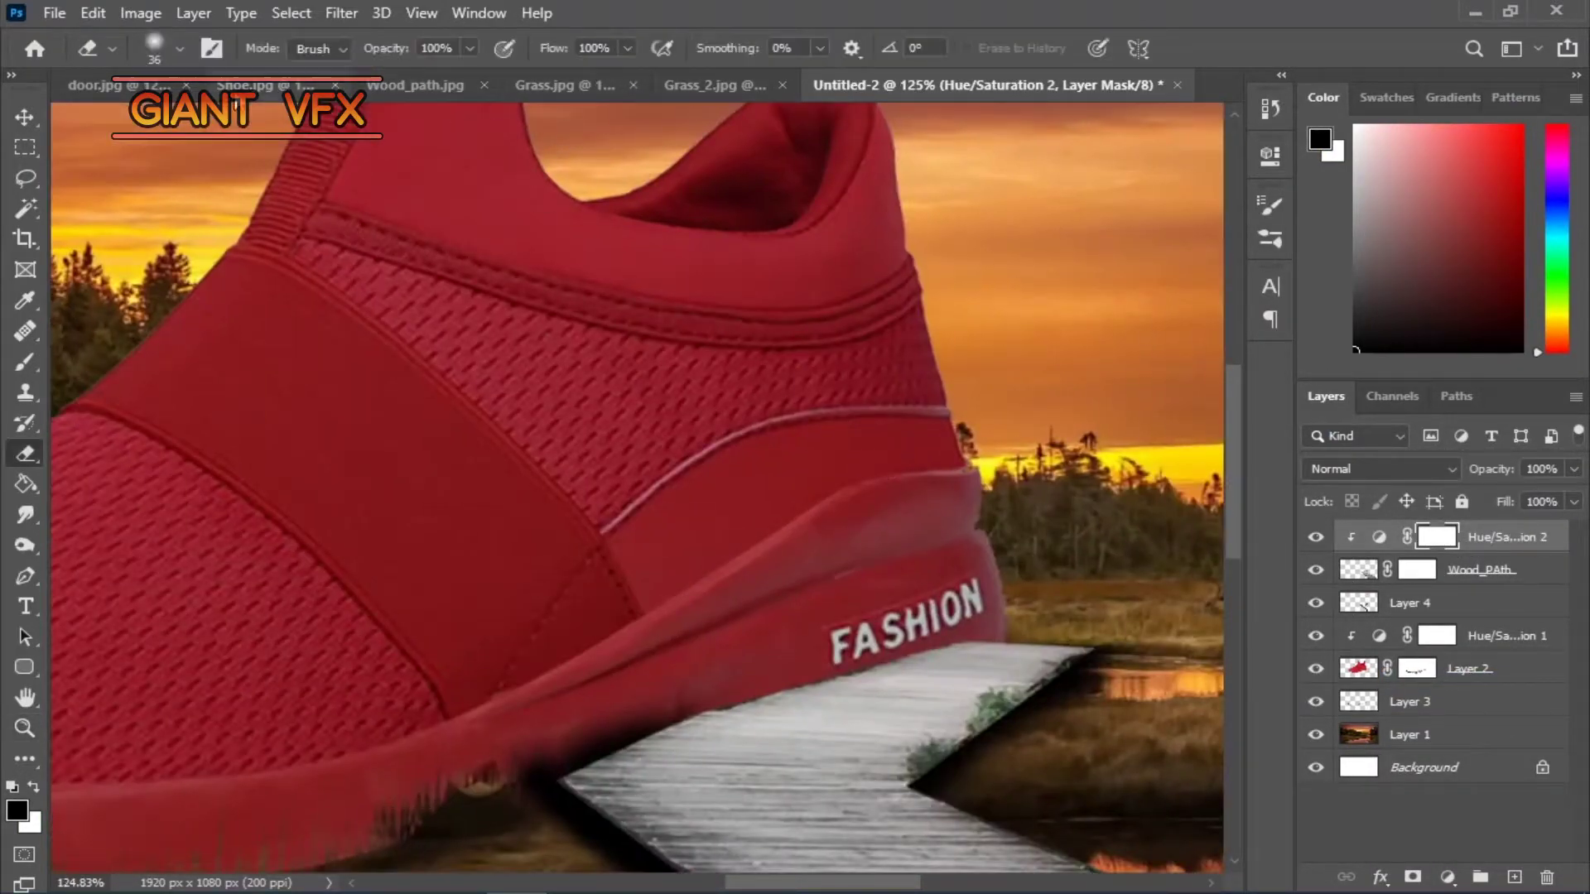
left_click(107, 82)
scroll(622, 584, "up", 3)
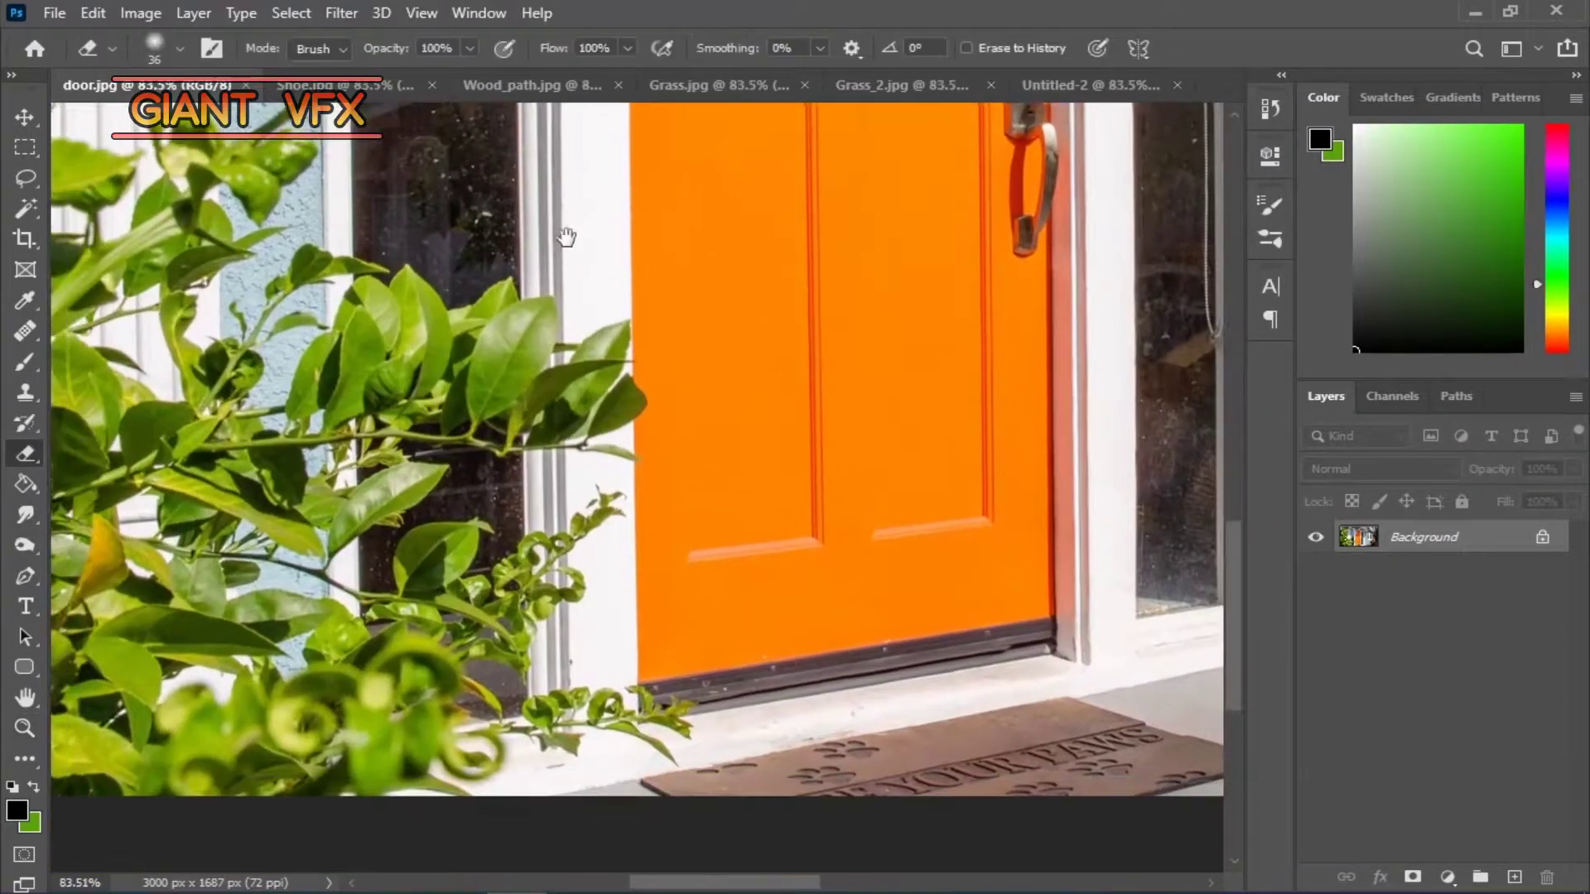
- Outline the door's left frame strip with a Pen path and content-aware fill the selection
key("p")
left_click(520, 253)
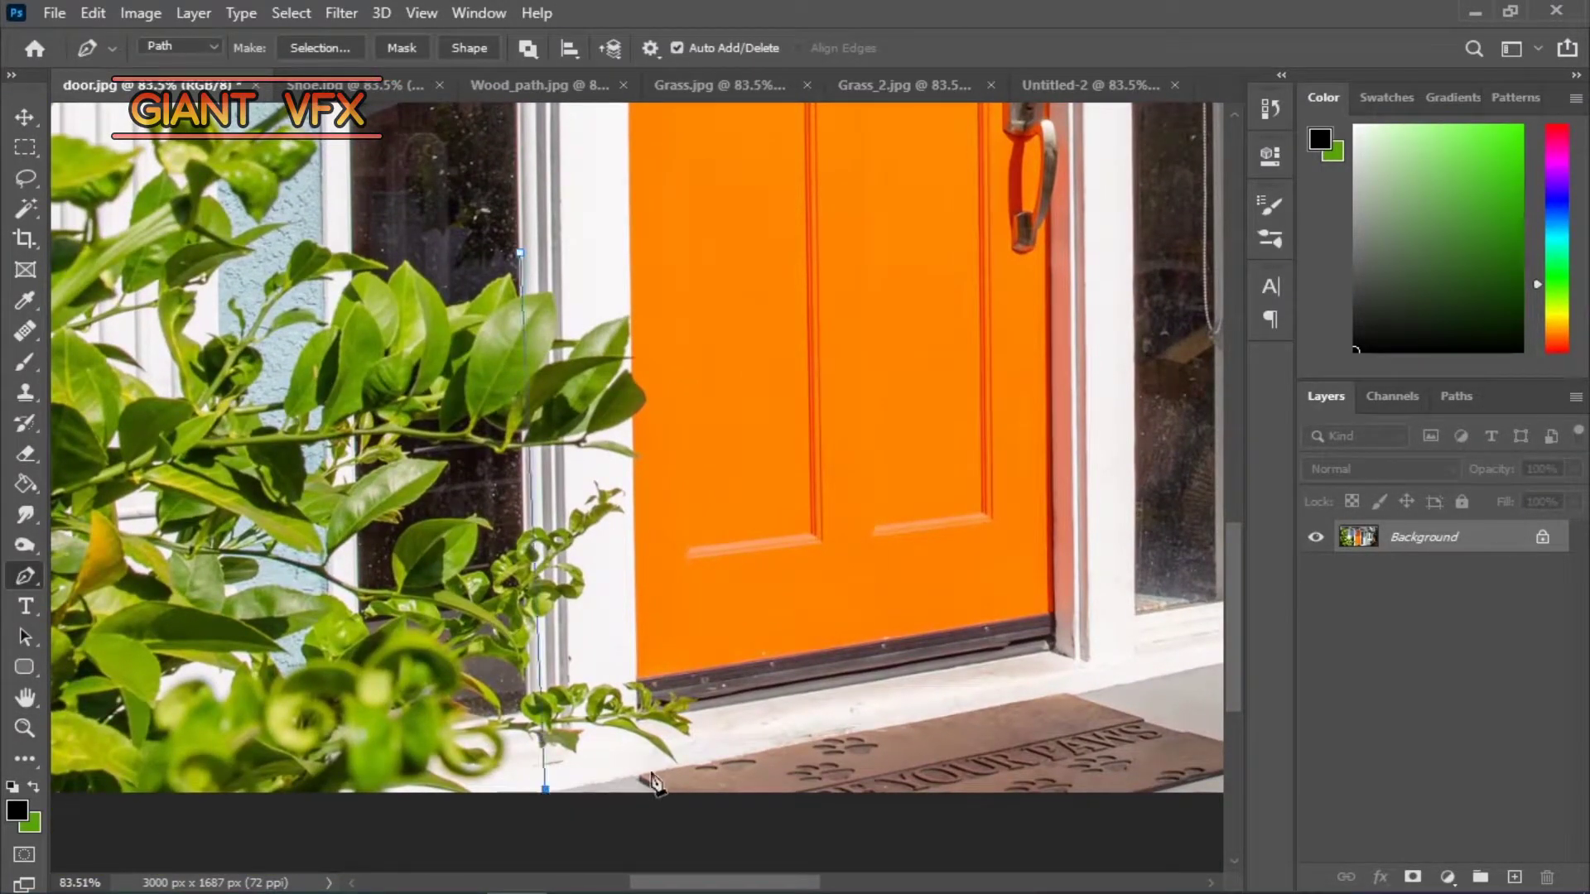
left_click(520, 252)
right_click(563, 370)
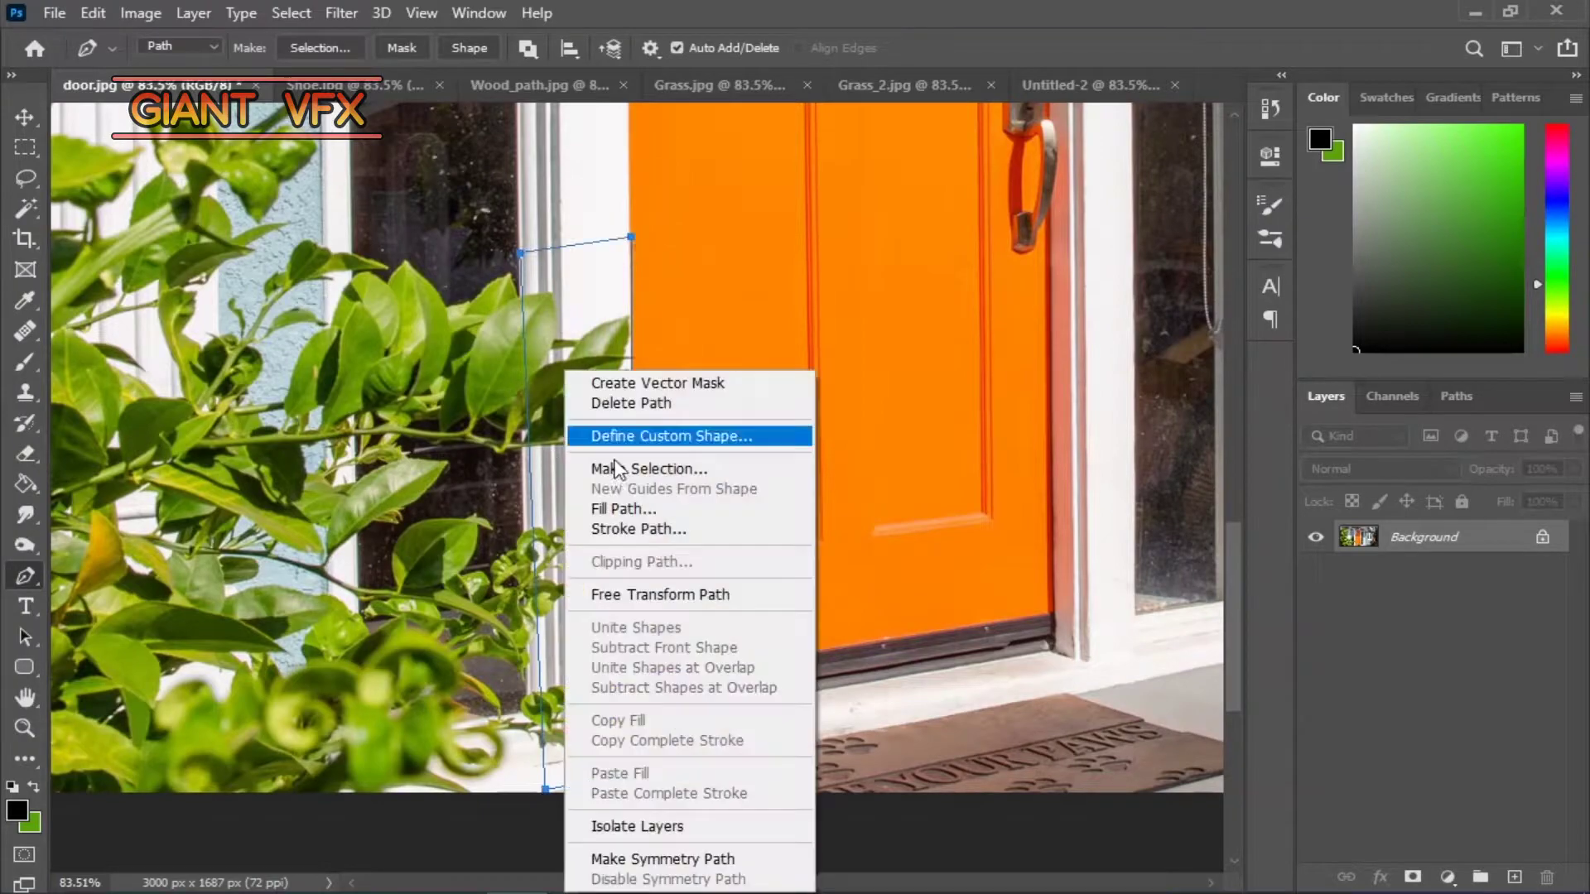
left_click(638, 525)
left_click(951, 315)
right_click(564, 369)
left_click(639, 505)
left_click(92, 13)
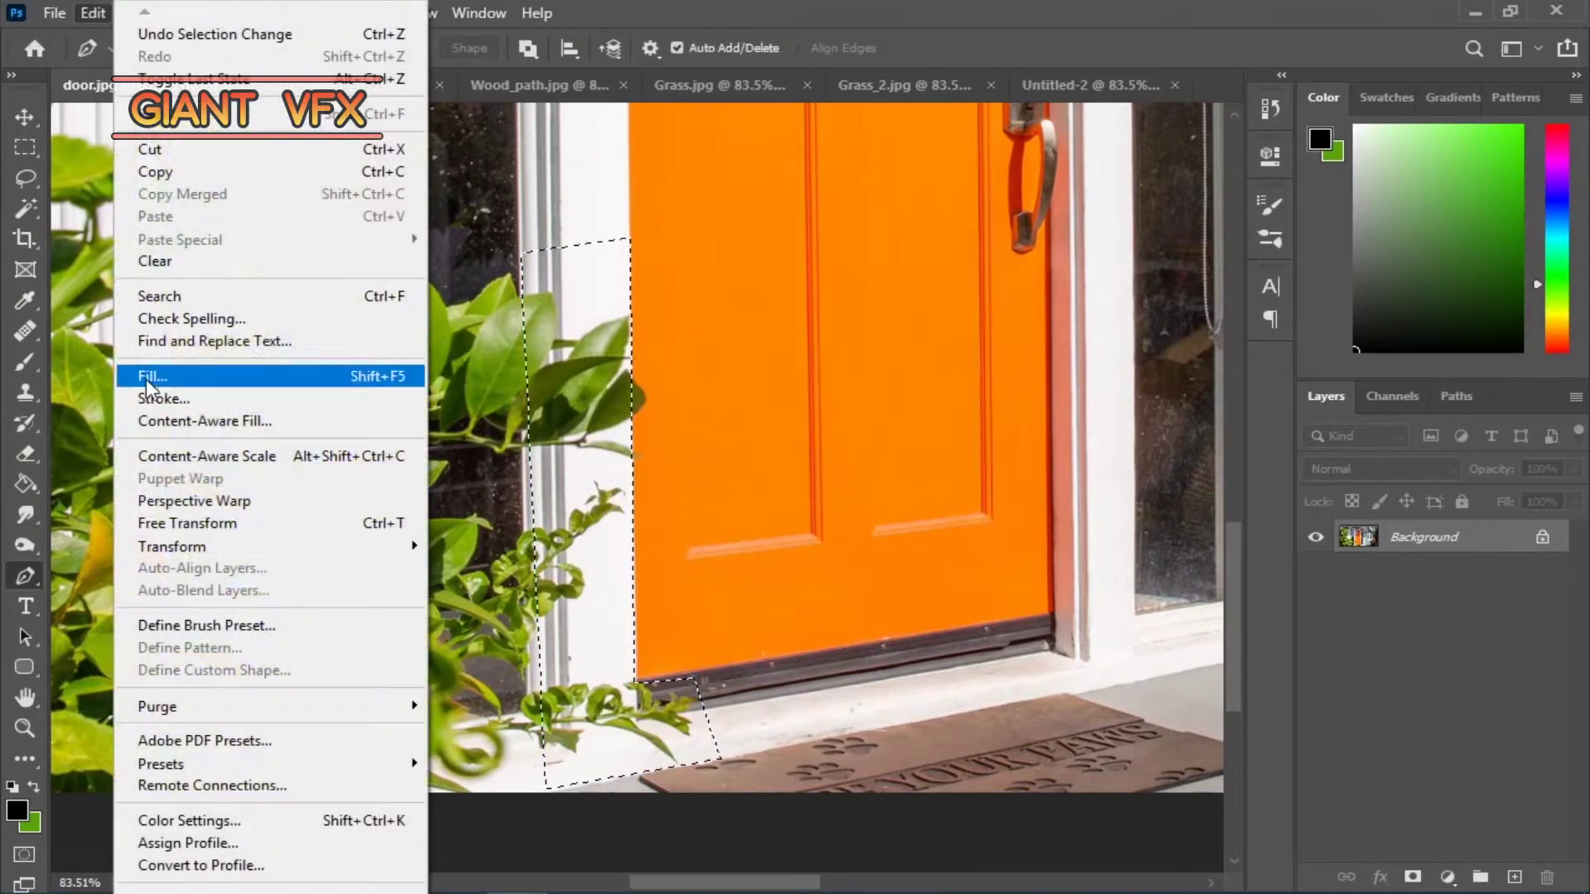
left_click(153, 273)
left_click(944, 222)
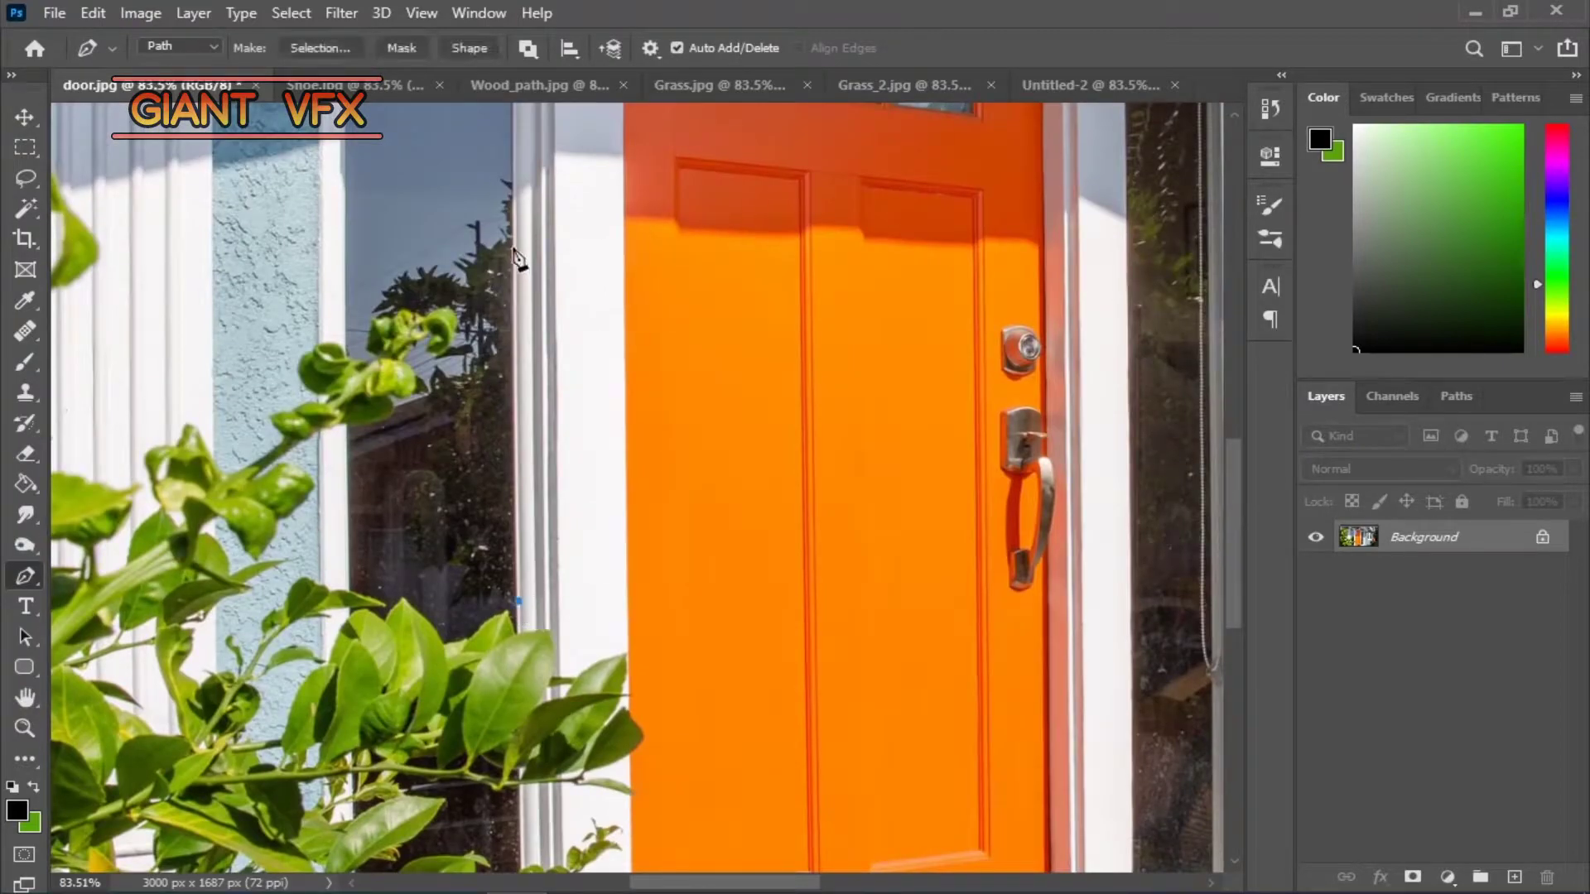
- Turn the frame-strip path into an unfeathered selection and copy it to a new layer
left_click(630, 614)
left_click(623, 237)
right_click(580, 389)
left_click(658, 96)
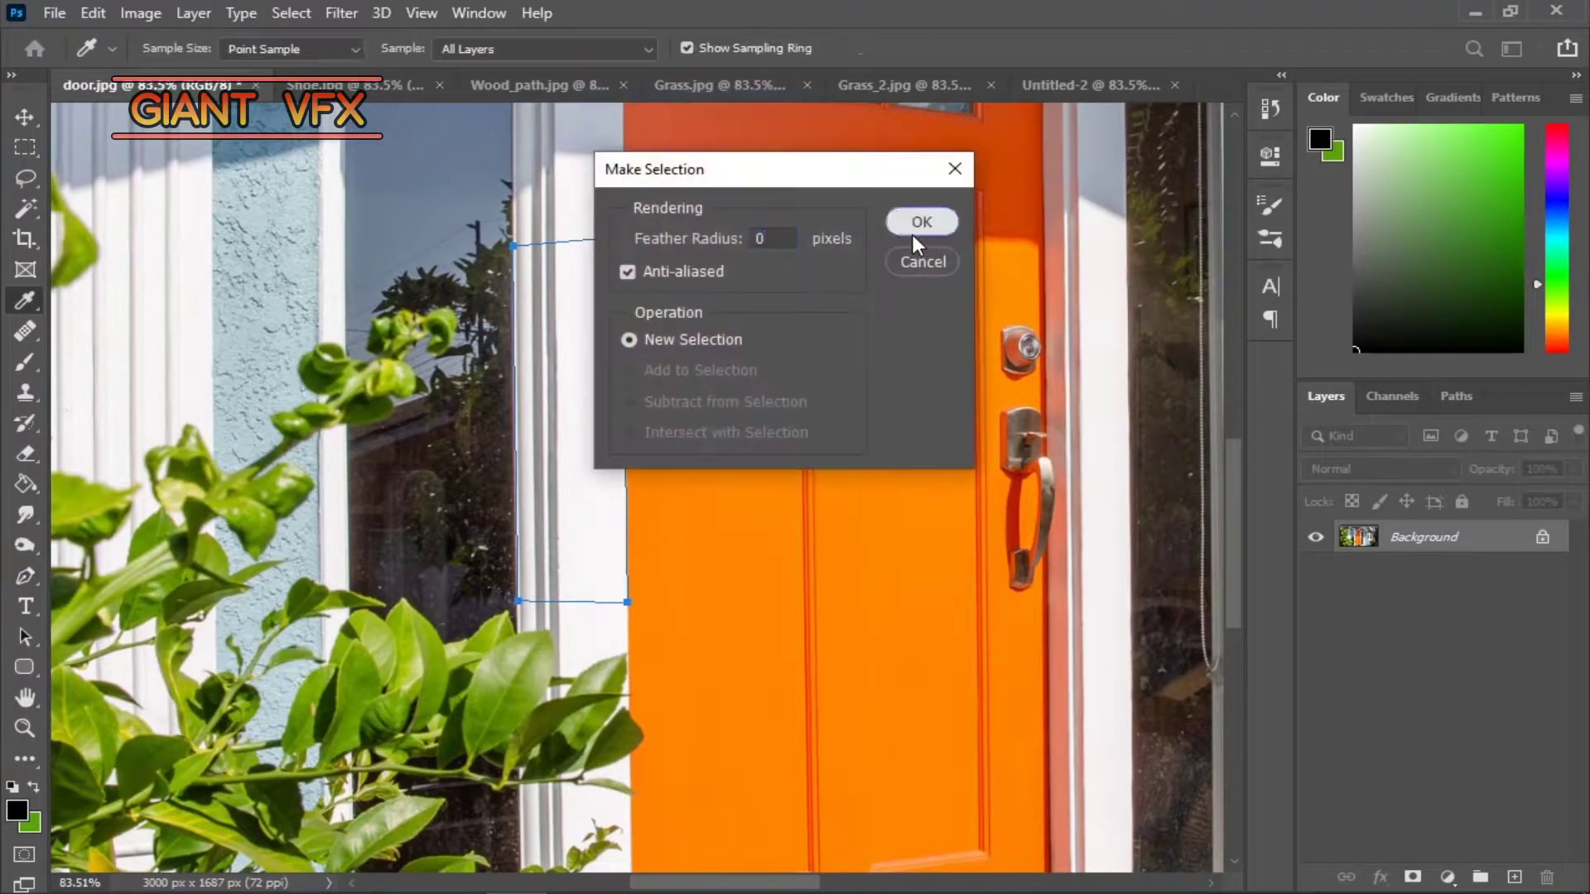
left_click(915, 238)
key("ctrl+j")
key("v")
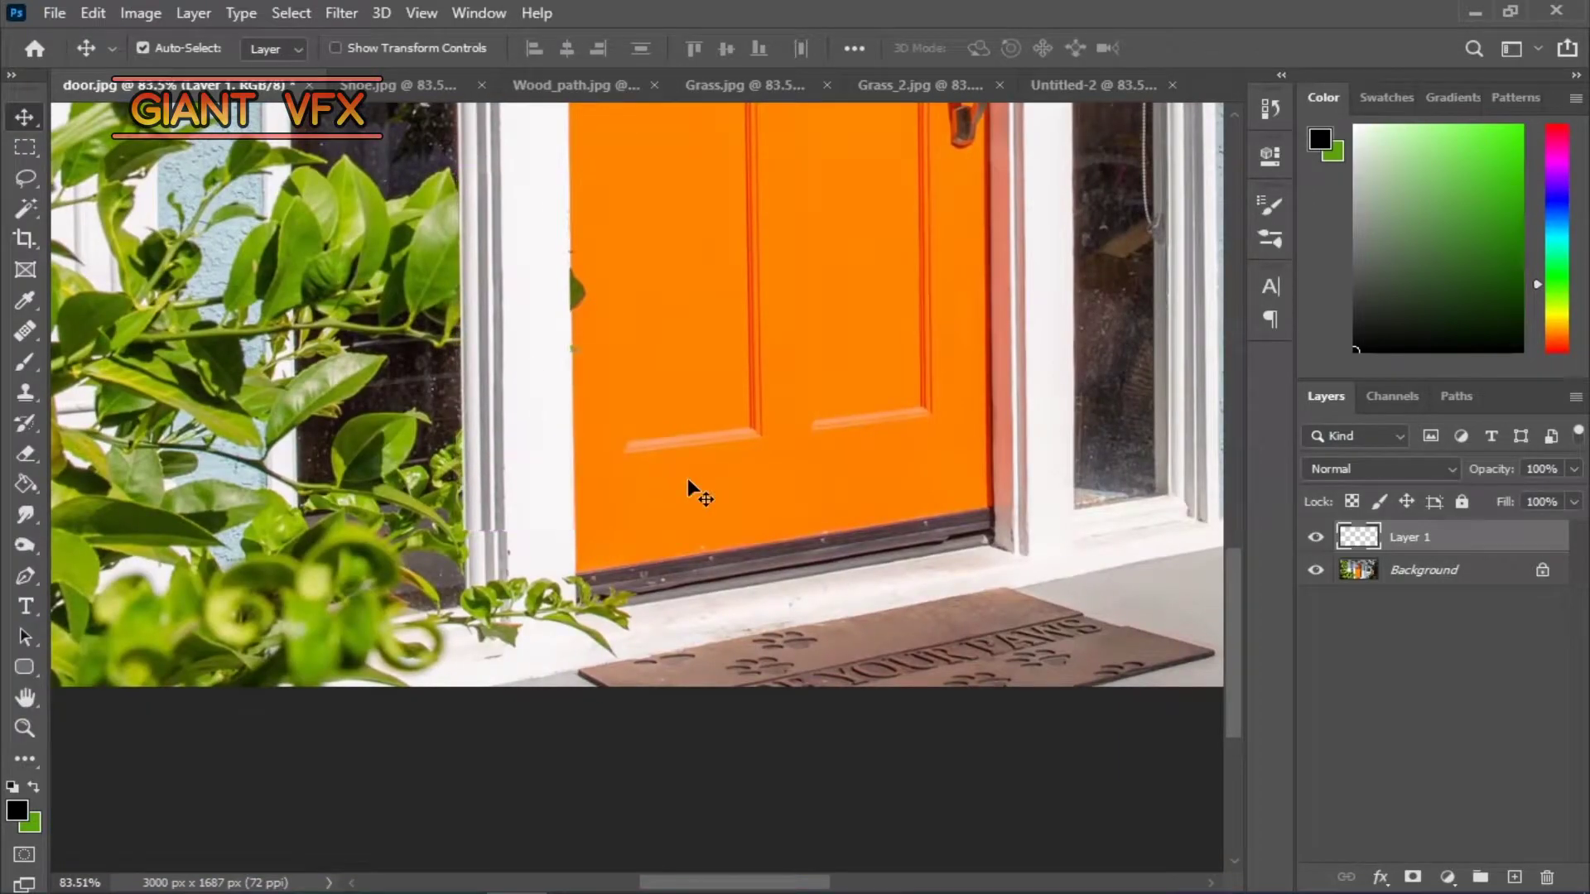
key("Left")
left_click(763, 351)
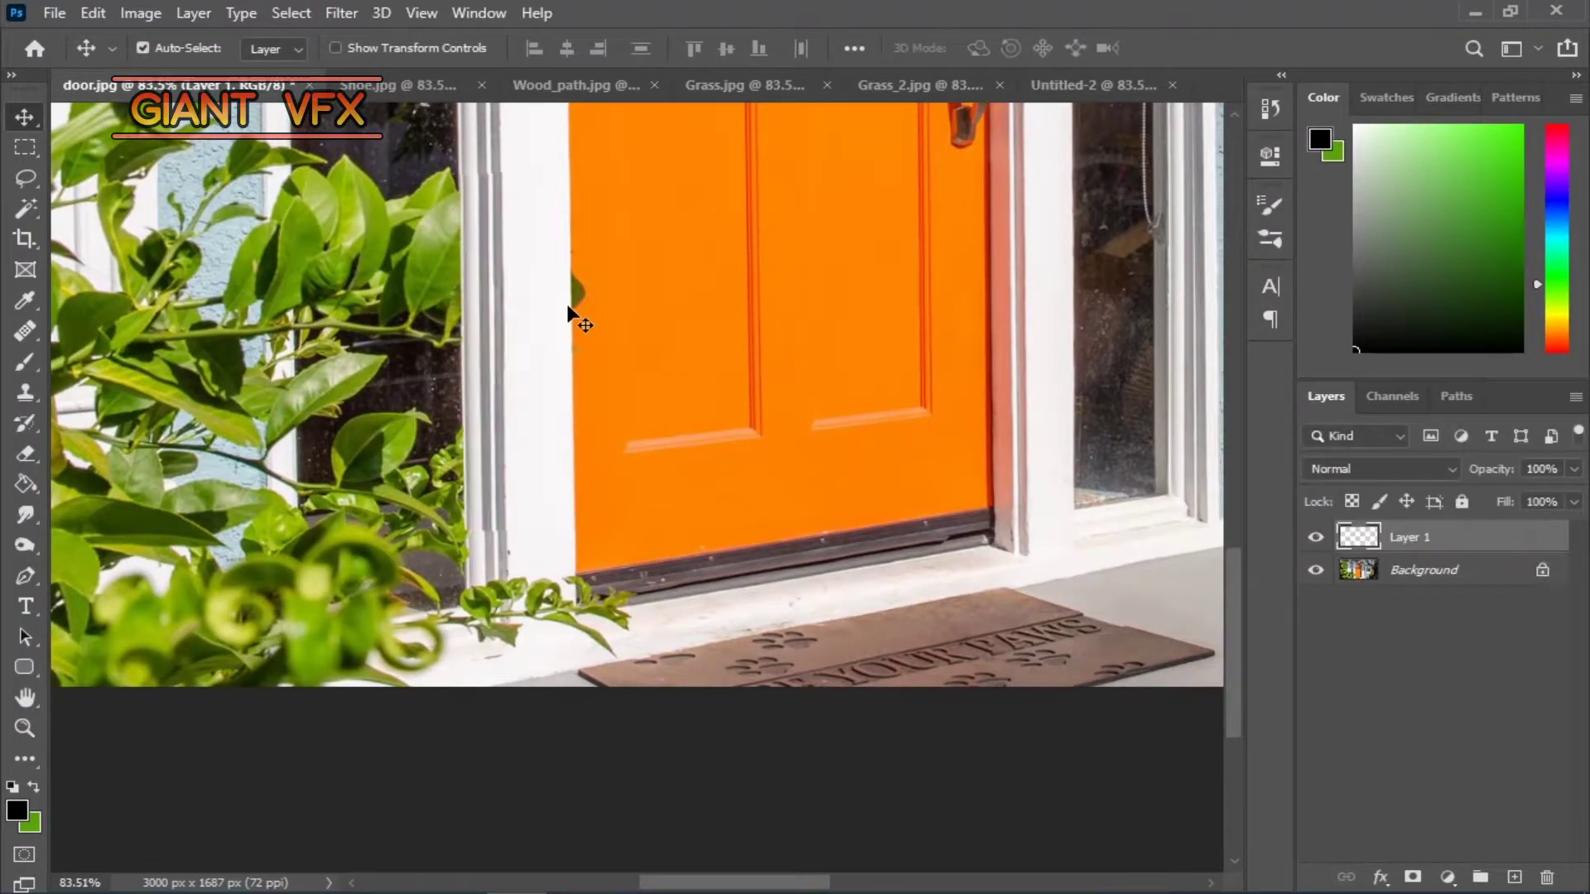
- Duplicate the frame strip layer and move the copy 156 px down
key("e")
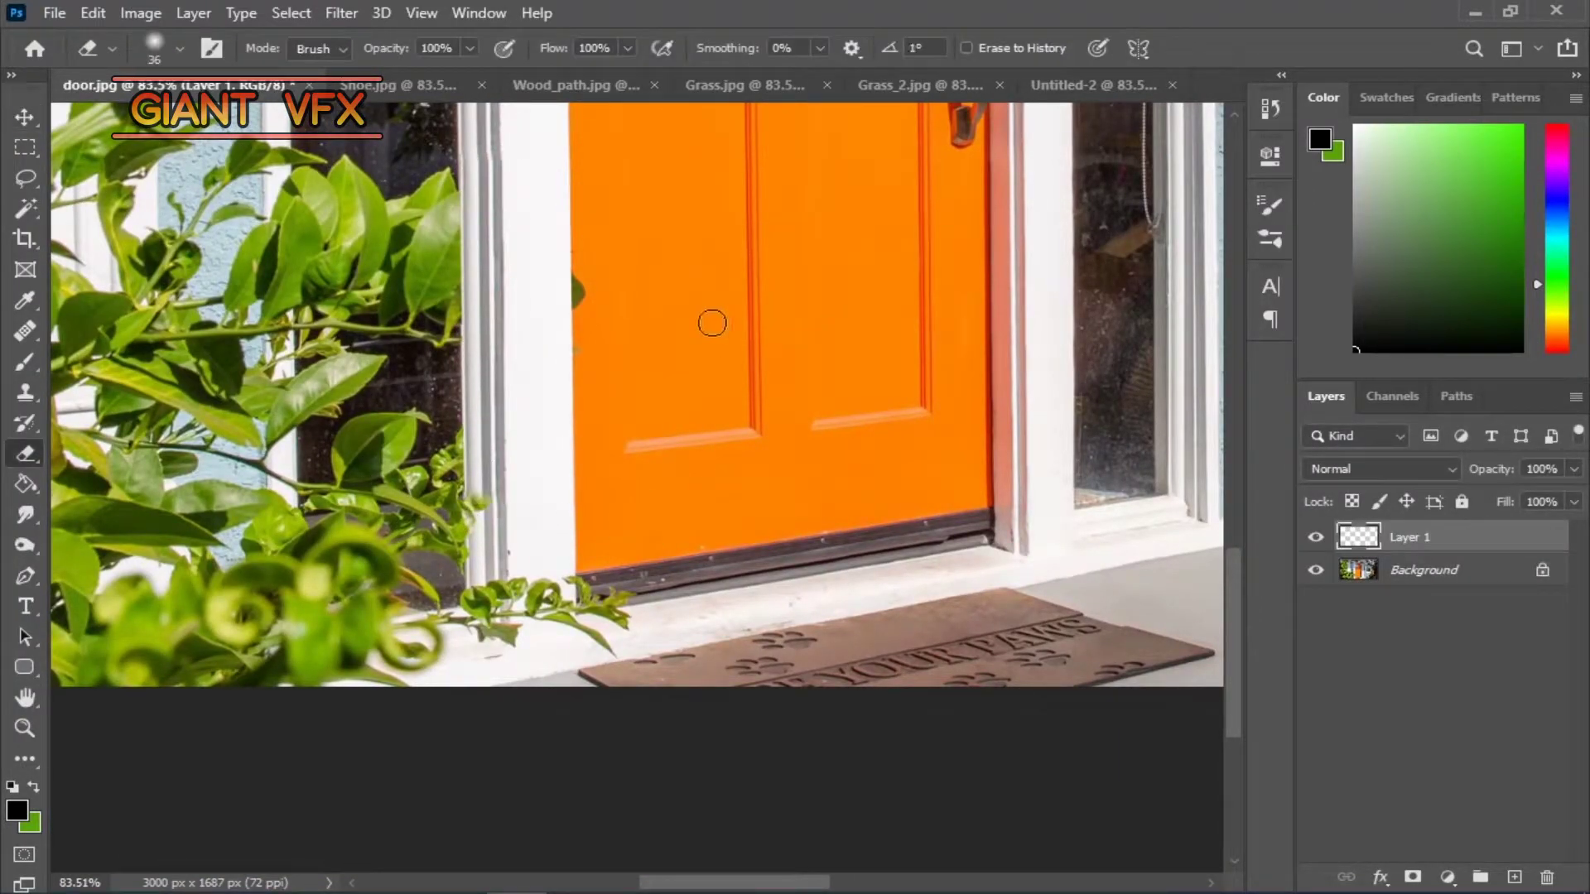
key("v")
key("ctrl+j")
left_click_drag(548, 435, 549, 542)
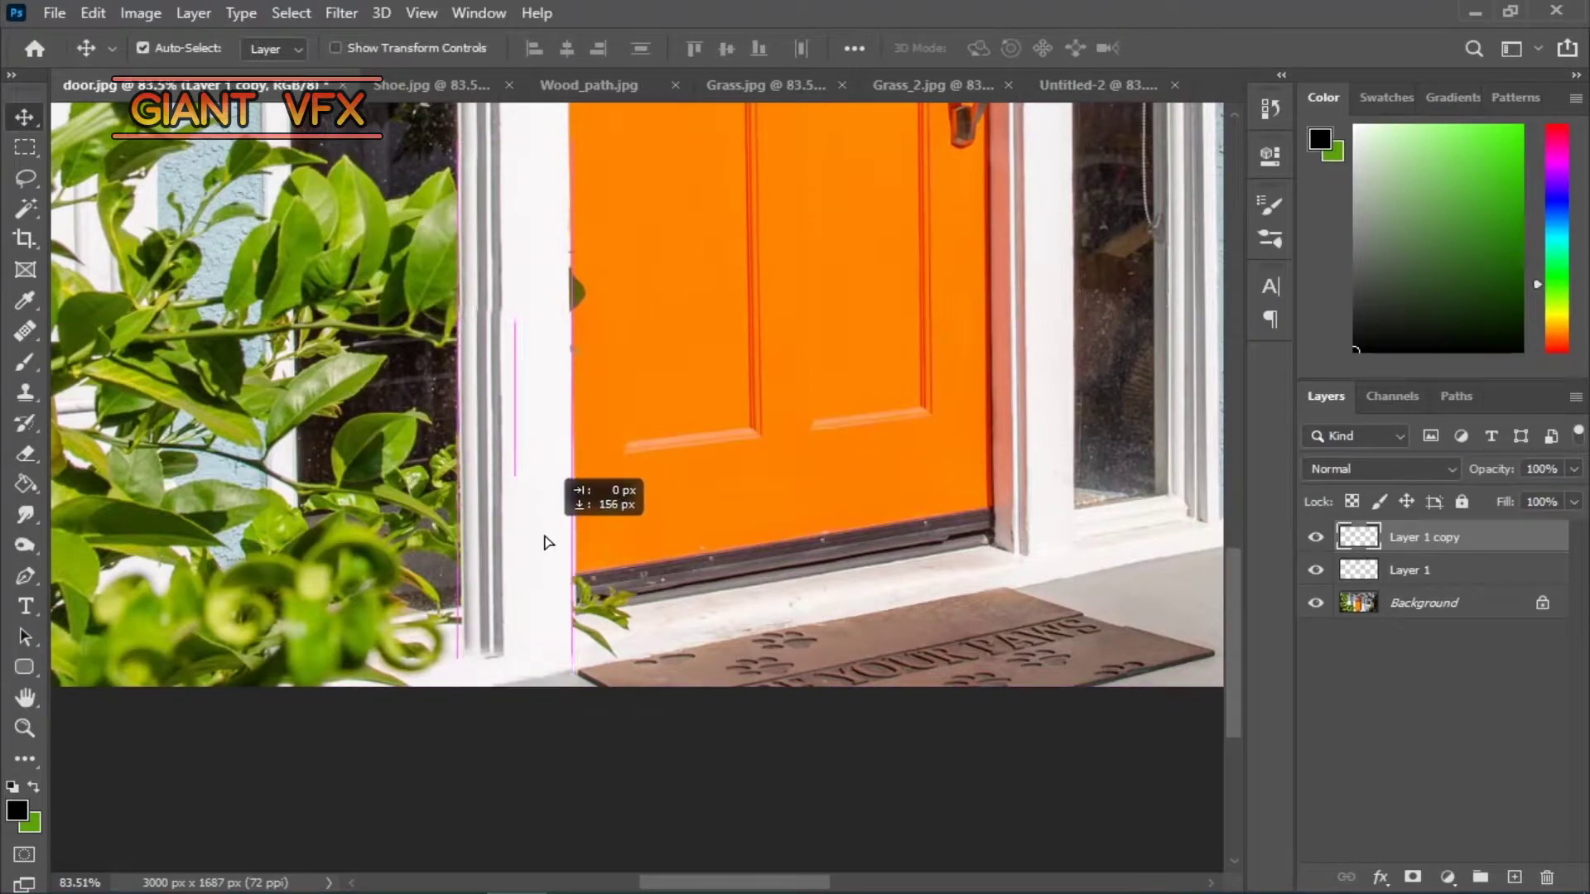
- Select the sill corner with a Pen path converted to a selection
key("p")
right_click(548, 633)
left_click(597, 166)
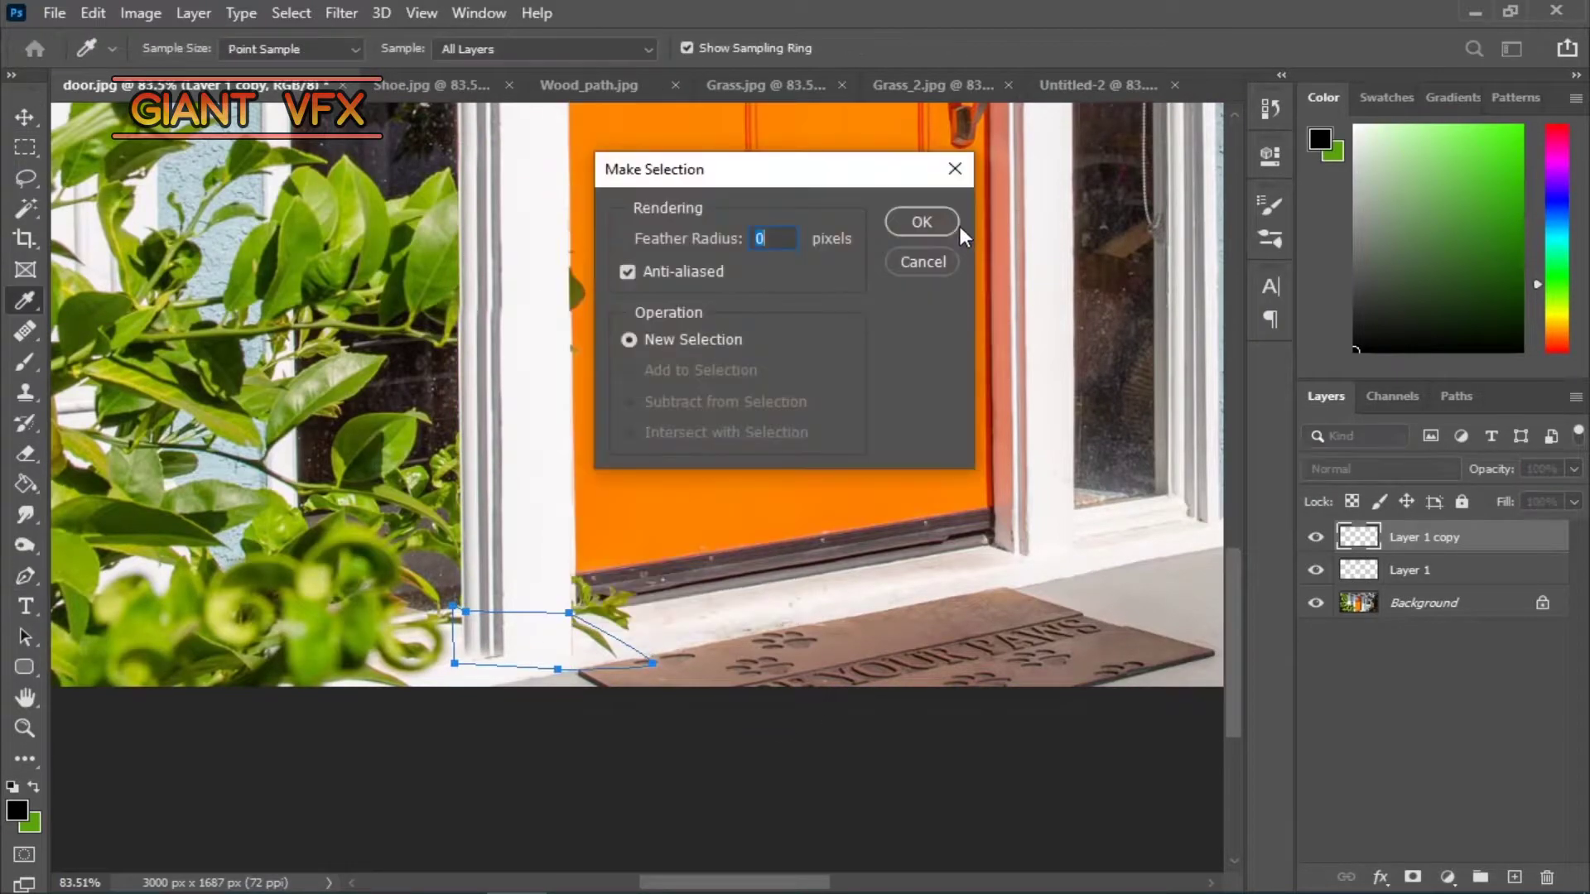
left_click(944, 228)
- Clone-stamp the Background layer over the leaves and brown smudge on the white sill
left_click(1423, 609)
key("s")
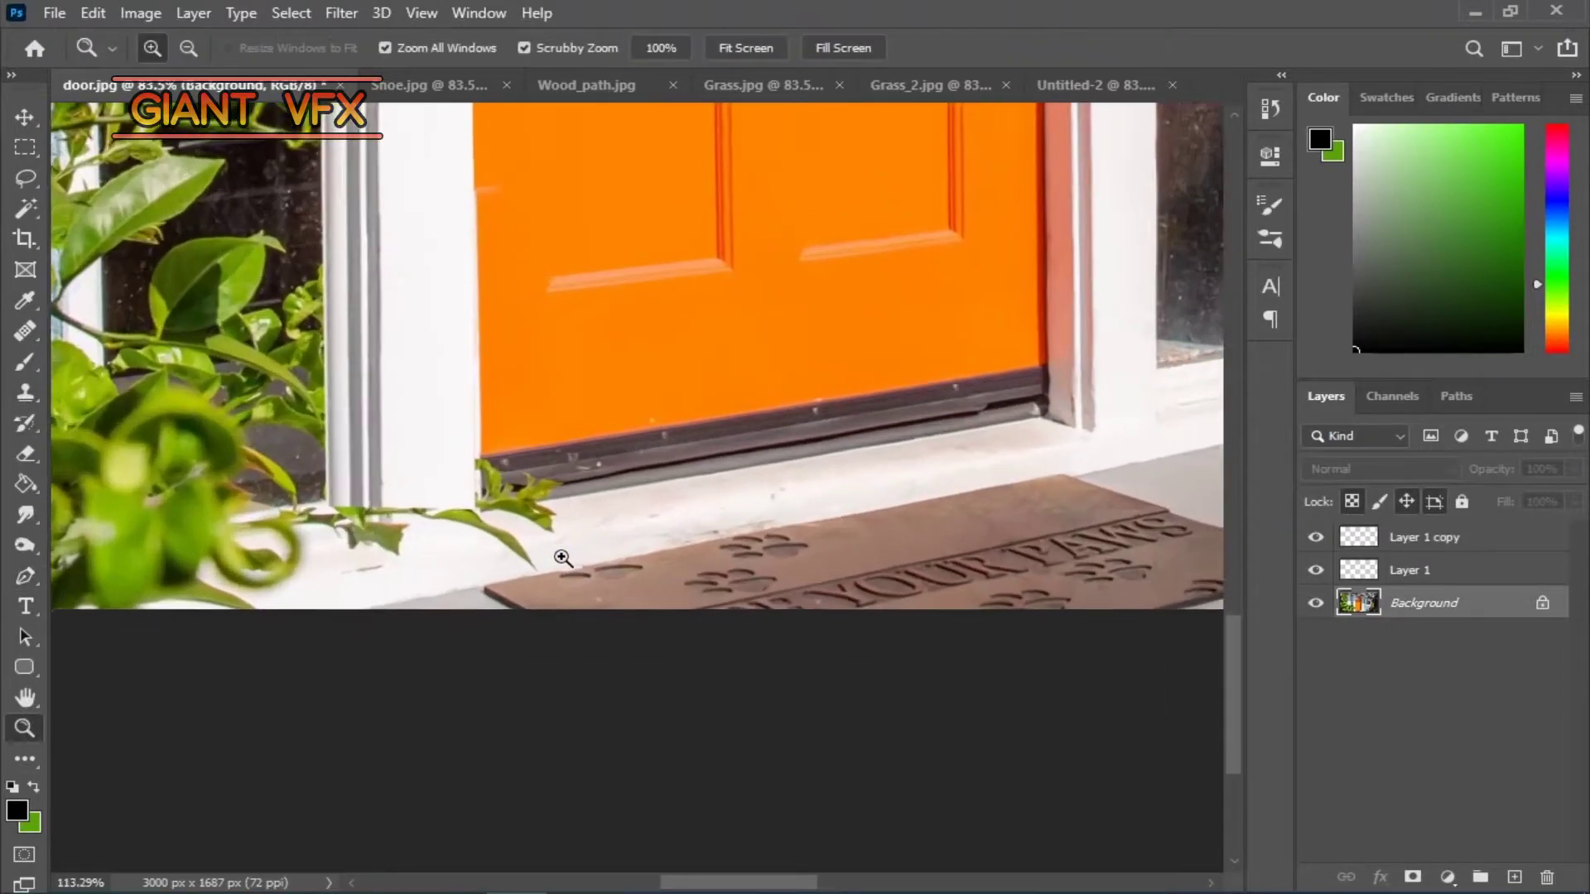
left_click(557, 557, "ctrl")
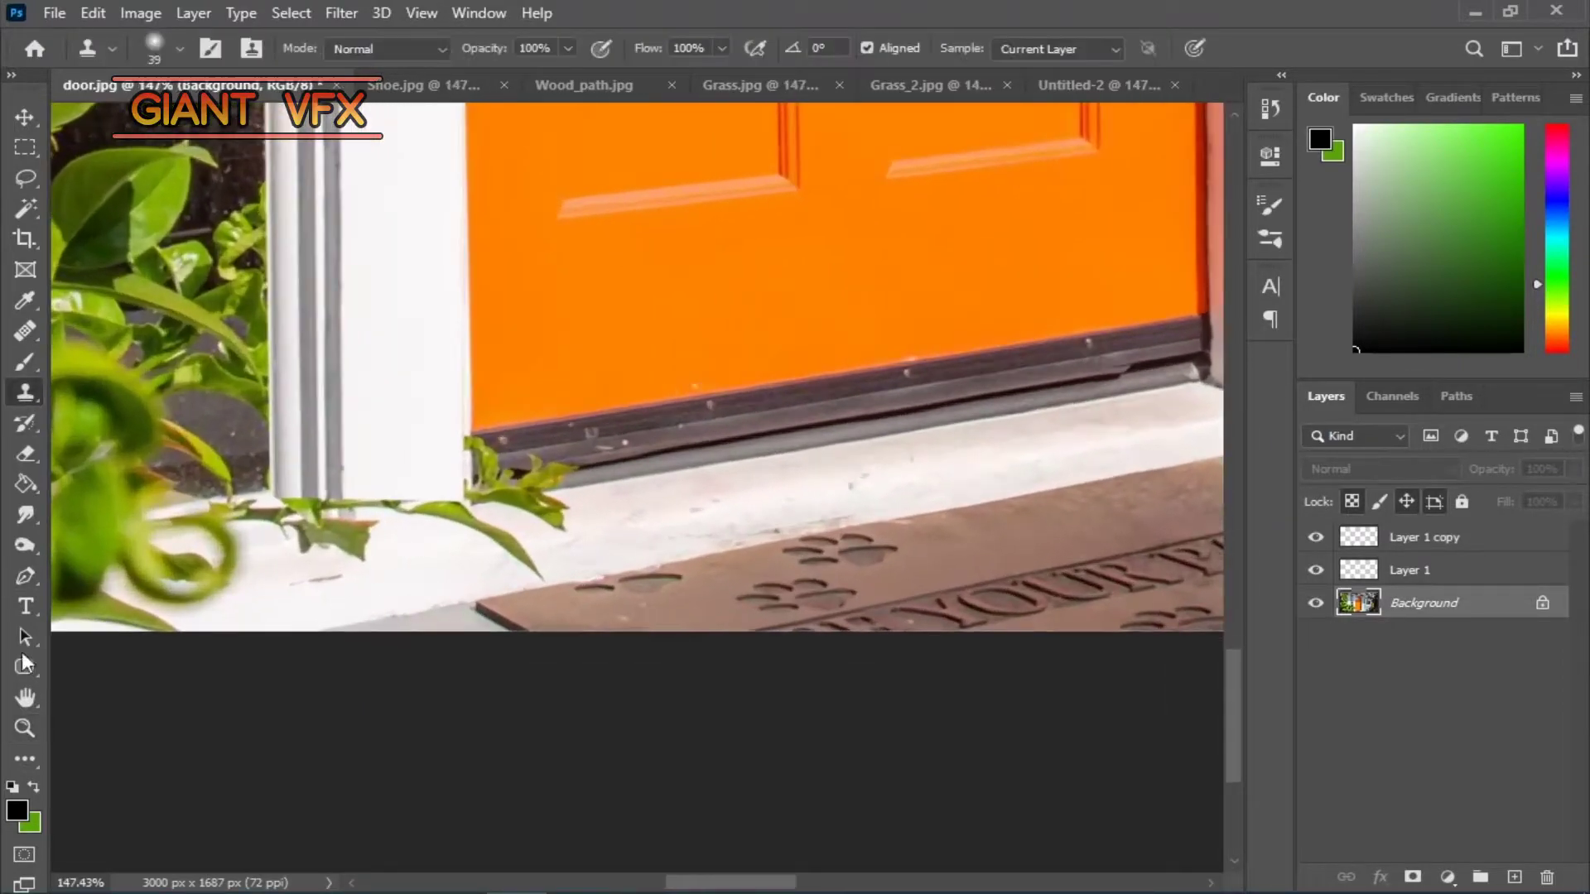
mouse_move(558, 553)
left_mouse_down()
mouse_move(539, 555)
mouse_move(566, 567)
left_mouse_up()
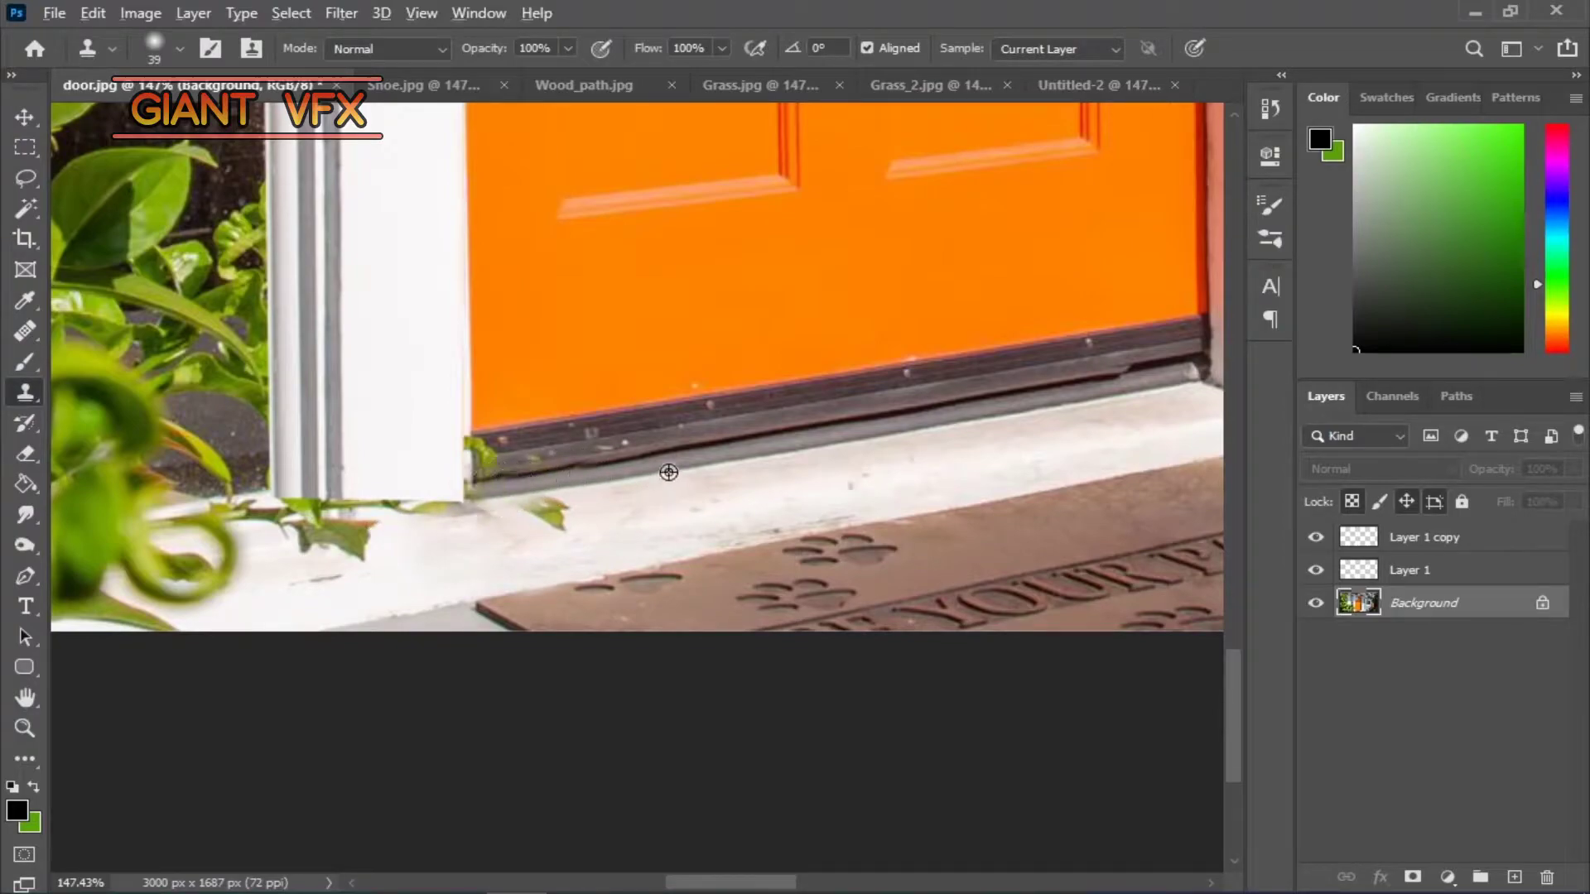
left_click_drag(542, 497, 562, 517)
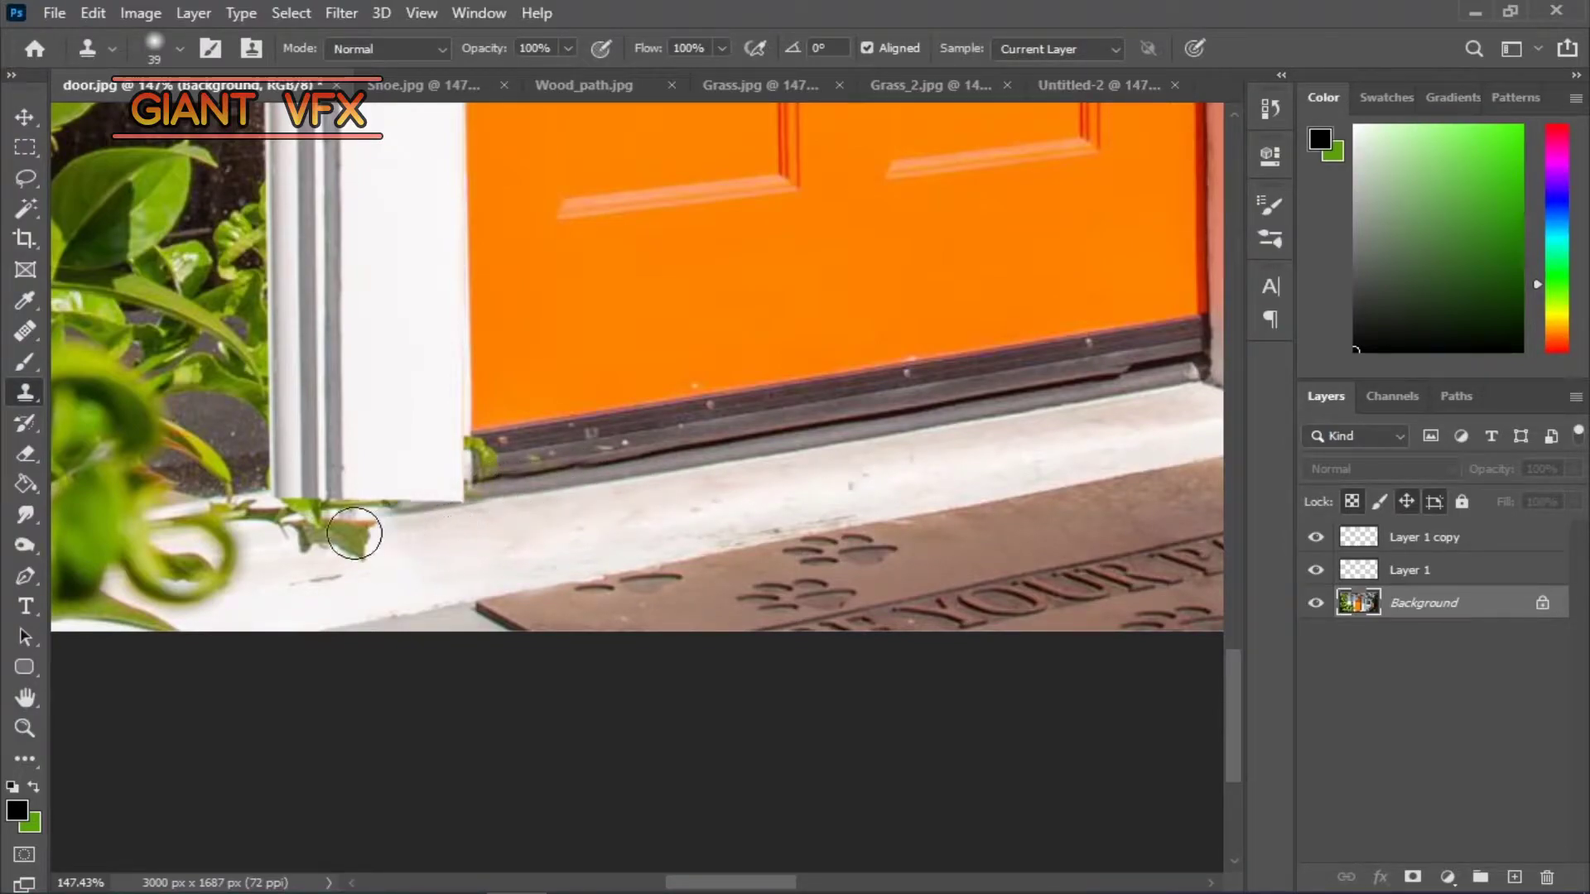
left_click_drag(325, 529, 420, 514)
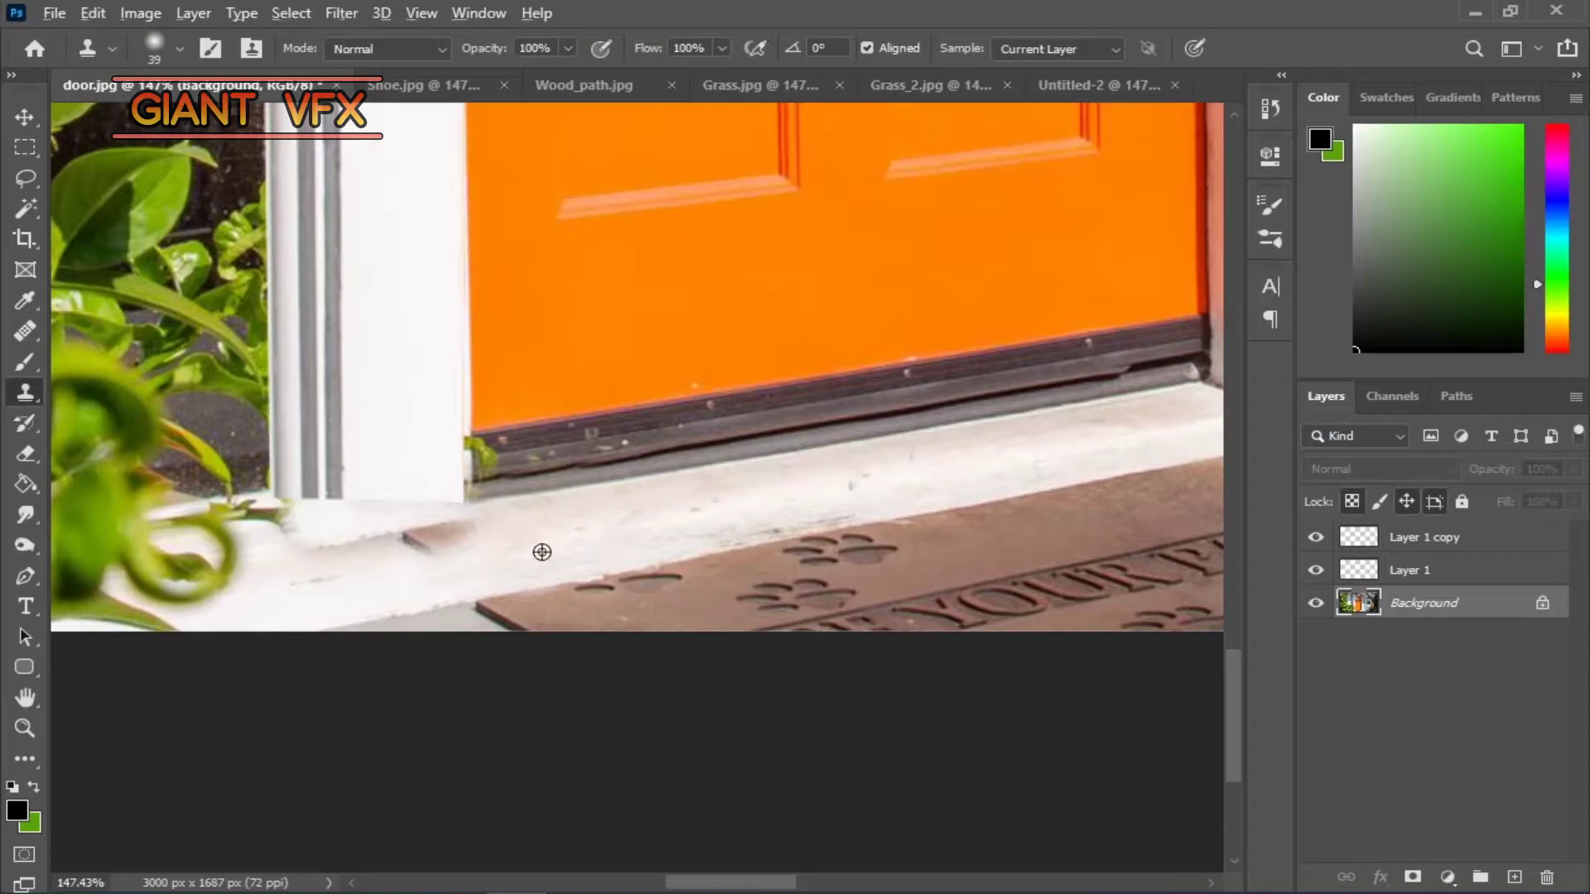
left_click_drag(541, 552, 559, 554)
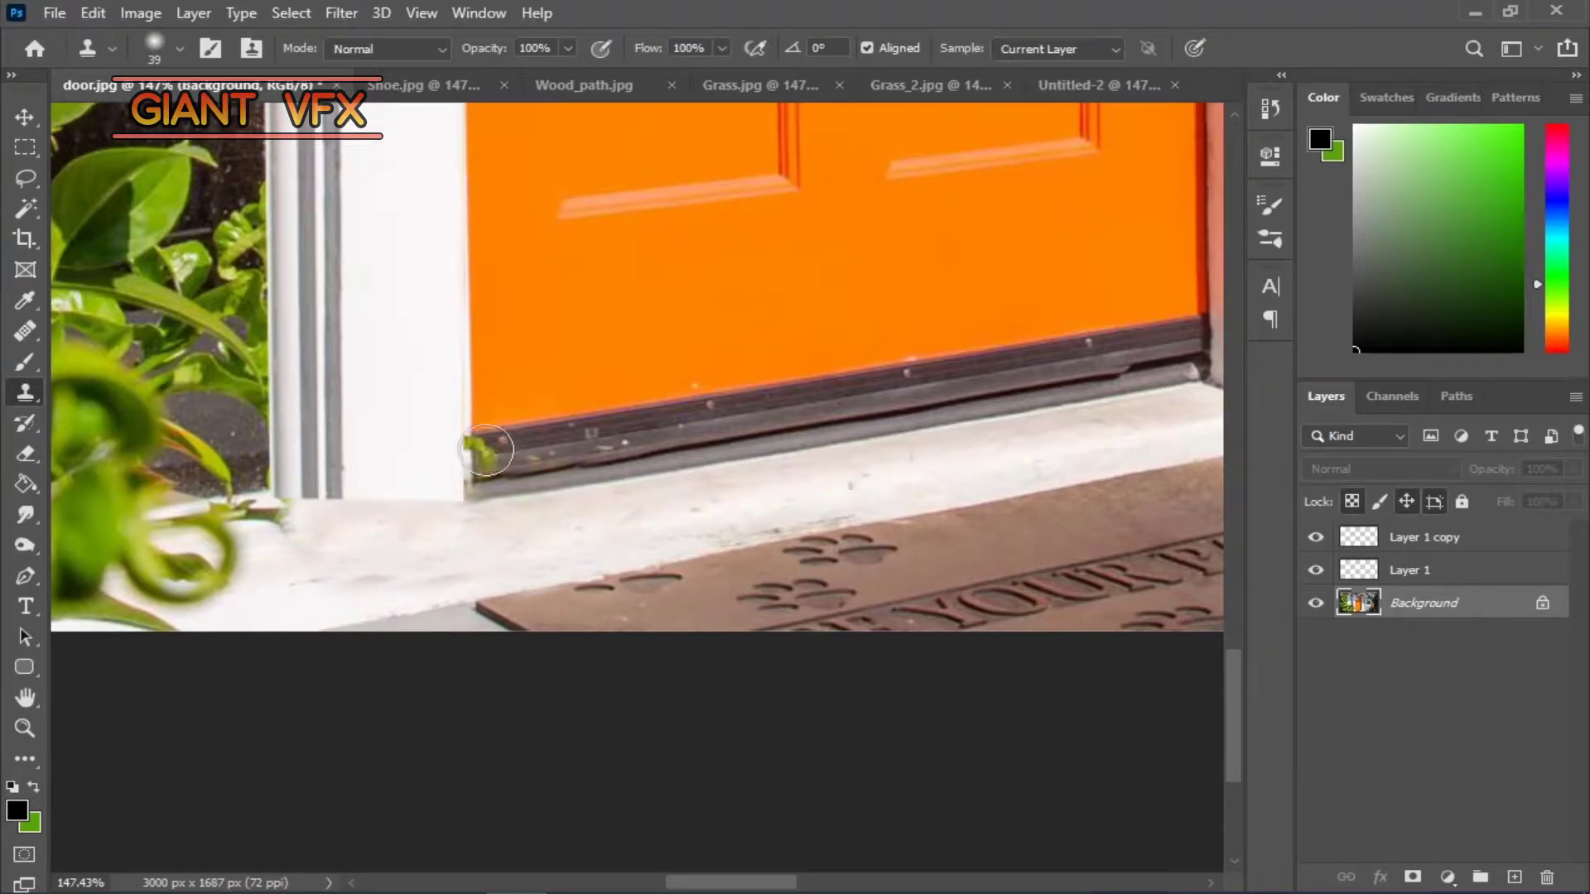
scroll(514, 443, "down", 2)
scroll(514, 455, "down", 2)
- Trace a Pen path around the door from the frame top to its bottom
key("p")
scroll(521, 497, "up", 5)
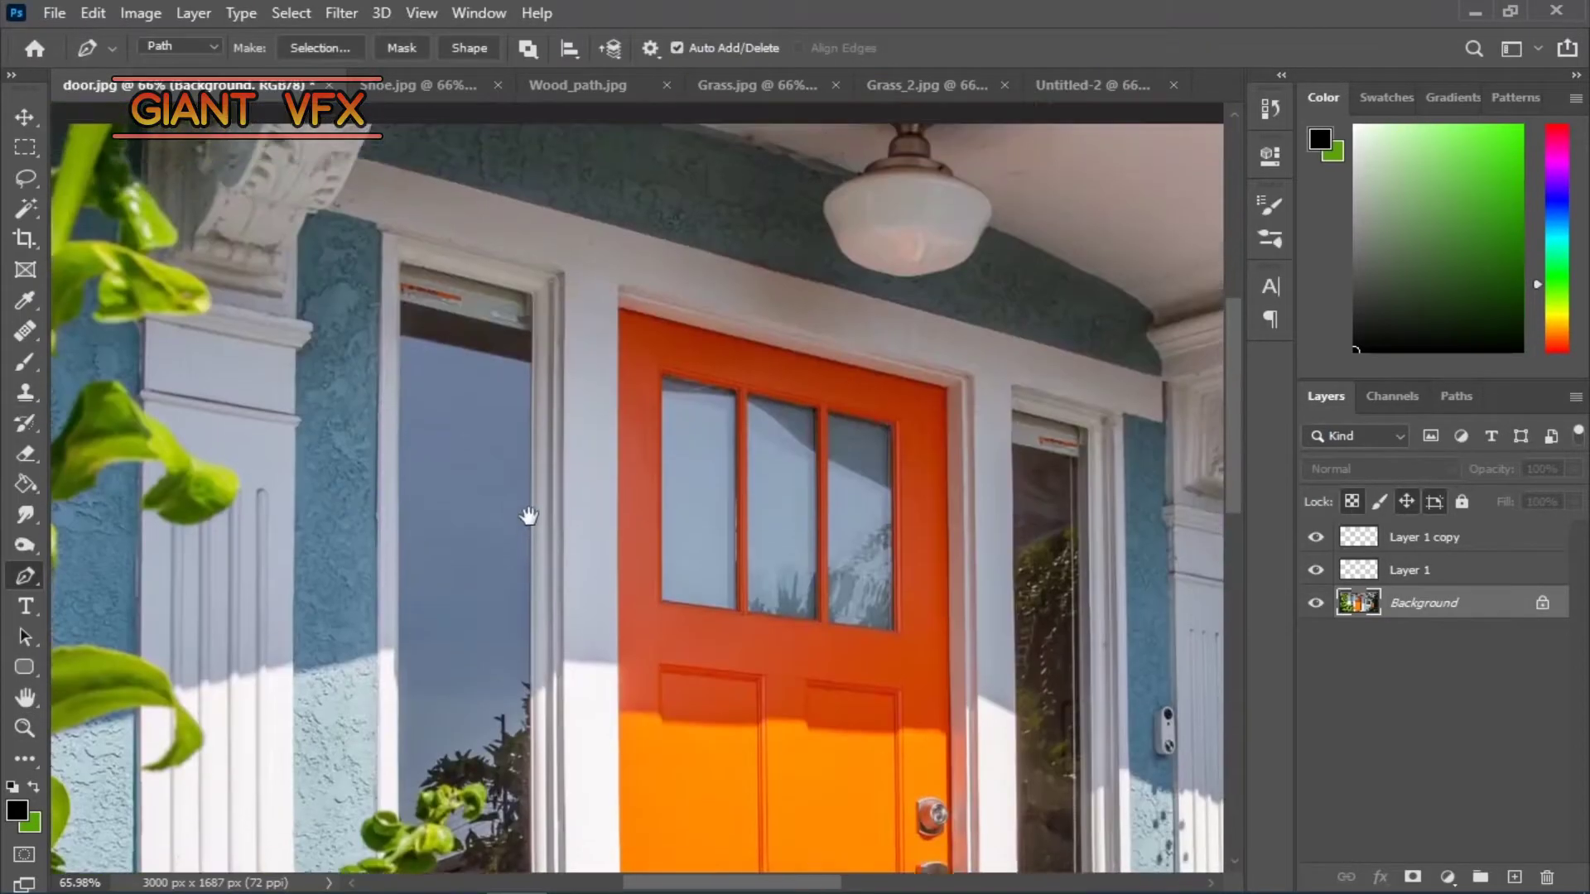
scroll(629, 654, "down", 5)
scroll(596, 618, "up", 5)
left_click(590, 273)
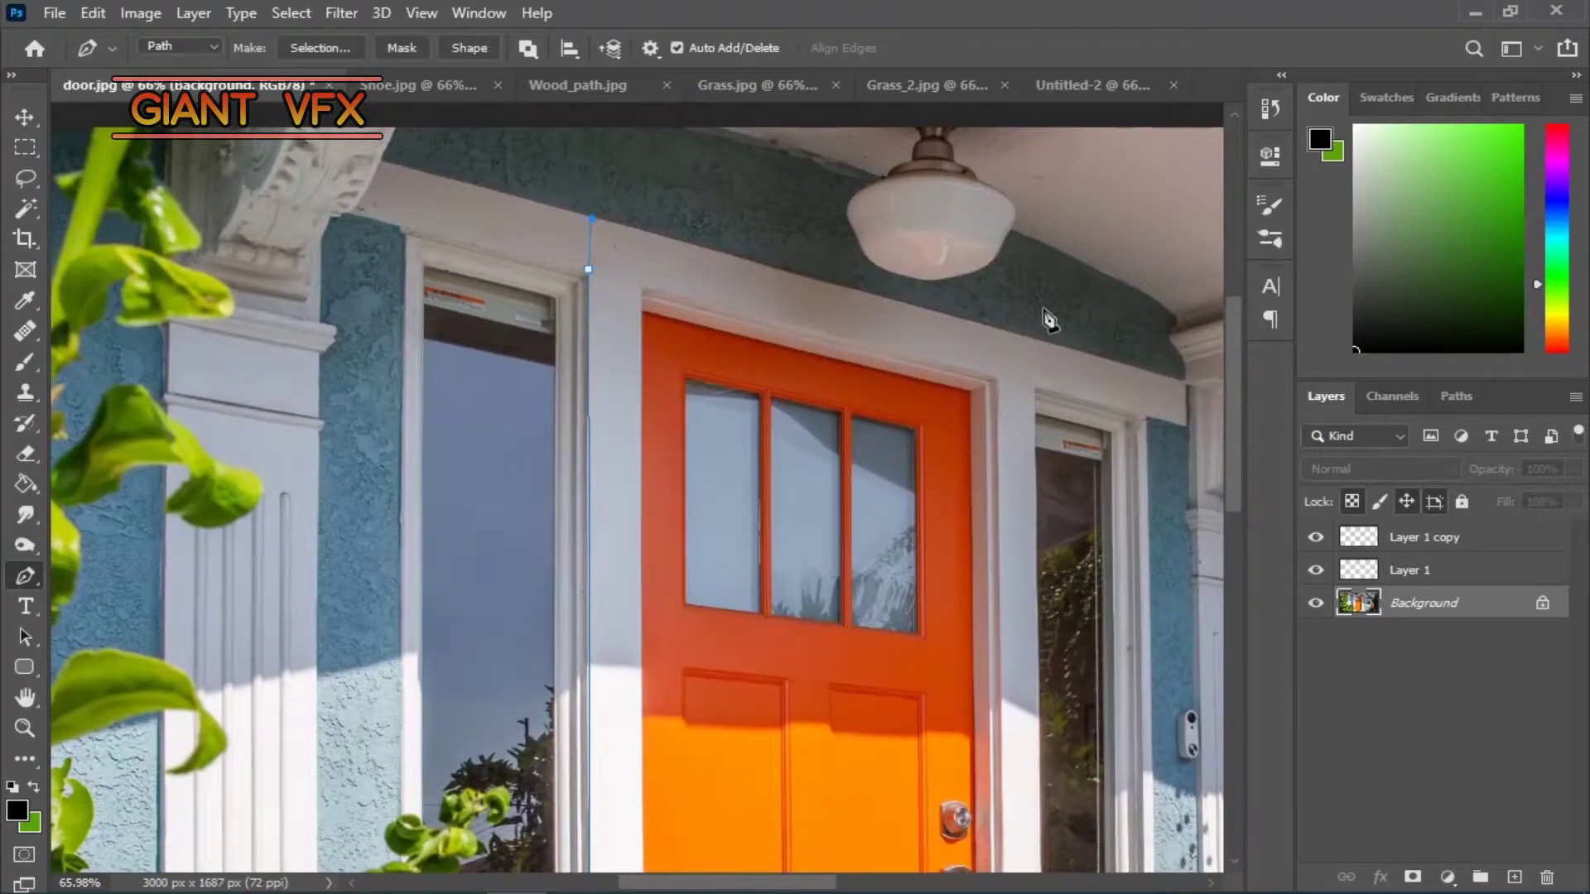
scroll(1037, 352, "down", 5)
left_click(843, 540)
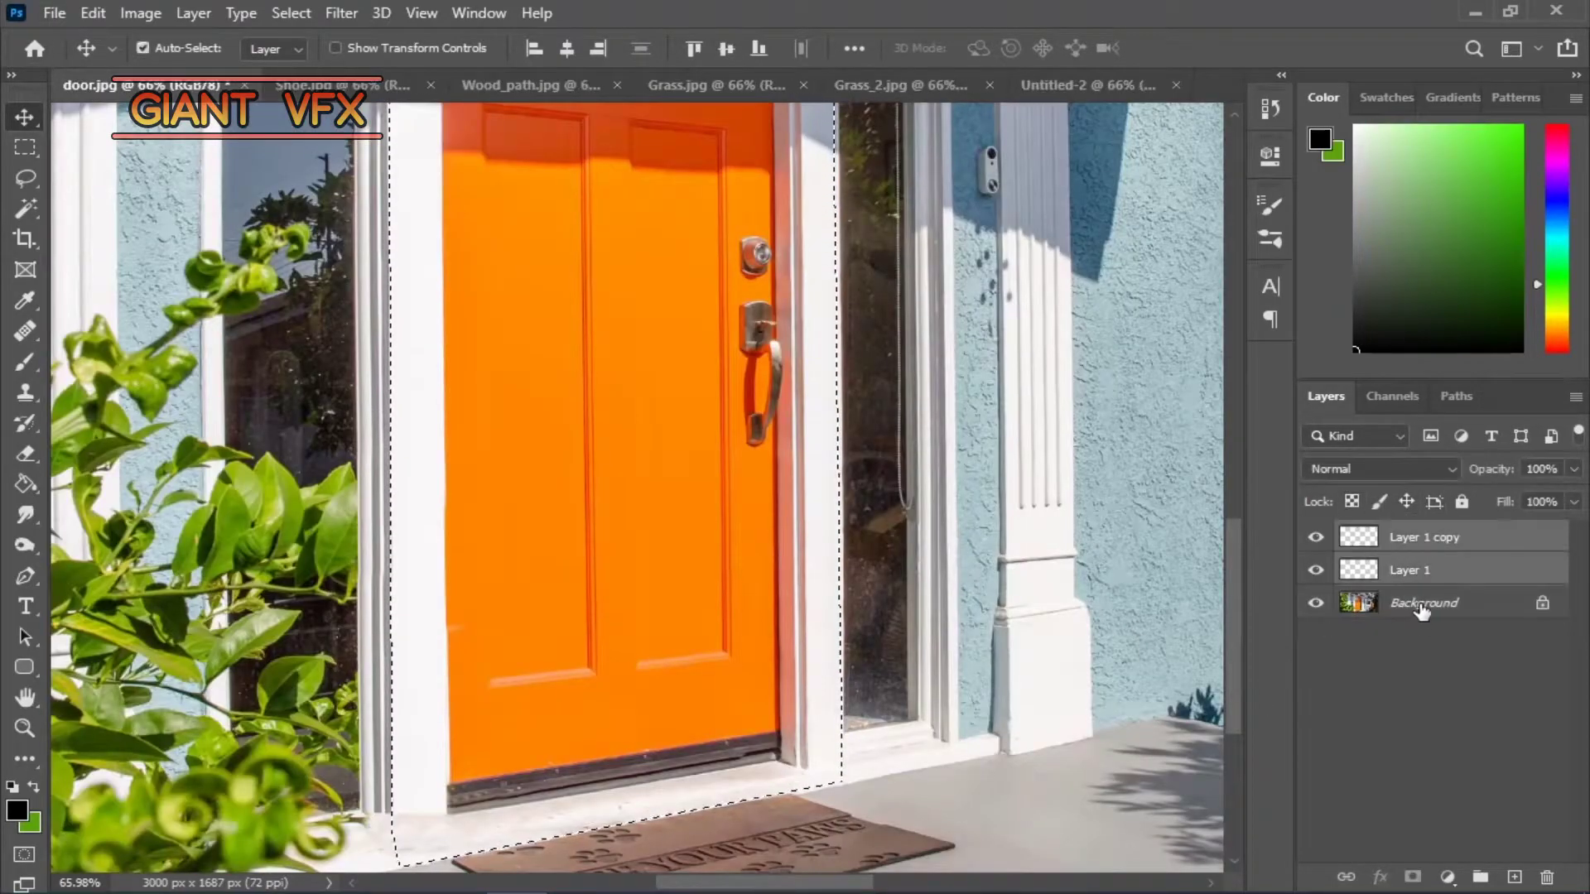
- Merge the door layers, drag them into the composite and scale onto the shoe beside FASHION
right_click(1408, 570)
left_click(1438, 497)
left_click_drag(1015, 125, 619, 493)
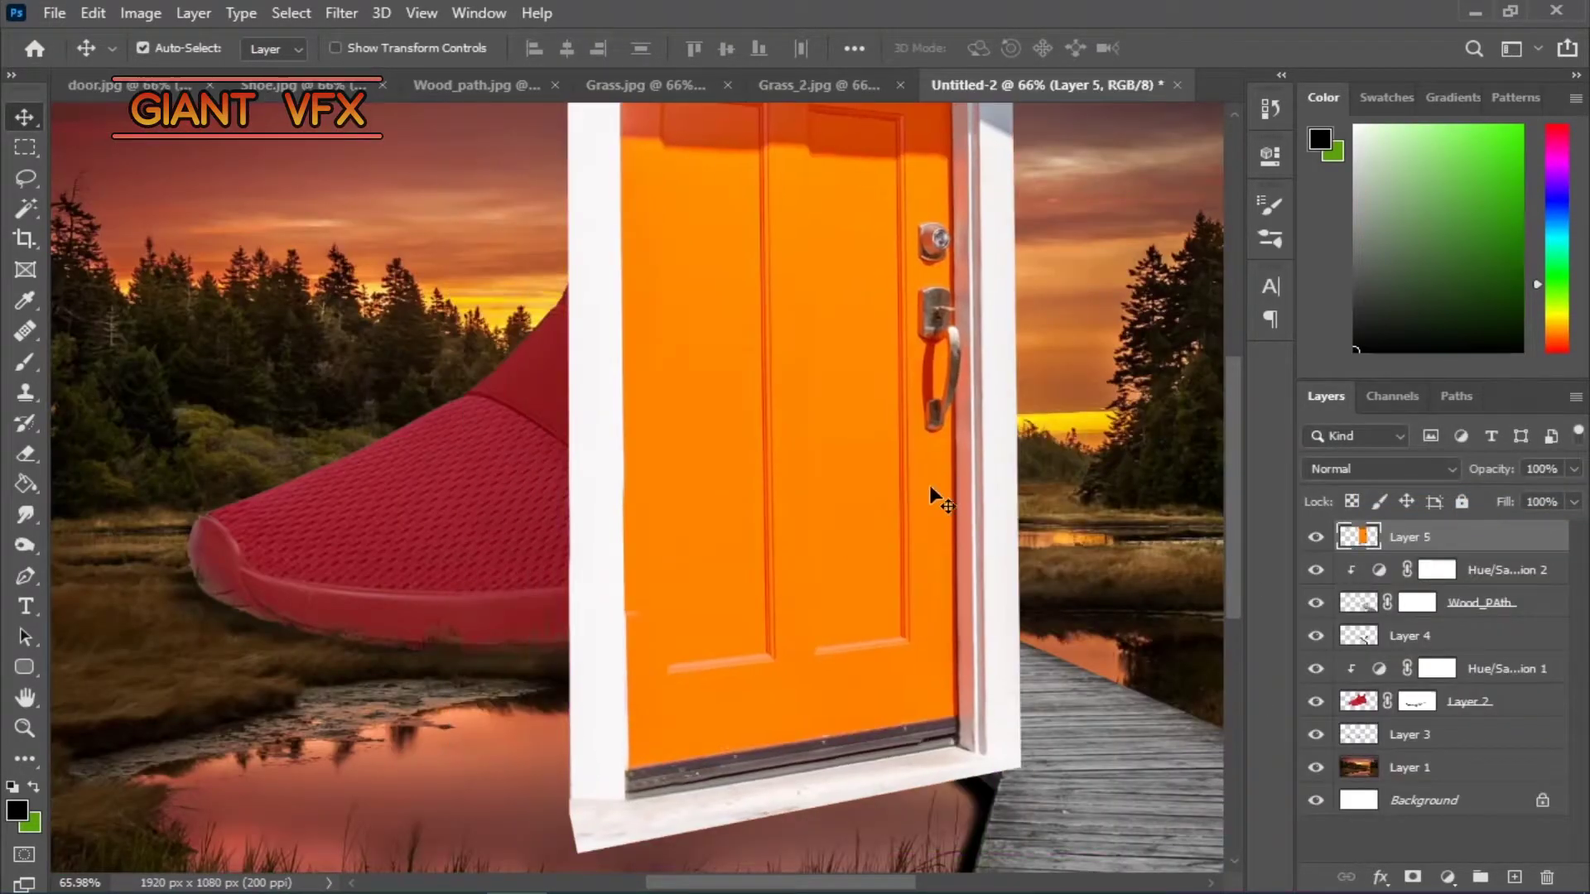
key("ctrl+t")
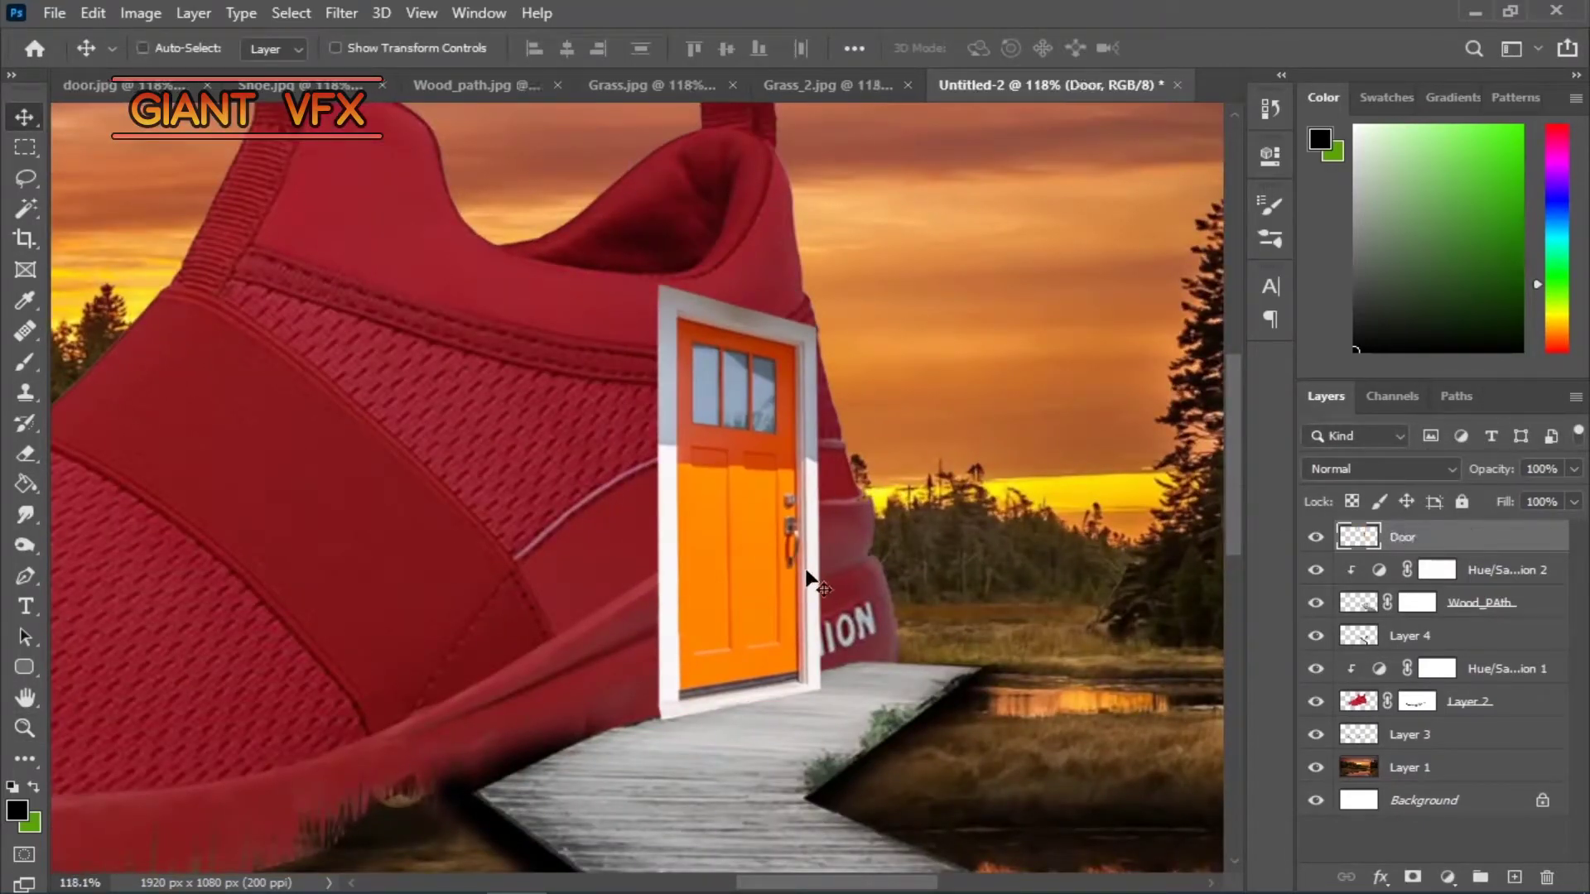
type("Door")
key("ctrl+t")
left_click_drag(820, 286, 788, 365)
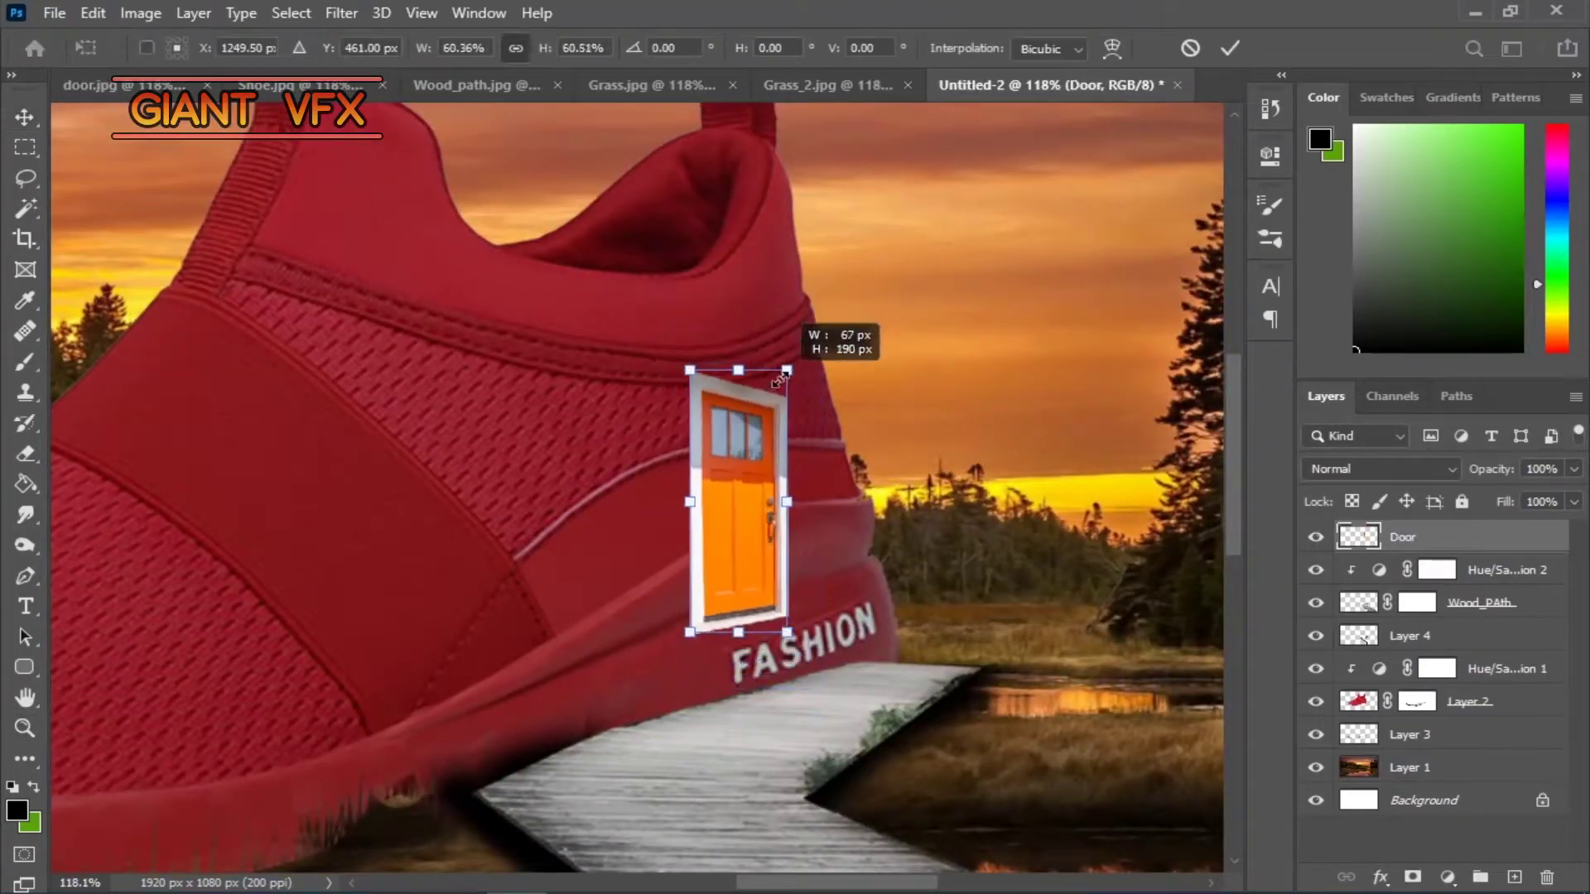
mouse_move(746, 538)
left_mouse_down()
mouse_move(681, 604)
mouse_move(739, 575)
left_mouse_up()
left_click_drag(771, 704, 801, 683)
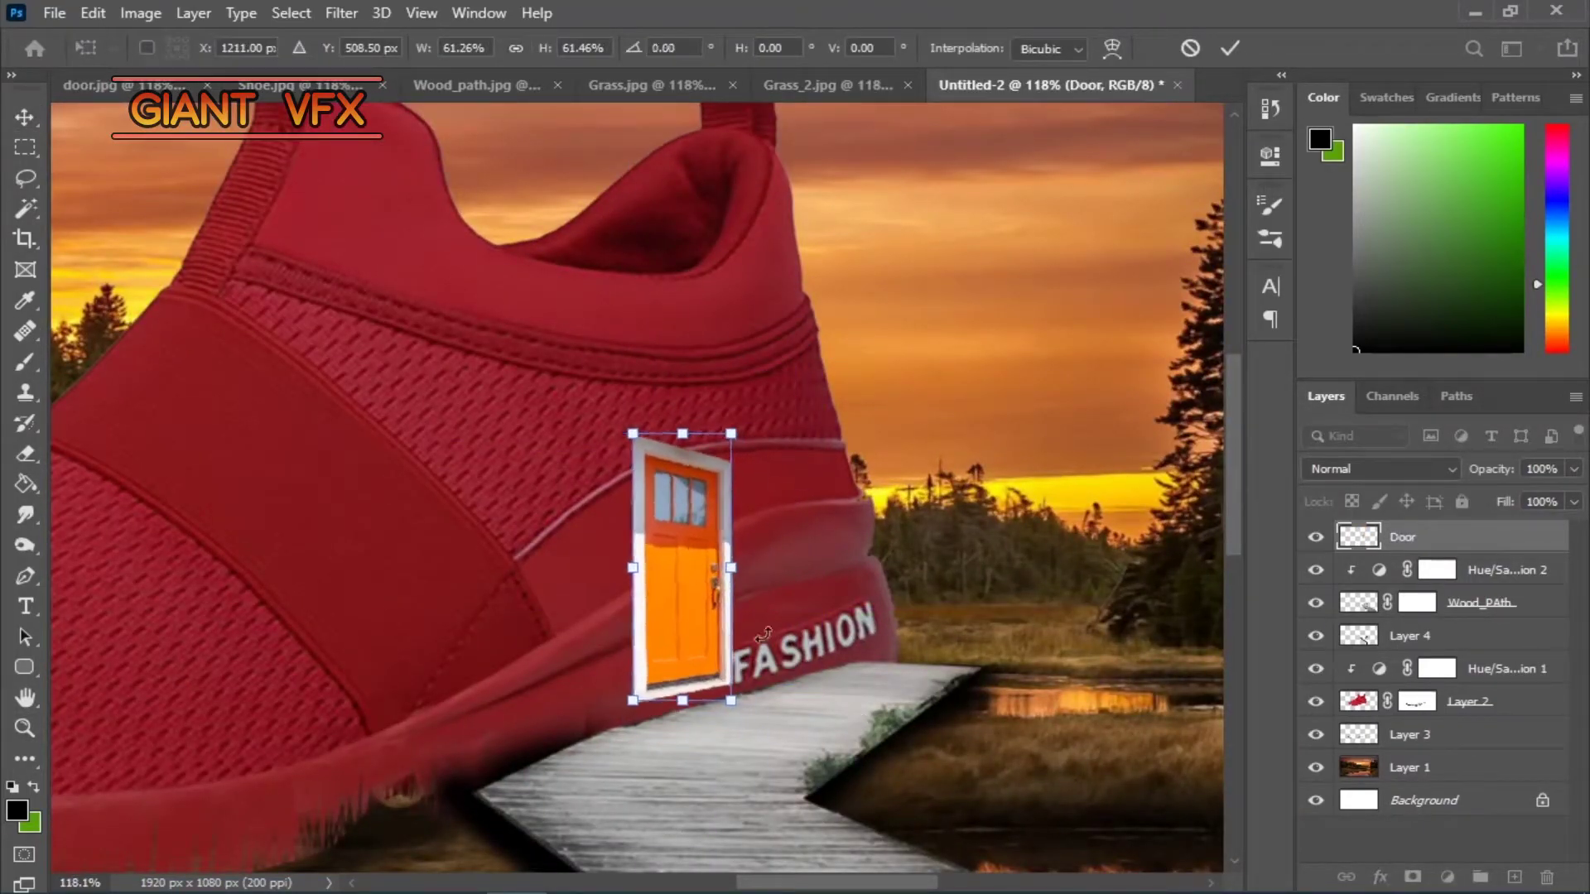
key("Return")
- Distort the door's corners so it skews with the shoe while standing upright
scroll(613, 610, "up", 3)
key("ctrl+t")
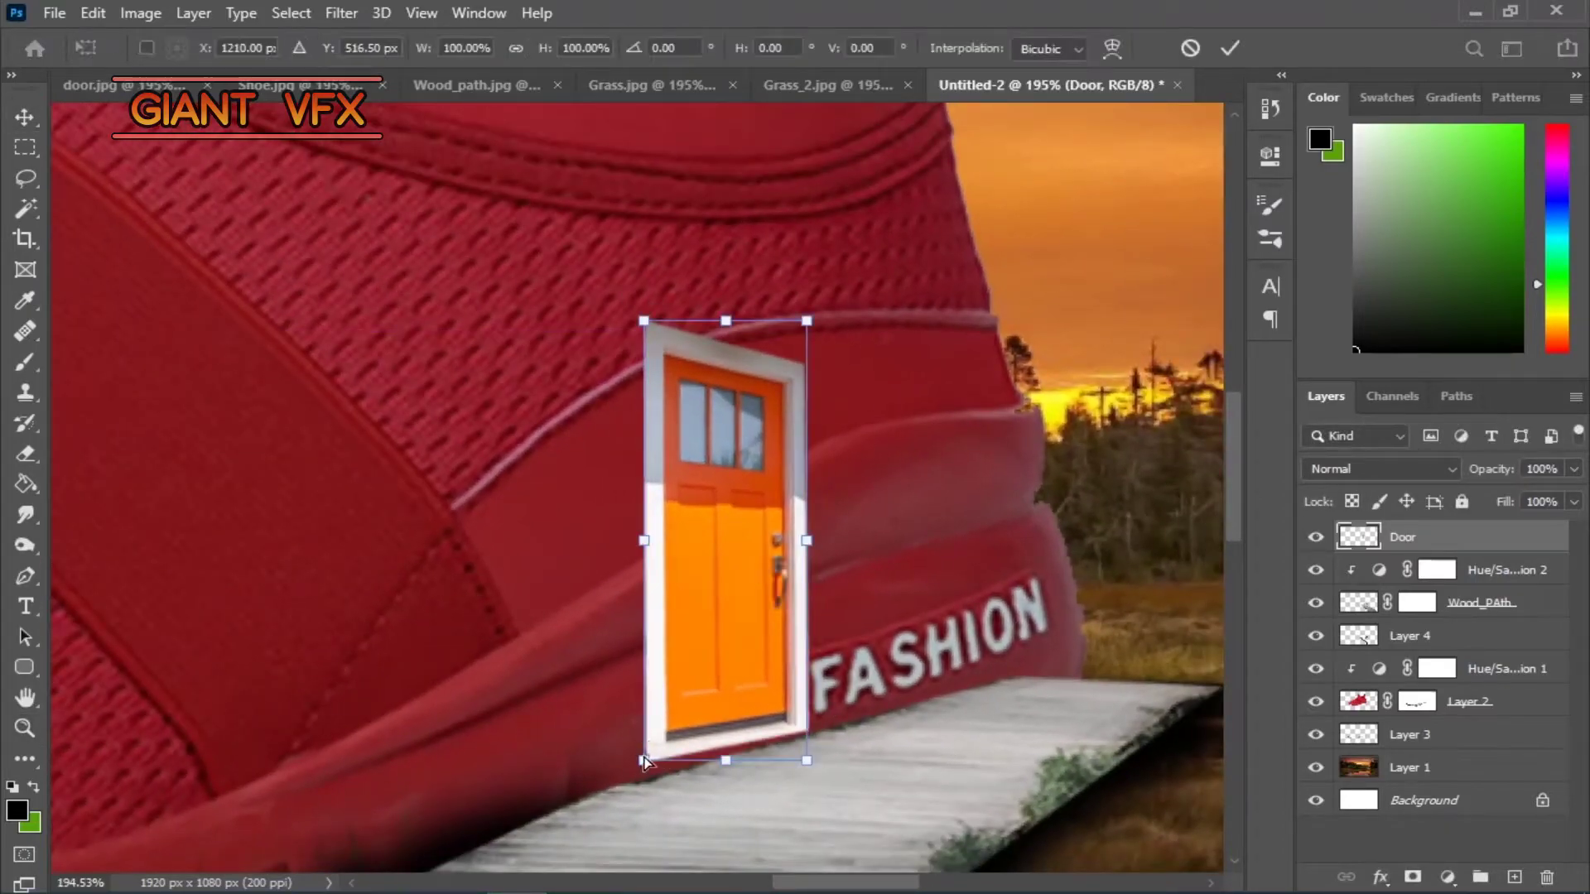
left_click_drag(644, 761, 631, 787)
left_click_drag(808, 323, 813, 290)
left_click_drag(645, 320, 636, 284)
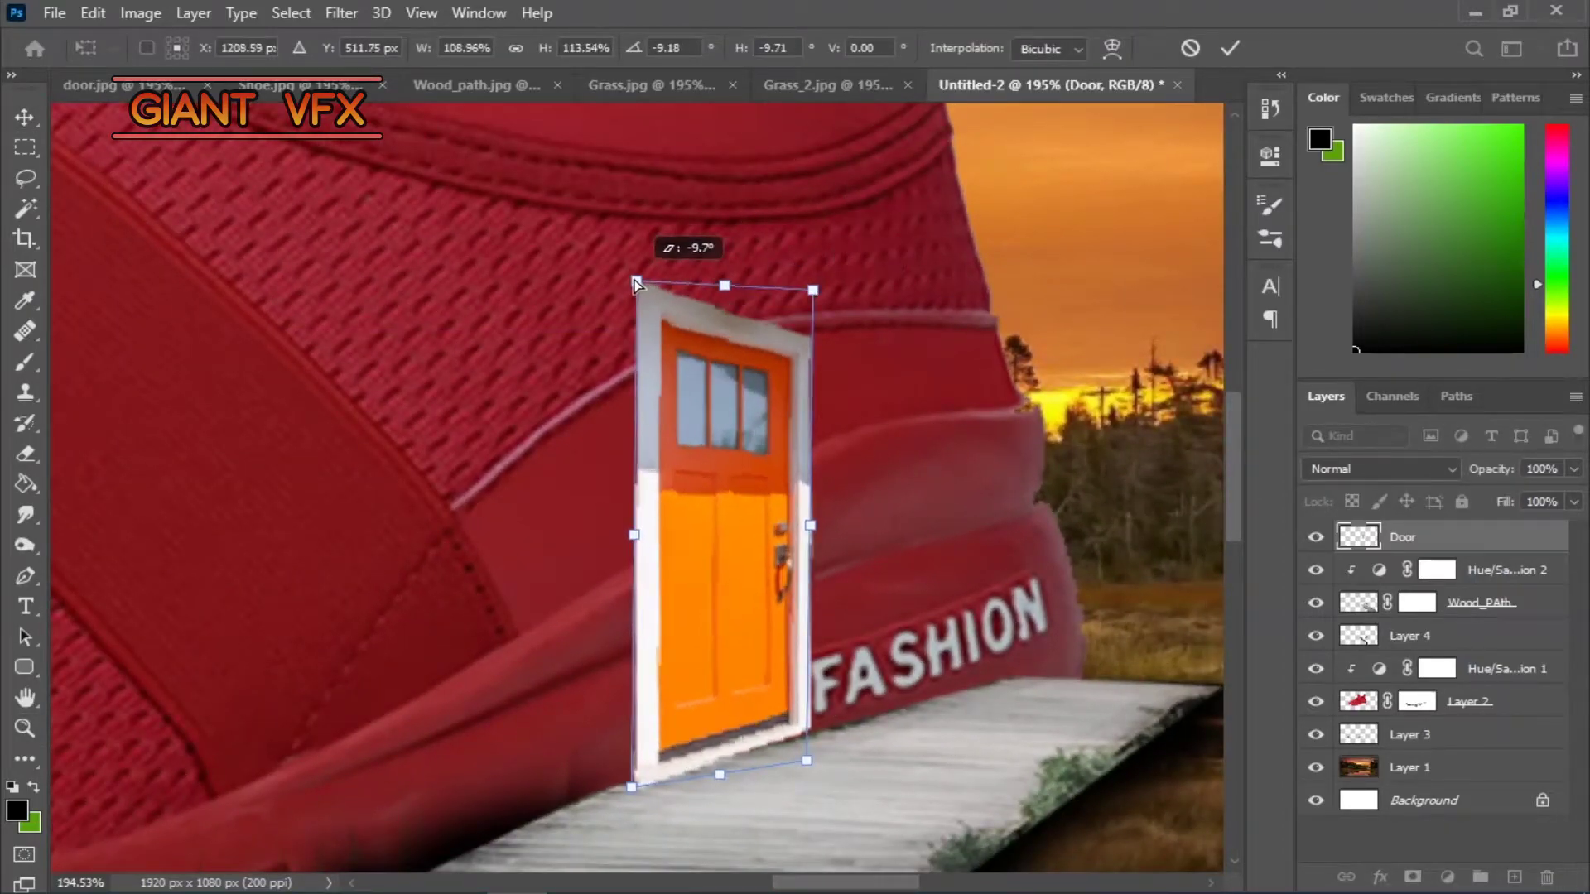
left_click_drag(835, 362, 834, 241)
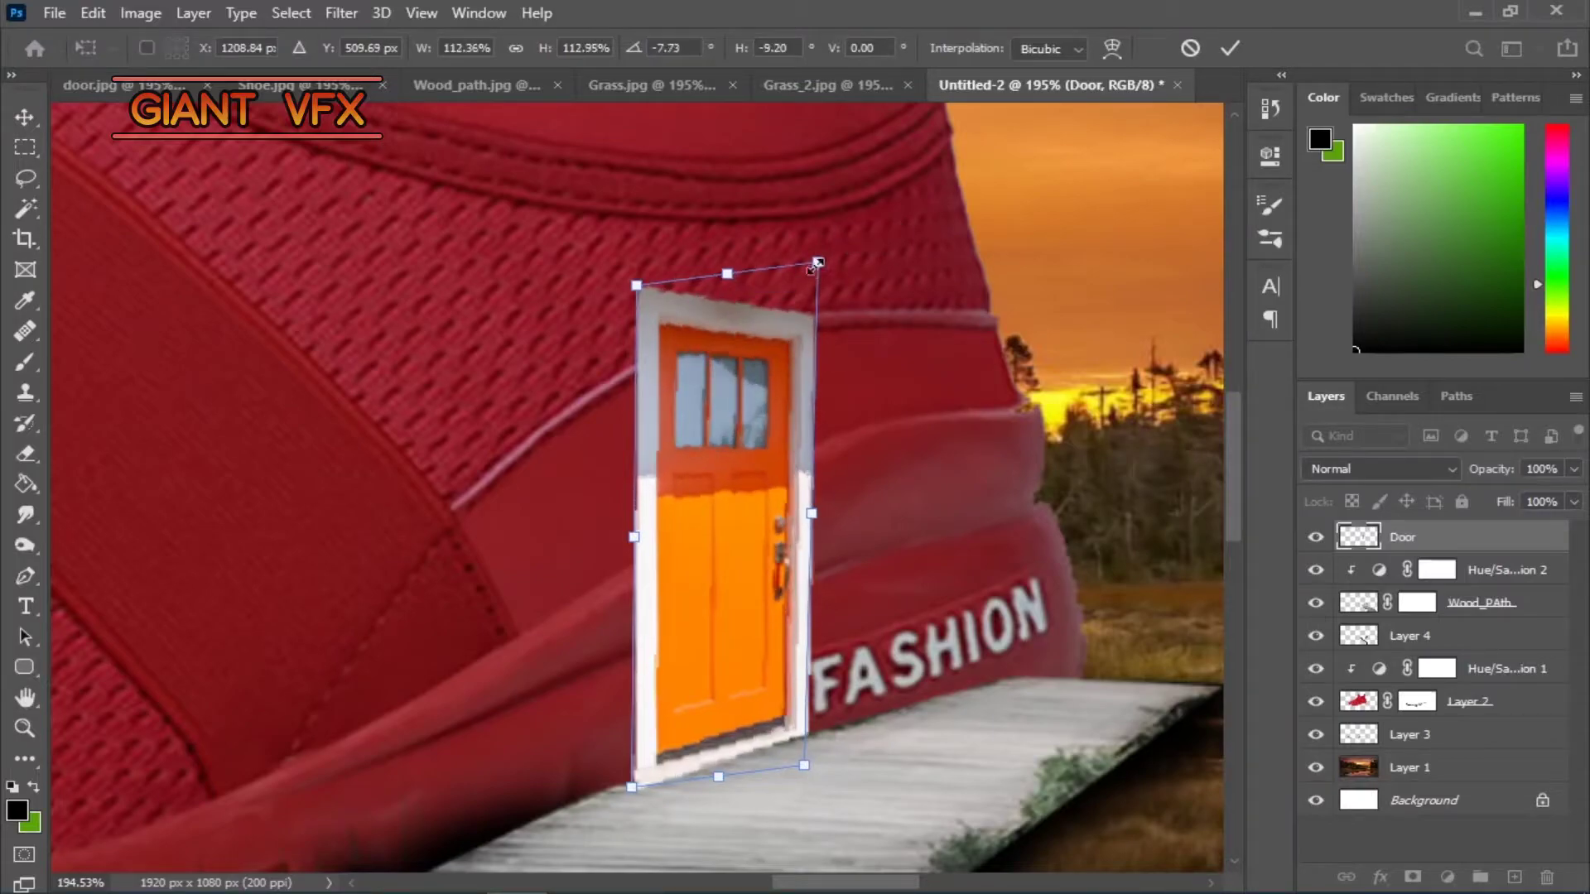
key("Return")
- Fine-tune the door's tilt, move it beneath the boardwalk layer and add a layer mask
scroll(843, 472, "down", 2)
left_click_drag(818, 715, 623, 657)
key("ctrl+t")
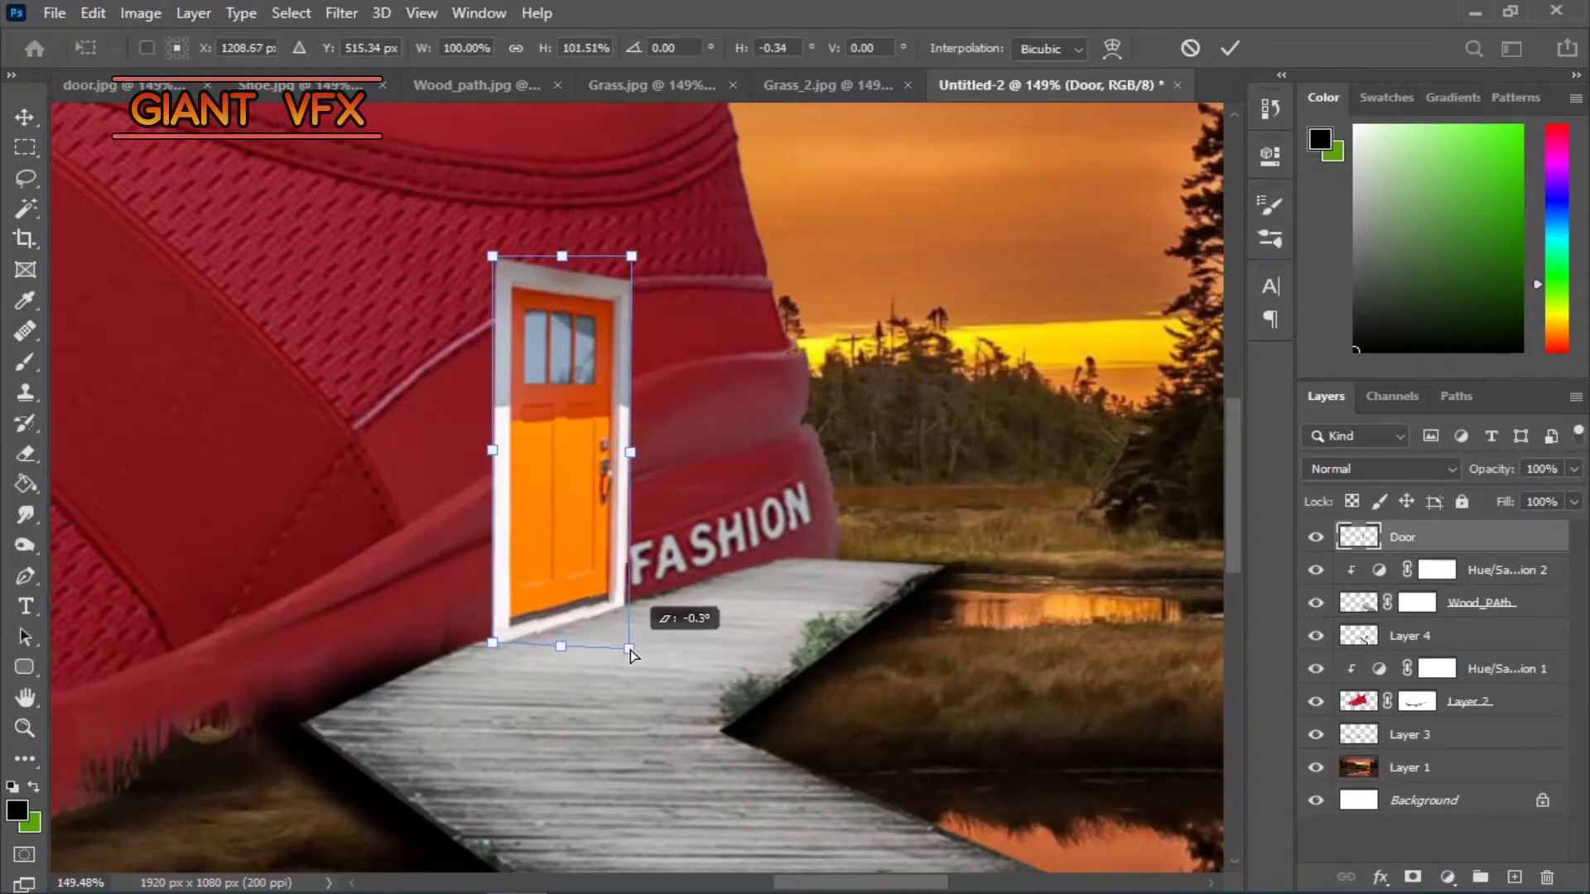
key("Return")
key("ctrl+bracketleft")
key("ctrl+bracketleft")
right_click(1428, 603)
left_click(1413, 877)
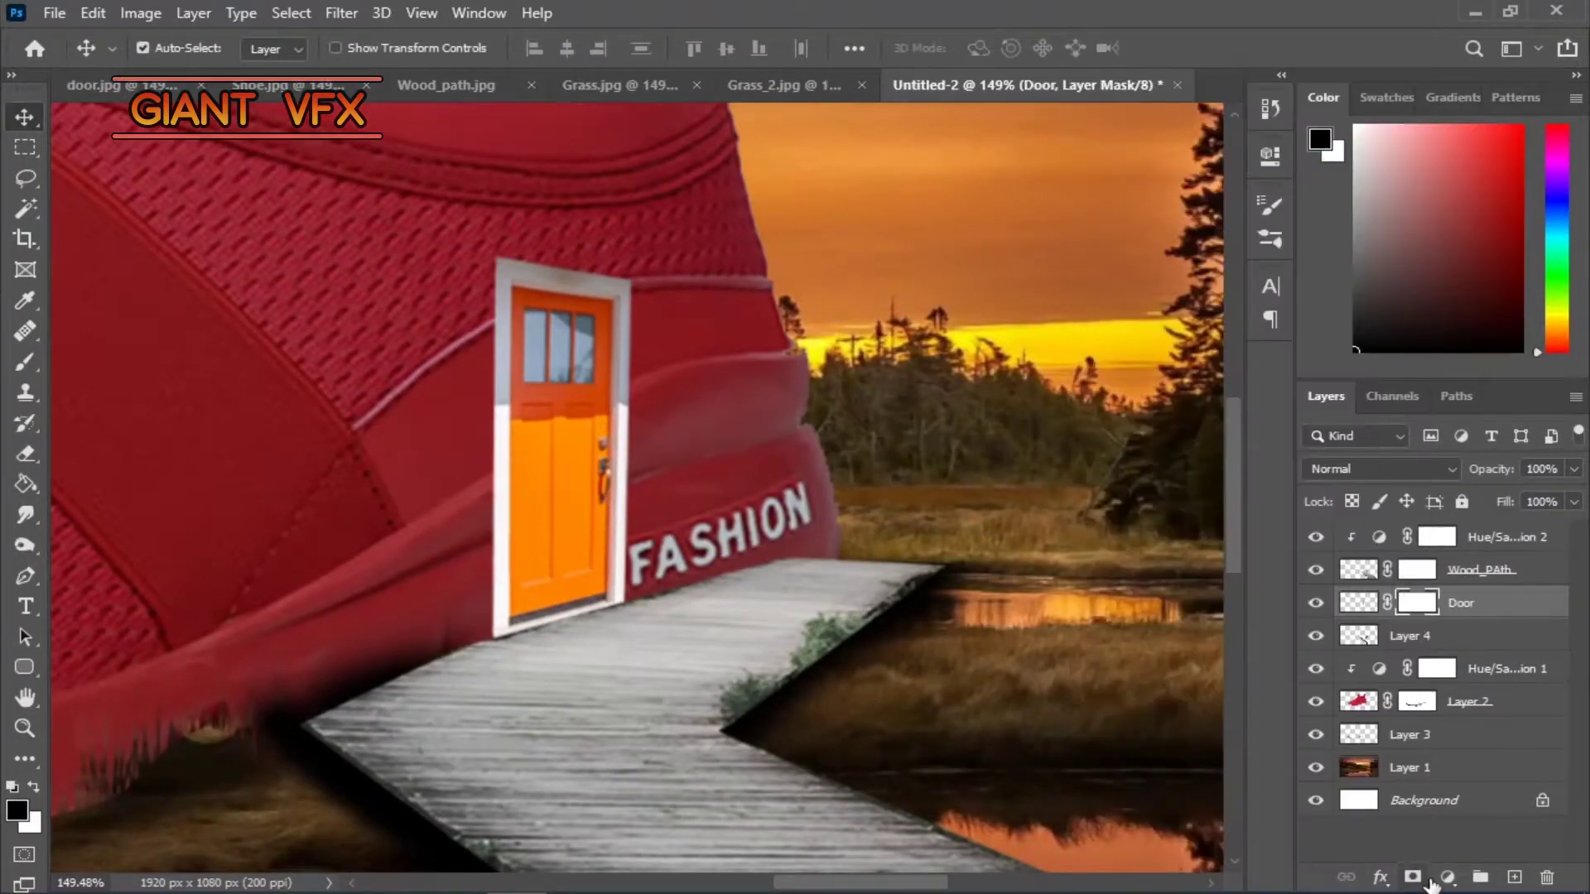
- Lower the door's saturation with a Hue/Saturation adjustment clipped to the Door layer
left_click_drag(1059, 352, 1005, 356)
key("ctrl+alt+g")
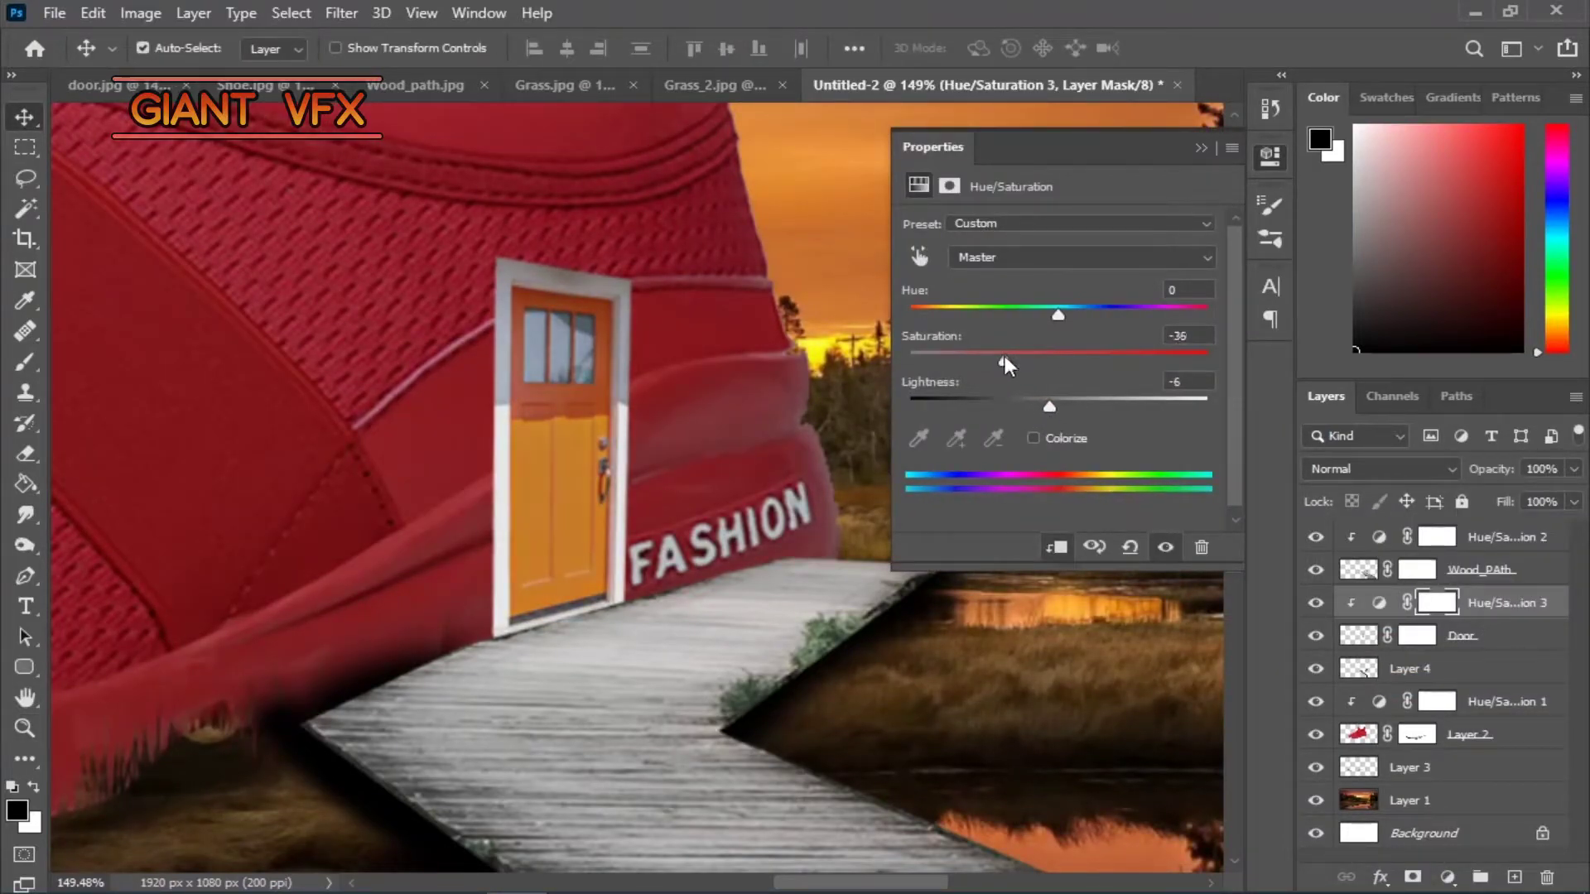
scroll(815, 446, "down", 3, "alt")
- Give the Door layer a drop shadow at a 76° angle with reduced distance
double_click(1491, 636)
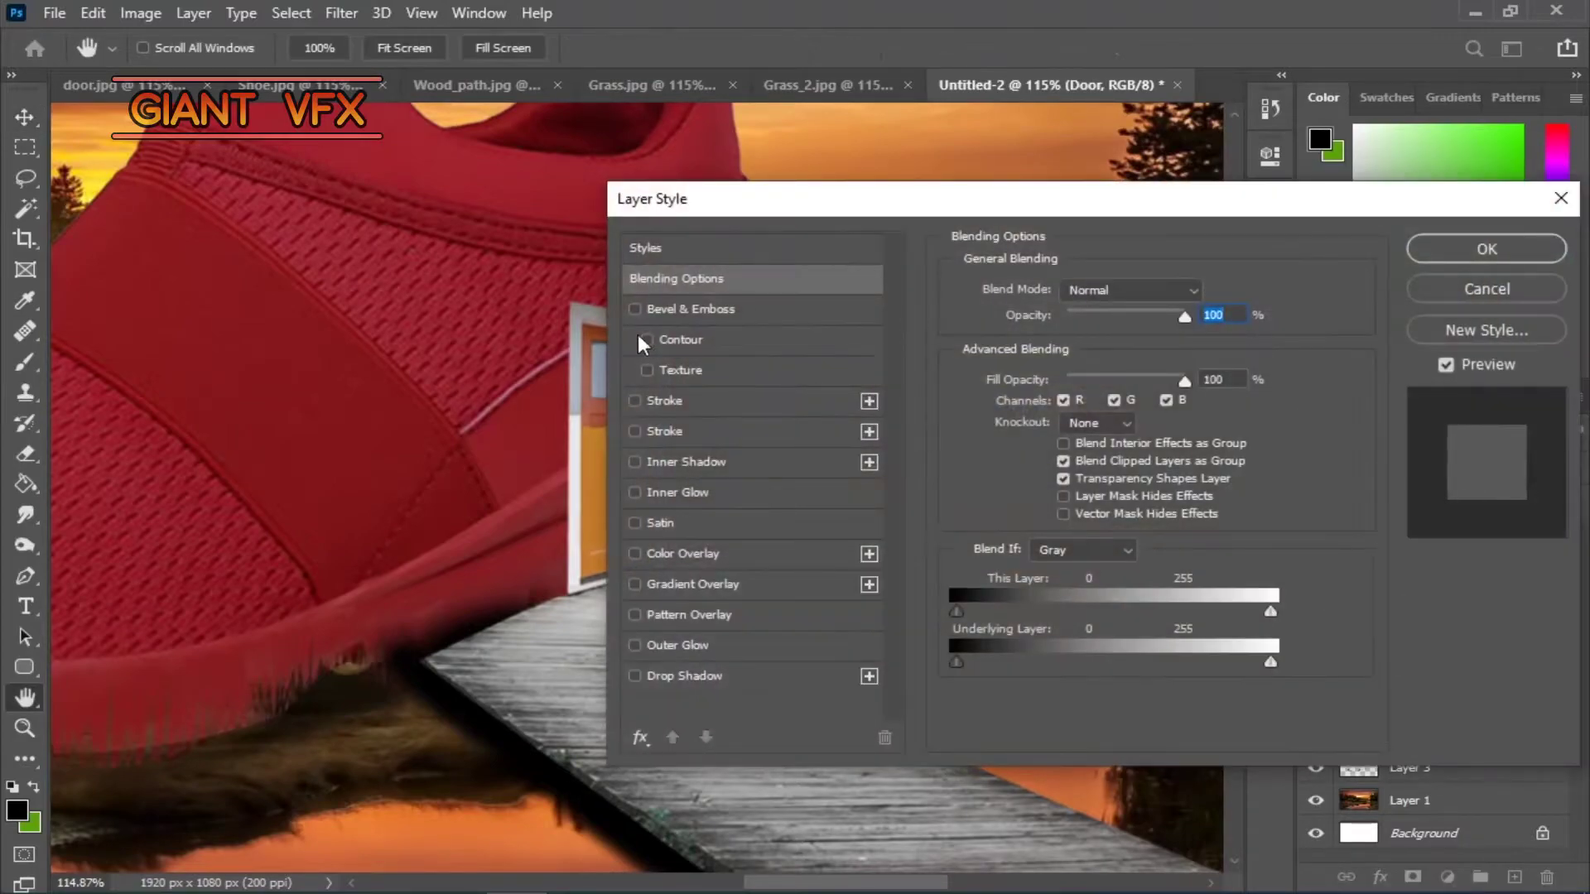
left_click(820, 626)
left_click_drag(1216, 311, 1199, 291)
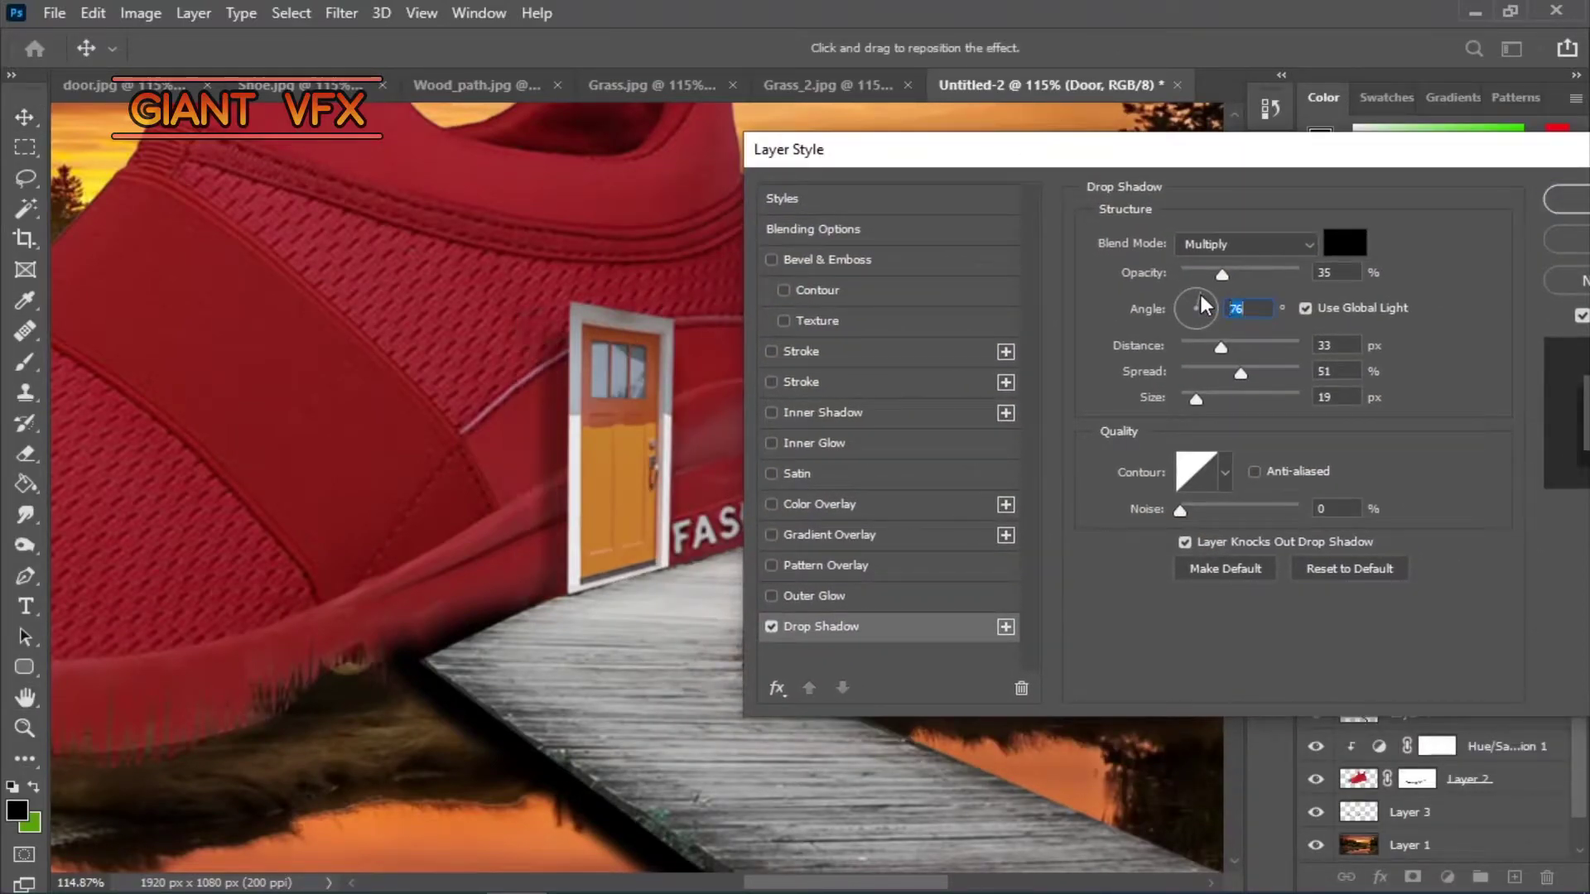
mouse_move(1221, 347)
left_mouse_down()
mouse_move(1188, 347)
mouse_move(1198, 400)
mouse_move(1229, 373)
left_mouse_up()
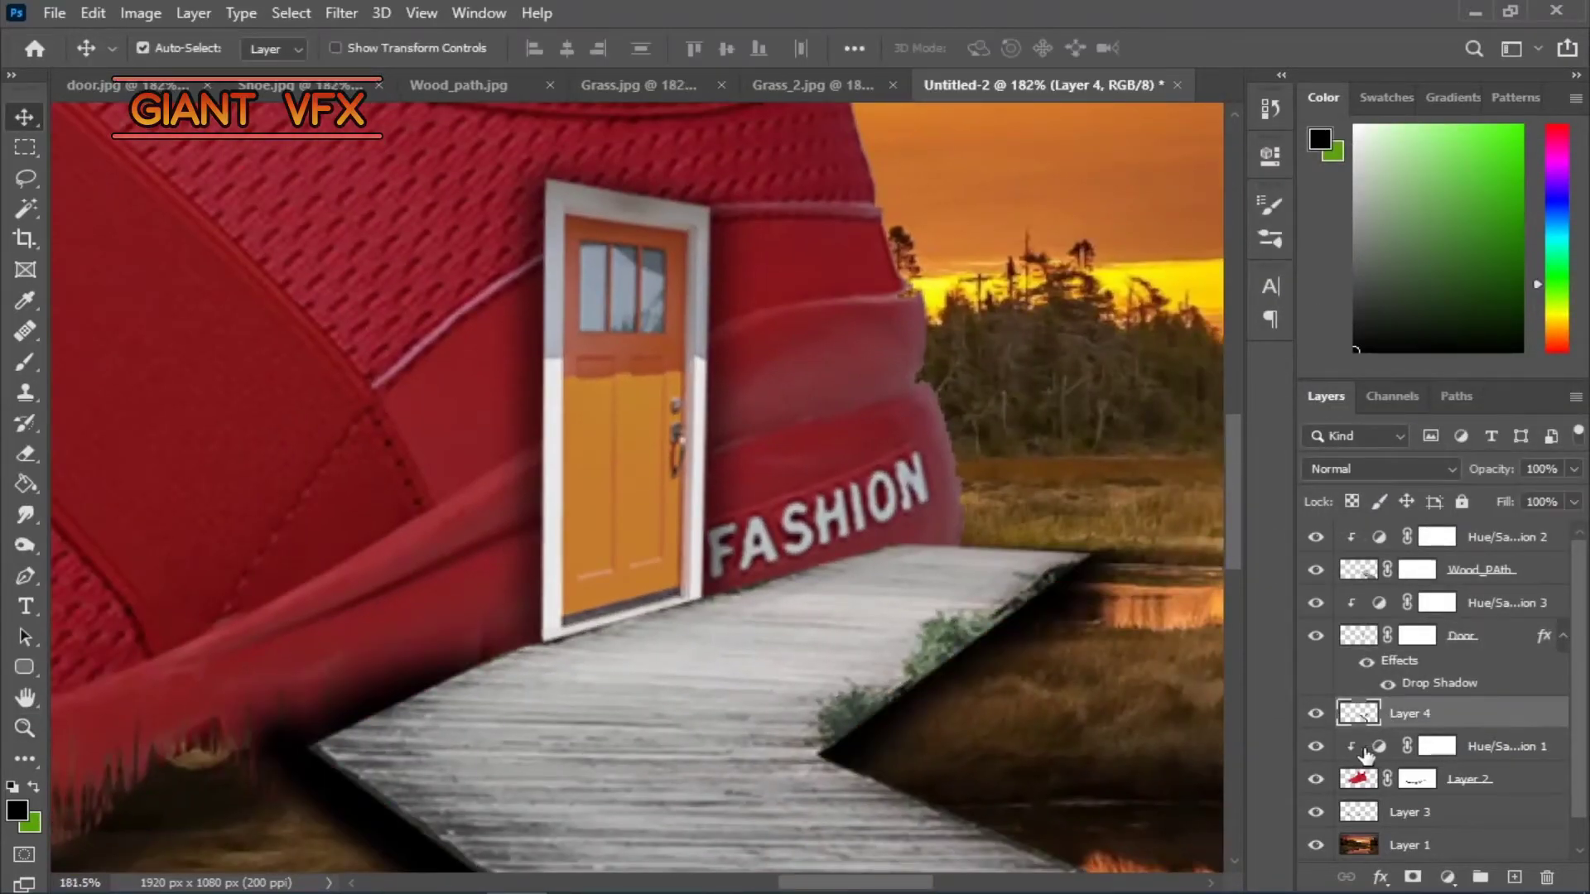
- Move Wood_PAth below Layer 4 and add a new empty layer
left_click_drag(1408, 571, 1342, 729)
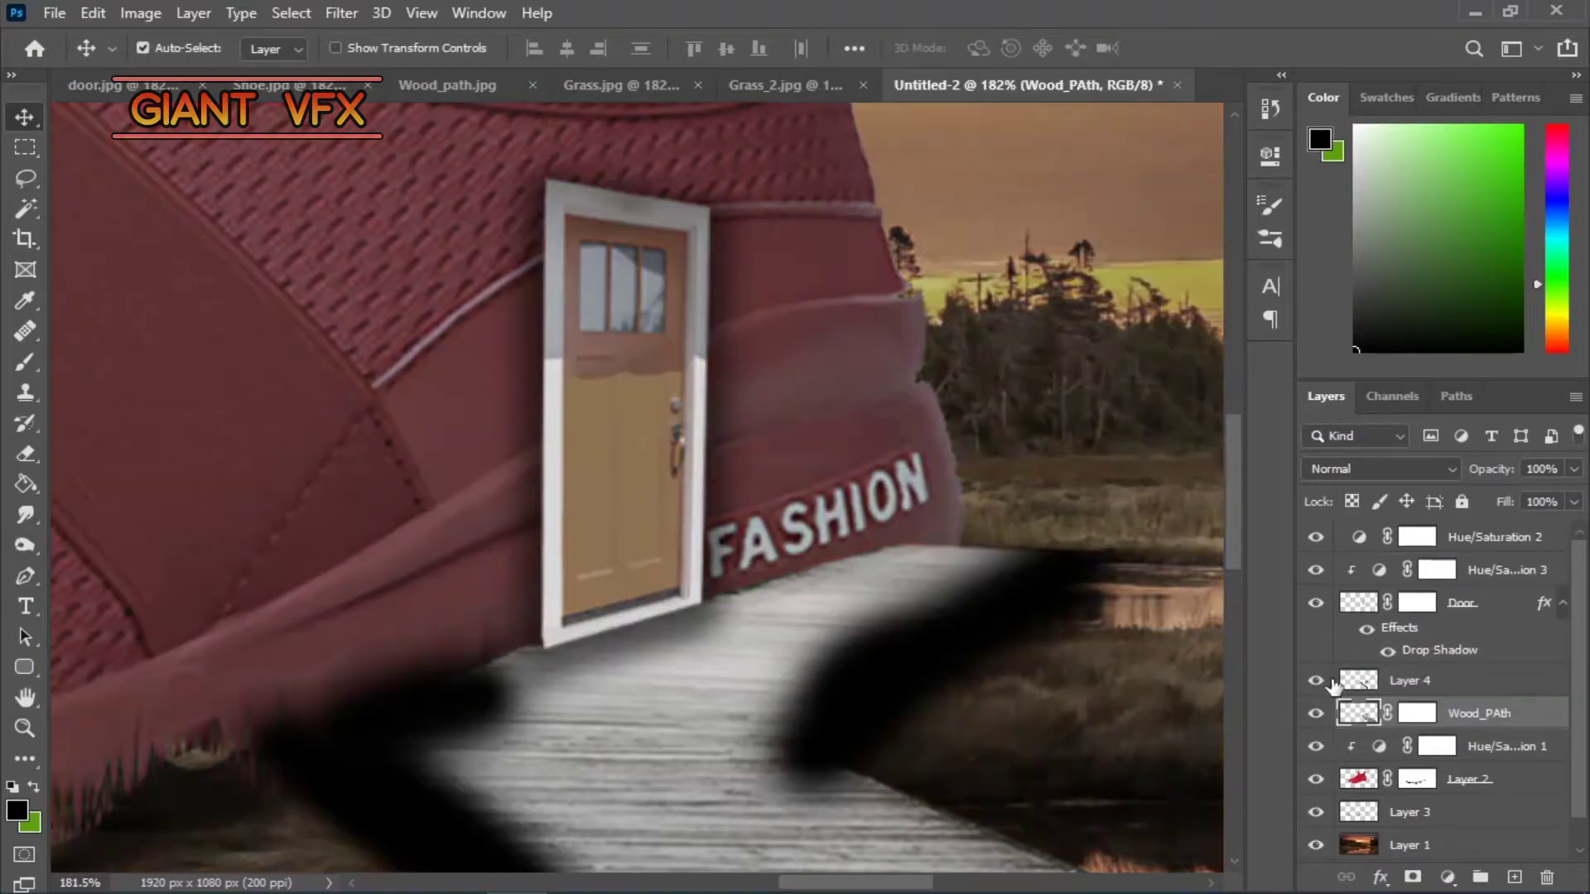
left_click_drag(1430, 590, 1419, 688)
mouse_move(1481, 589)
left_mouse_down()
mouse_move(1481, 665)
mouse_move(1479, 530)
left_mouse_up()
left_click(1515, 877)
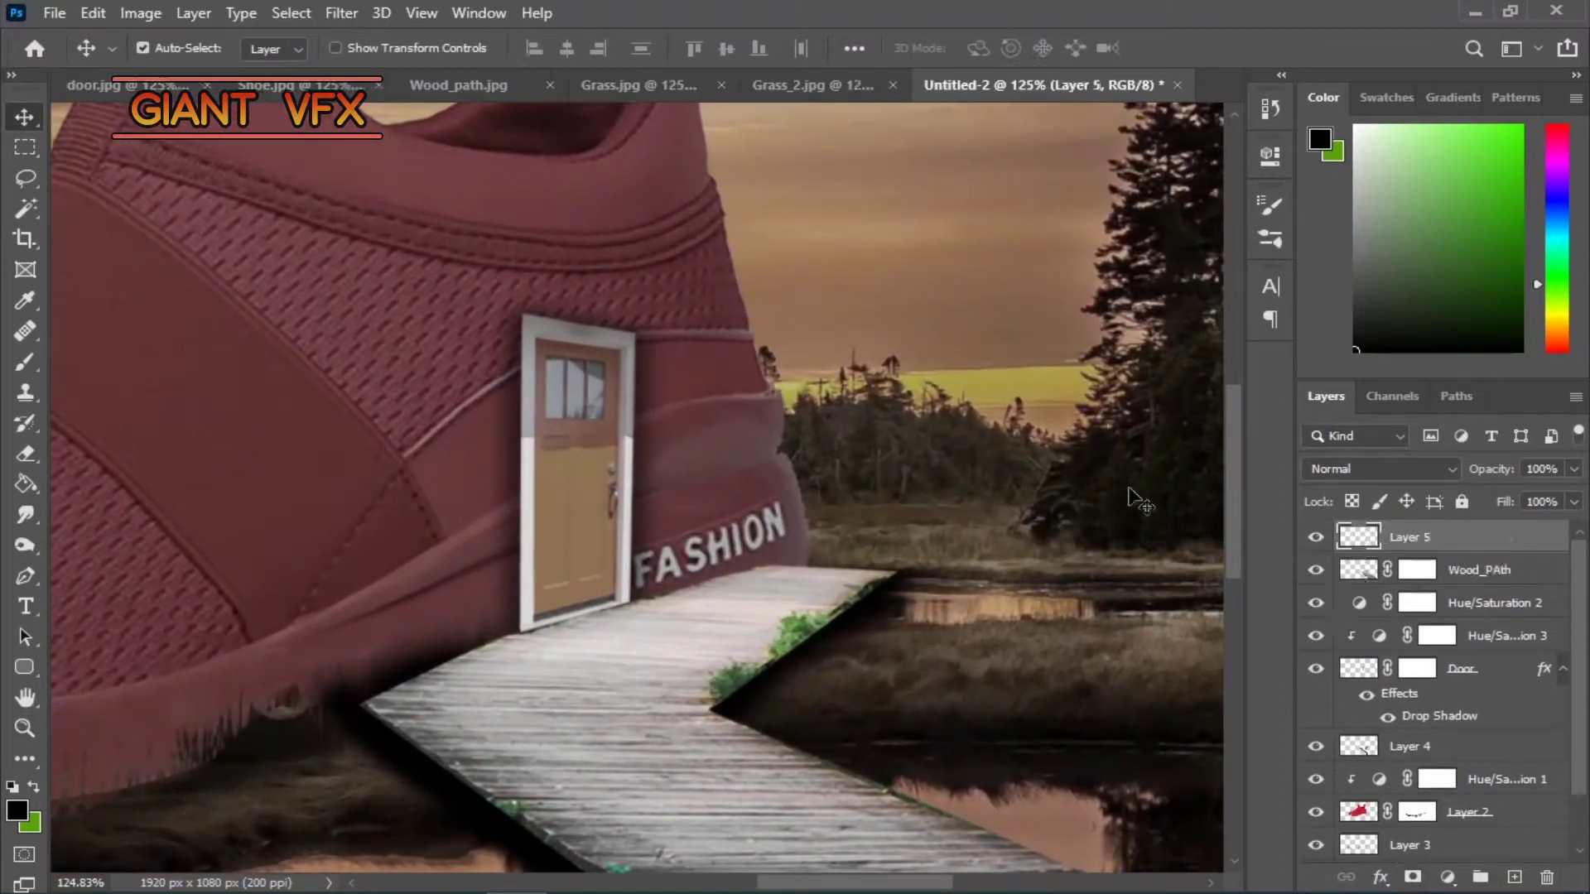
left_click(1479, 570)
- Burn the boardwalk's end near the shoe and fill a lasso selection there dark
right_click(24, 545)
left_click(79, 561)
mouse_move(729, 629)
left_mouse_down()
mouse_move(817, 574)
mouse_move(791, 584)
left_mouse_up()
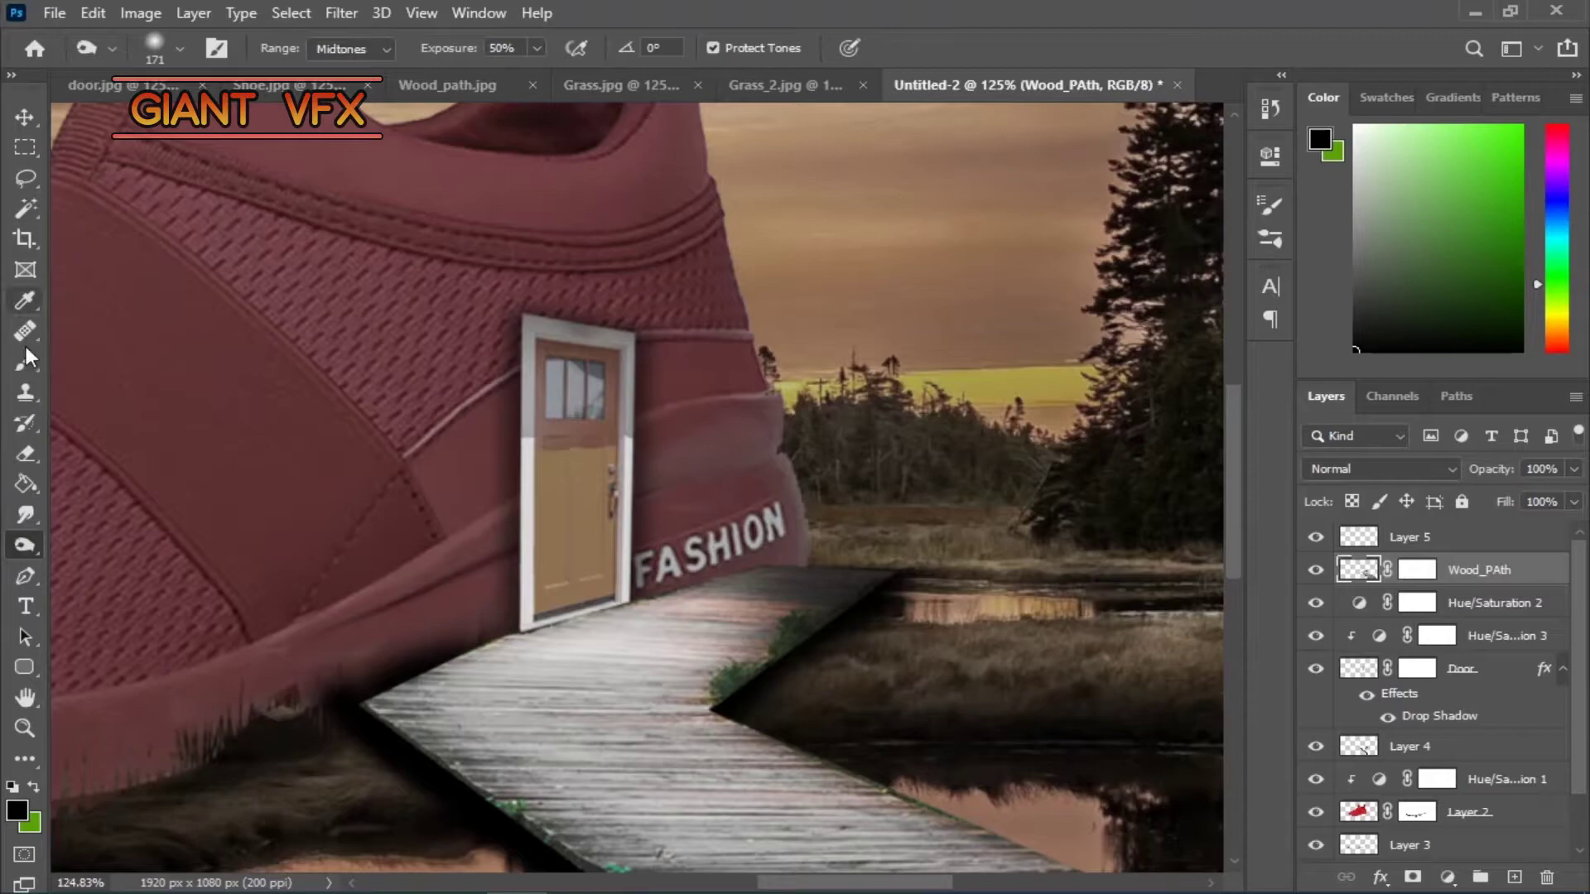
key("l")
left_click(93, 12)
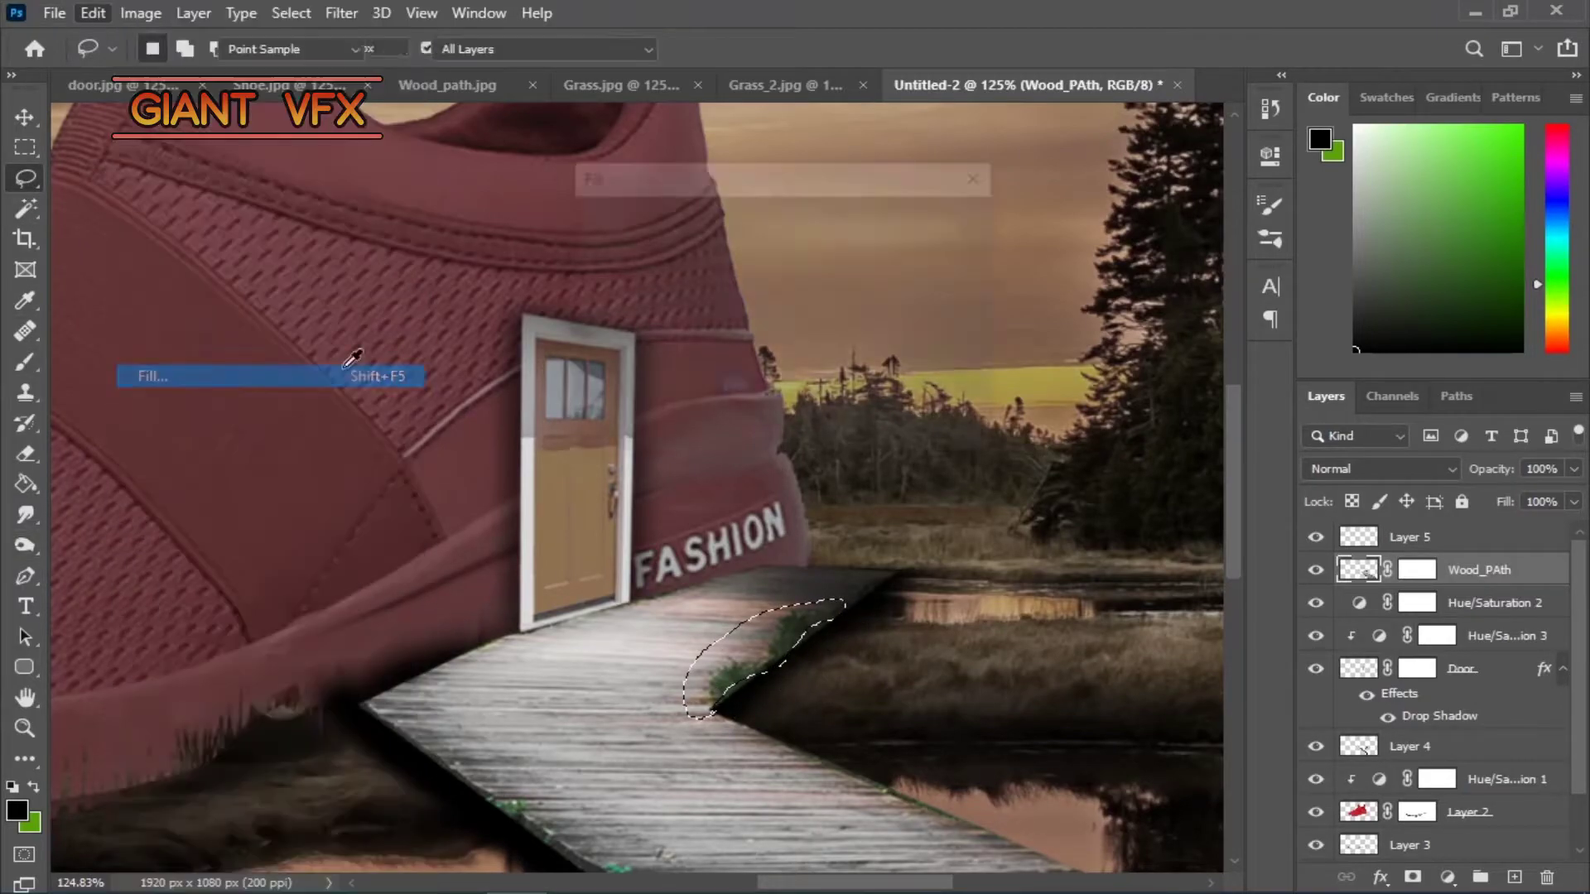
left_click(249, 365)
key("Return")
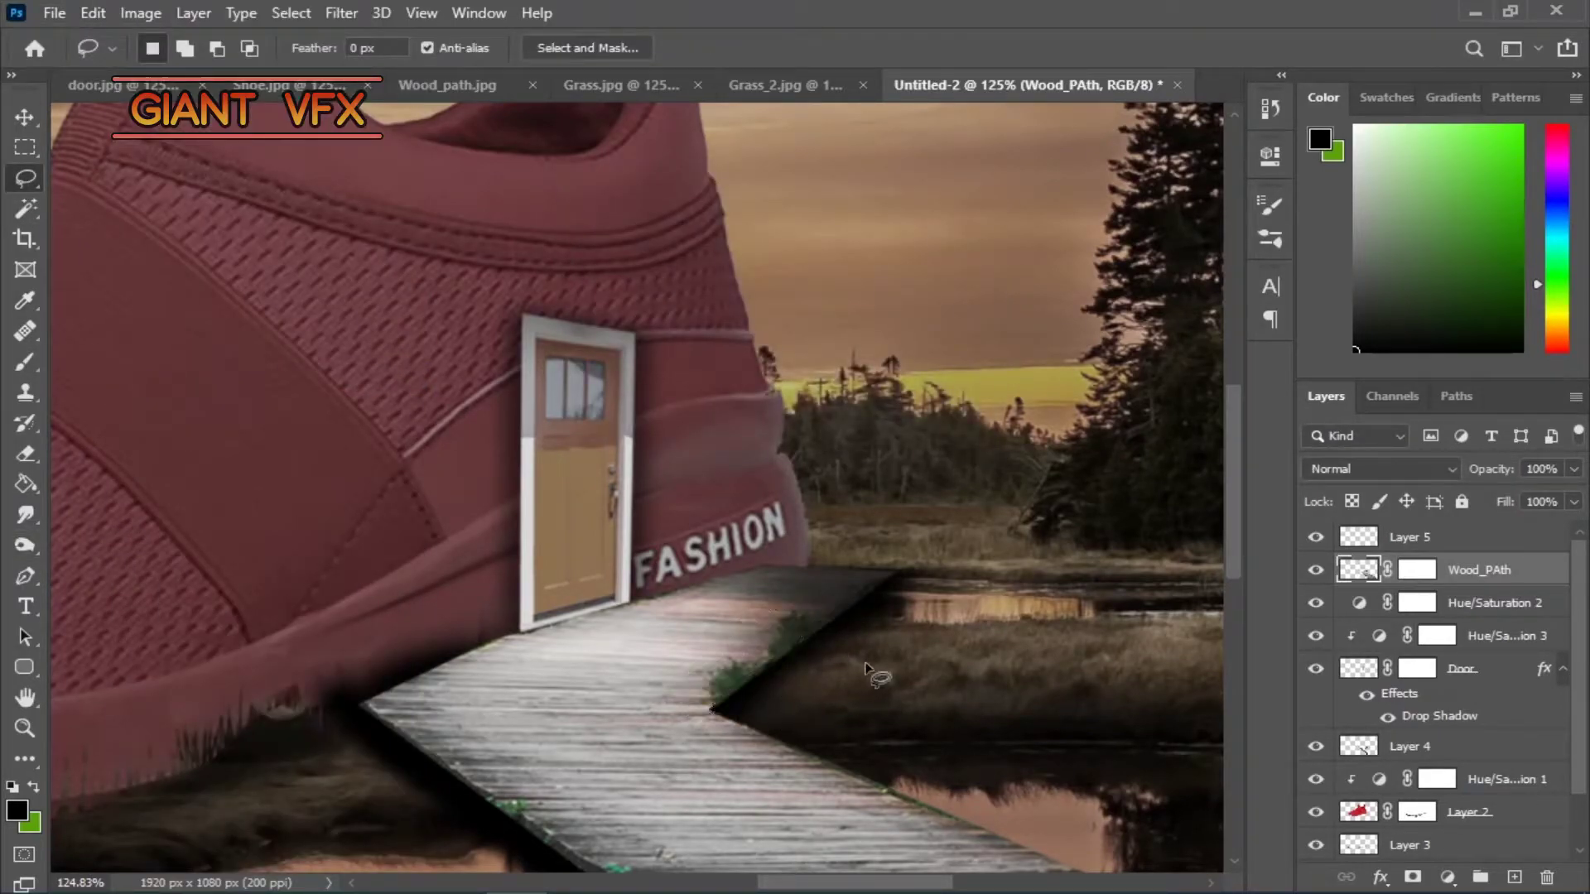
- Fill a Pen-path selection over the boardwalk's bend with a dark colour
key("p")
right_click(843, 624)
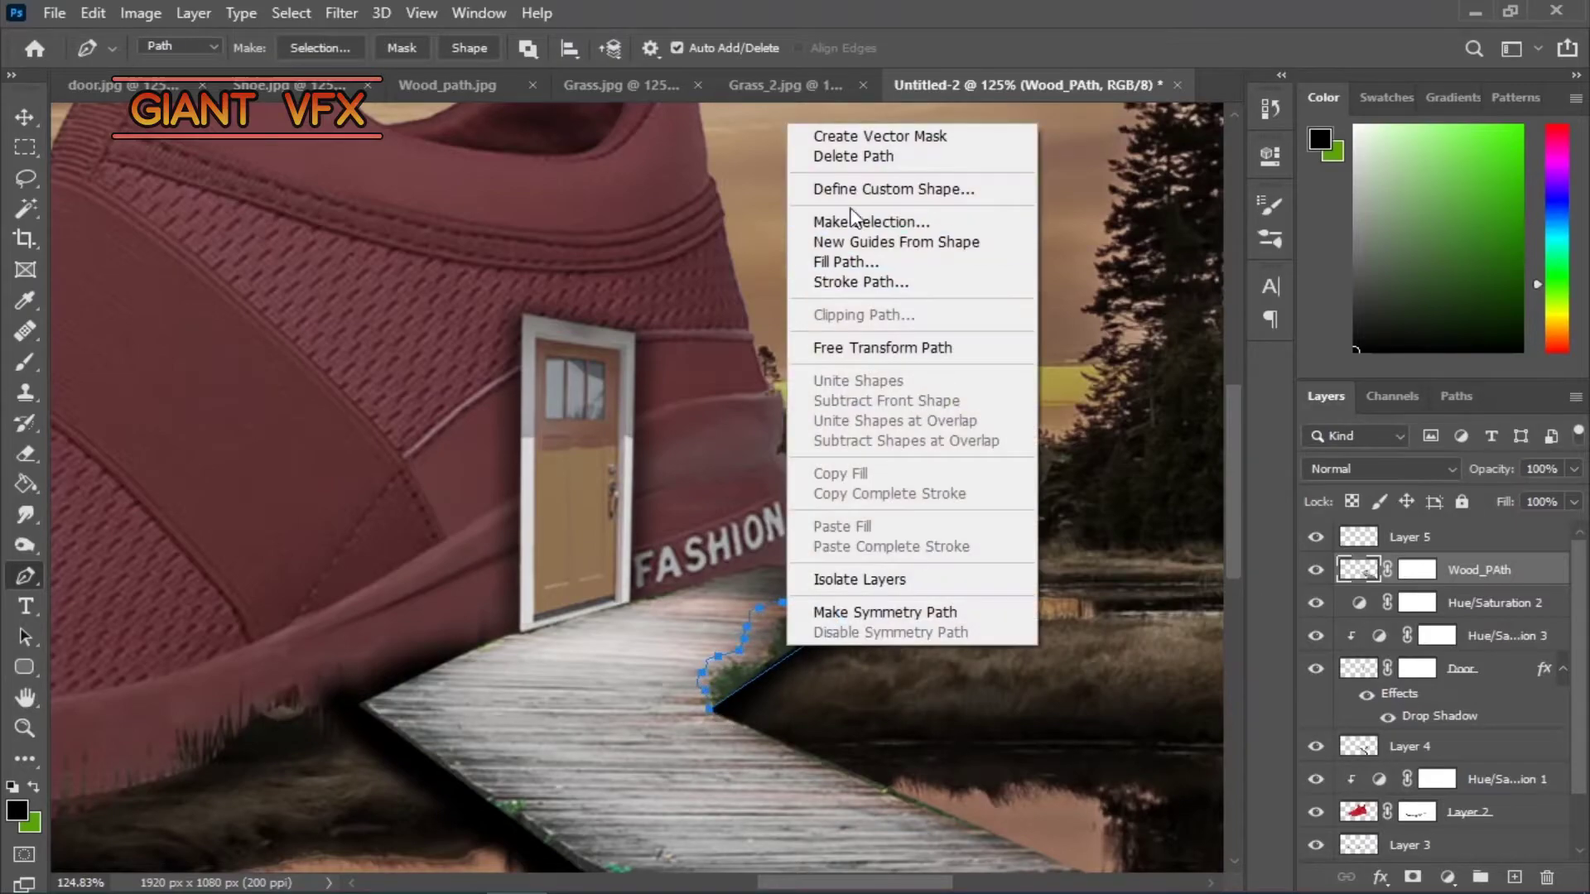
left_click(851, 216)
key("Return")
left_click(140, 12)
left_click(169, 376)
key("Return")
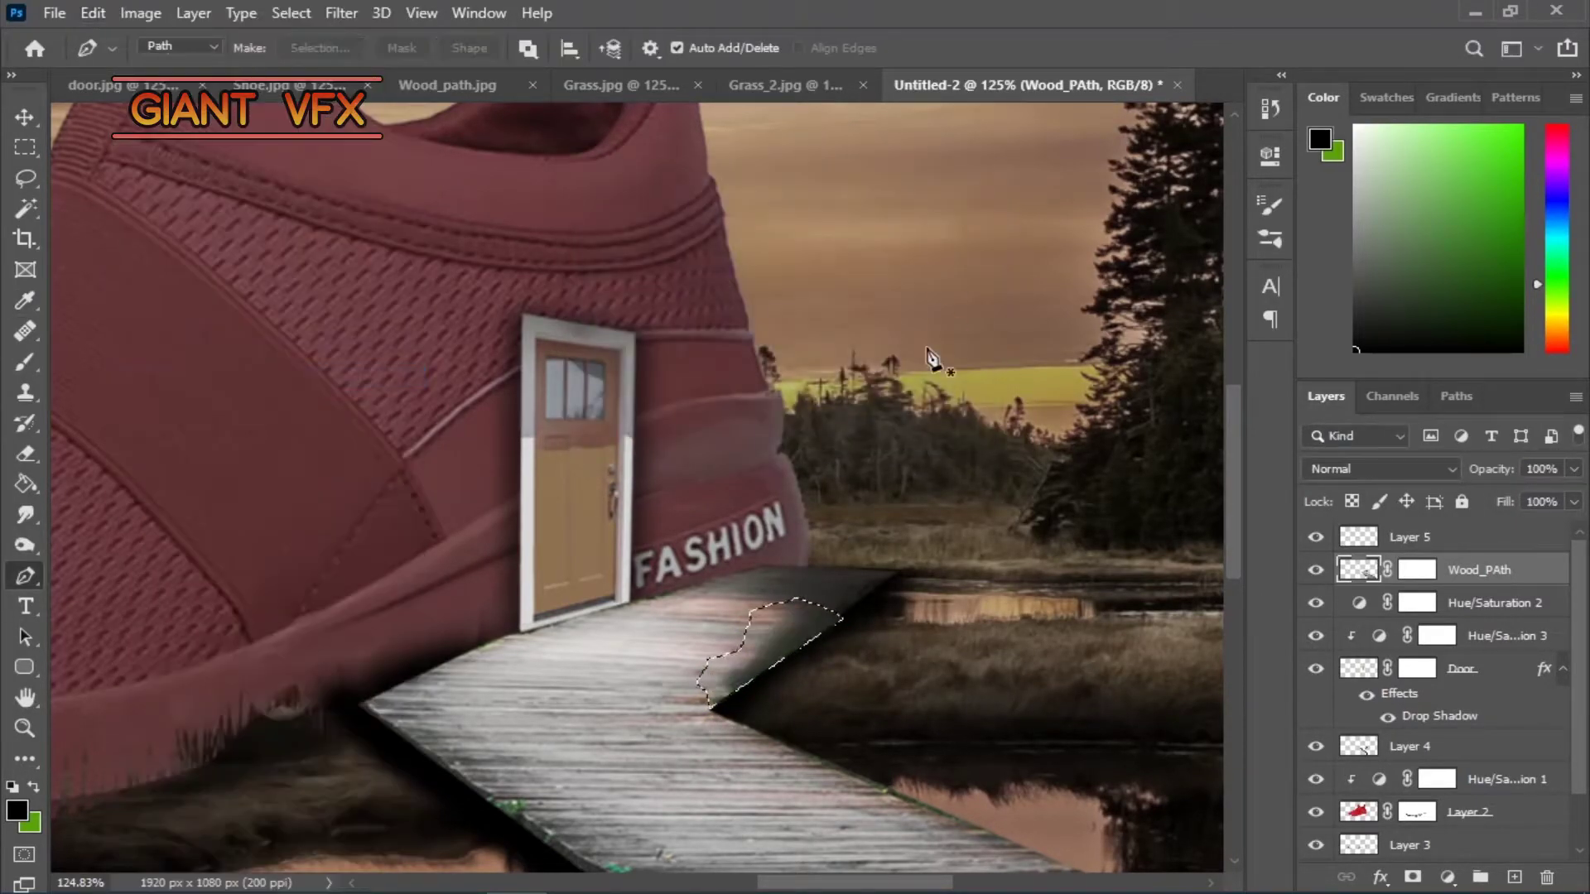
- Turn a second boardwalk path into a selection, then deselect
scroll(862, 667, "up", 2)
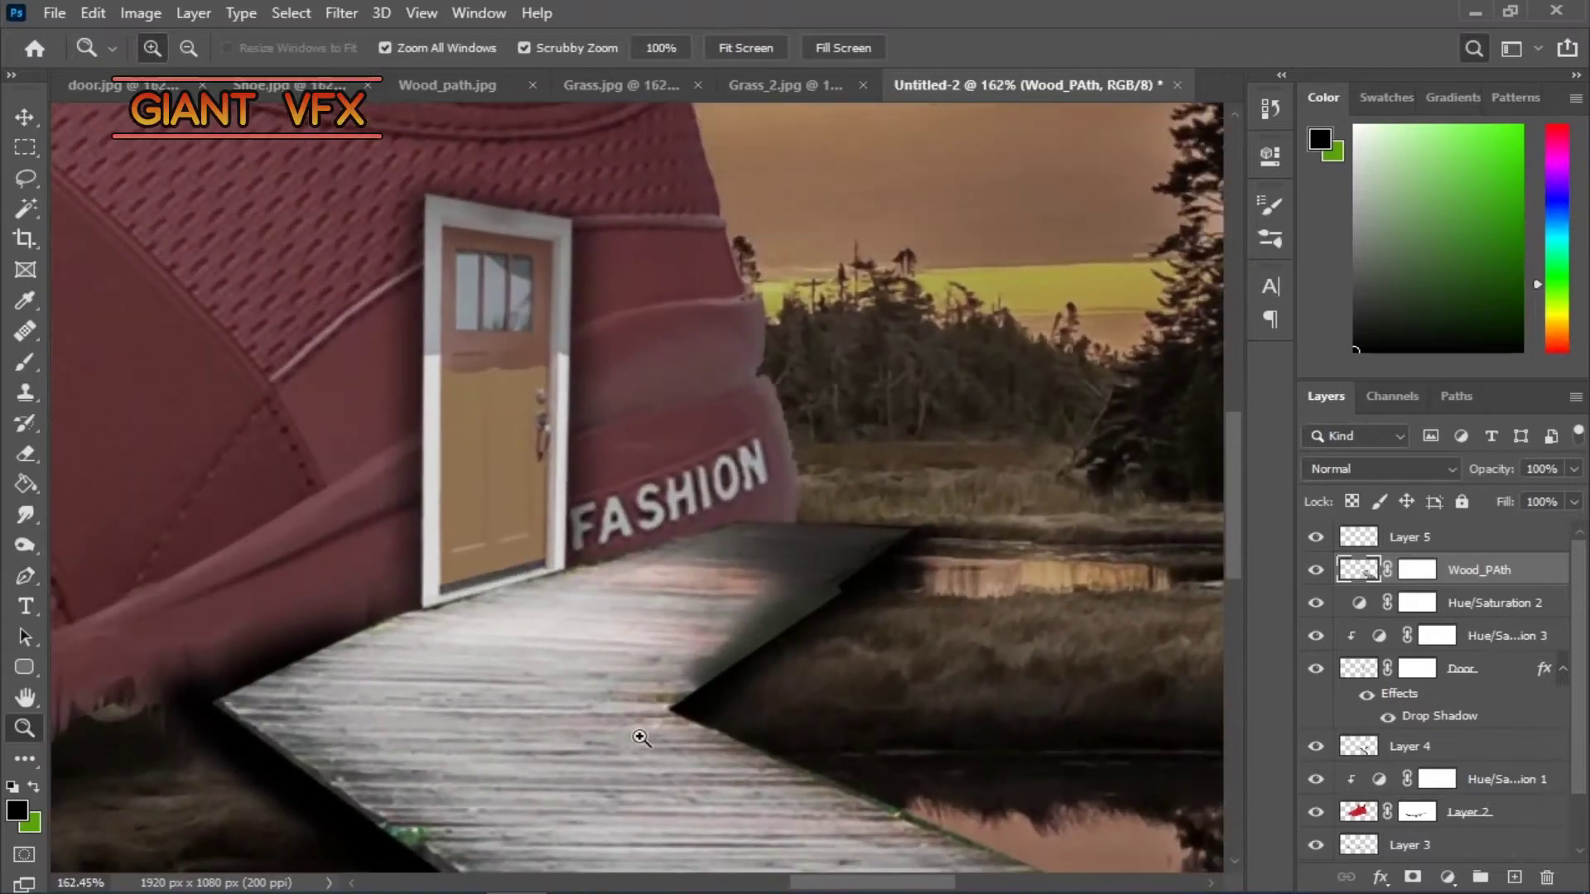
right_click(694, 714)
left_click(887, 224)
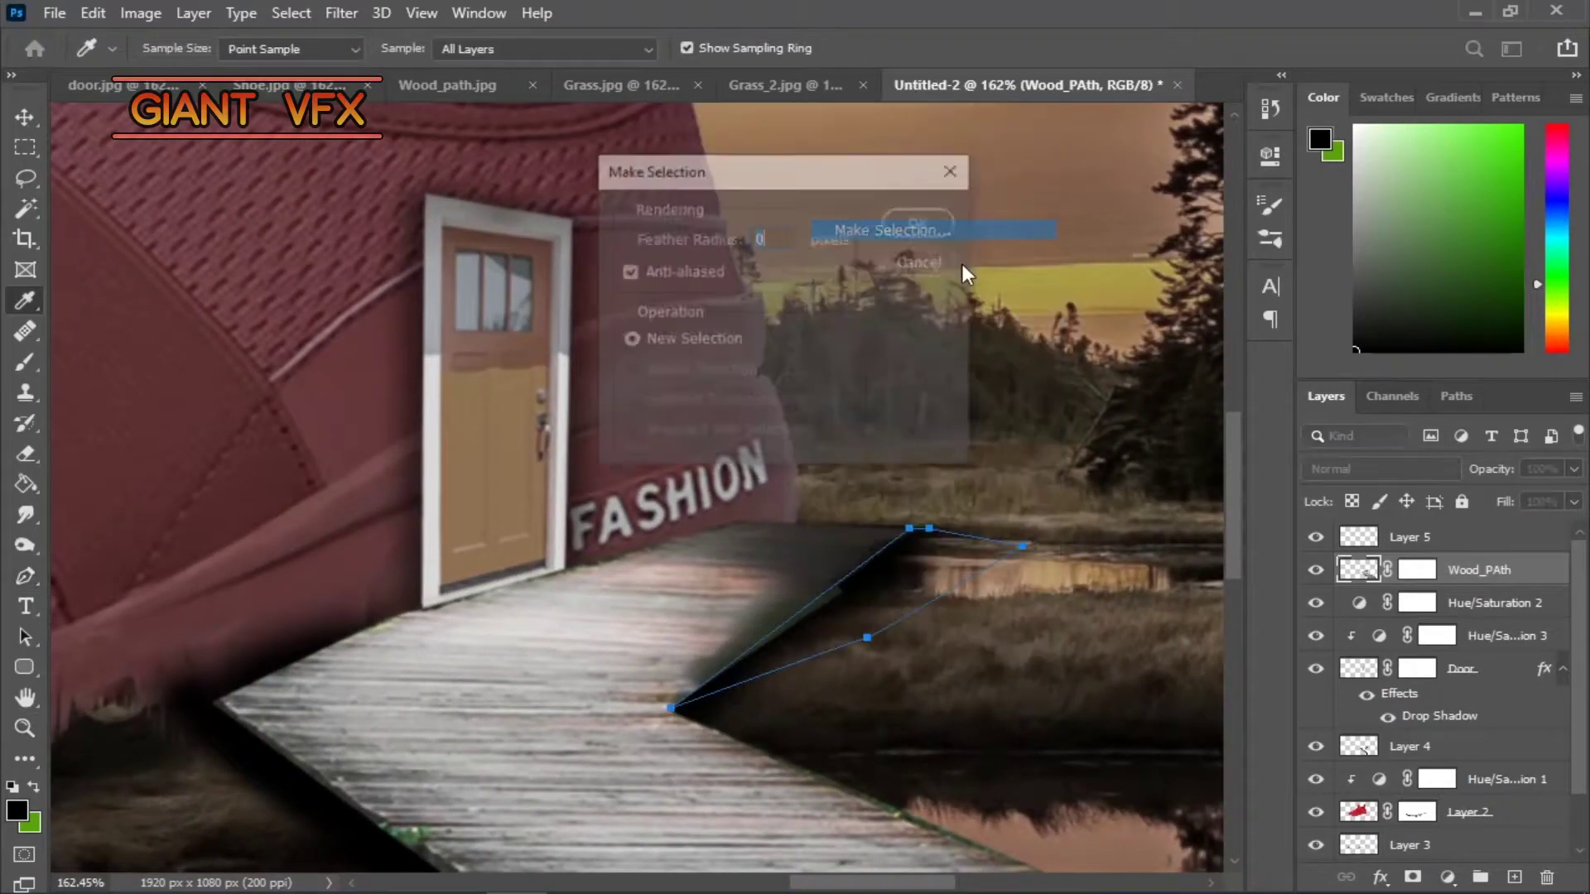
key("Return")
key("ctrl+d")
scroll(877, 640, "down", 1)
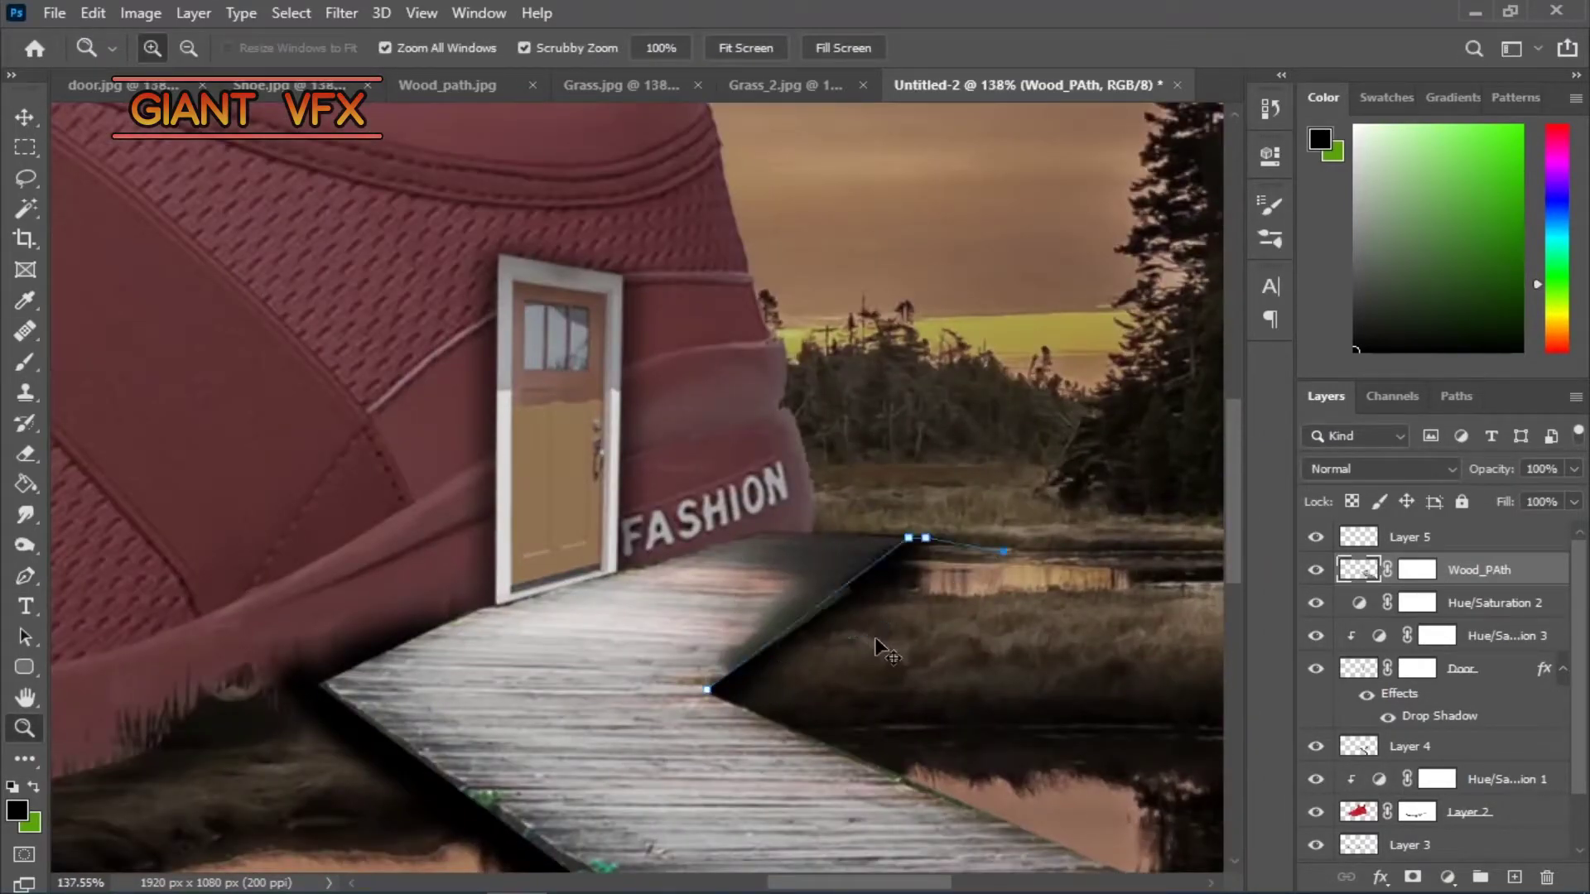
- Make a path-based selection to trim the grass at the boardwalk's inner corner
key("p")
right_click(785, 634)
left_click(861, 195)
key("Return")
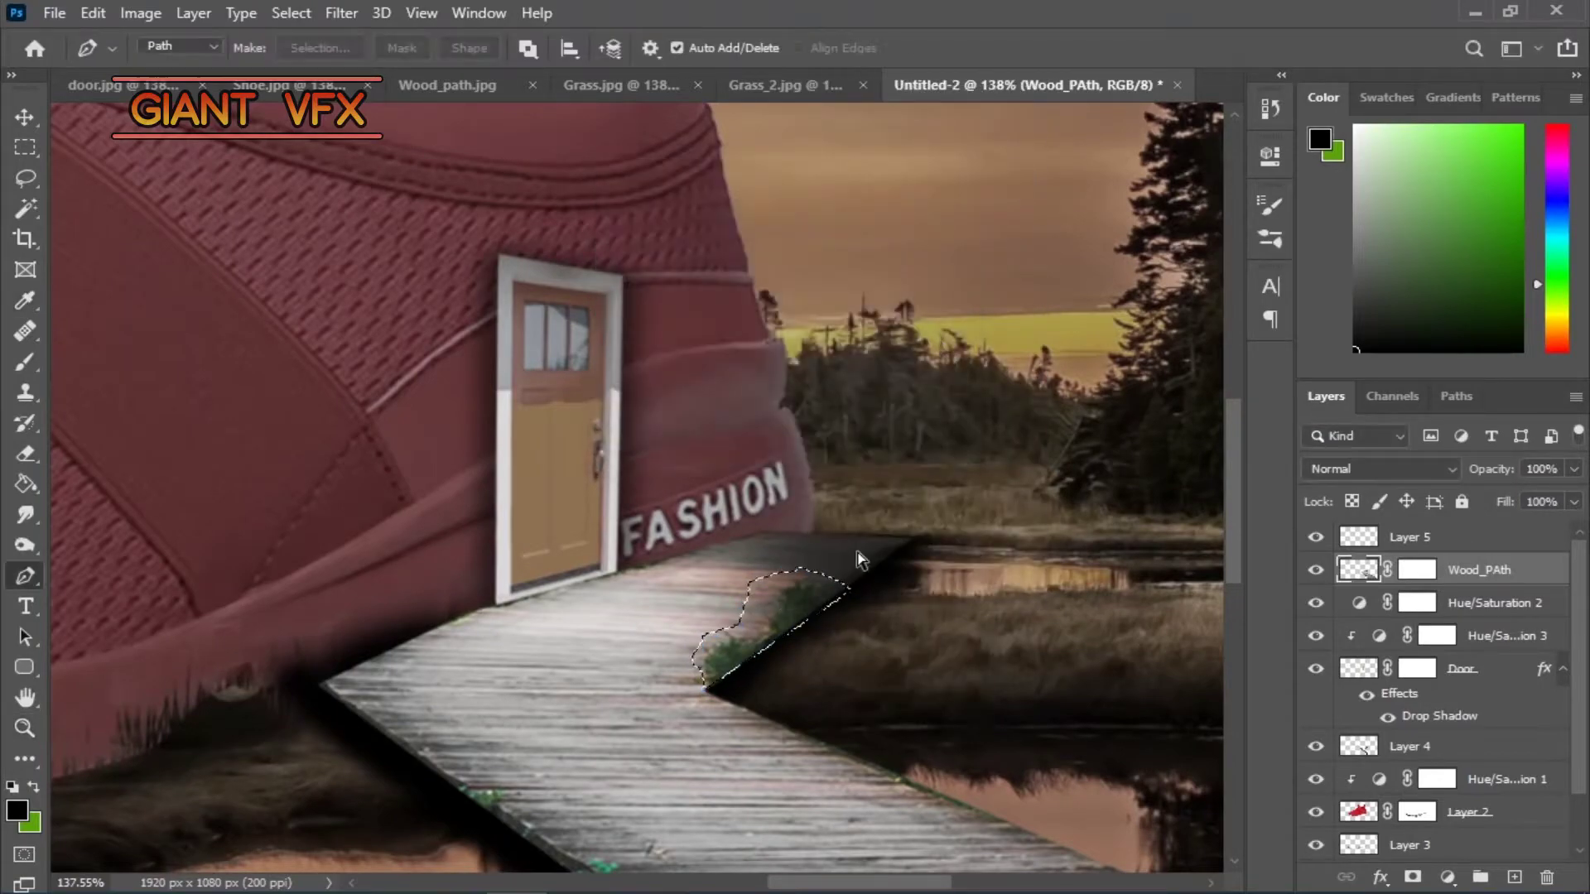
scroll(911, 696, "down", 3)
scroll(792, 558, "down", 2)
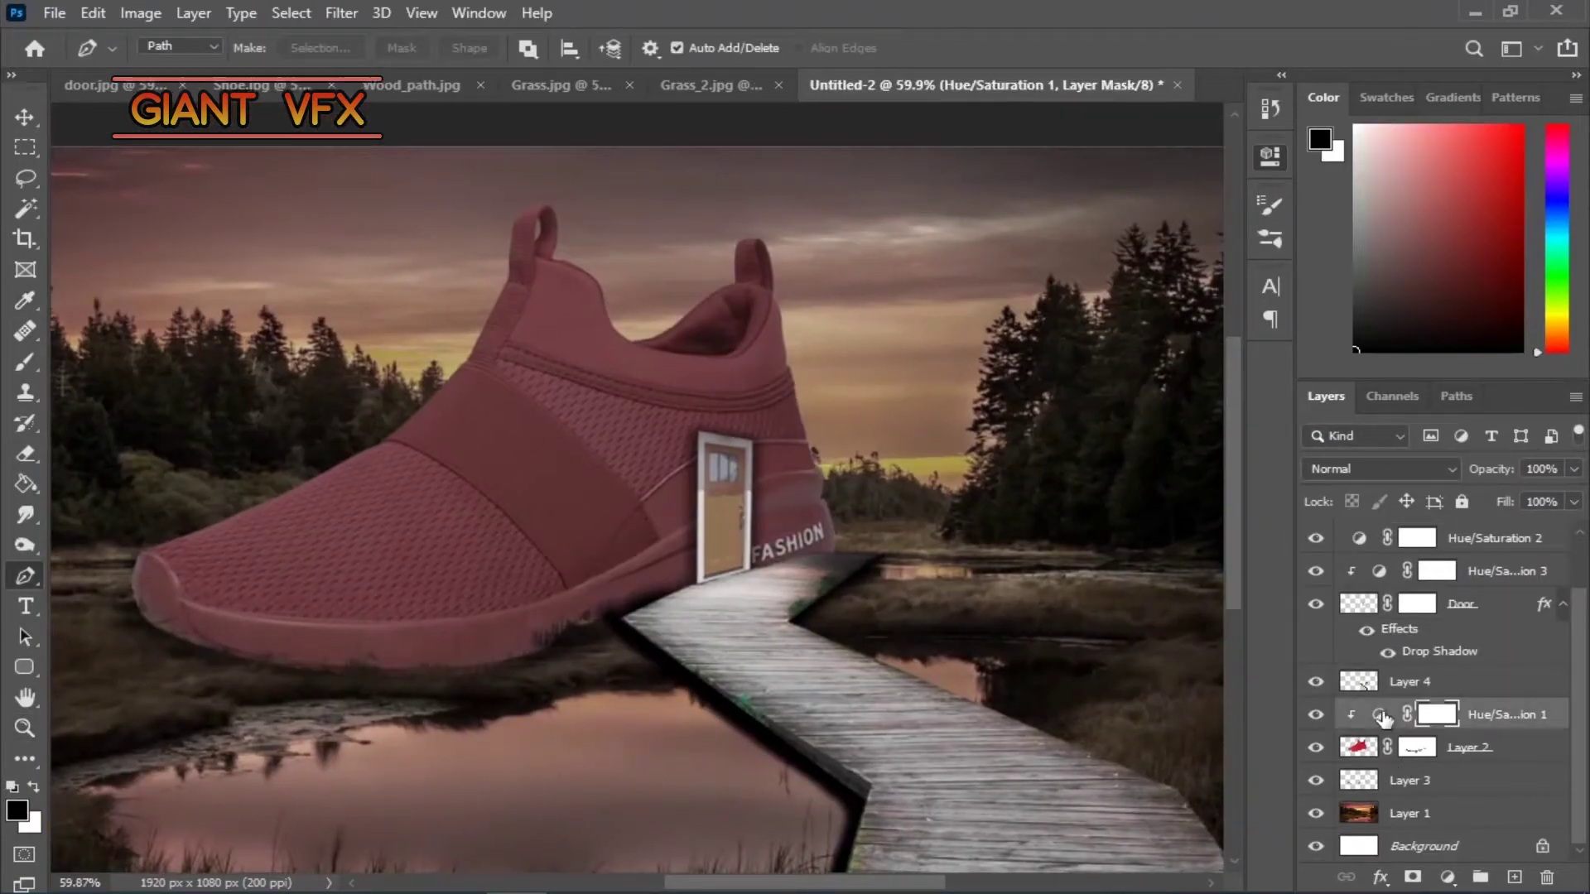
- Retune Hue/Saturation 1 so the shoe sits near Saturation -7 and Lightness -17
double_click(1379, 714)
left_click_drag(1135, 363, 1171, 366)
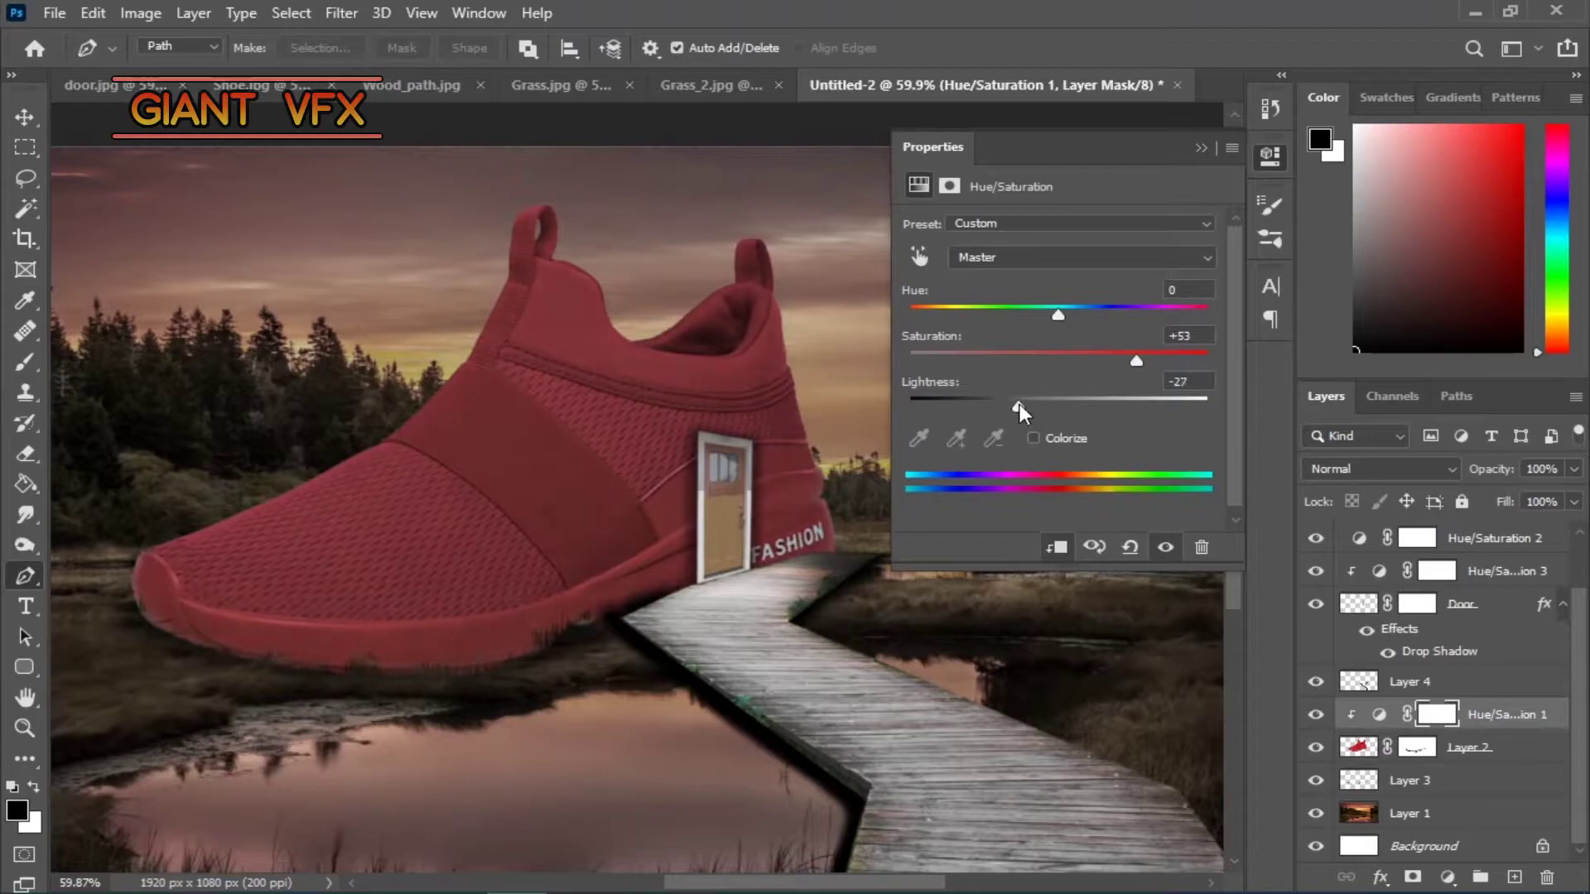
left_click_drag(1020, 405, 1032, 406)
left_click(1208, 149)
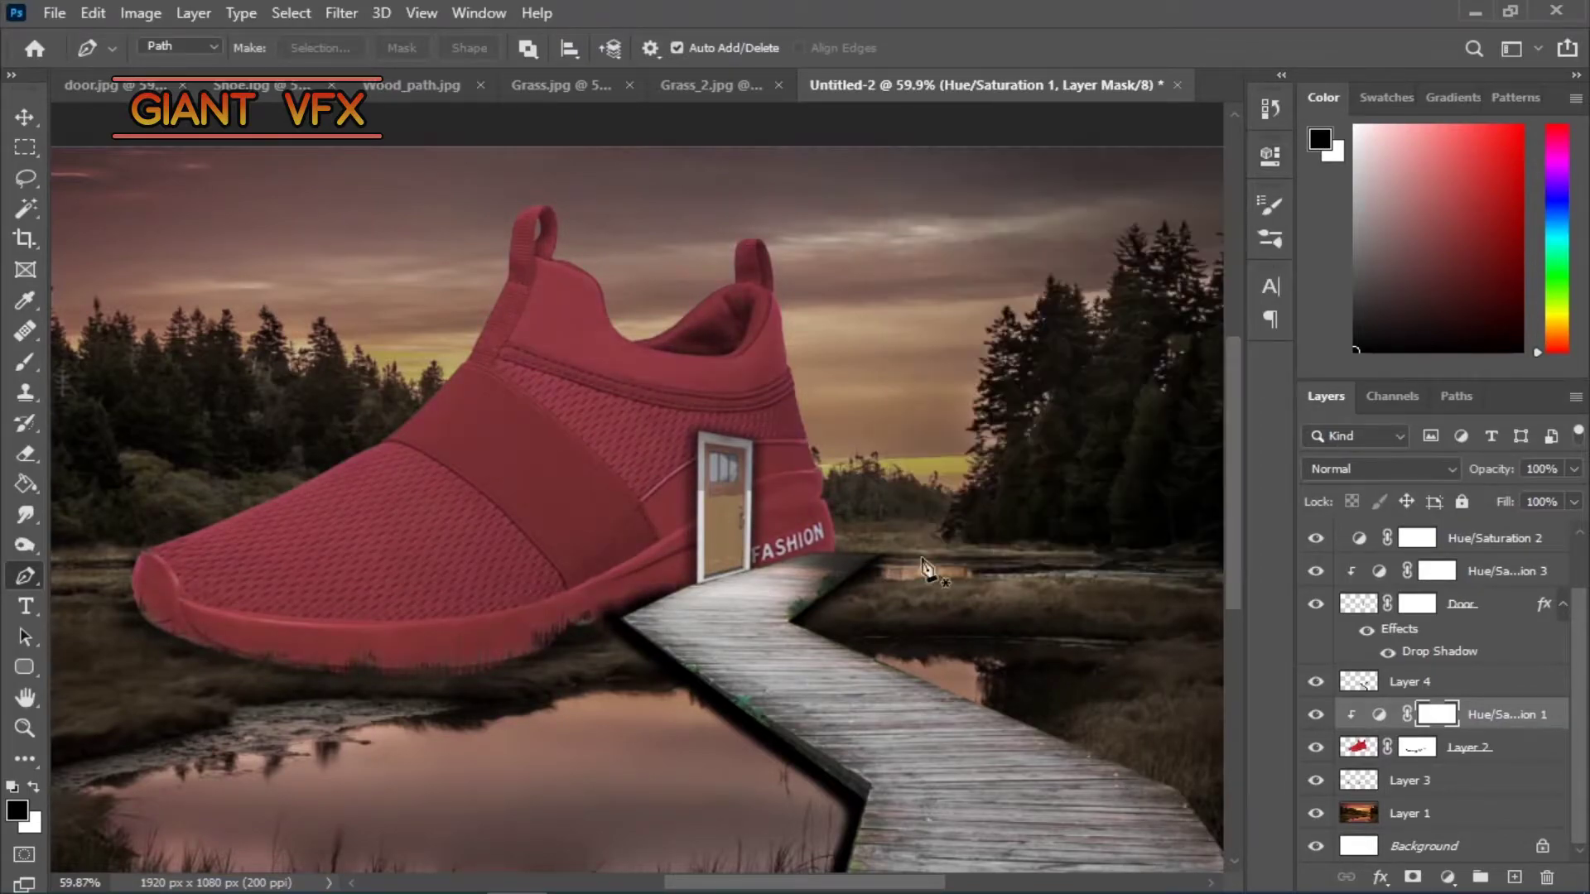
scroll(927, 526, "down", 2)
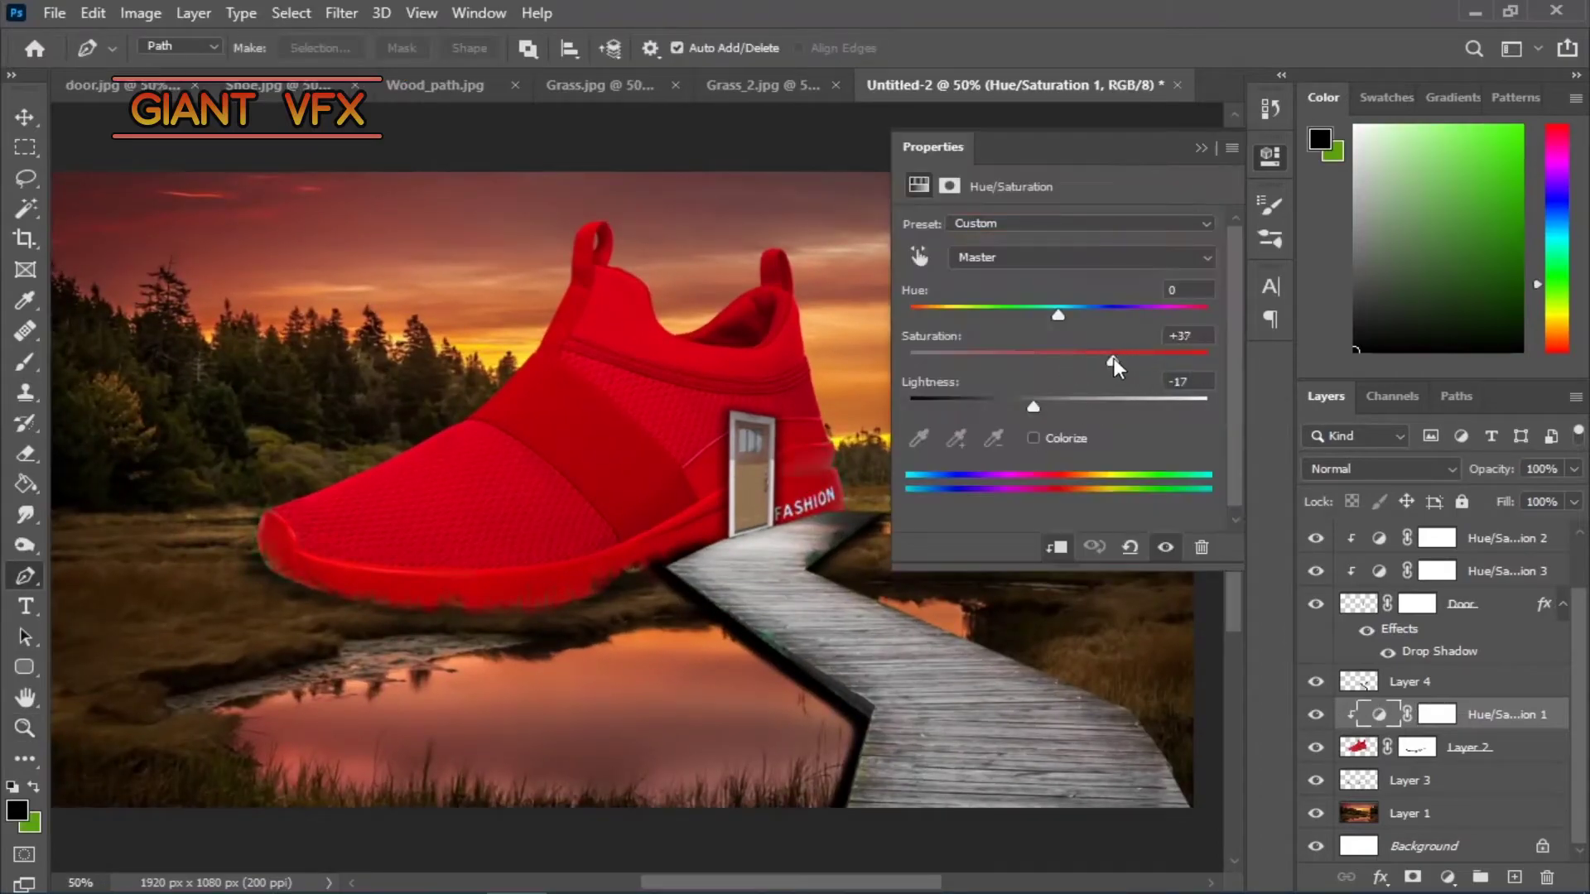
mouse_move(1104, 362)
left_mouse_down()
mouse_move(962, 362)
mouse_move(1046, 362)
left_mouse_up()
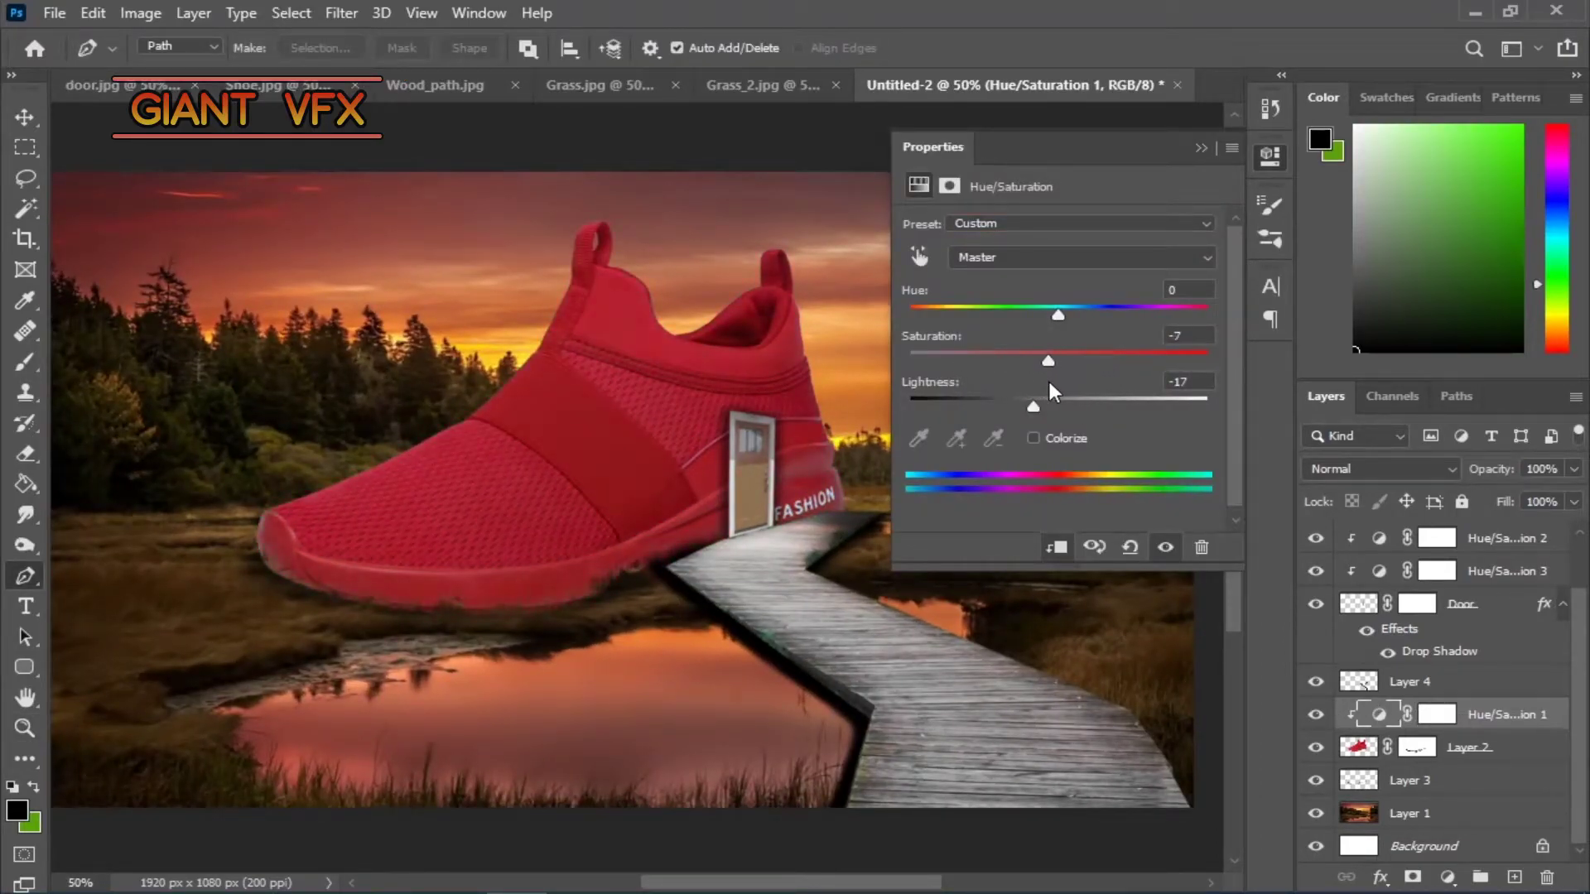
left_click(1201, 147)
scroll(1011, 397, "down", 2)
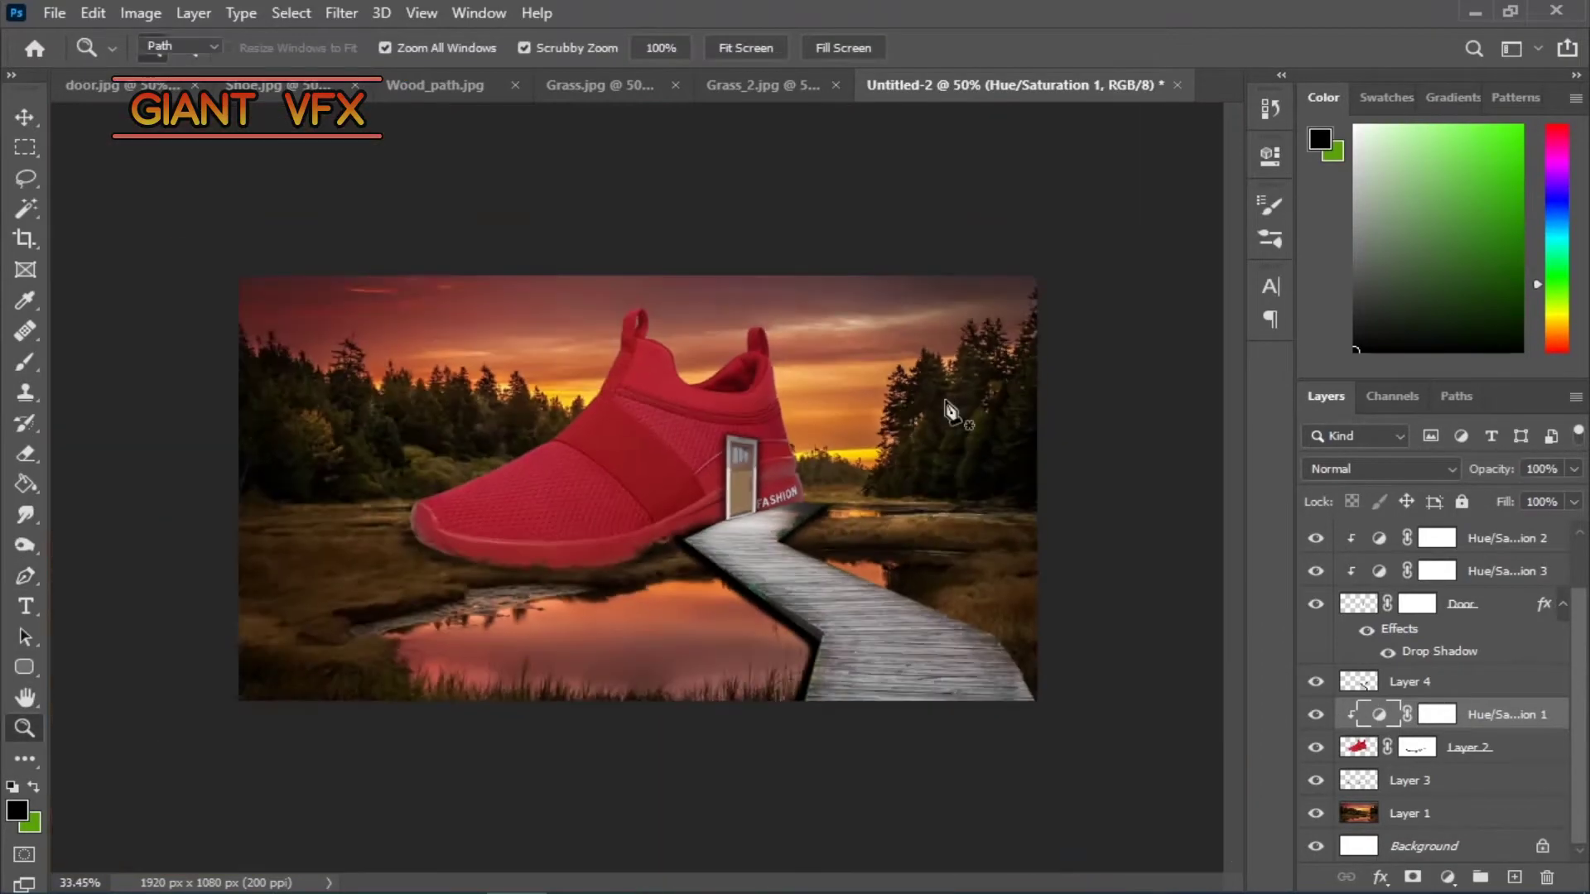
- Start a Field Blur from the Blur Gallery on the marsh background Layer 1
left_click(1408, 813)
left_click(341, 12)
left_click(696, 308)
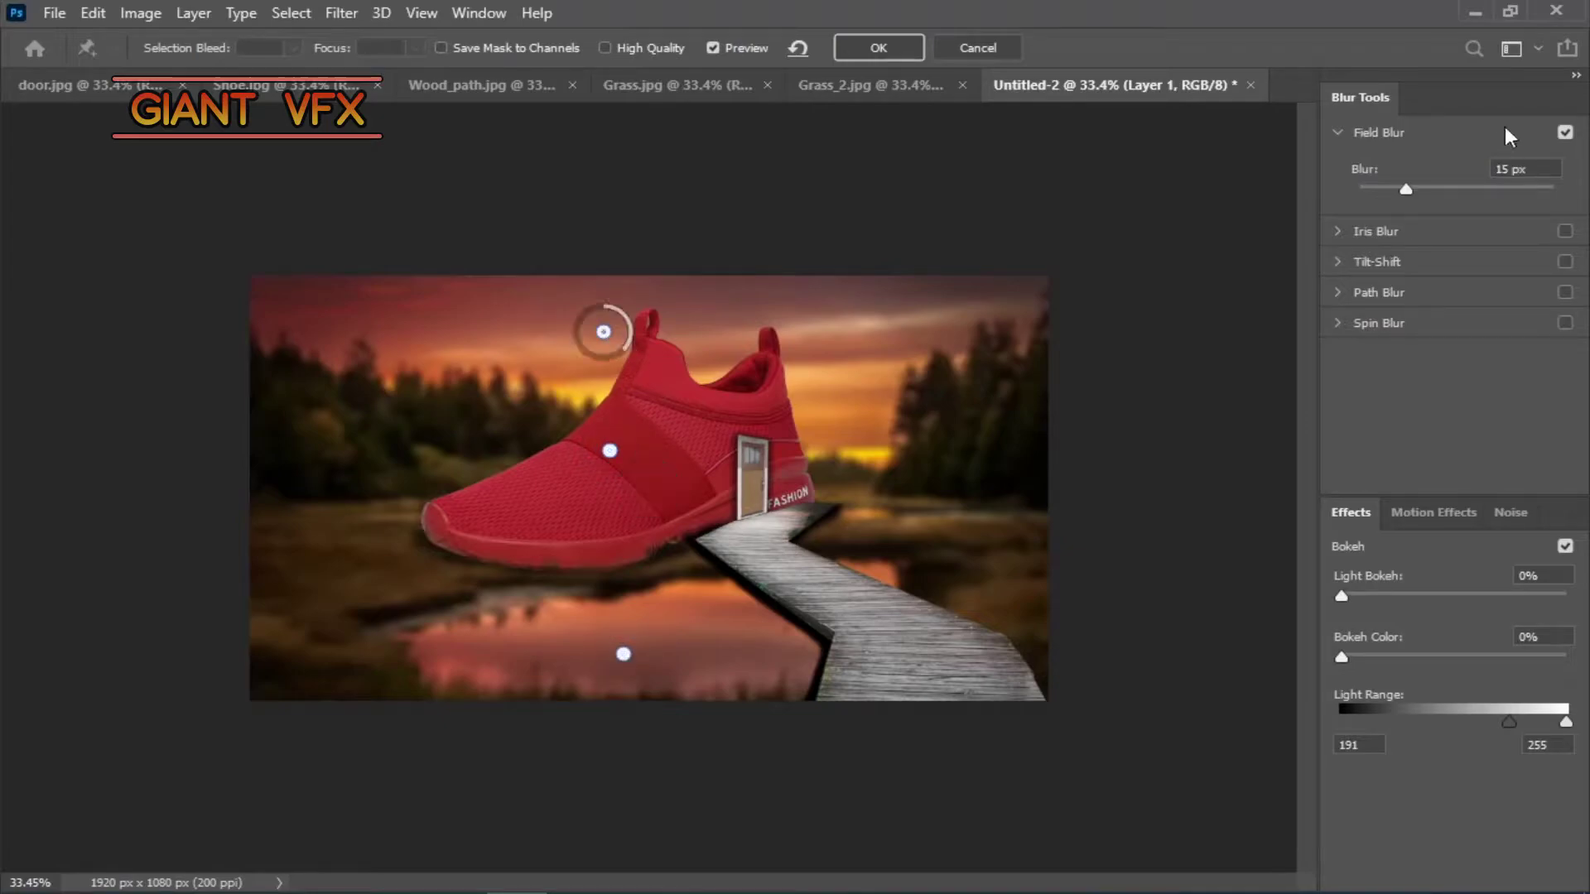
- Reduce the Field Blur on Layer 1 to 7 px and apply it
left_click_drag(1388, 189, 1358, 189)
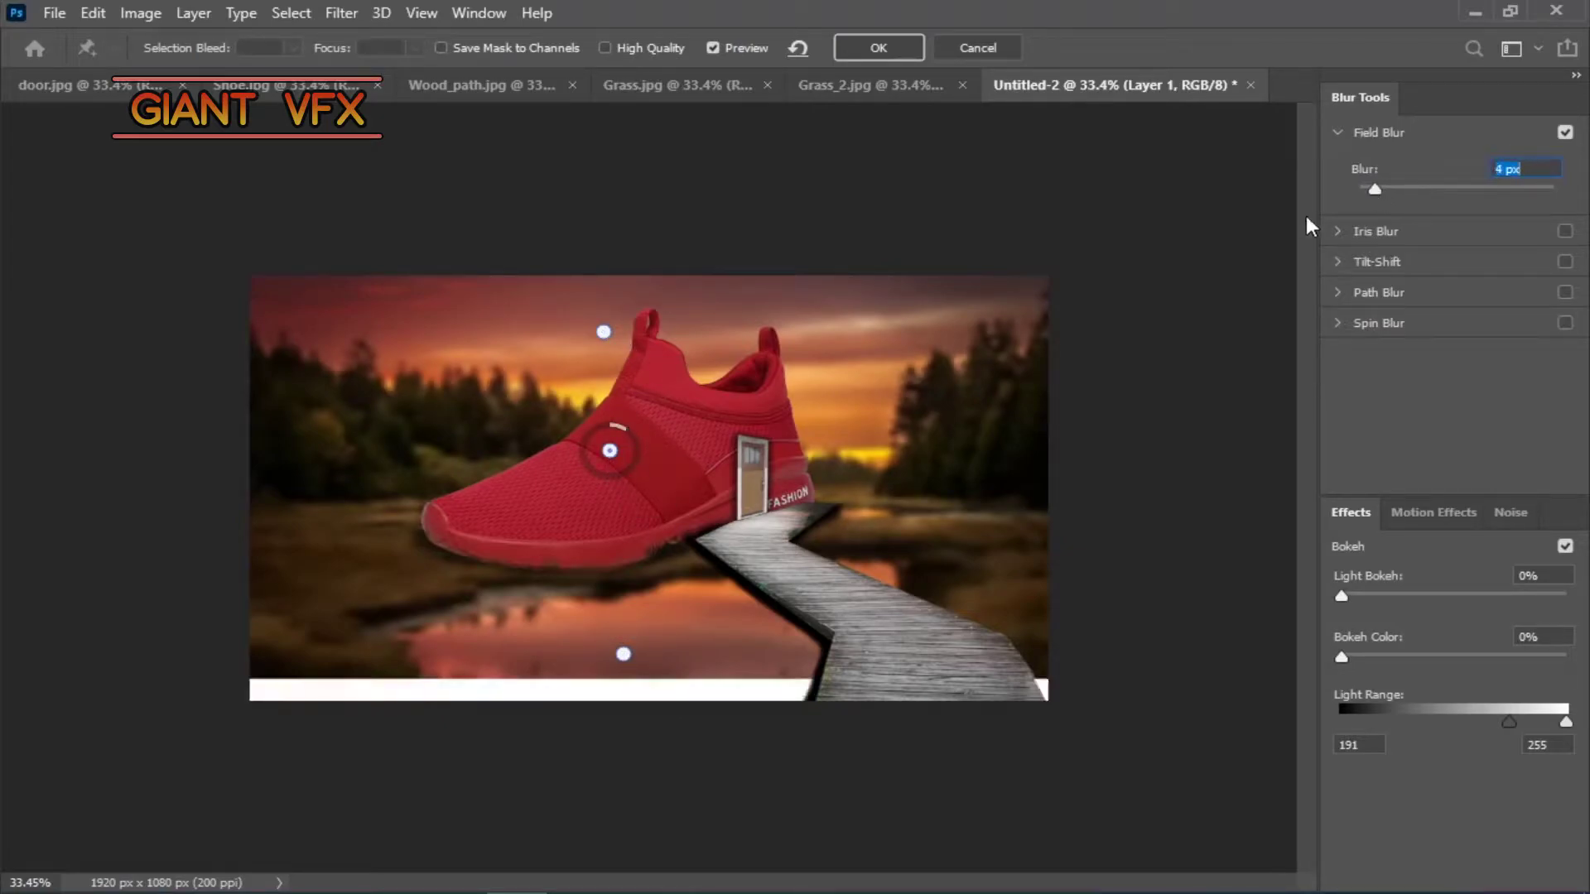
left_click(624, 654)
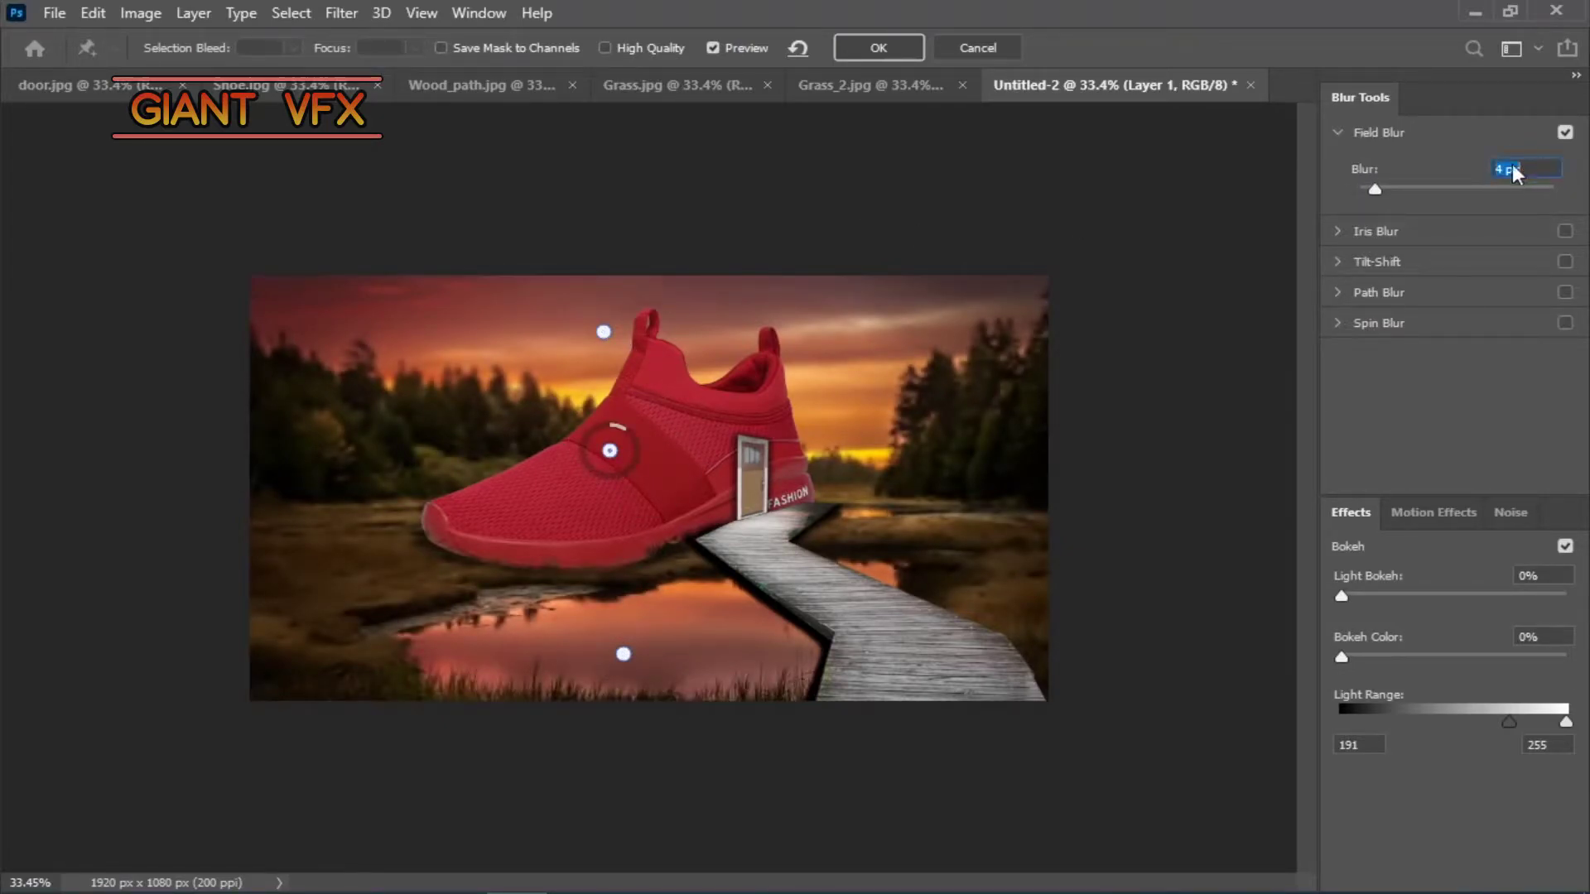
left_click(604, 332)
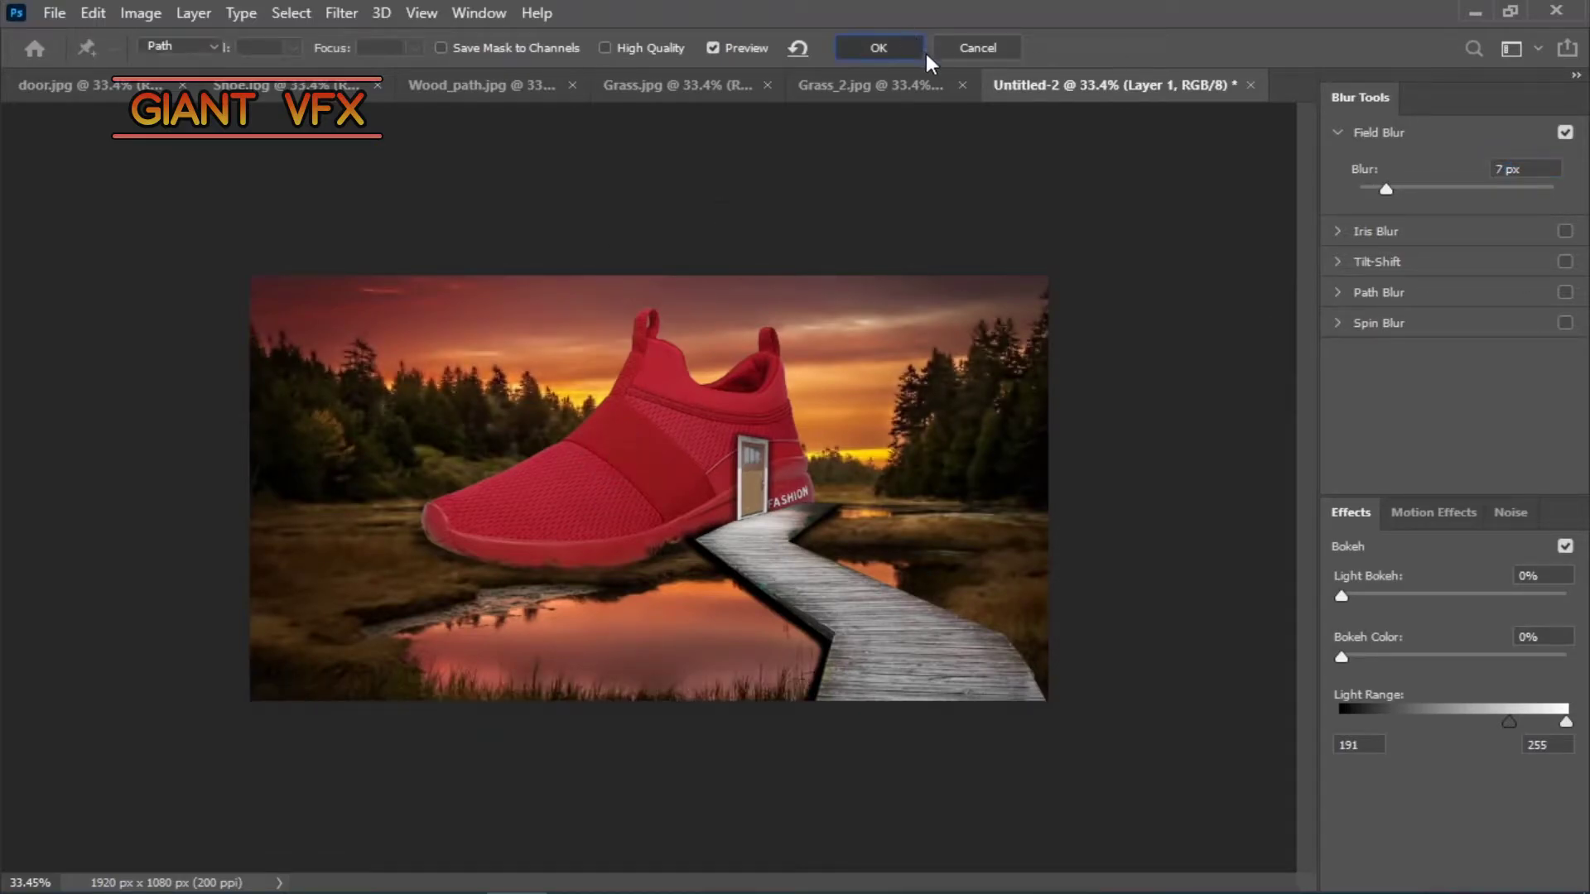
left_click(879, 47)
scroll(935, 570, "up", 3)
- Lower Layer 4's opacity to 63%
left_click(1370, 748)
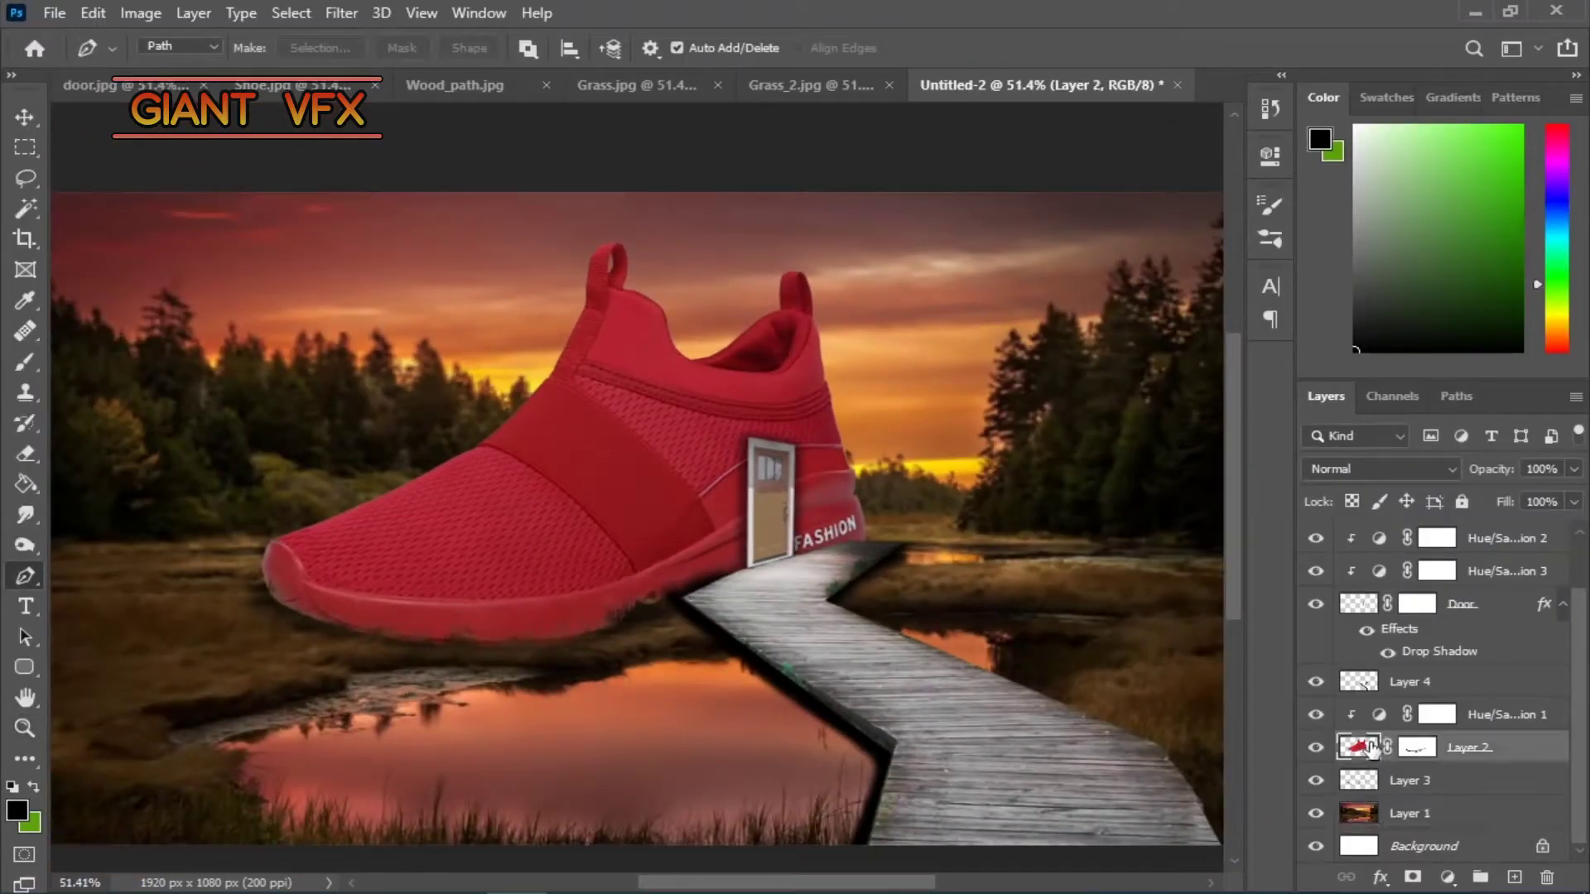
key("b")
left_click(1365, 684)
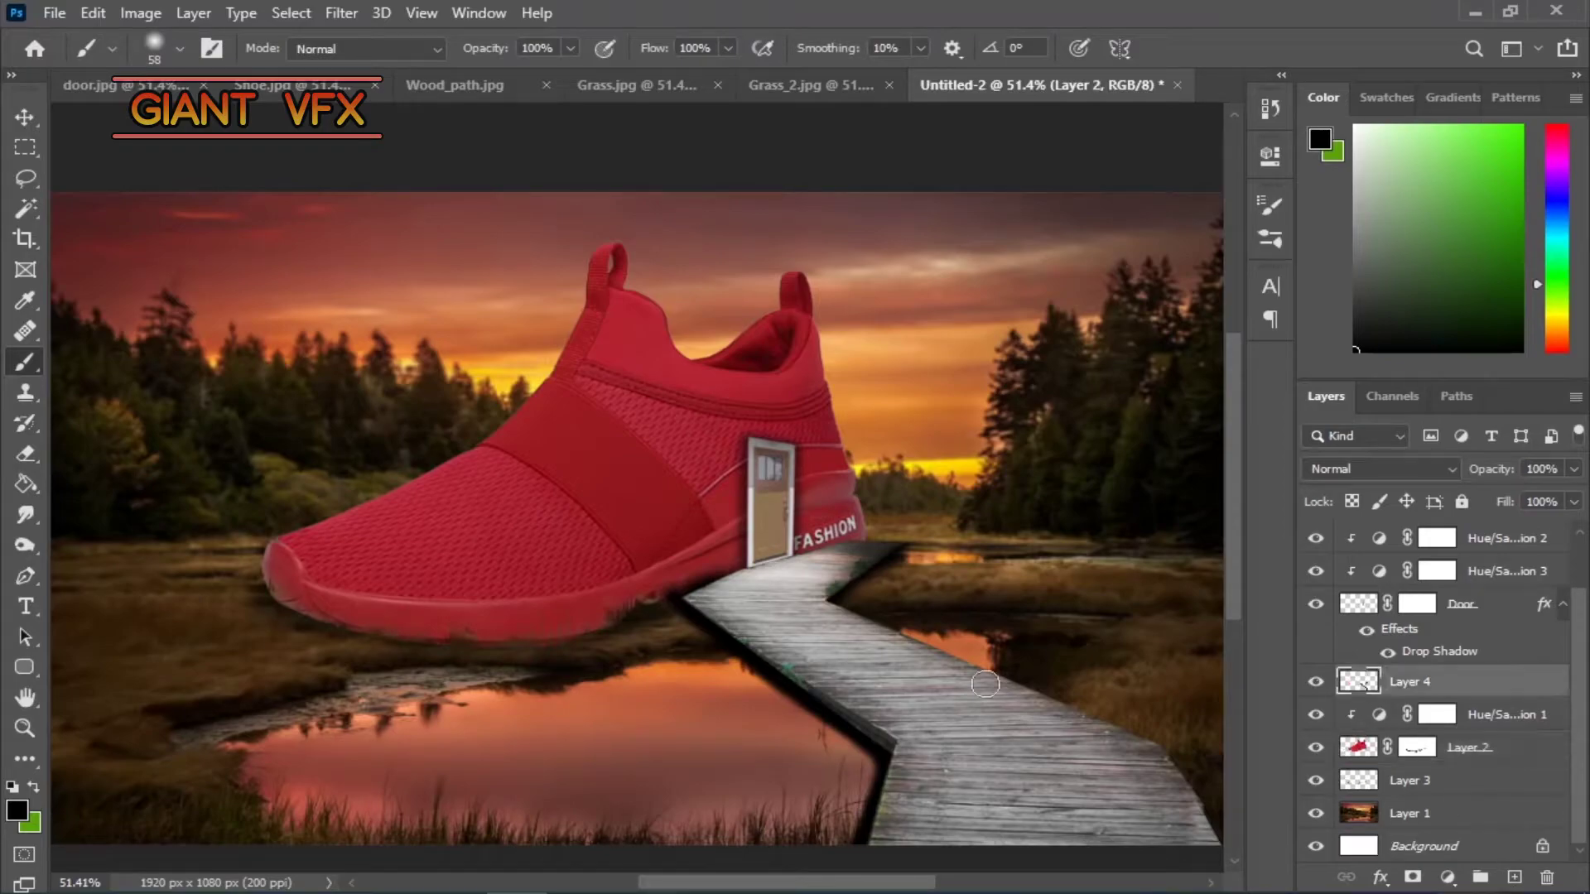
key("alt+bracketleft")
key("alt+bracketleft")
key("alt+bracketleft")
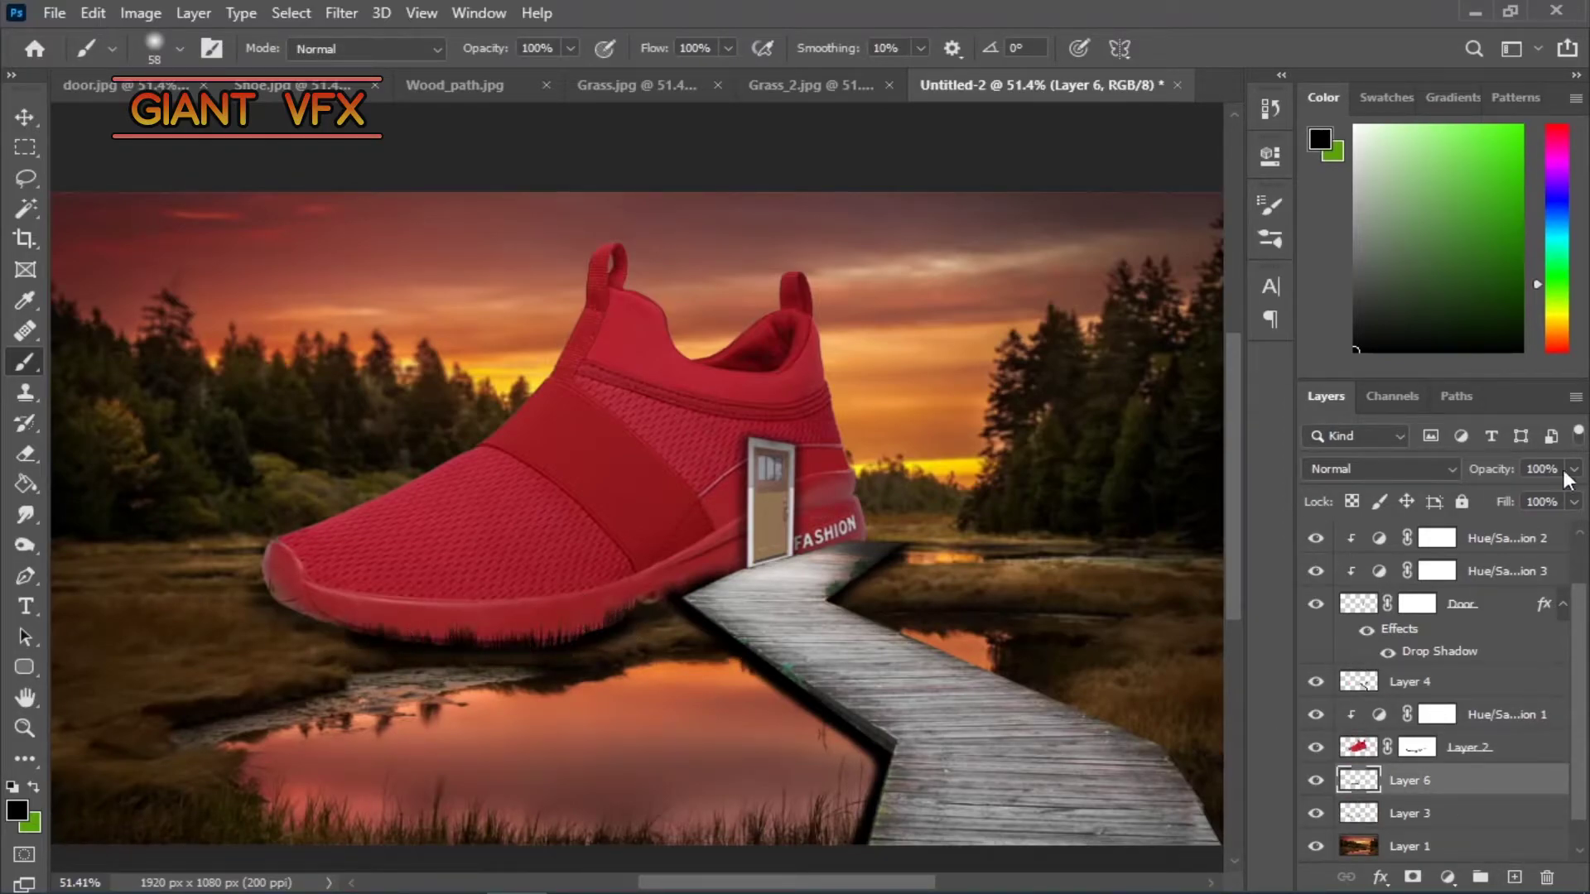
key("ctrl+plus")
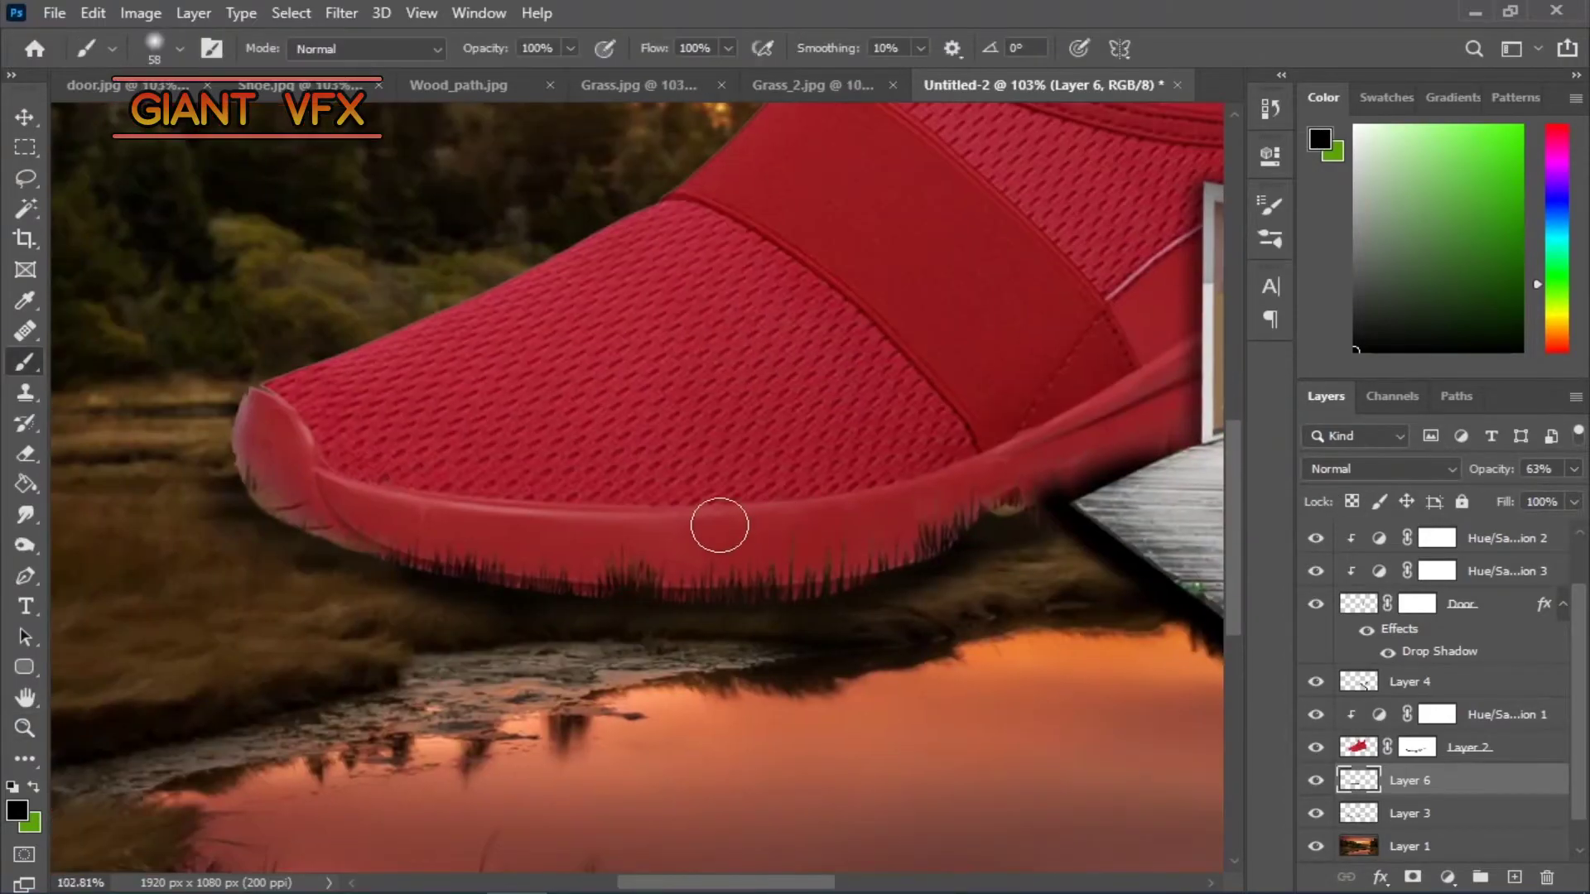
- Turn the shoe's front-sole pen outline into a selection
key("p")
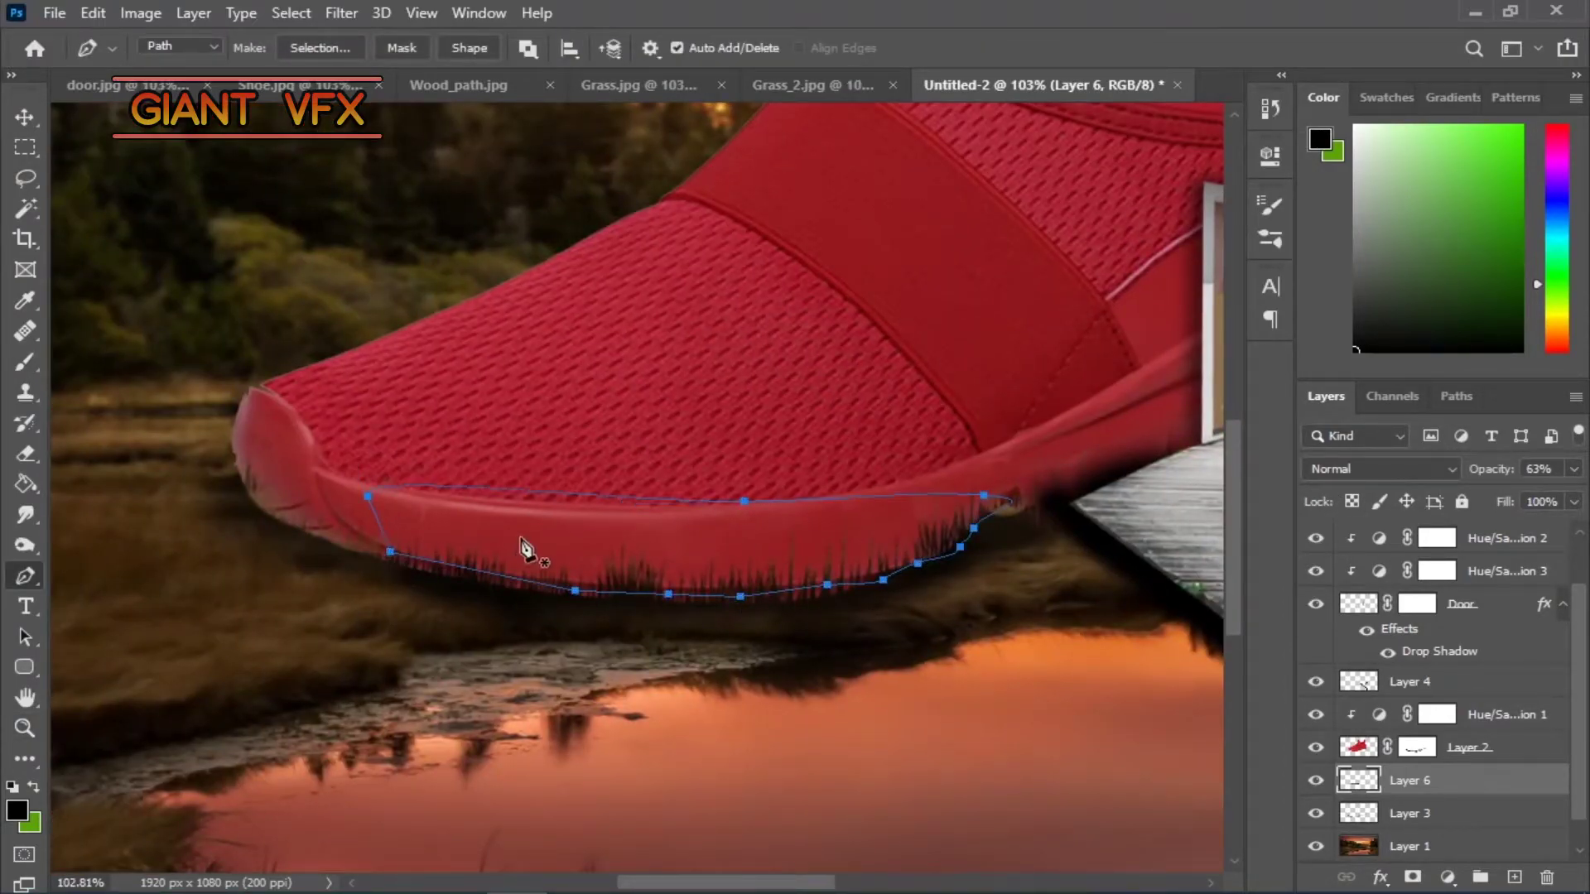
right_click(524, 548)
left_click(580, 157)
left_click(911, 214)
key("ctrl+0")
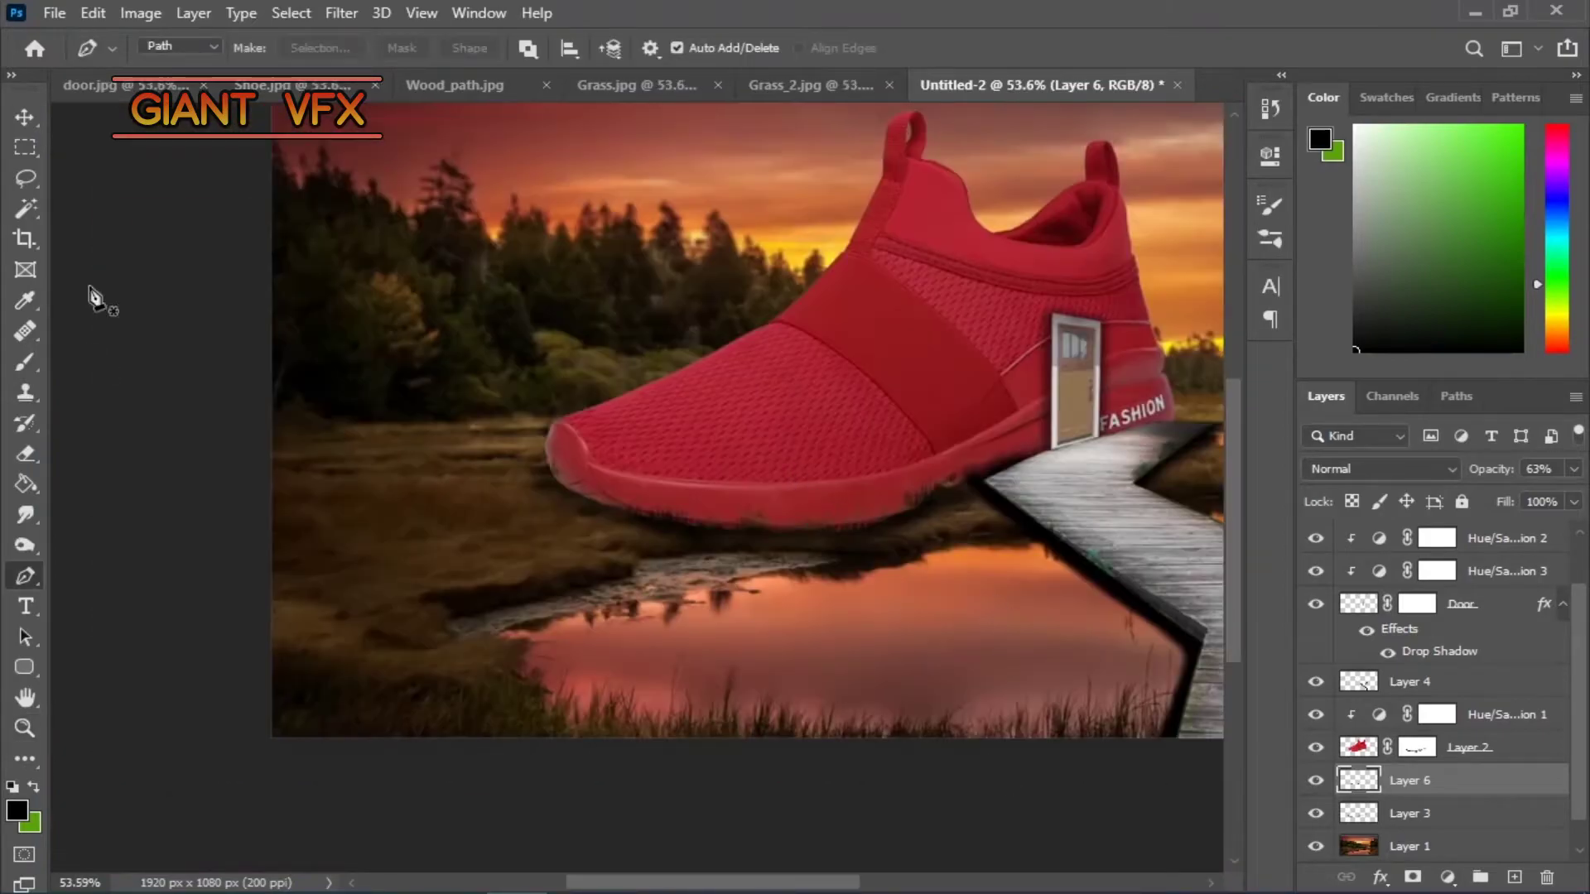
- Paint the shoe layer's mask along the sole with a grass-tuft brush
key("b")
right_click(580, 331)
key("Escape")
left_click(1417, 747)
right_click(729, 530)
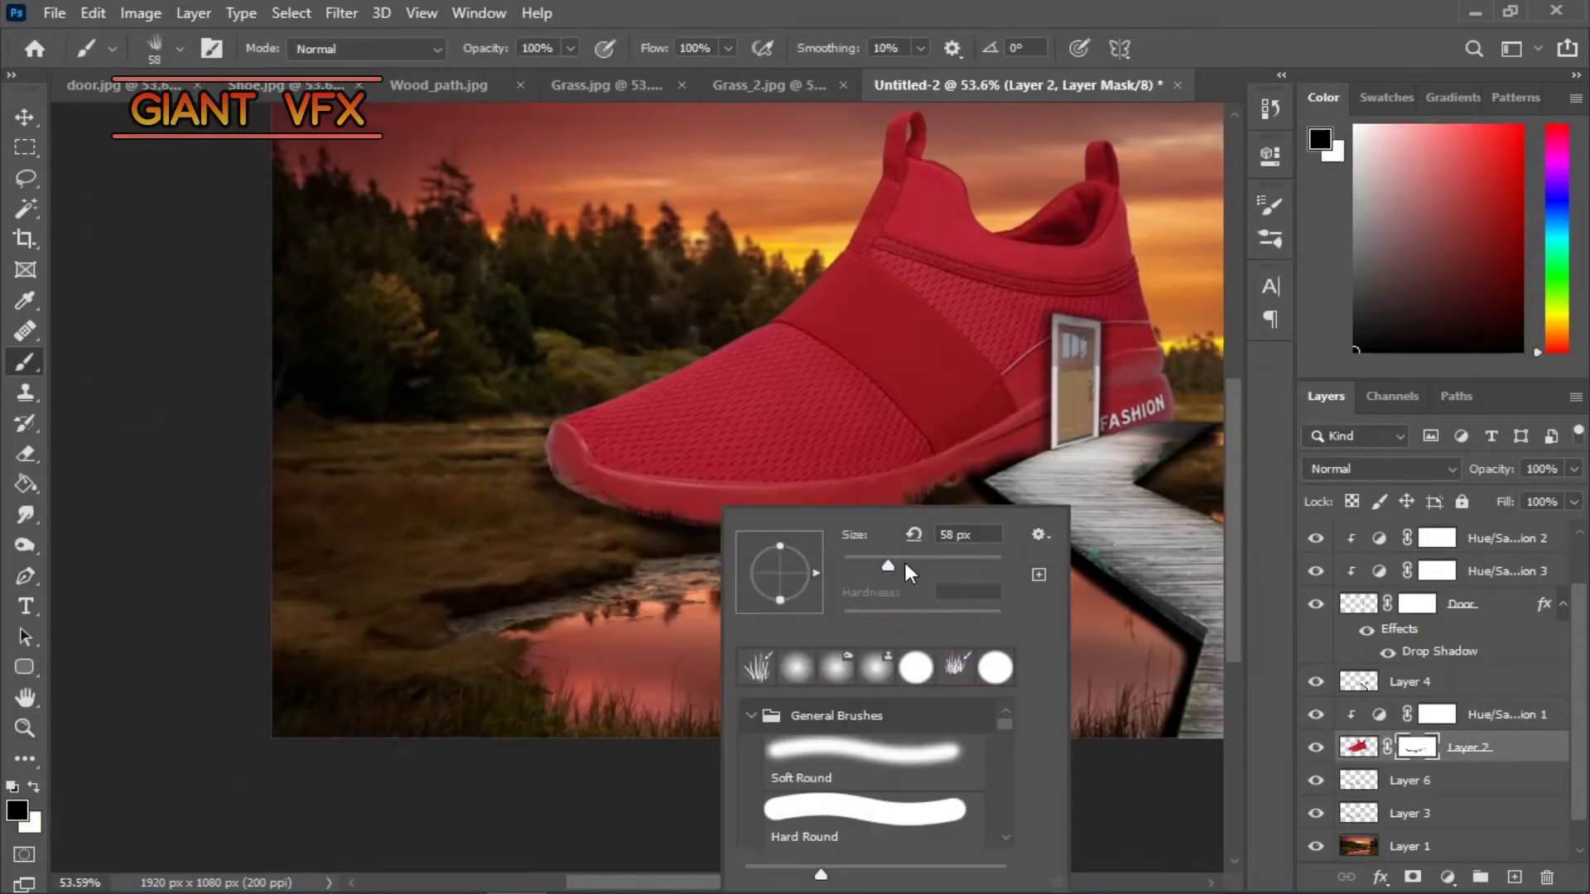
double_click(797, 666)
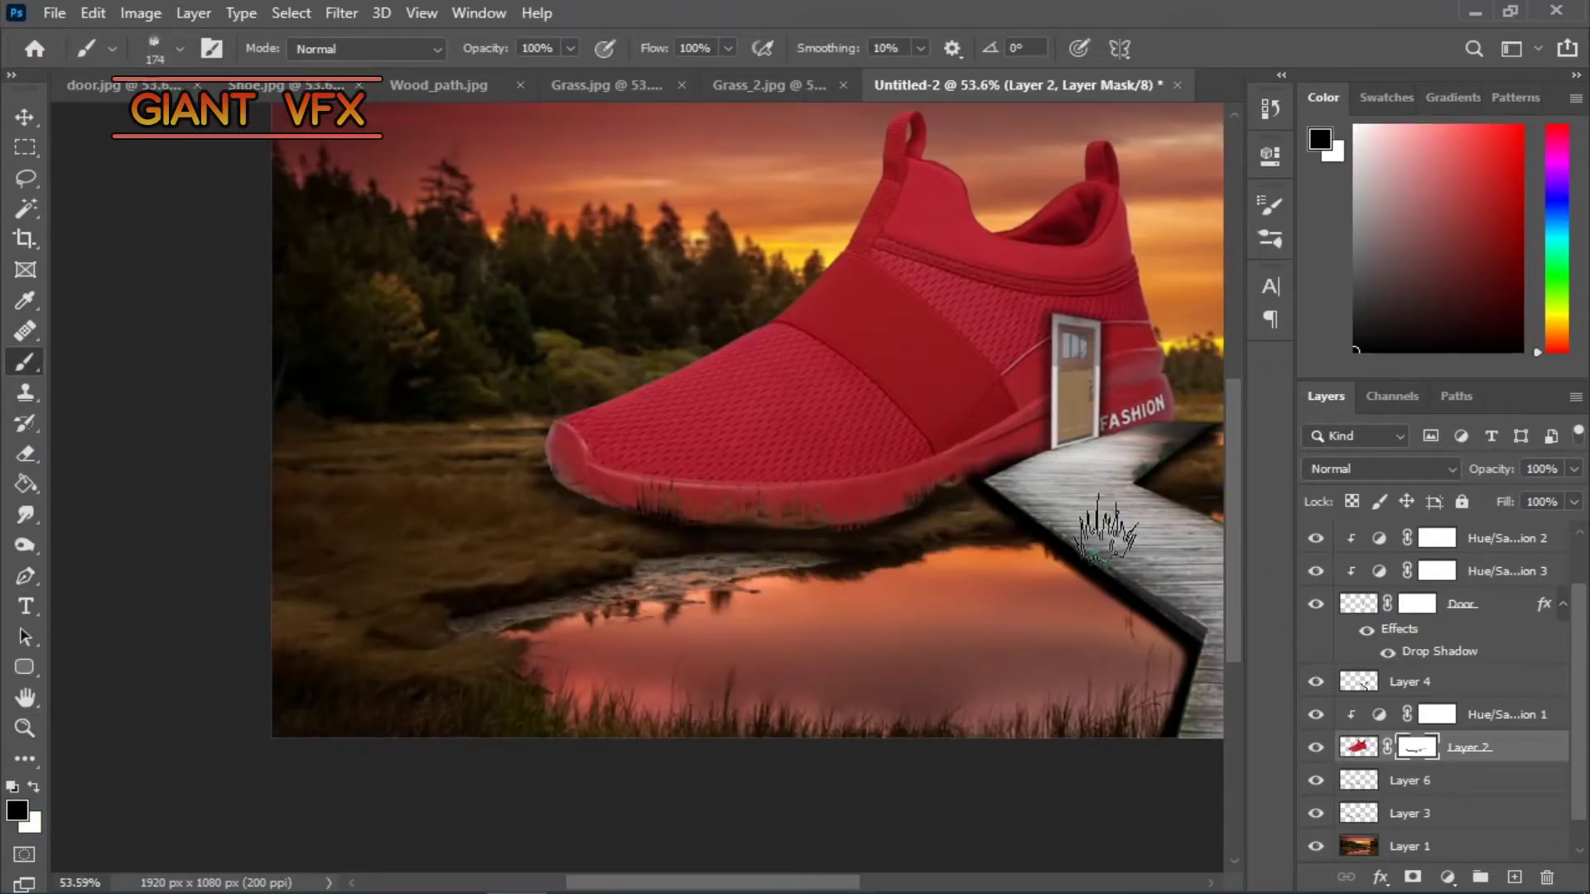
key("ctrl+2")
key("z")
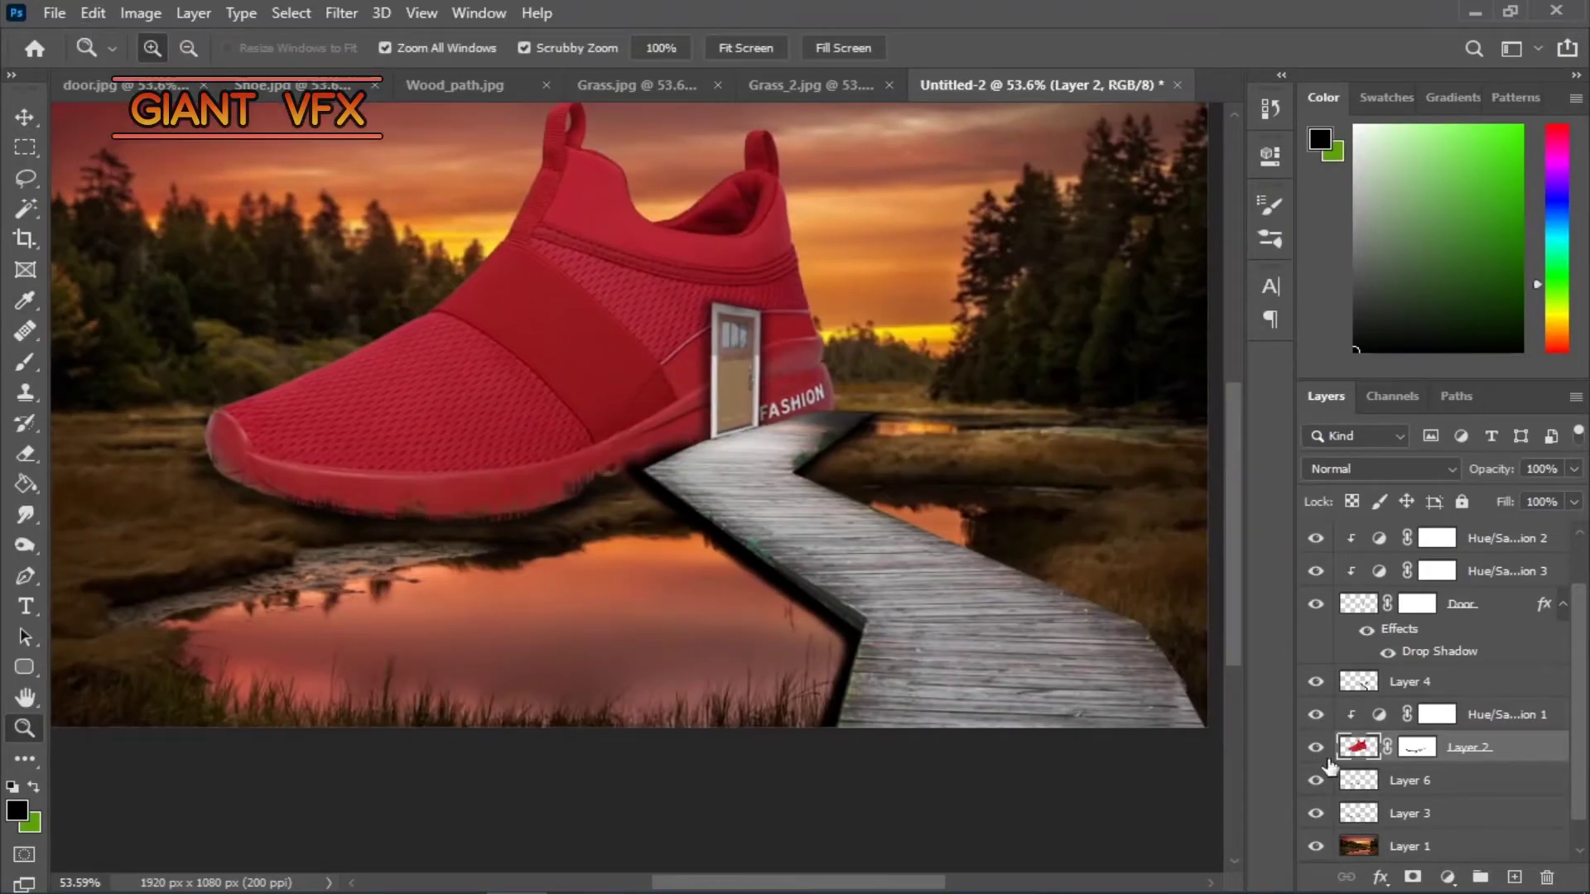
- Magic Wand the empty background of Grass.jpg and drag the grass into the composite
left_click(629, 84)
key("w")
left_click(454, 365)
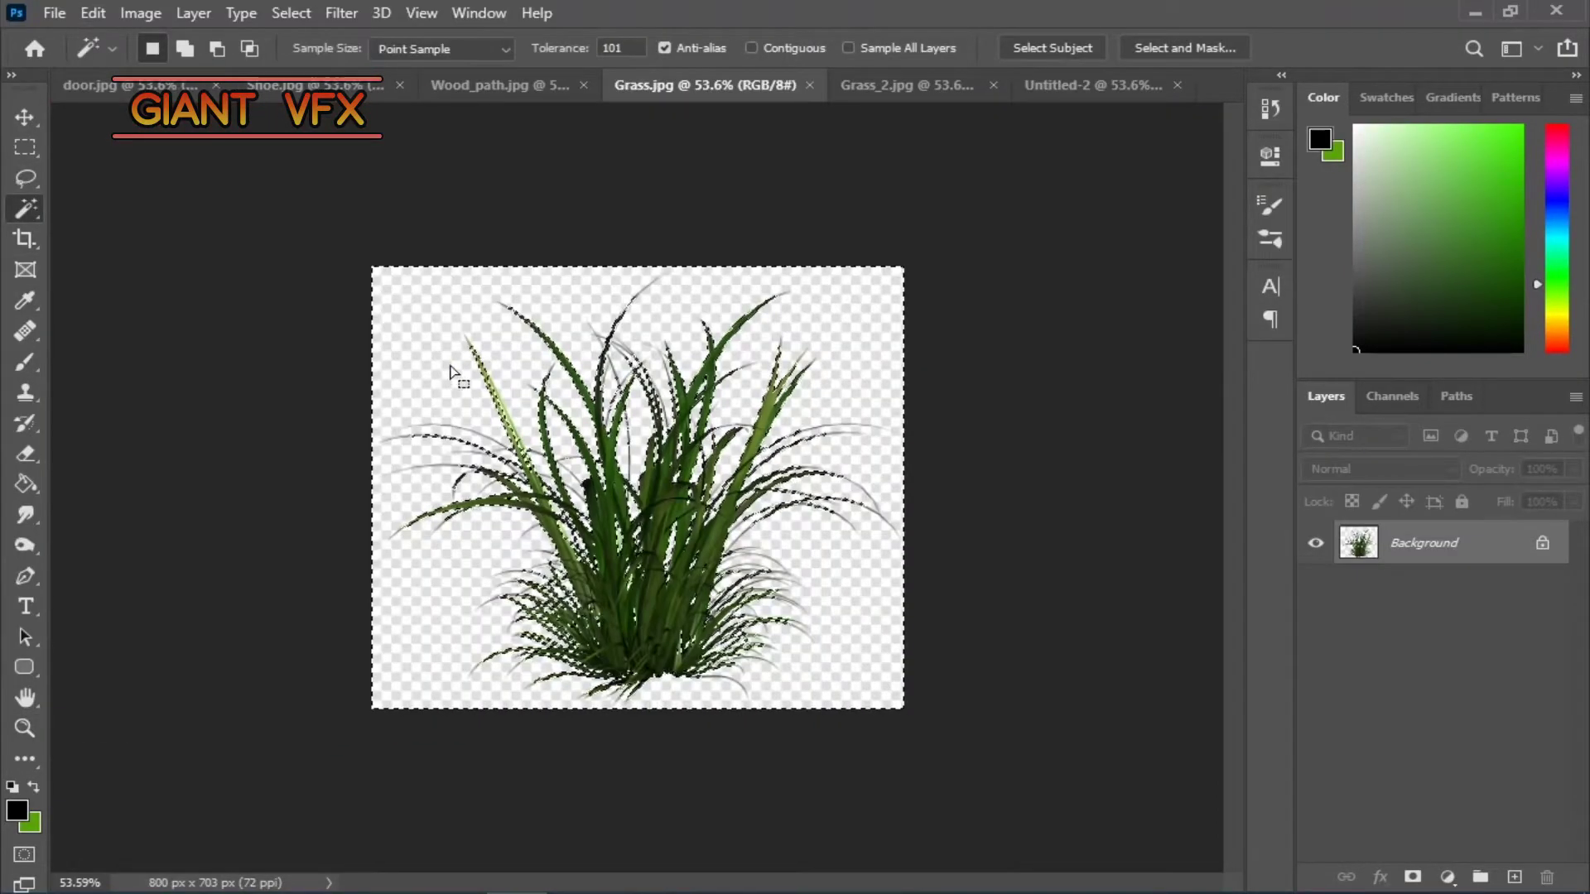
key("v")
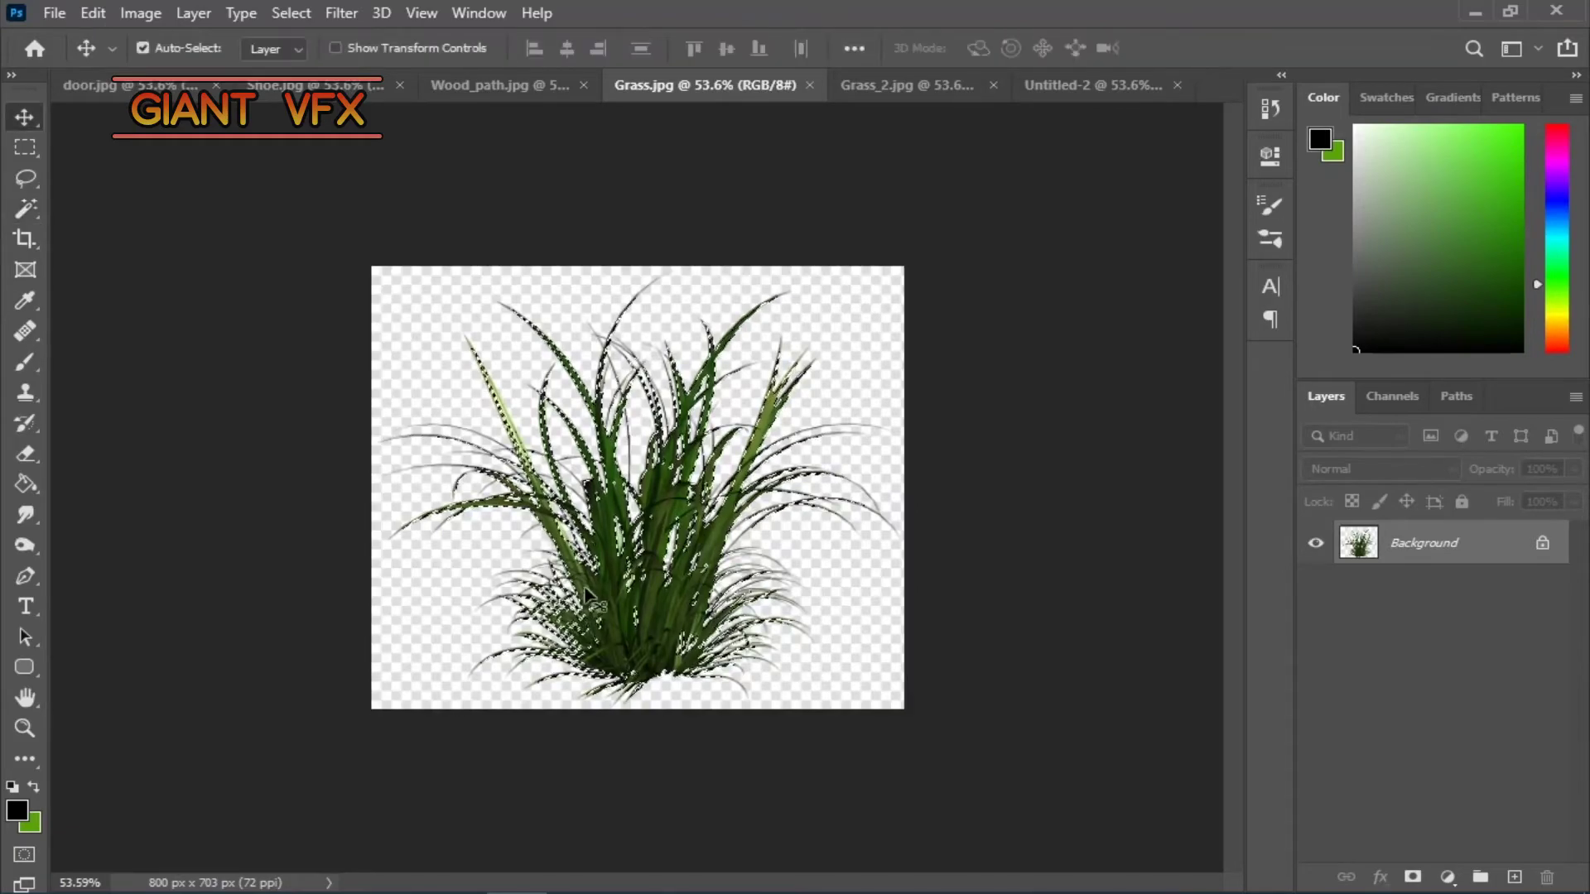
left_click_drag(1077, 89, 996, 701)
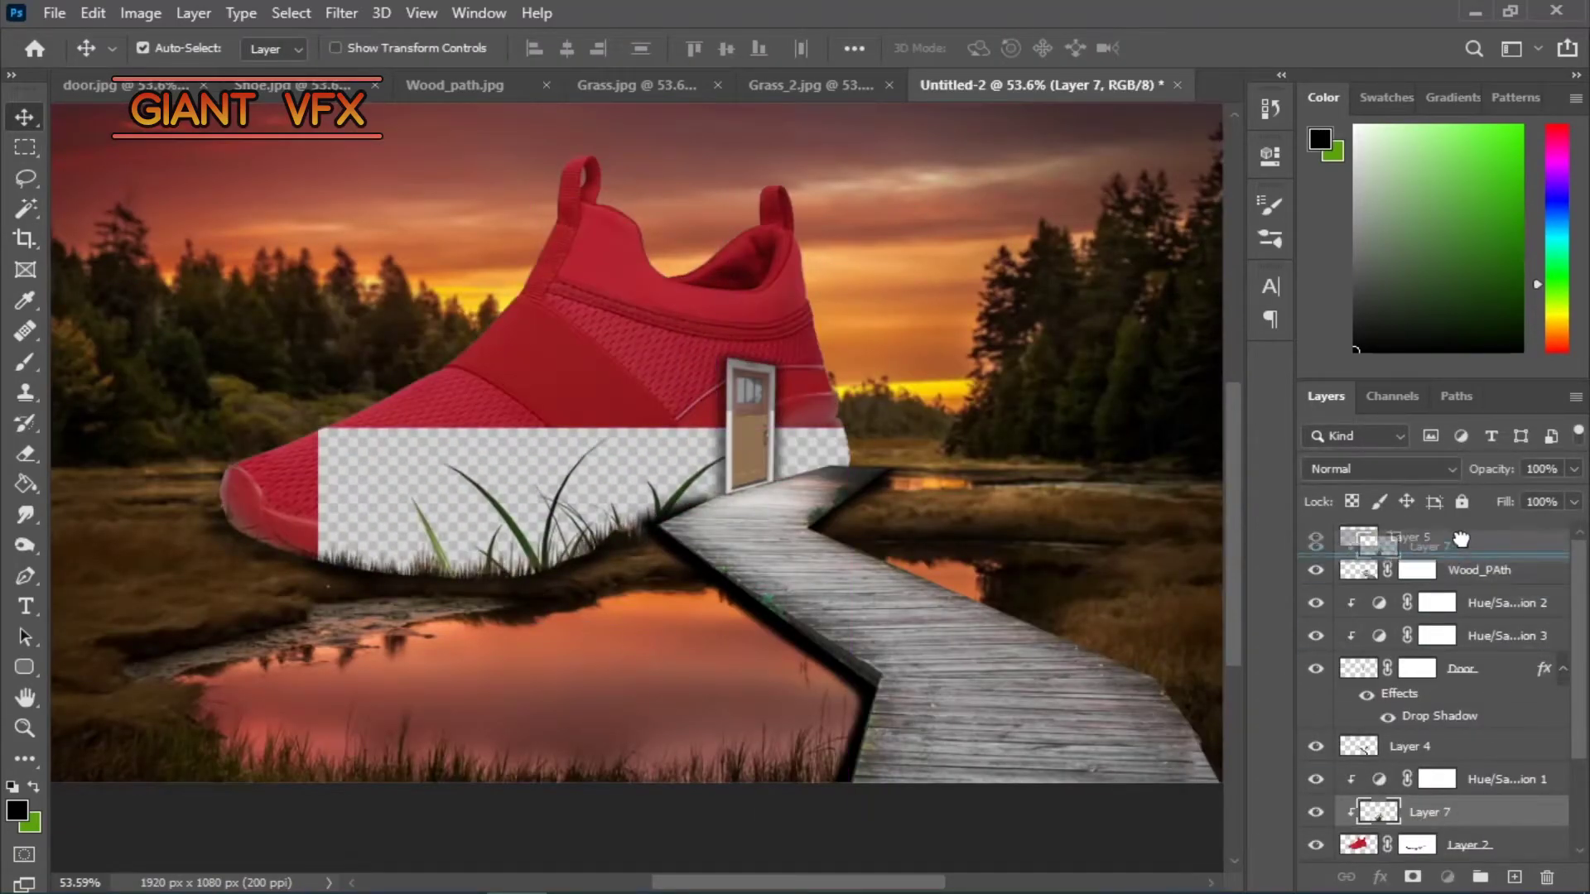
- Move the grass layer to the top and delete its leftover background
left_click_drag(1461, 539, 1460, 531)
left_click_drag(585, 632, 682, 366)
left_click(25, 208)
left_click(494, 214)
key("Delete")
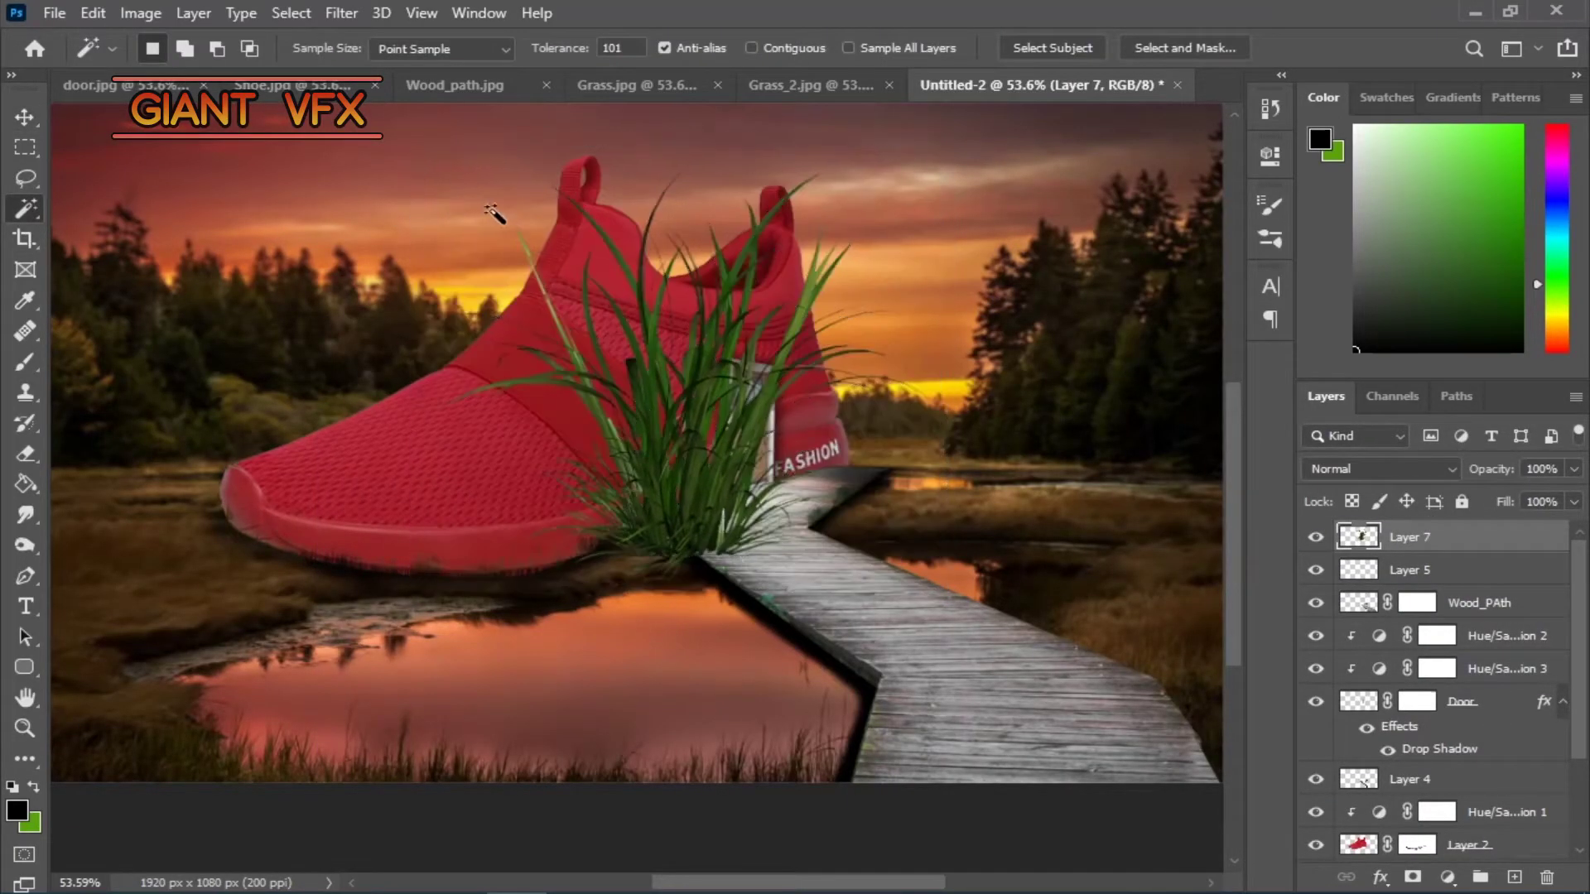
- Shrink, tilt and place the grass clump on the shoe's toe
key("ctrl+t")
left_click_drag(941, 574, 692, 533)
left_click_drag(446, 505, 323, 571)
left_click_drag(728, 580, 742, 594)
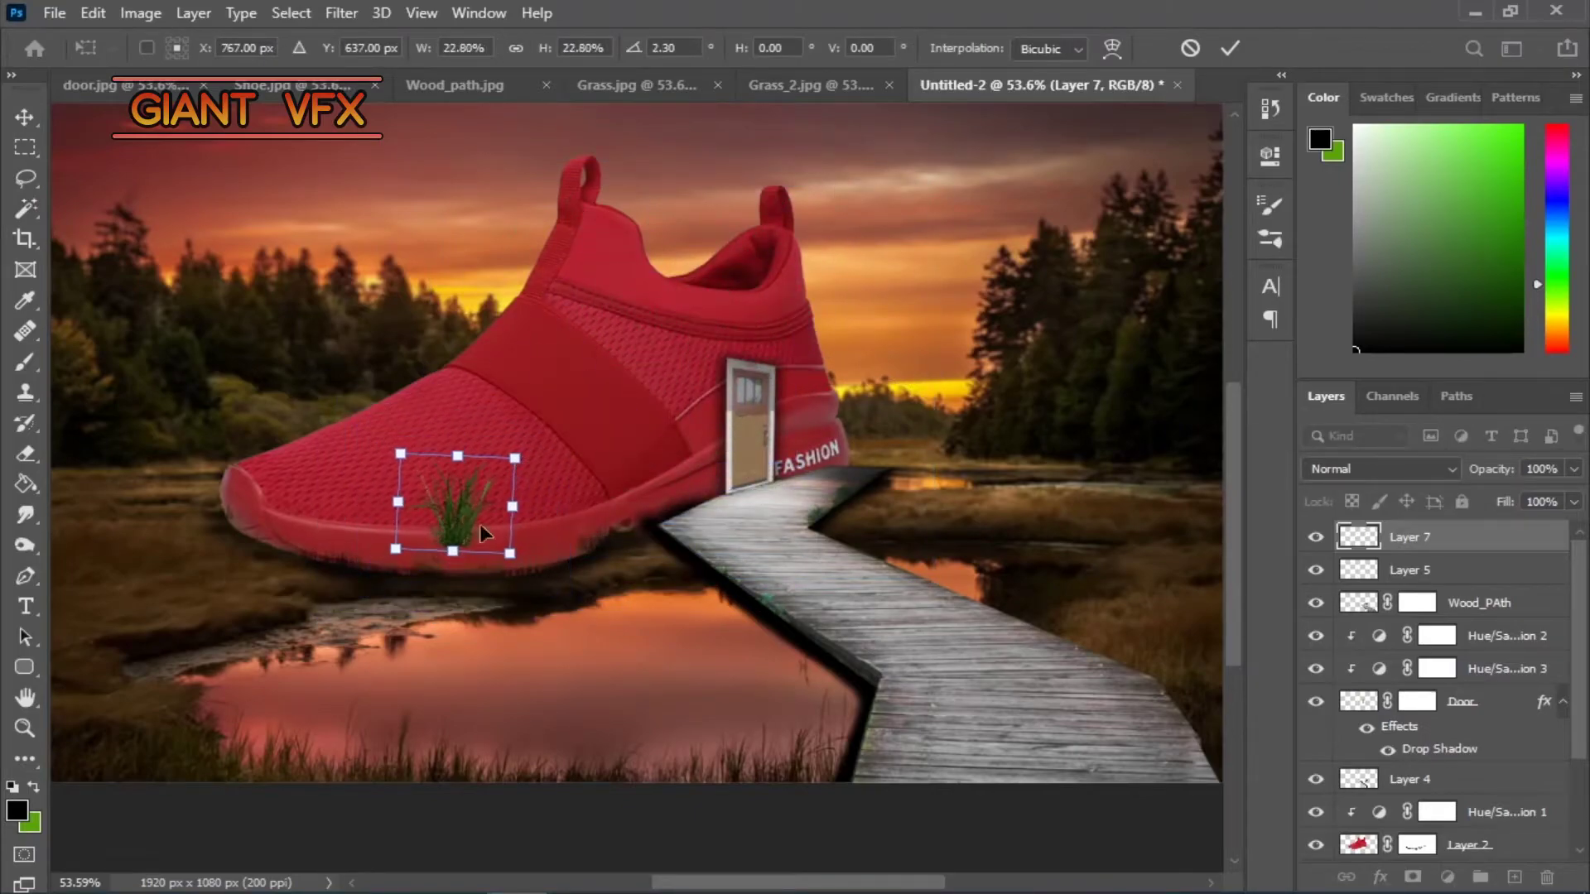
key("Return")
key("z")
left_click_drag(481, 524, 550, 621)
key("ctrl+t")
left_click_drag(931, 234, 903, 258)
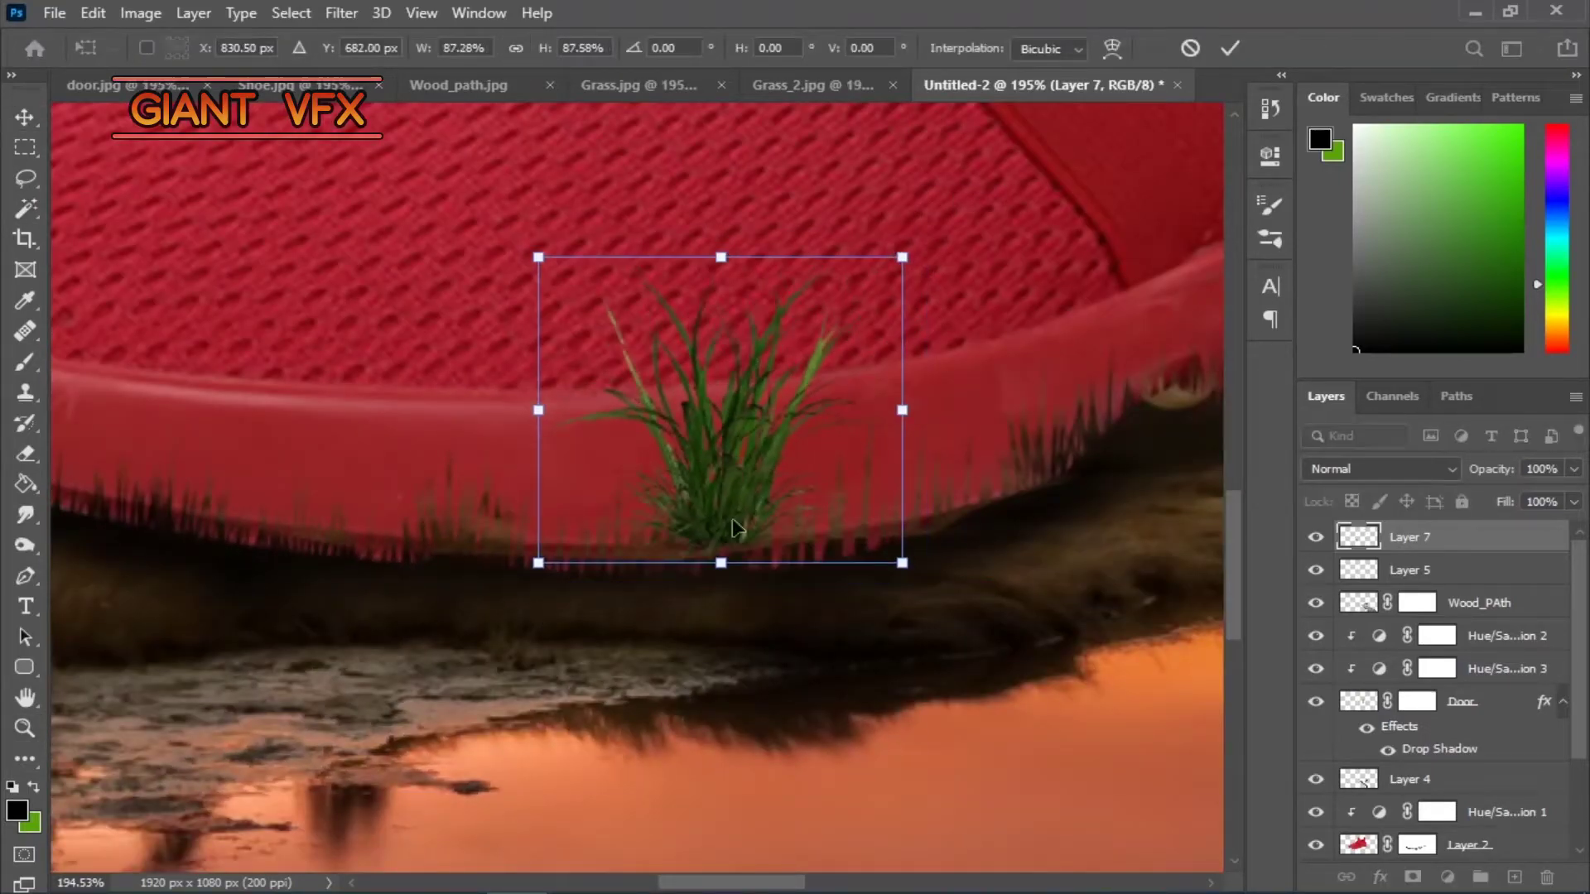
key("Return")
- Duplicate and rotate the grass to bulk up the clump, grouping both layers as Grass
key("ctrl+j")
key("c")
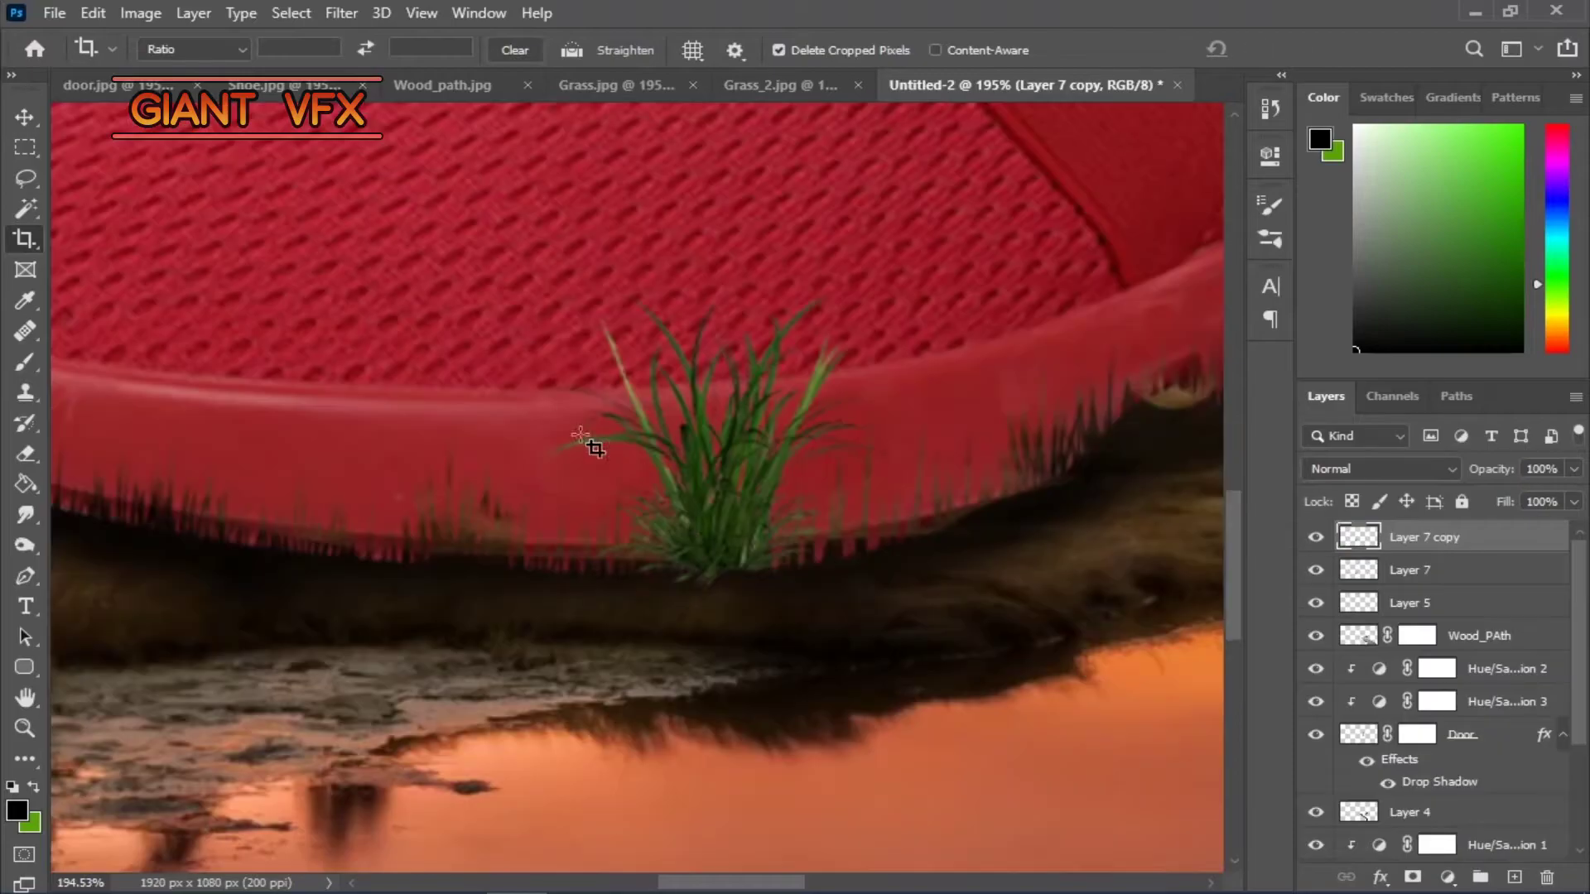
key("v")
key("ctrl+t")
left_click_drag(820, 278, 737, 202)
left_click_drag(638, 497, 704, 501)
key("Return")
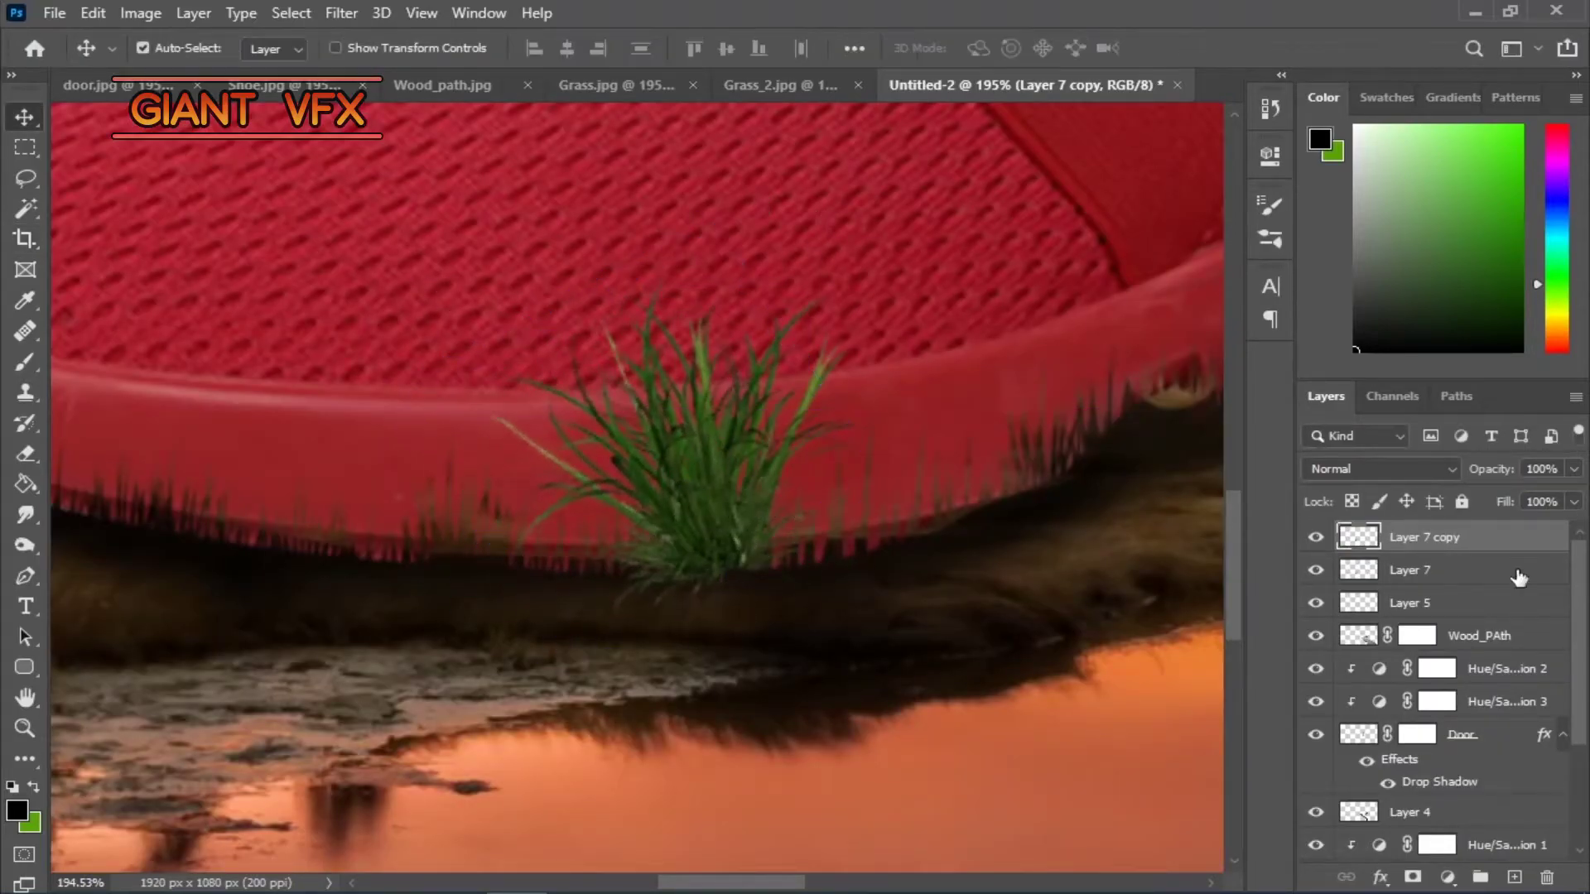
left_click(1518, 577, "shift")
key("ctrl+g")
type("Grass")
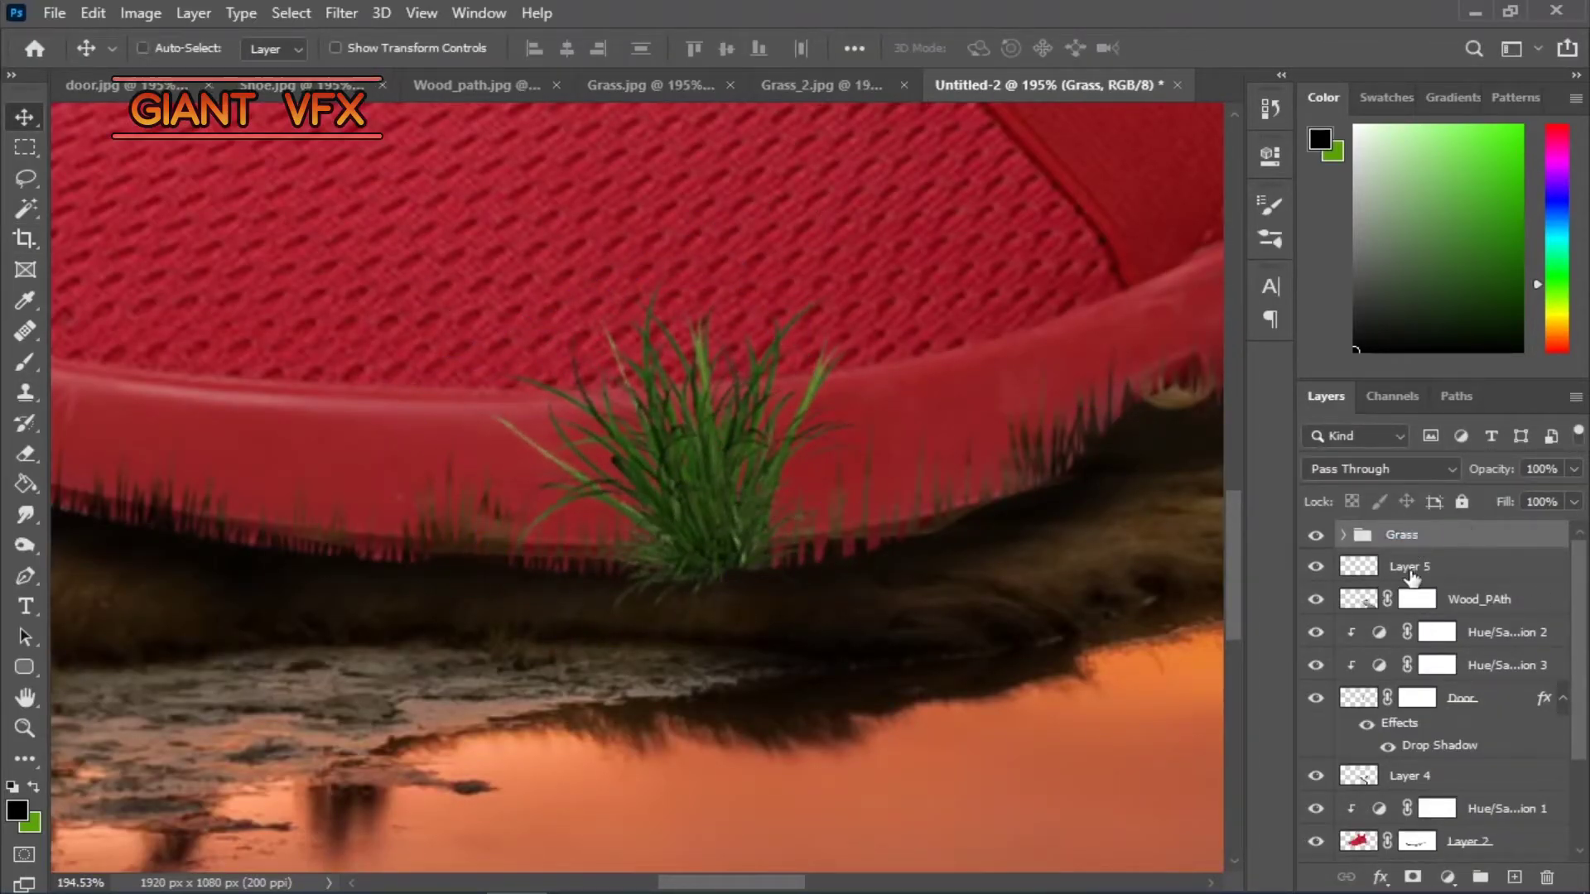
- Copy the Grass group and move the copy to the left
left_click_drag(704, 464, 459, 459)
scroll(459, 460, "left", 5)
key("ctrl+t")
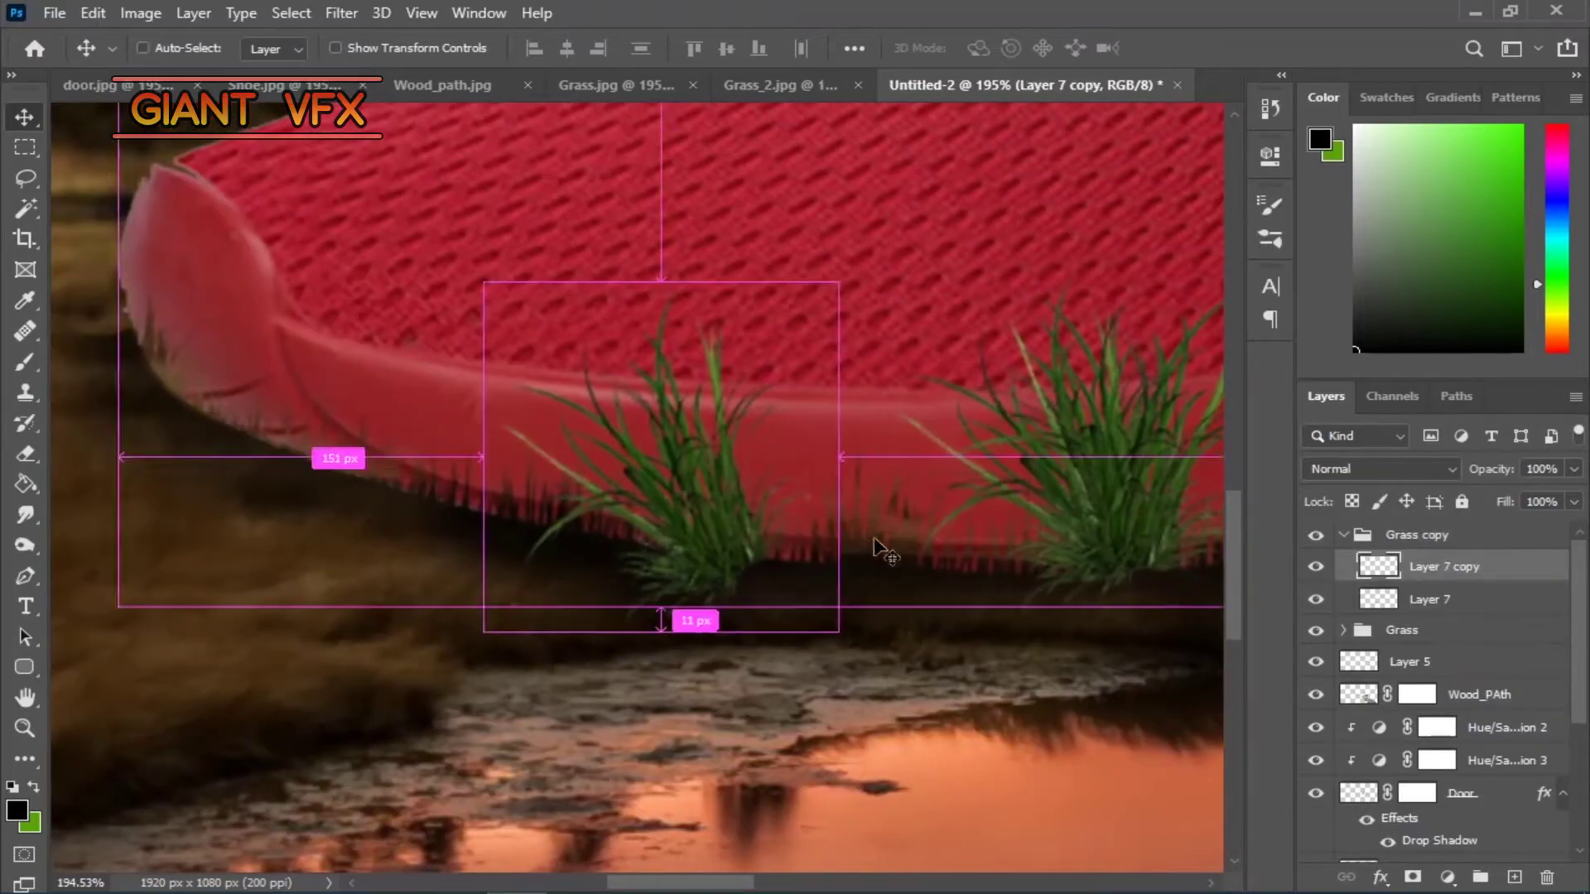
left_click_drag(873, 537, 639, 525)
key("Escape")
left_click(1034, 419)
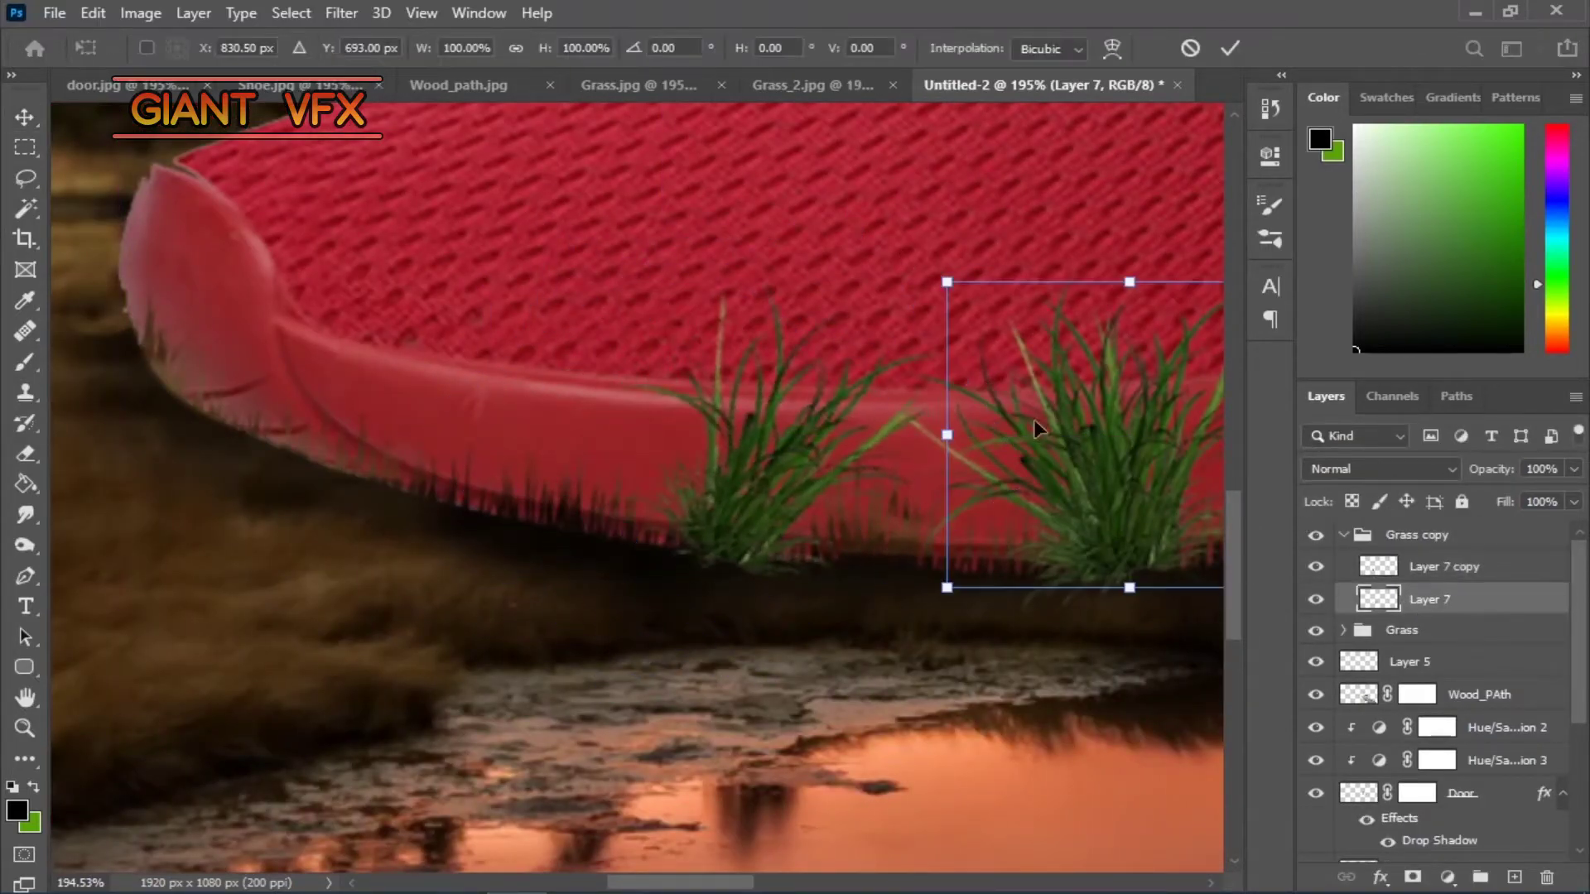
- Tidy the grass layers' visibility and make a fresh copy of the grass group
left_click(1344, 631)
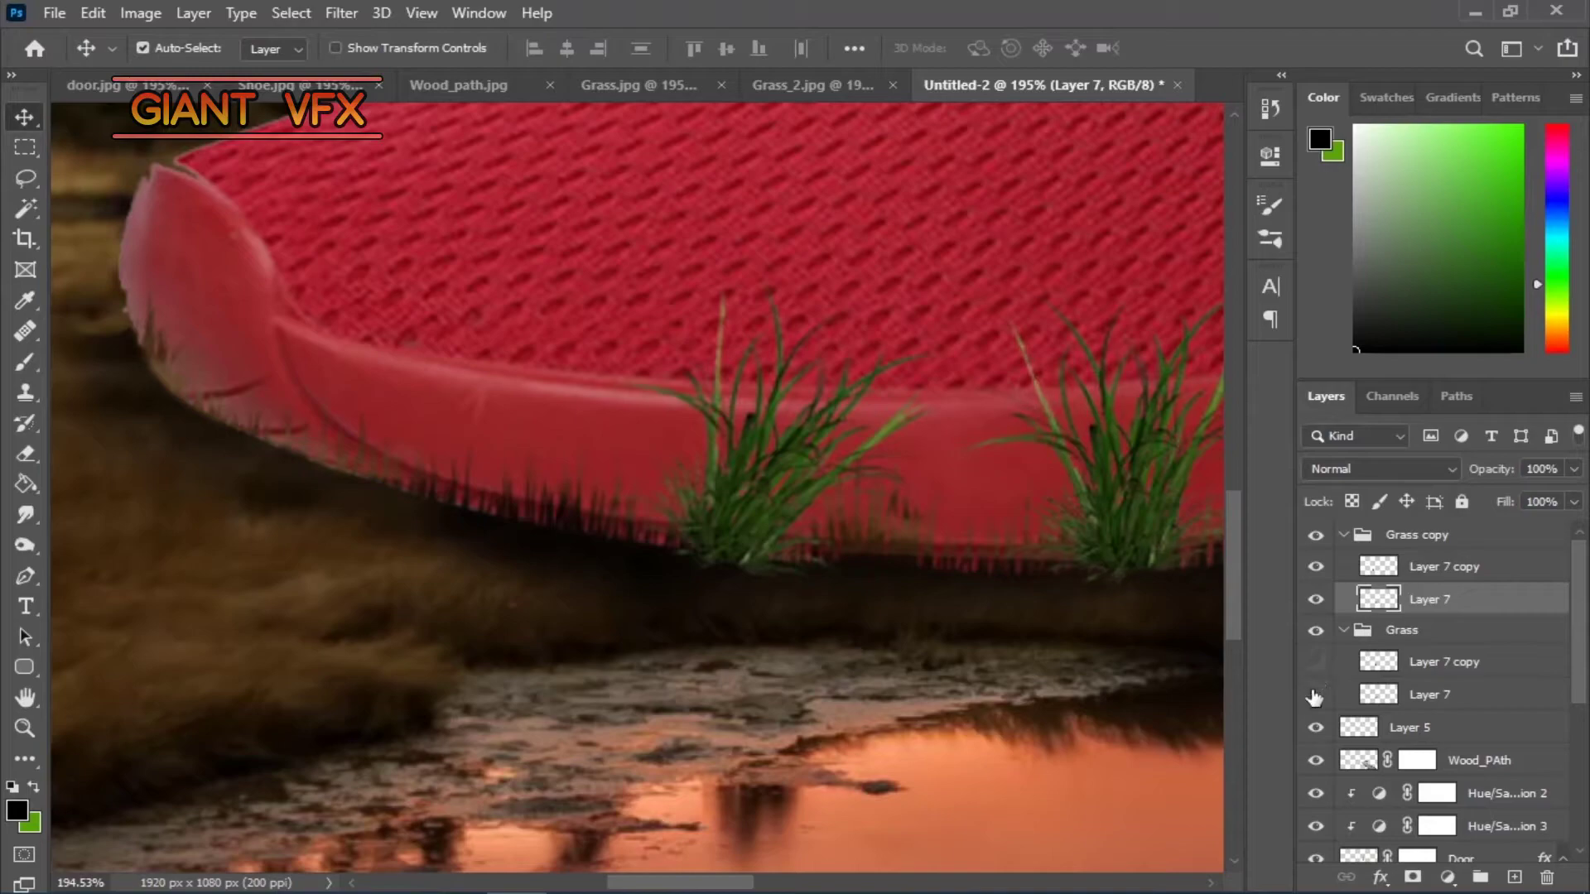
left_click(1315, 694)
key("Delete")
left_click(1315, 629)
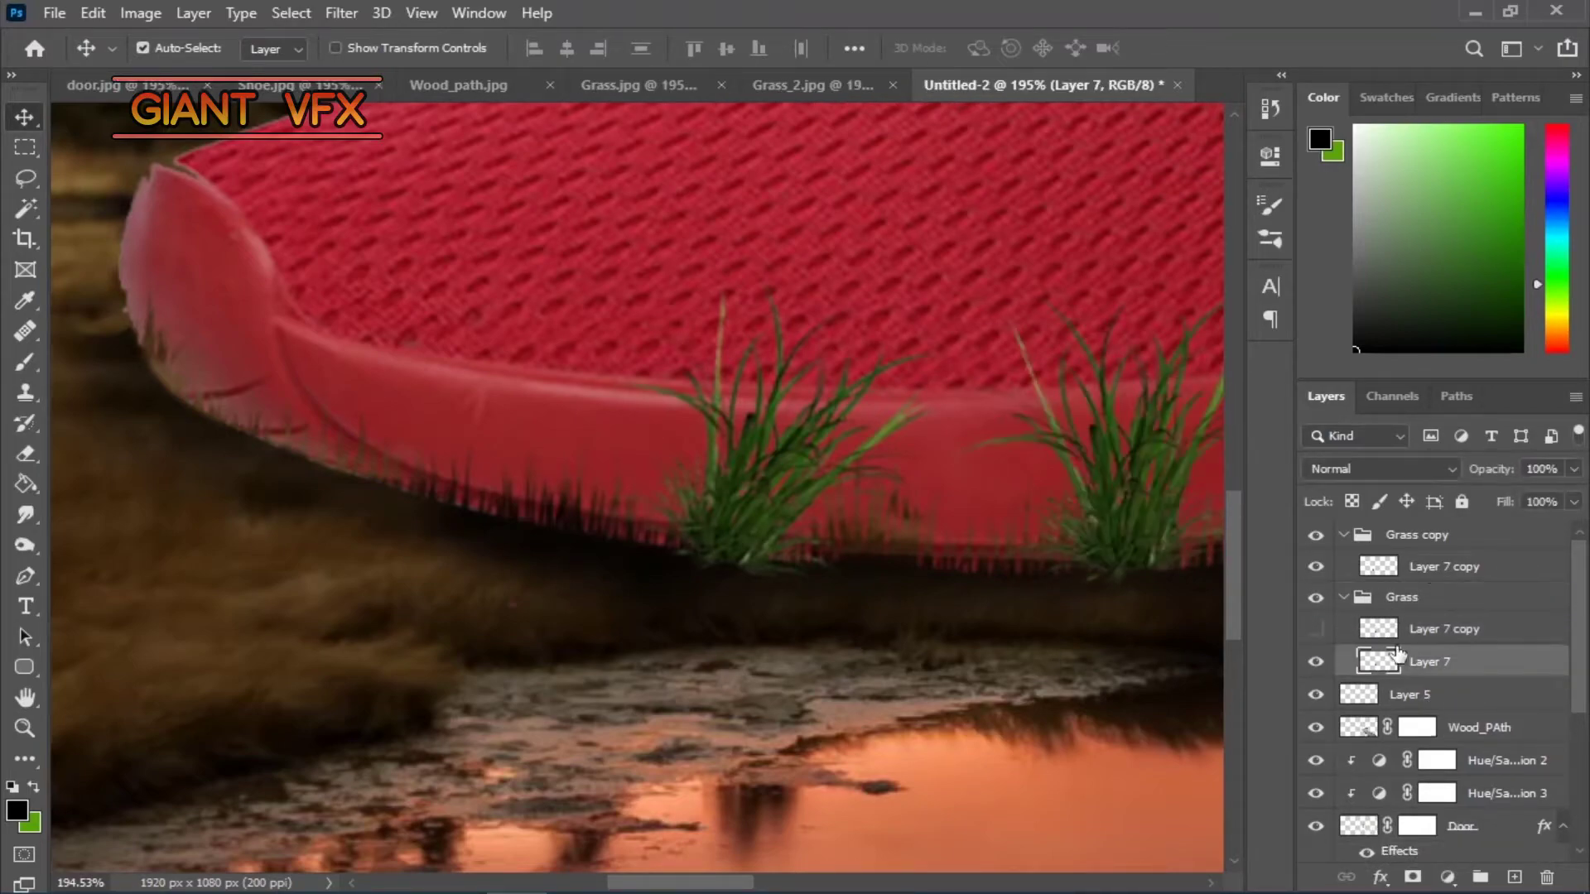
left_click(1315, 597)
left_click(1315, 597)
key("Delete")
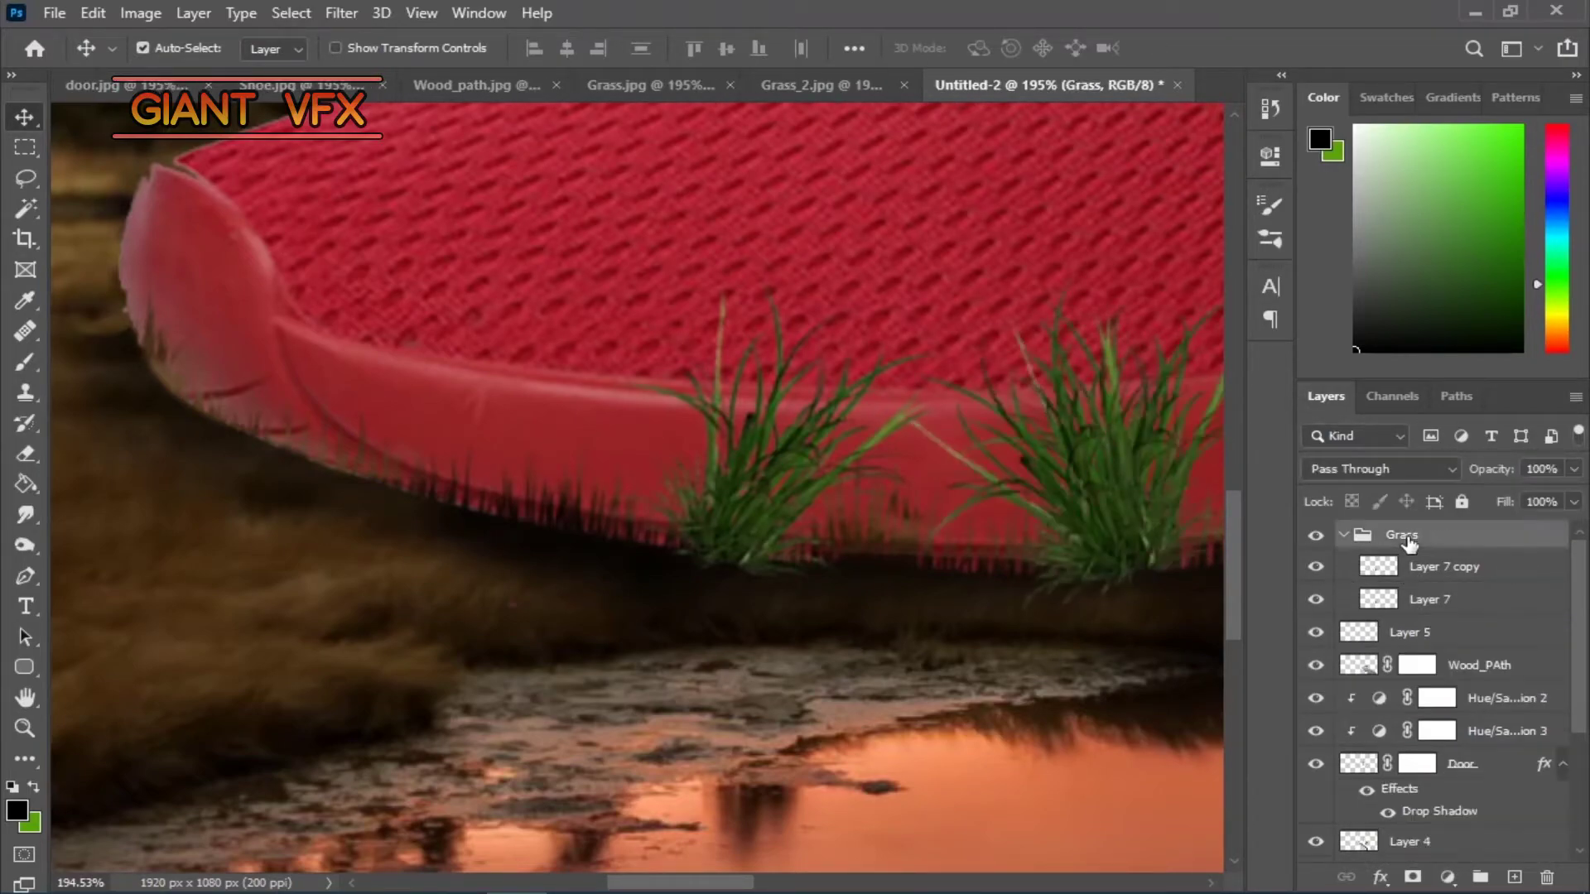
key("ctrl+j")
- Move the copied clump further left and tilt its upper grass layer about -32 degrees
mouse_move(981, 545)
left_mouse_down()
mouse_move(743, 555)
mouse_move(816, 506)
left_mouse_up()
left_click(1077, 464, "shift")
key("ctrl+t")
left_click_drag(1075, 231, 1126, 325)
key("Escape")
left_click(1445, 566)
key("ctrl+t")
left_click_drag(911, 249, 887, 284)
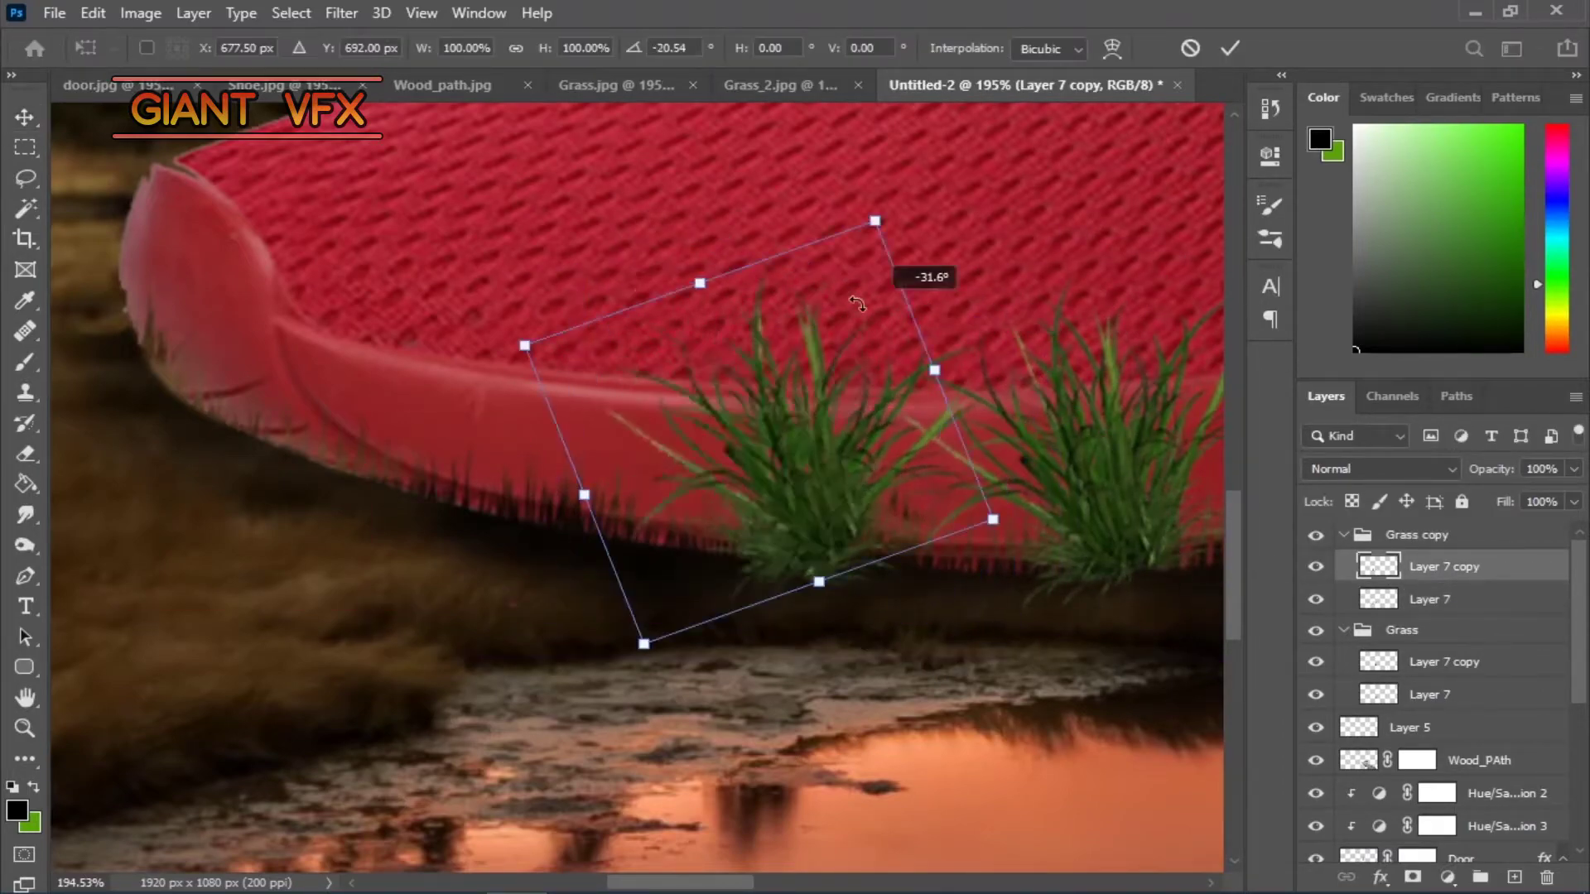
mouse_move(771, 516)
left_mouse_down()
mouse_move(735, 526)
mouse_move(755, 510)
left_mouse_up()
key("Return")
- Copy all of Grass_2.jpg and paste it into the shoe composite
key("e")
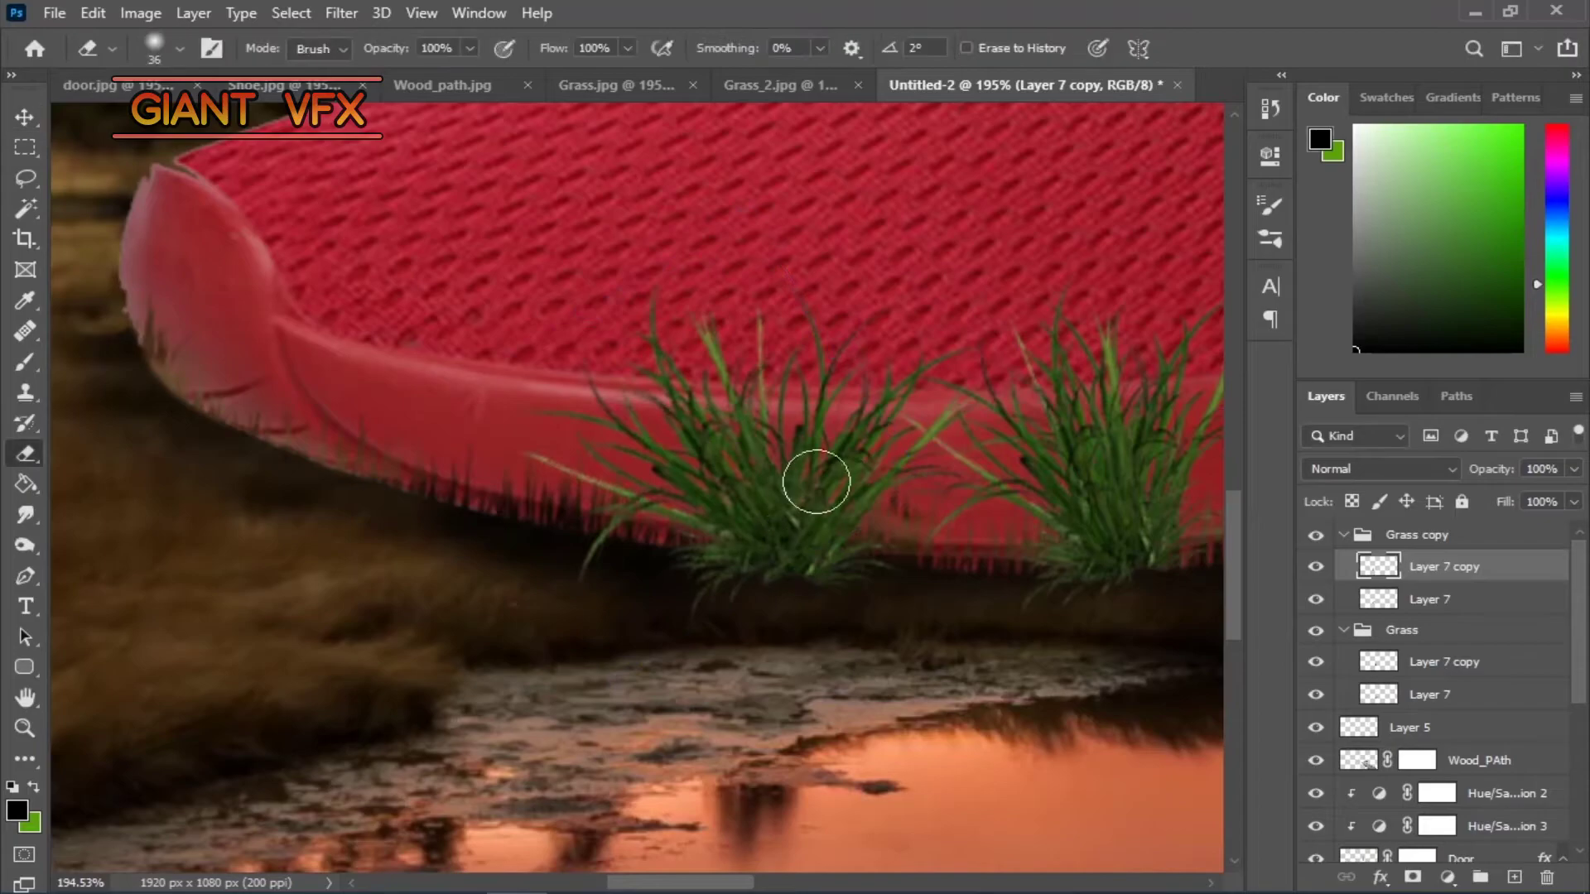
left_click(777, 90)
key("w")
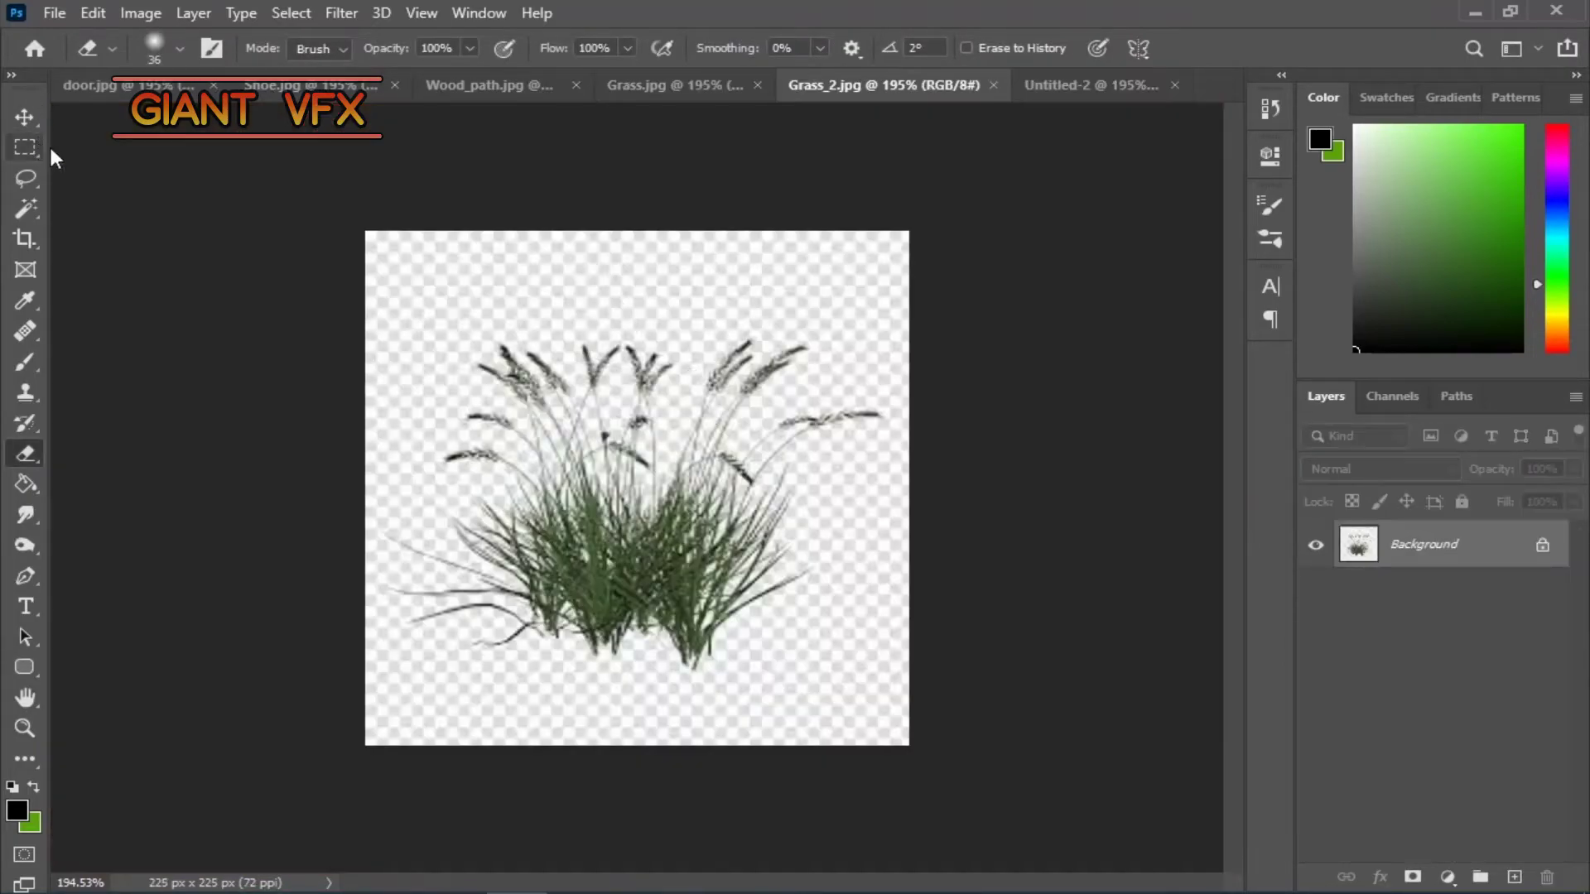
key("ctrl+a")
key("ctrl+c")
key("ctrl+Tab")
key("ctrl+v")
- Select the pasted grass's empty background with Magic Wand at tolerance 61
left_click(494, 291)
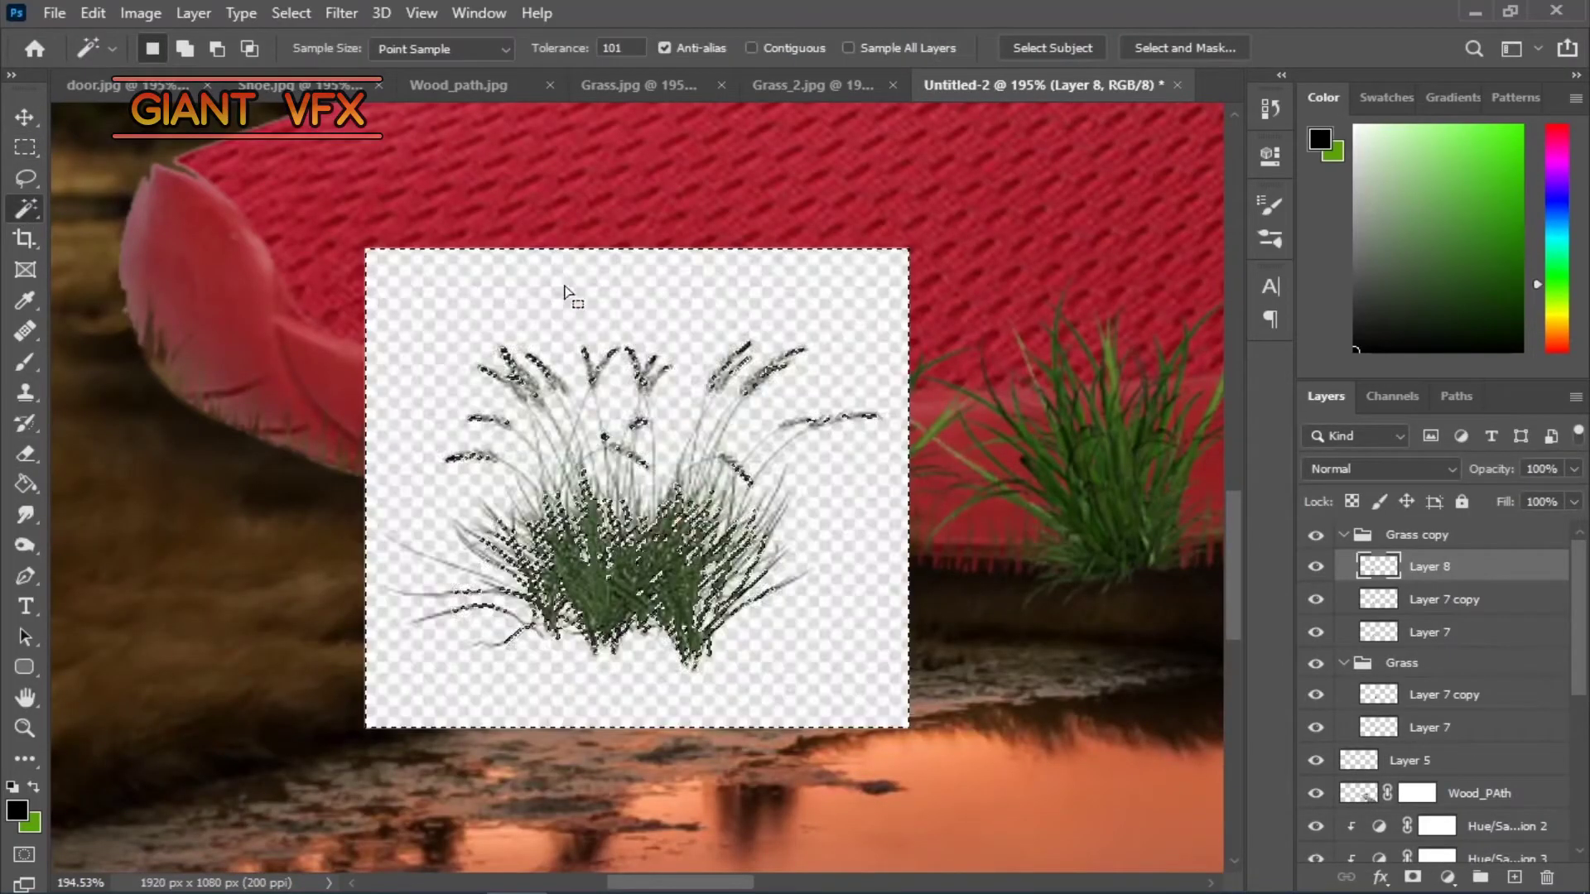
left_click_drag(533, 50, 499, 50)
scroll(508, 284, "down", 5)
scroll(235, 184, "up", 8)
scroll(236, 184, "down", 4)
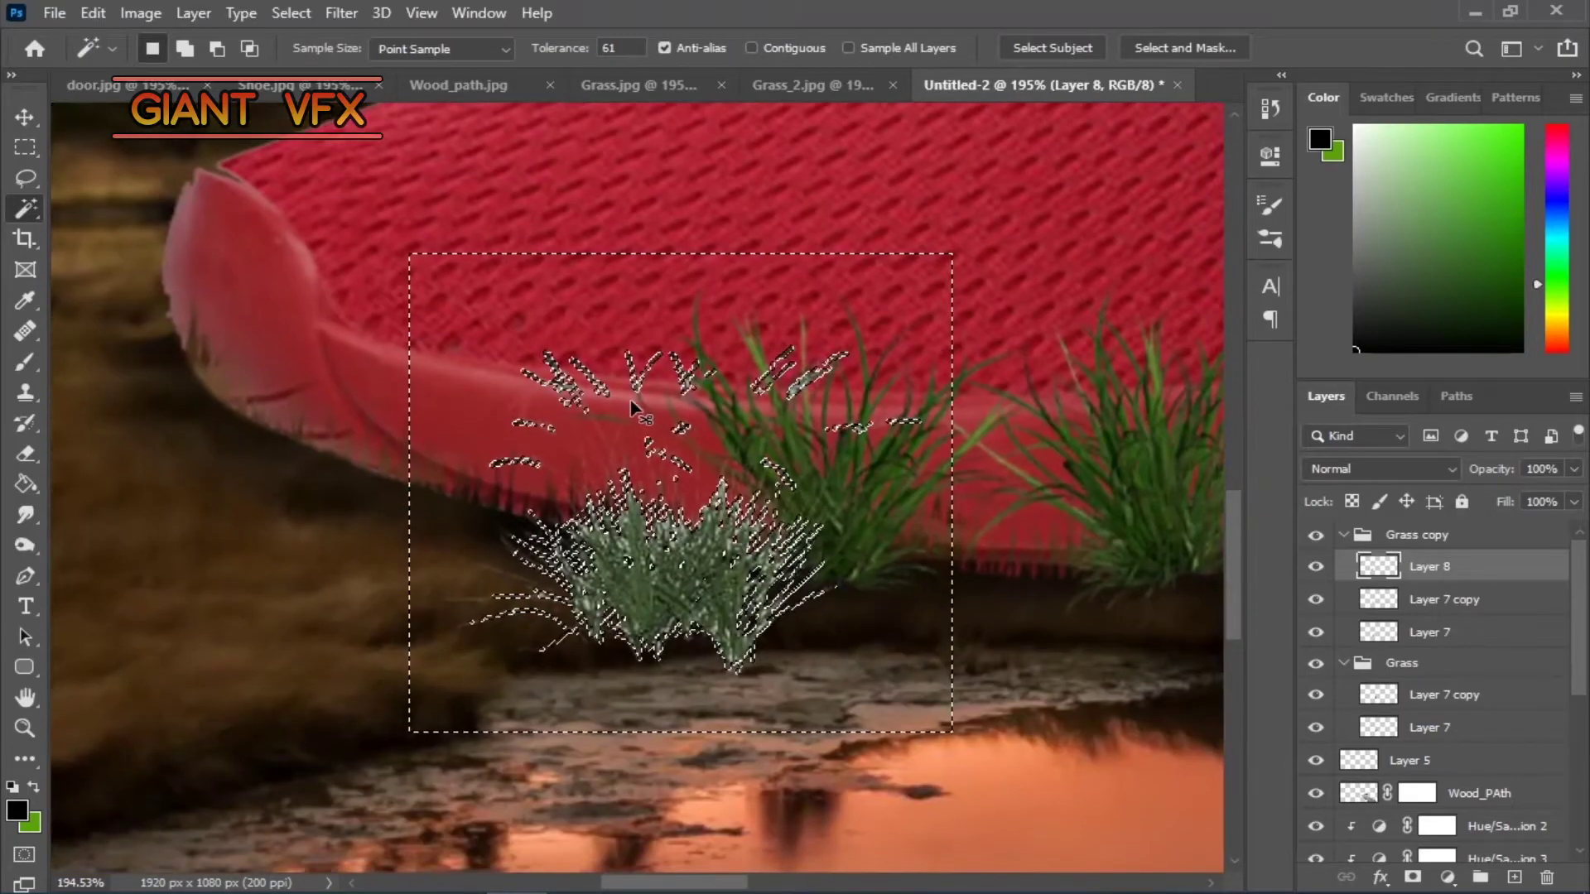
key("ctrl+t")
- Colorize the tuft green with Hue/Saturation: Hue 104, Saturation +25, Lightness -10
key("Return")
left_click(141, 13)
left_click(453, 197)
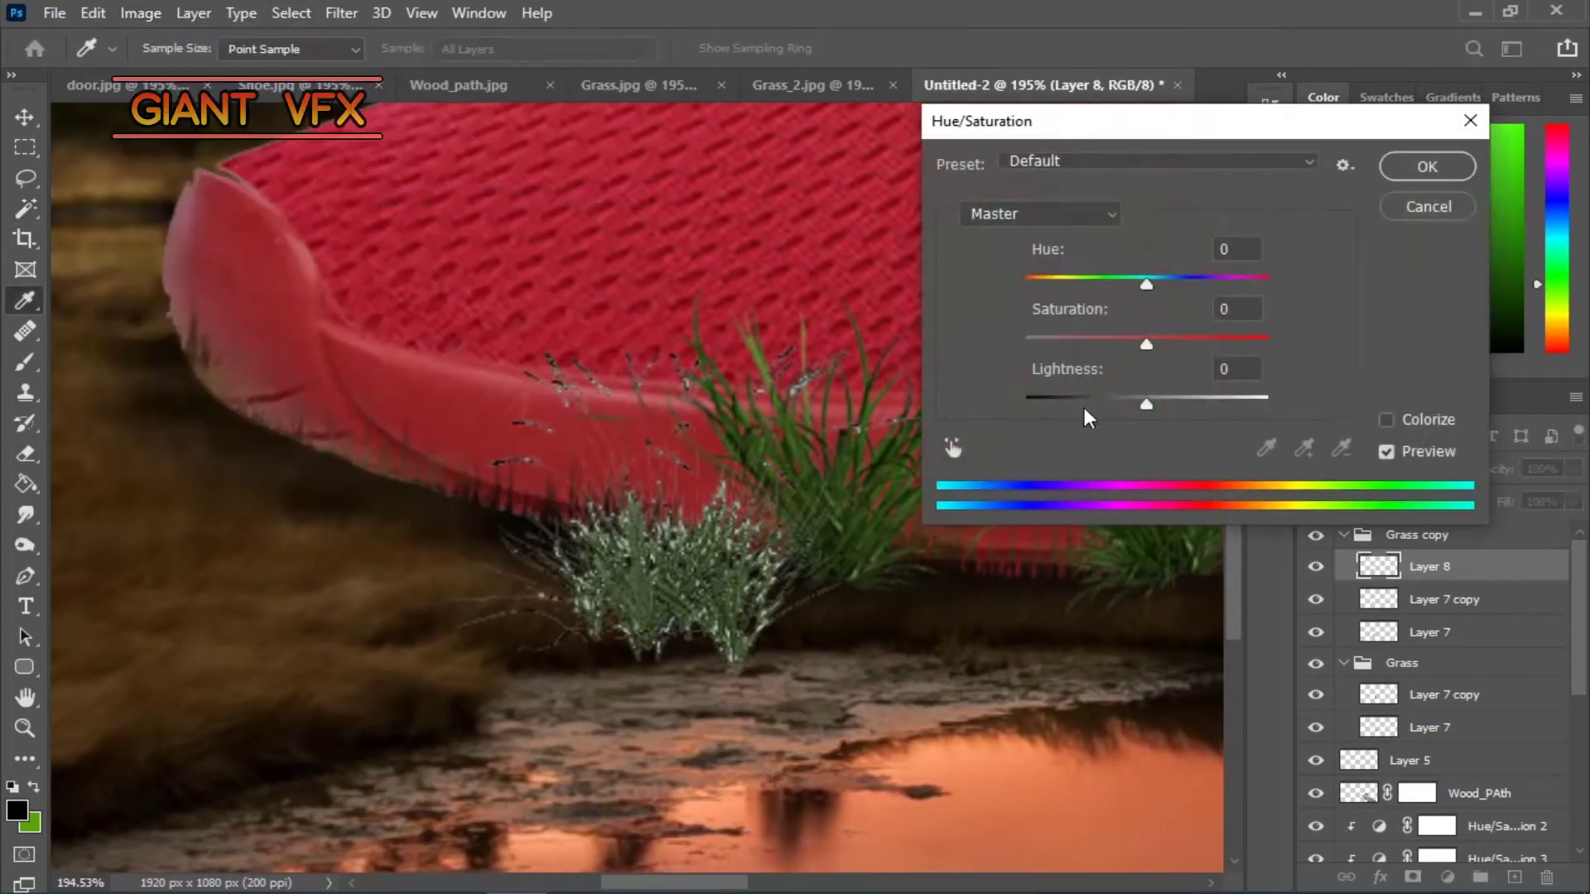
left_click_drag(1110, 346, 1085, 344)
mouse_move(1146, 404)
left_mouse_down()
mouse_move(1104, 406)
mouse_move(1134, 404)
left_mouse_up()
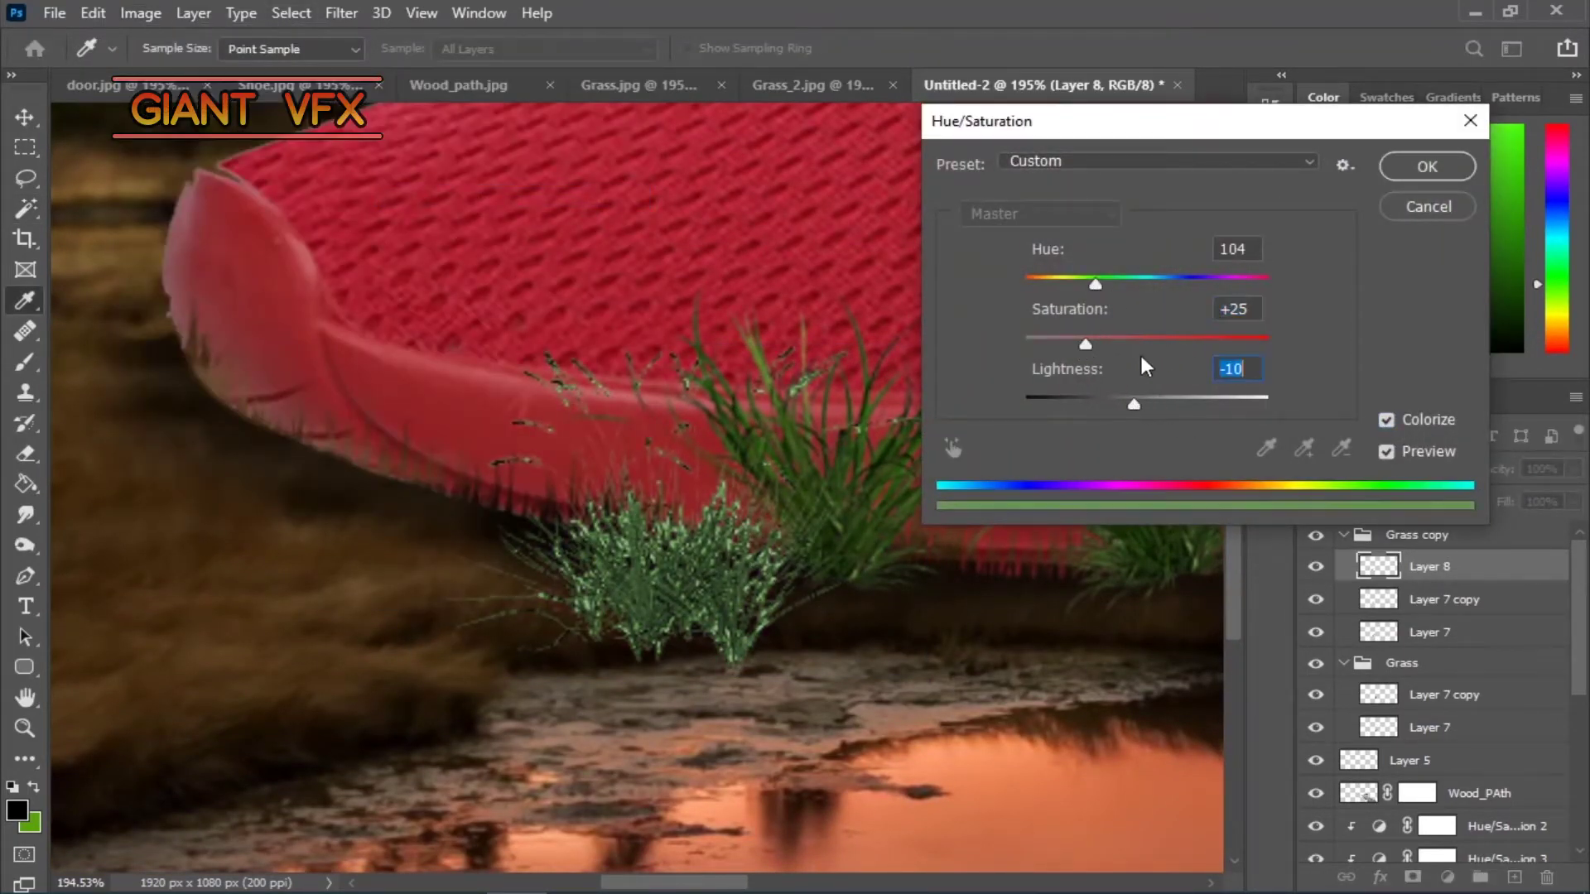
left_click(1427, 165)
- Position the green tuft beside the left clump, below the grass blades
key("ctrl+t")
left_click_drag(687, 538, 843, 466)
key("Return")
key("w")
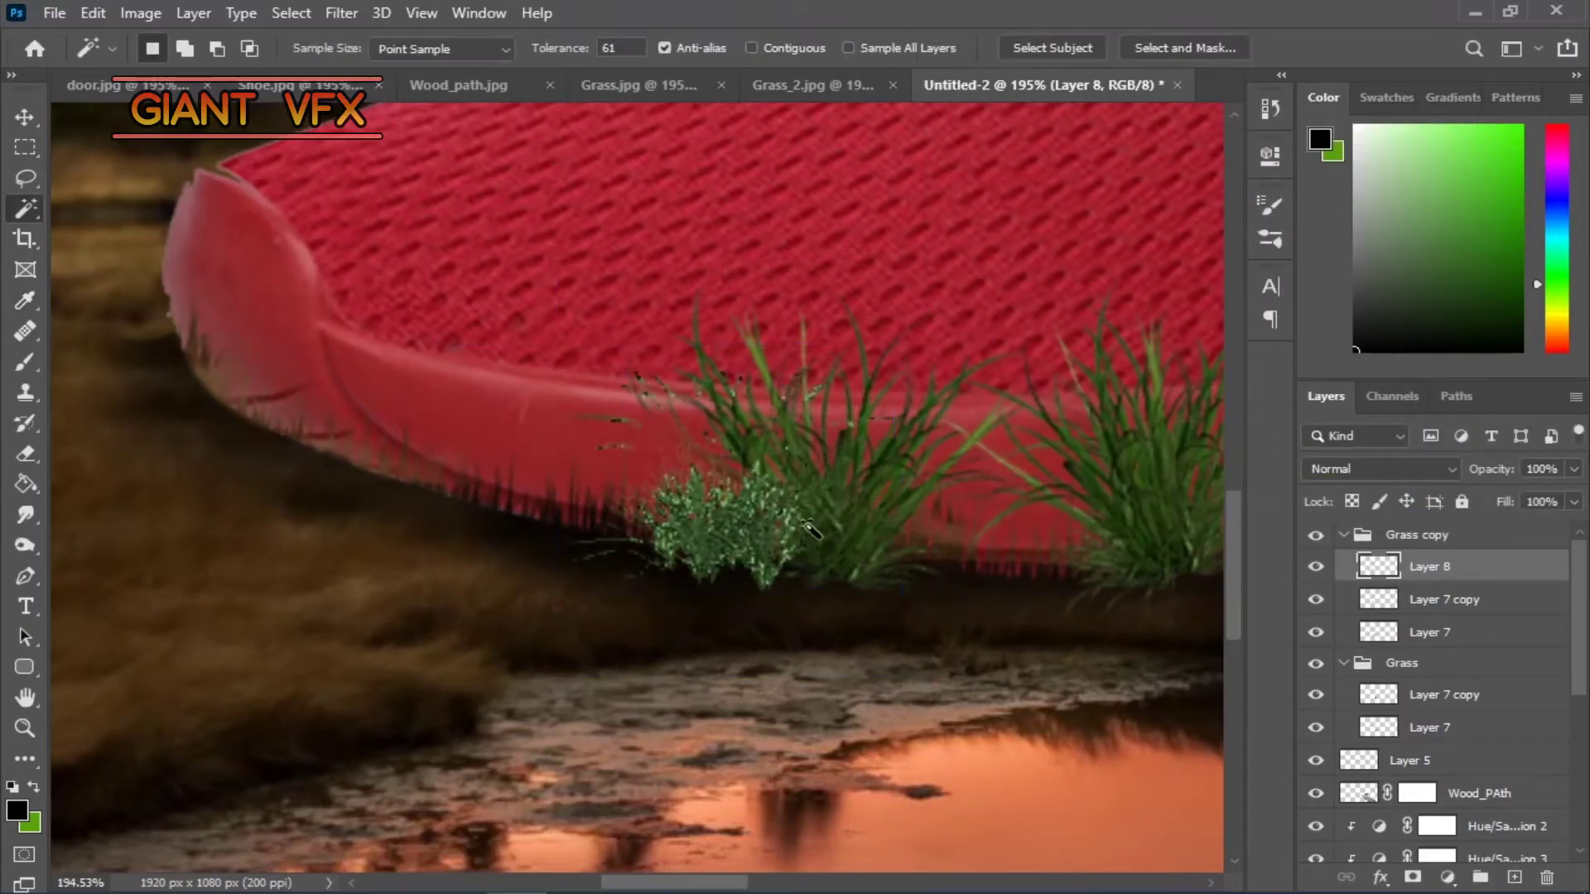
key("ctrl+d")
key("ctrl+[")
key("ctrl+[")
key("v")
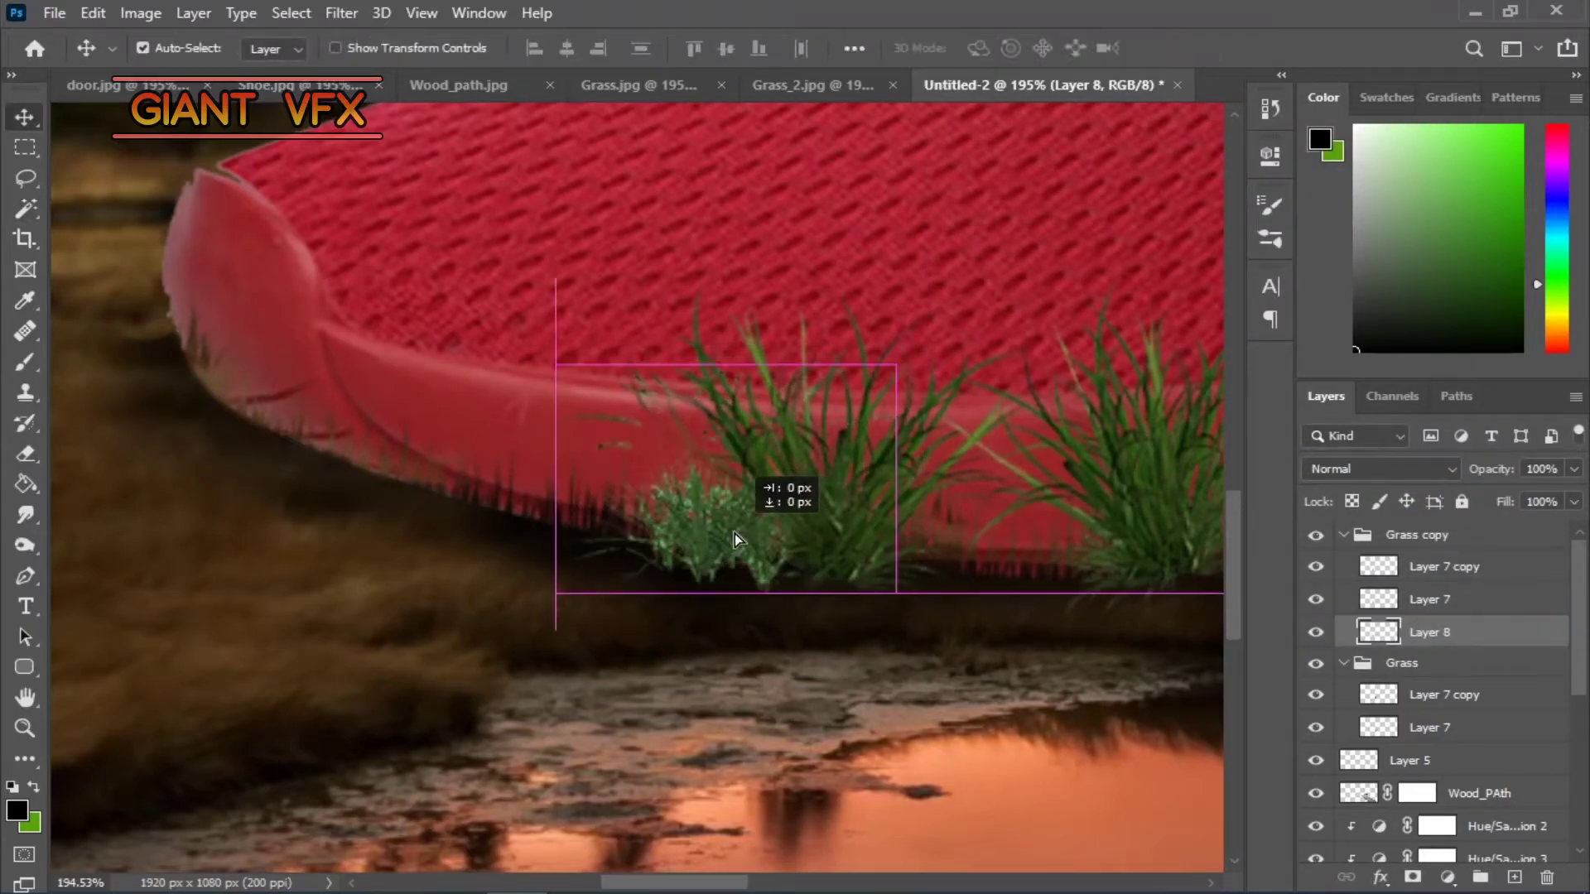
left_click_drag(721, 530, 734, 534)
mouse_move(1403, 562)
left_mouse_down()
mouse_move(1441, 538)
mouse_move(1441, 629)
mouse_move(1408, 536)
left_mouse_up()
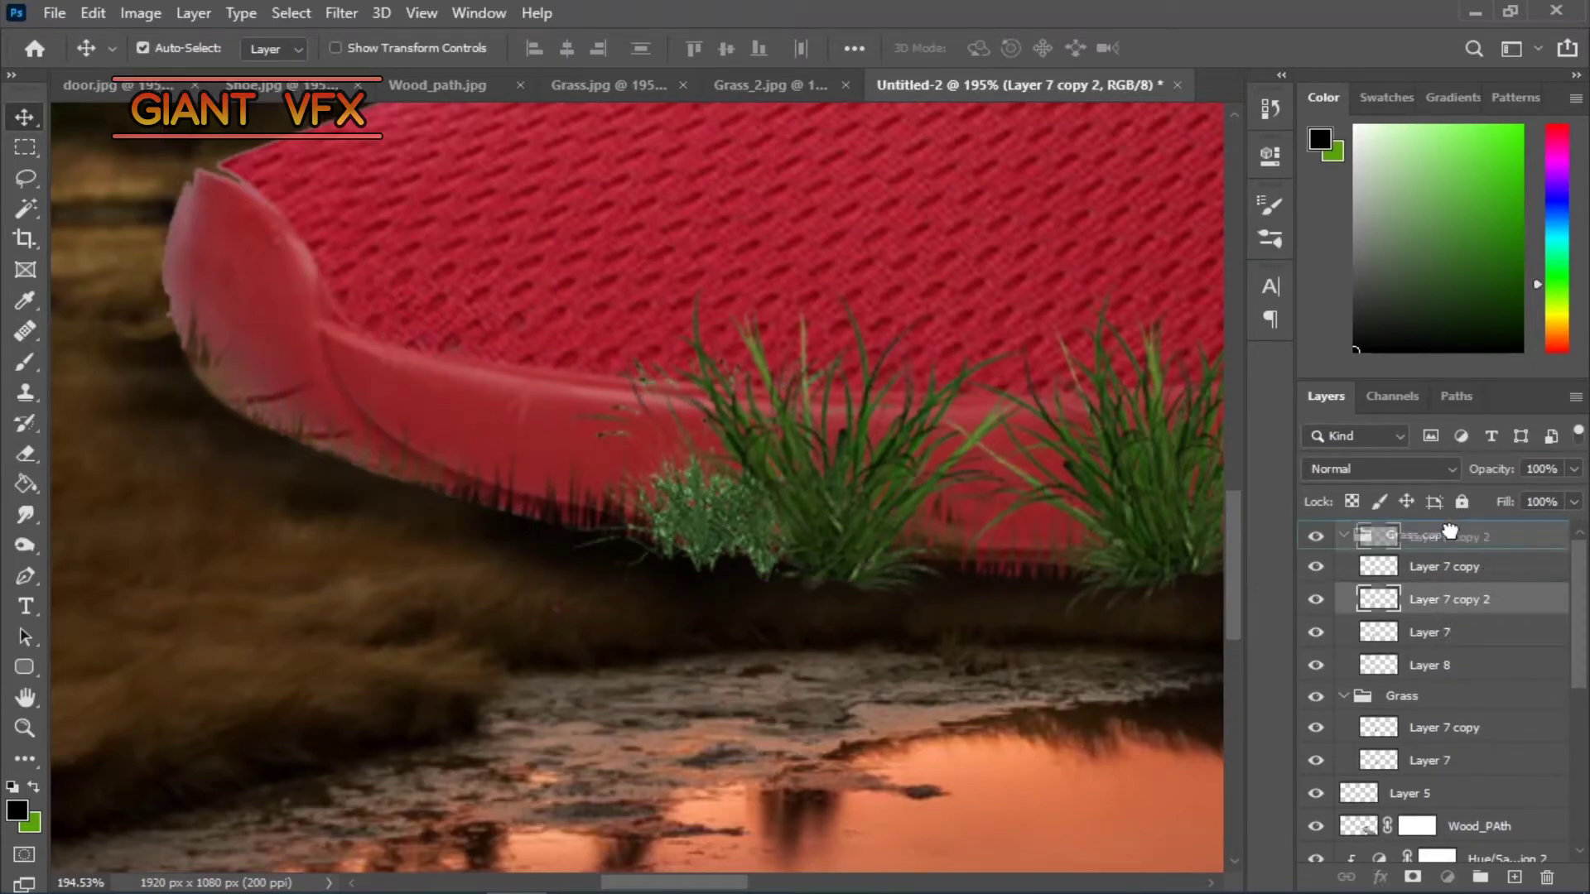
- Move, tilt and scale down a grass copy along the sole, then duplicate it
key("ctrl+t")
left_click_drag(795, 513, 560, 491)
left_click_drag(807, 662, 862, 620)
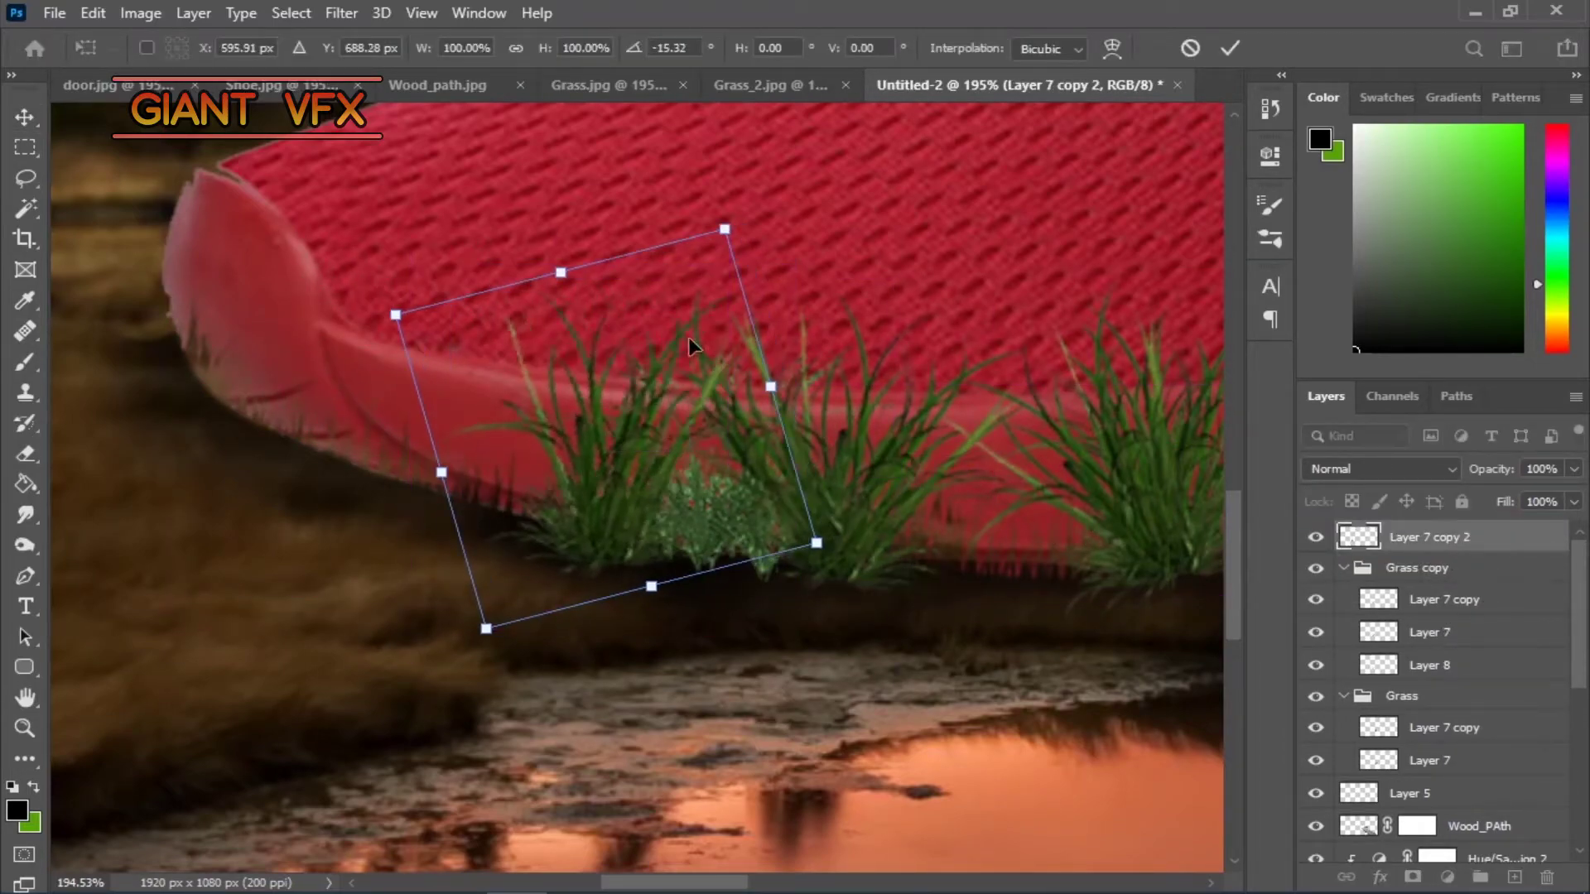
left_click_drag(742, 231, 674, 337)
key("Return")
left_click_drag(585, 496, 530, 485)
- Rotate the next grass copies to follow the toe and the shoe's left edge
key("ctrl+t")
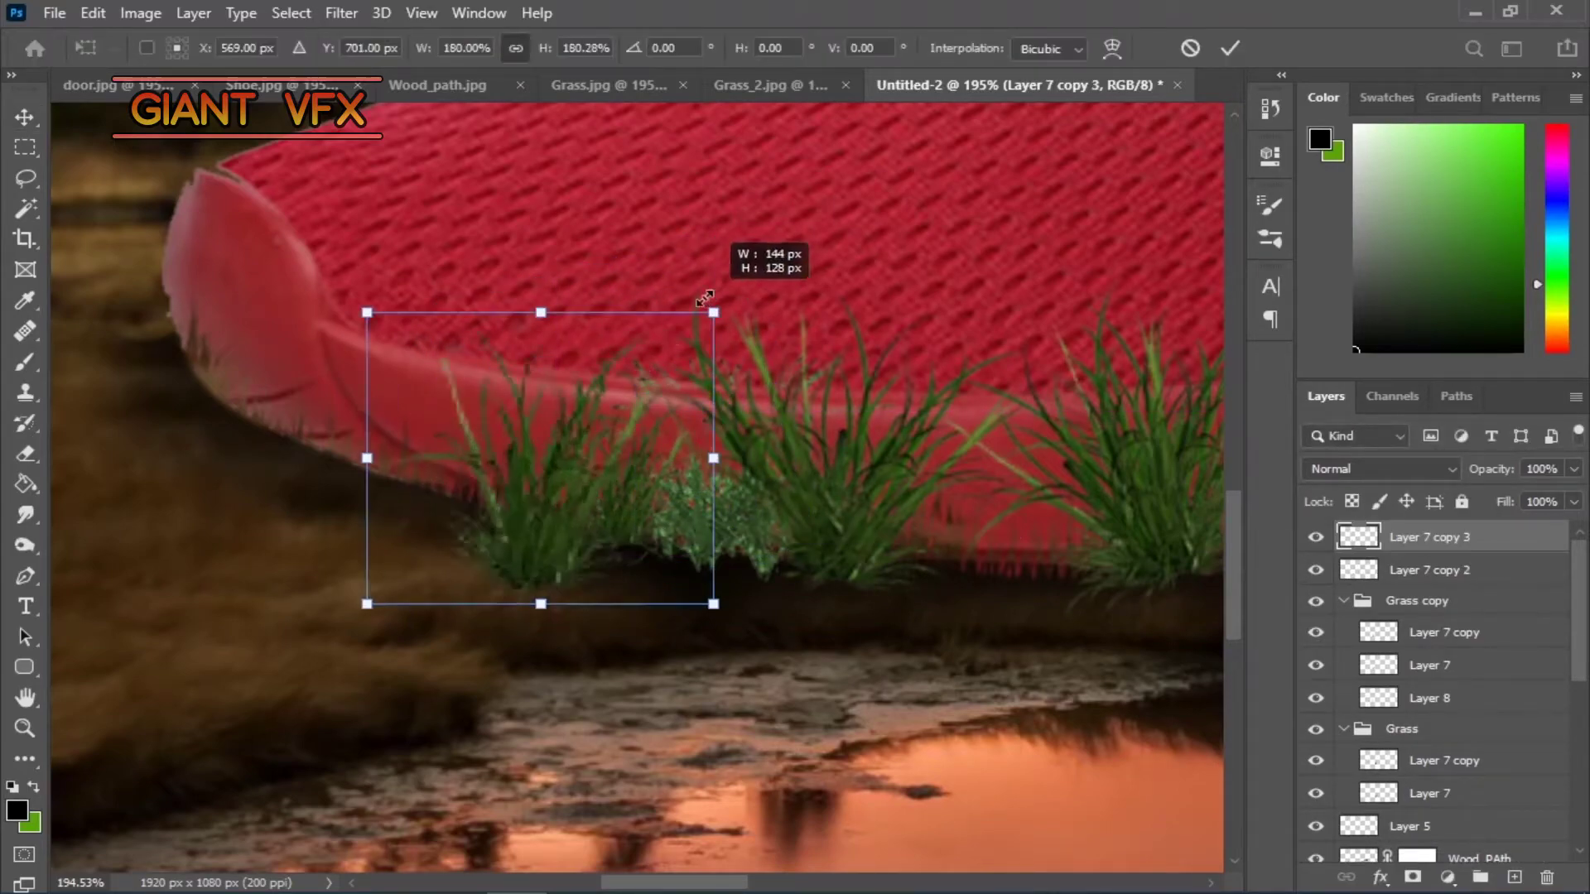
left_click_drag(729, 621, 613, 650)
left_click_drag(632, 452, 413, 460)
key("Return")
key("ctrl+t")
left_click_drag(497, 597, 621, 762)
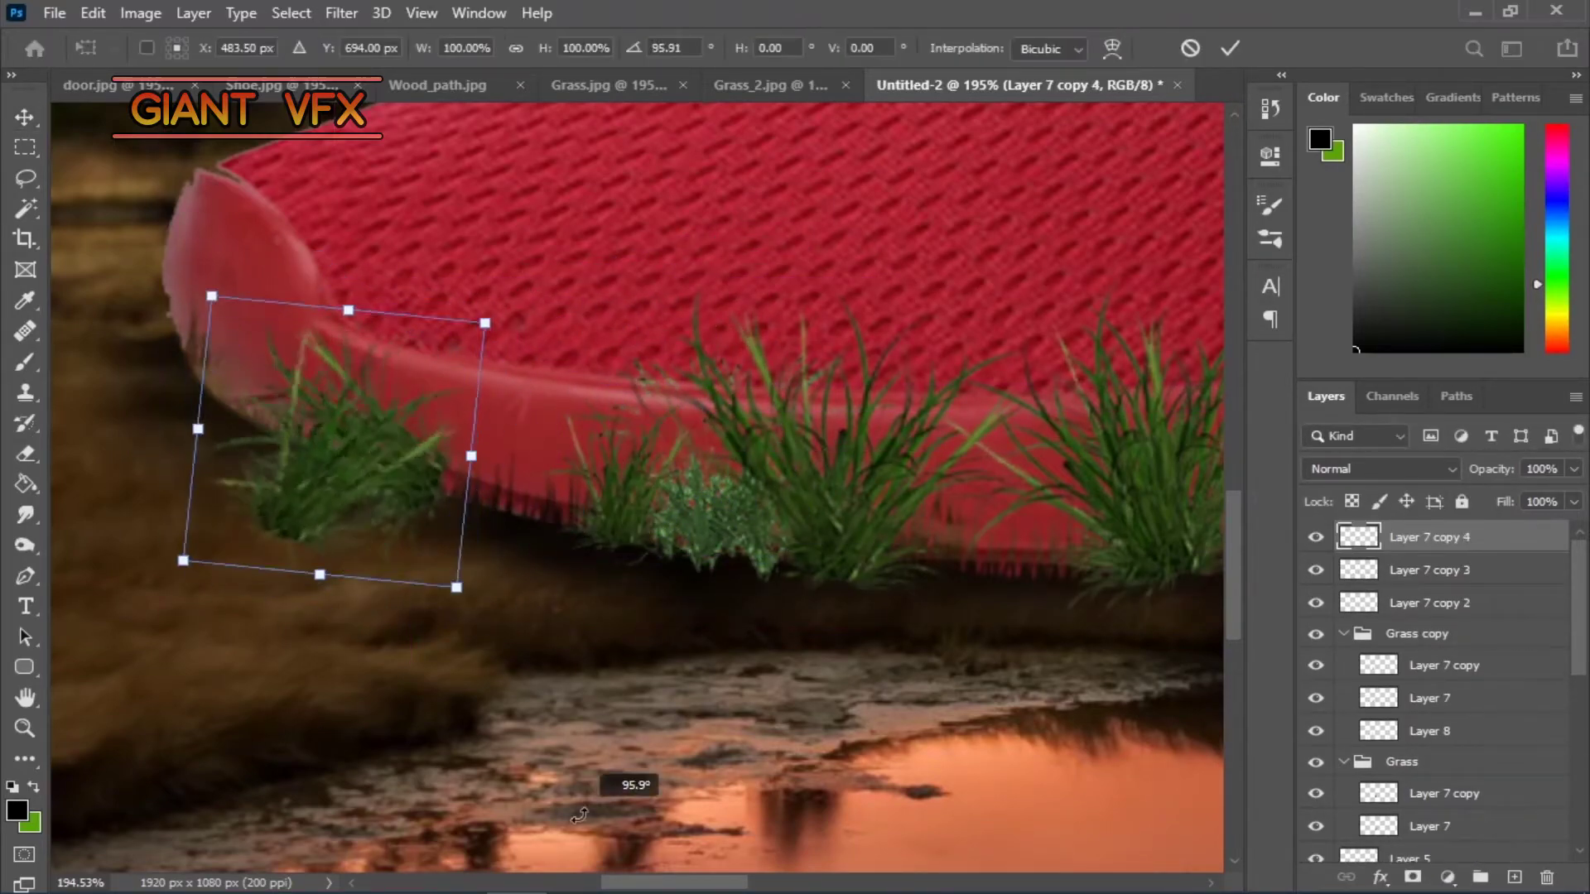
scroll(538, 579, "down", 1)
left_click_drag(390, 497, 444, 415)
- Erase excess grass and group the grass layers into Group 1
key("Return")
key("e")
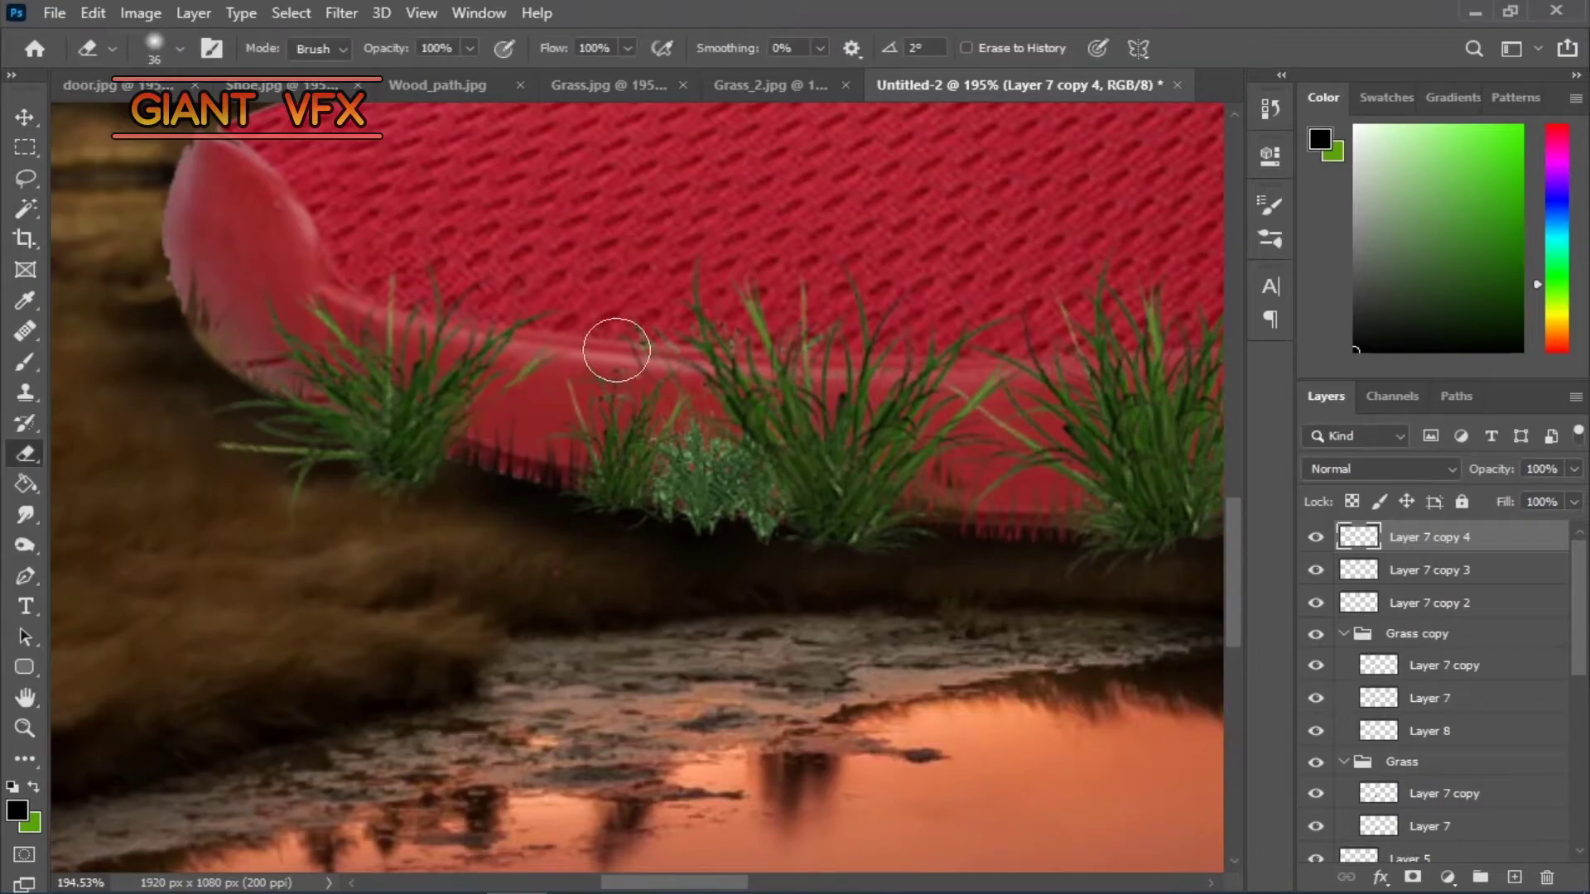
key("alt+bracketleft")
key("ctrl+0")
key("z")
left_click(657, 497)
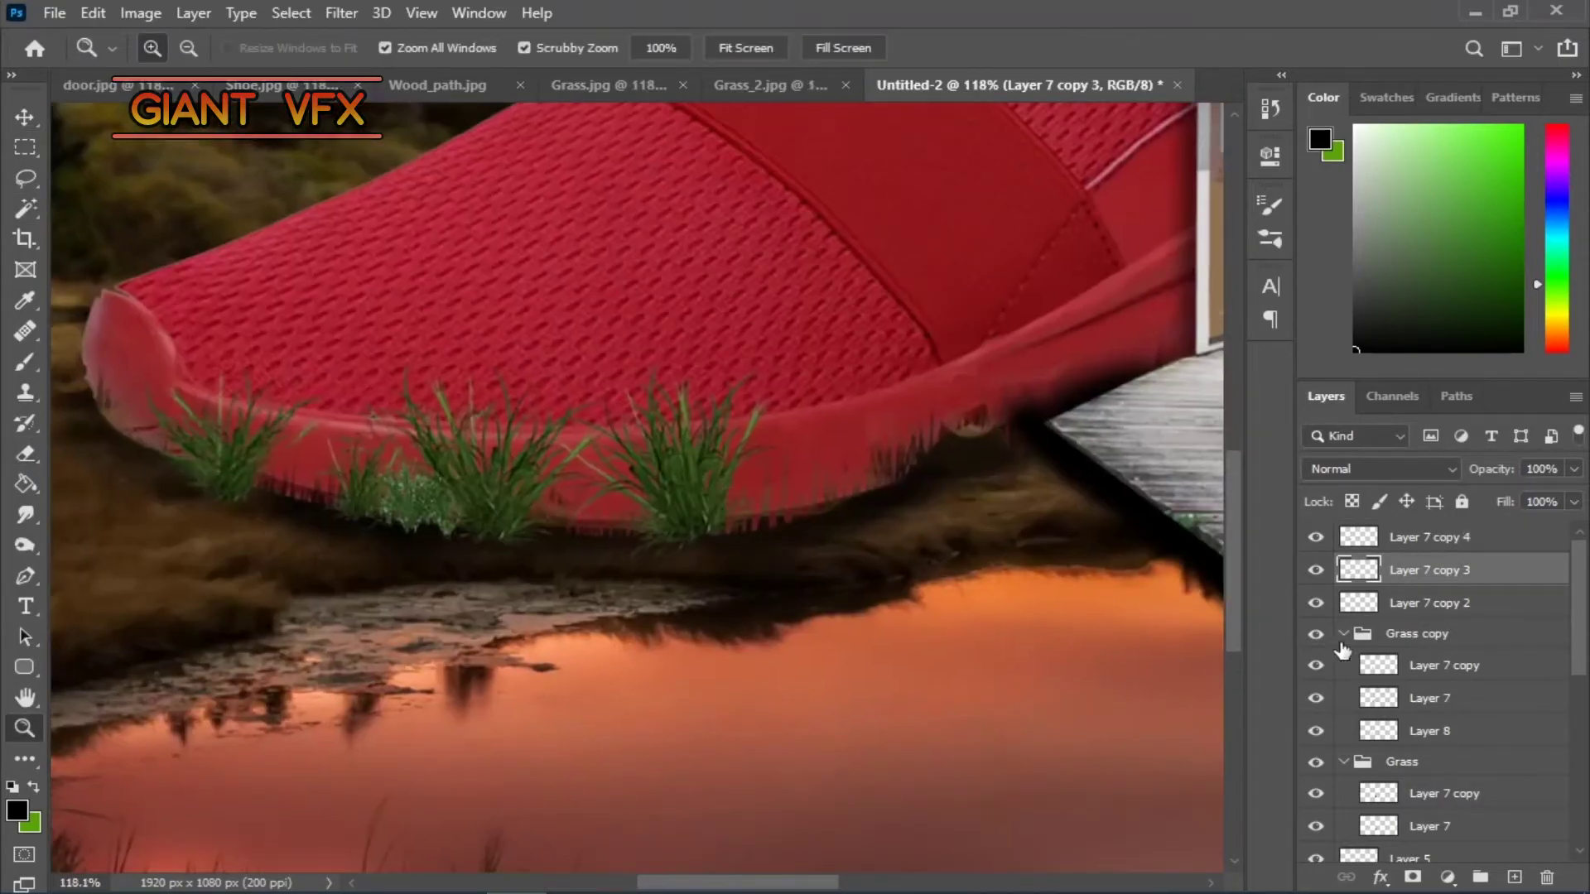
left_click(1344, 634)
- Merge a copy of the grass group and add a clipped Hue/Saturation lowering saturation and lightness
key("ctrl+g")
right_click(1454, 546)
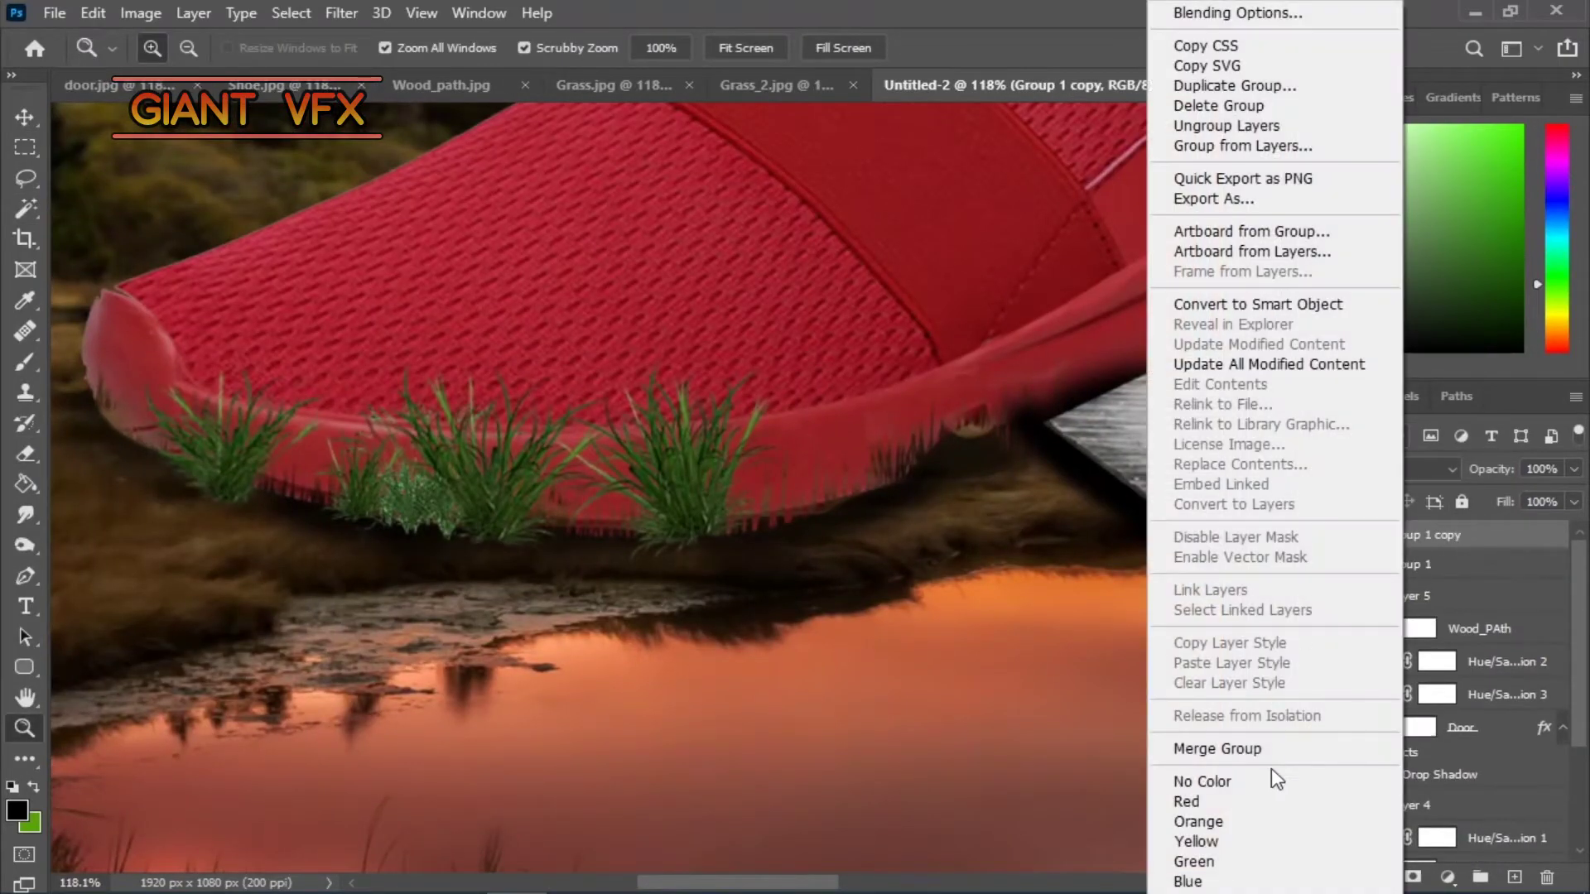
key("ctrl+j")
key("ctrl+e")
left_click(1448, 877)
left_click(1408, 675)
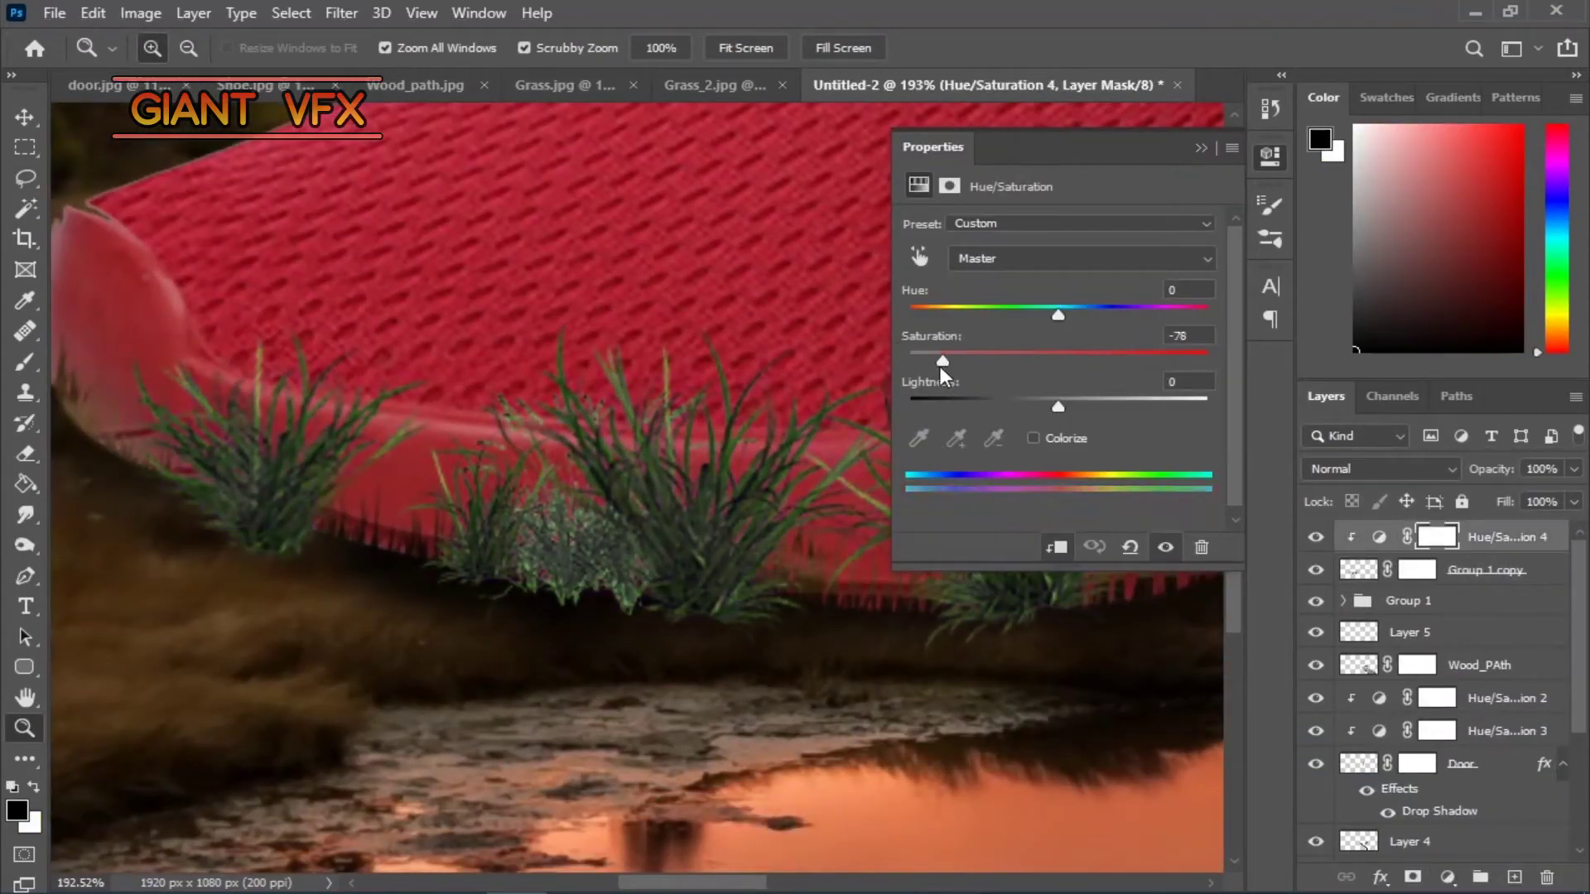
left_click_drag(942, 362, 960, 362)
left_click_drag(1058, 406, 1011, 399)
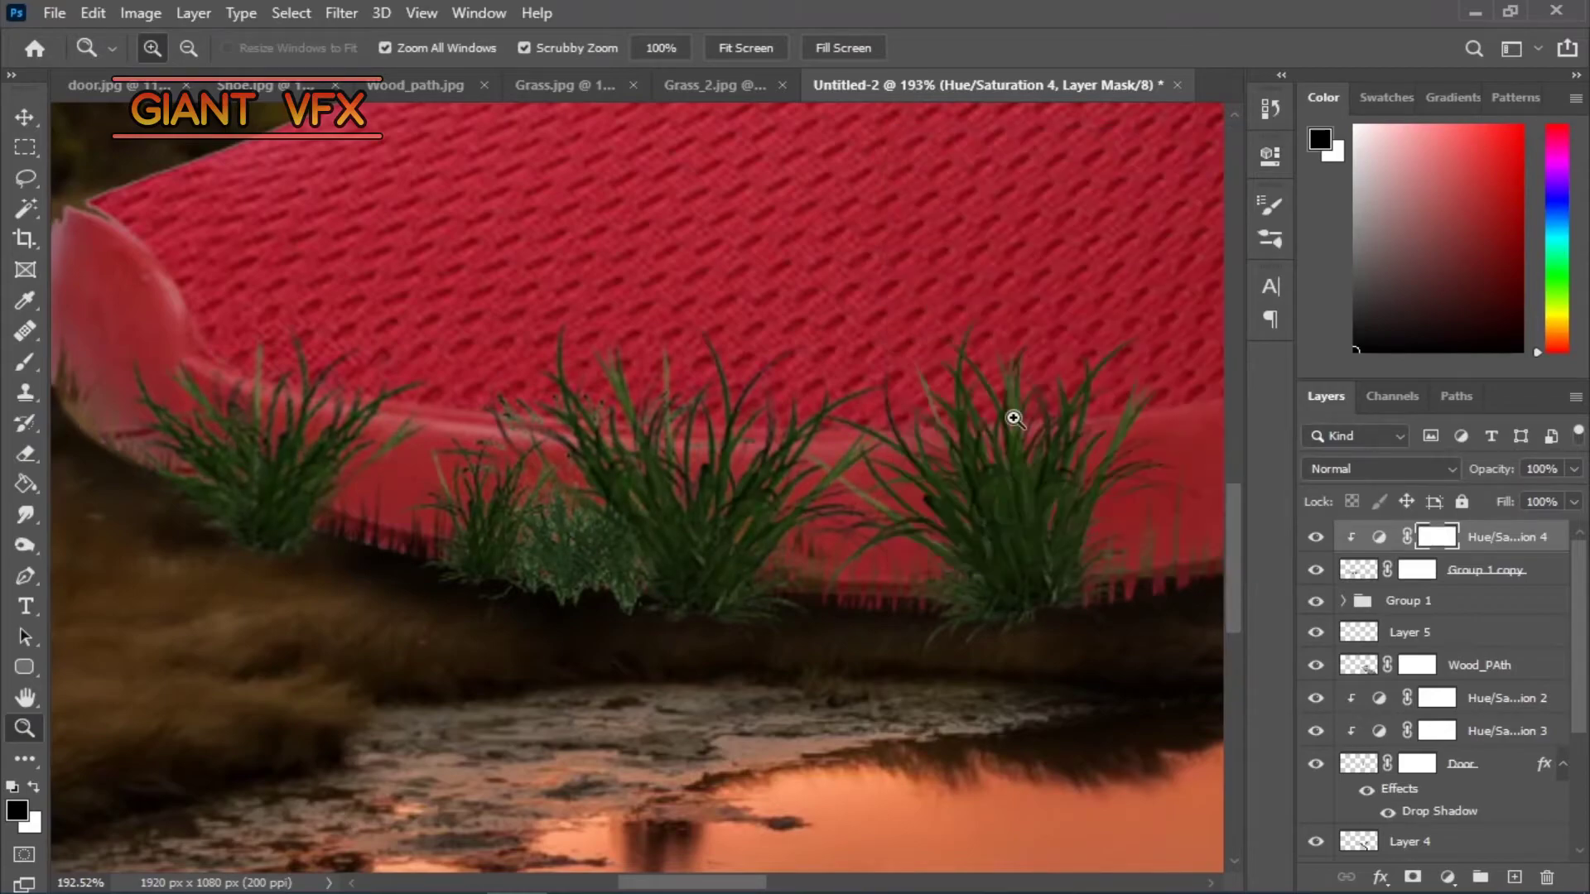
- Shrink the merged grass under the shoe, hide Group 1, and place a duplicate row along the sole
key("ctrl+t")
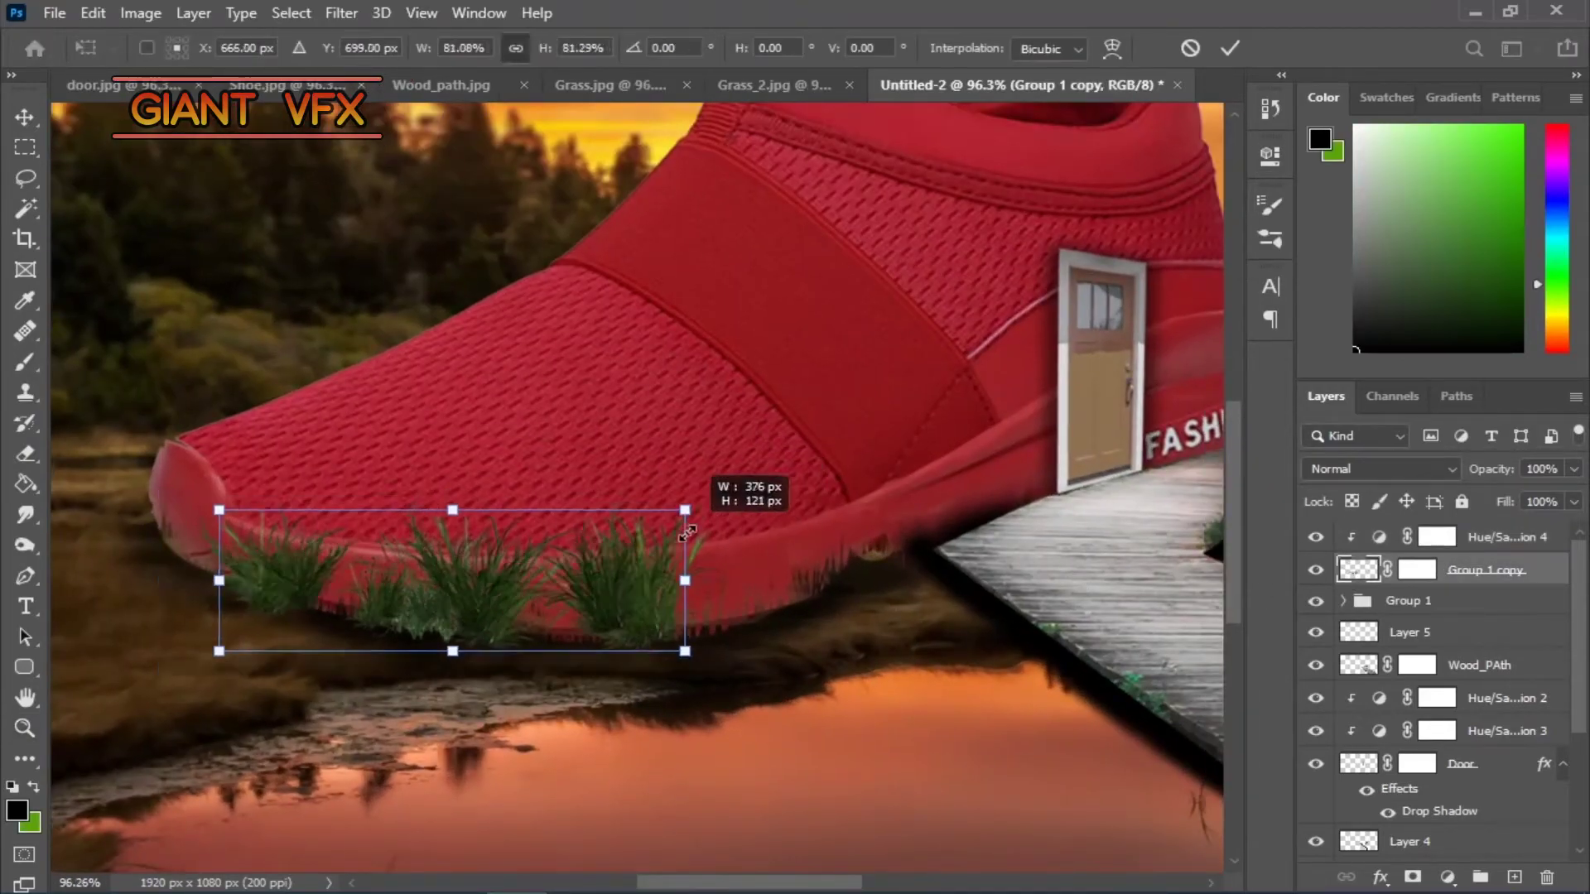
left_click_drag(692, 508, 649, 533)
key("Return")
left_click(1316, 601)
mouse_move(534, 646)
left_mouse_down()
mouse_move(410, 604)
mouse_move(686, 632)
left_mouse_up()
- Rotate and skew the second grass row to follow the shoe's sole
key("ctrl+t")
left_click_drag(769, 566, 764, 548)
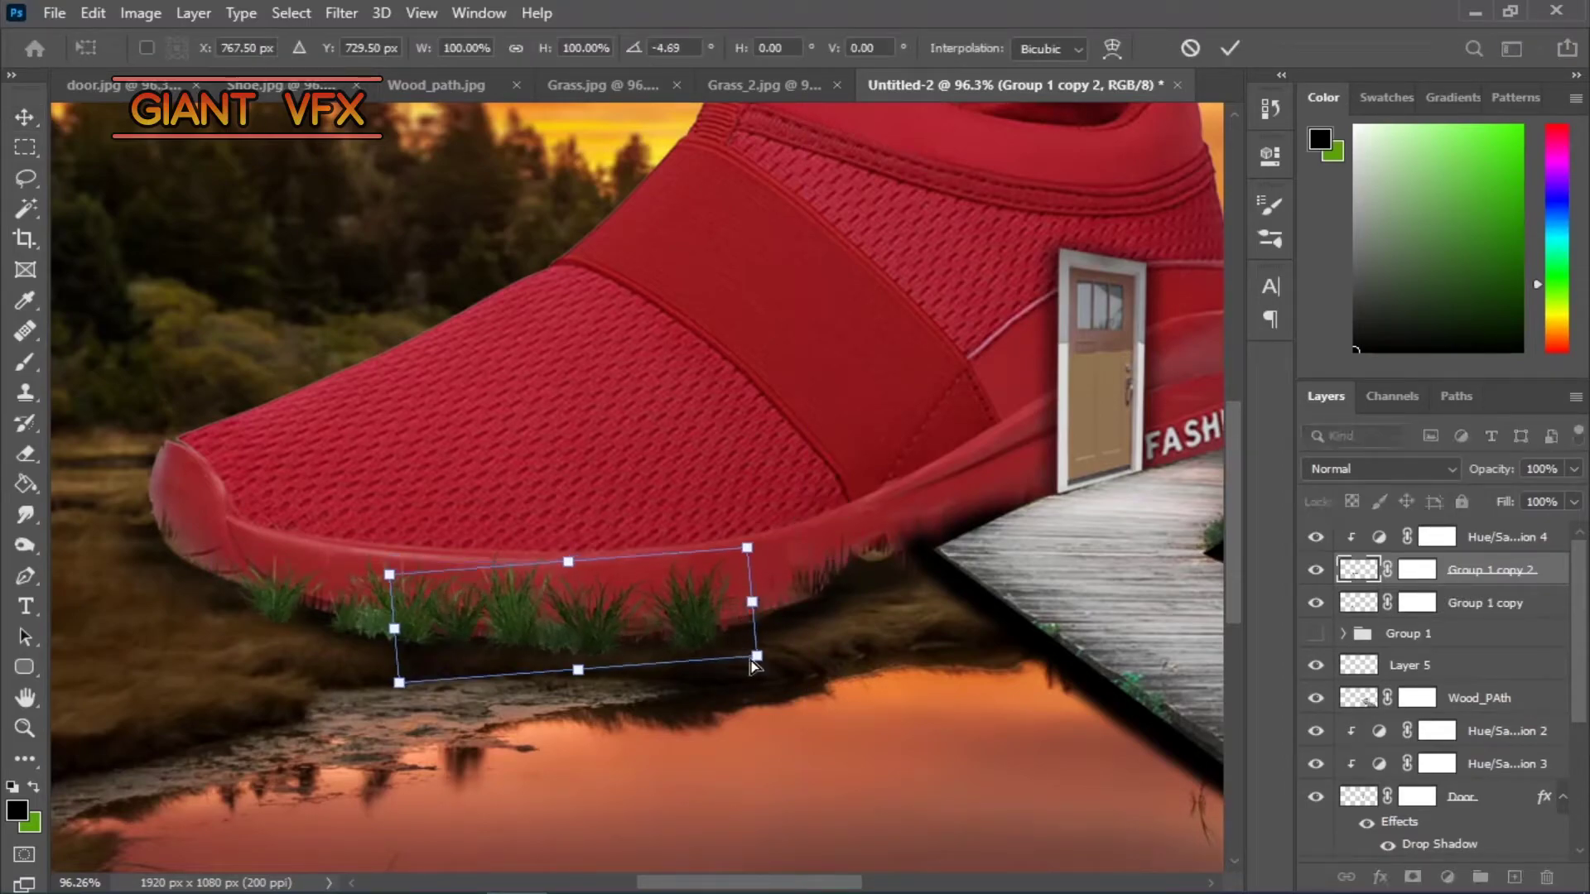
left_click_drag(386, 675, 414, 673)
left_click_drag(747, 570, 749, 605)
key("Return")
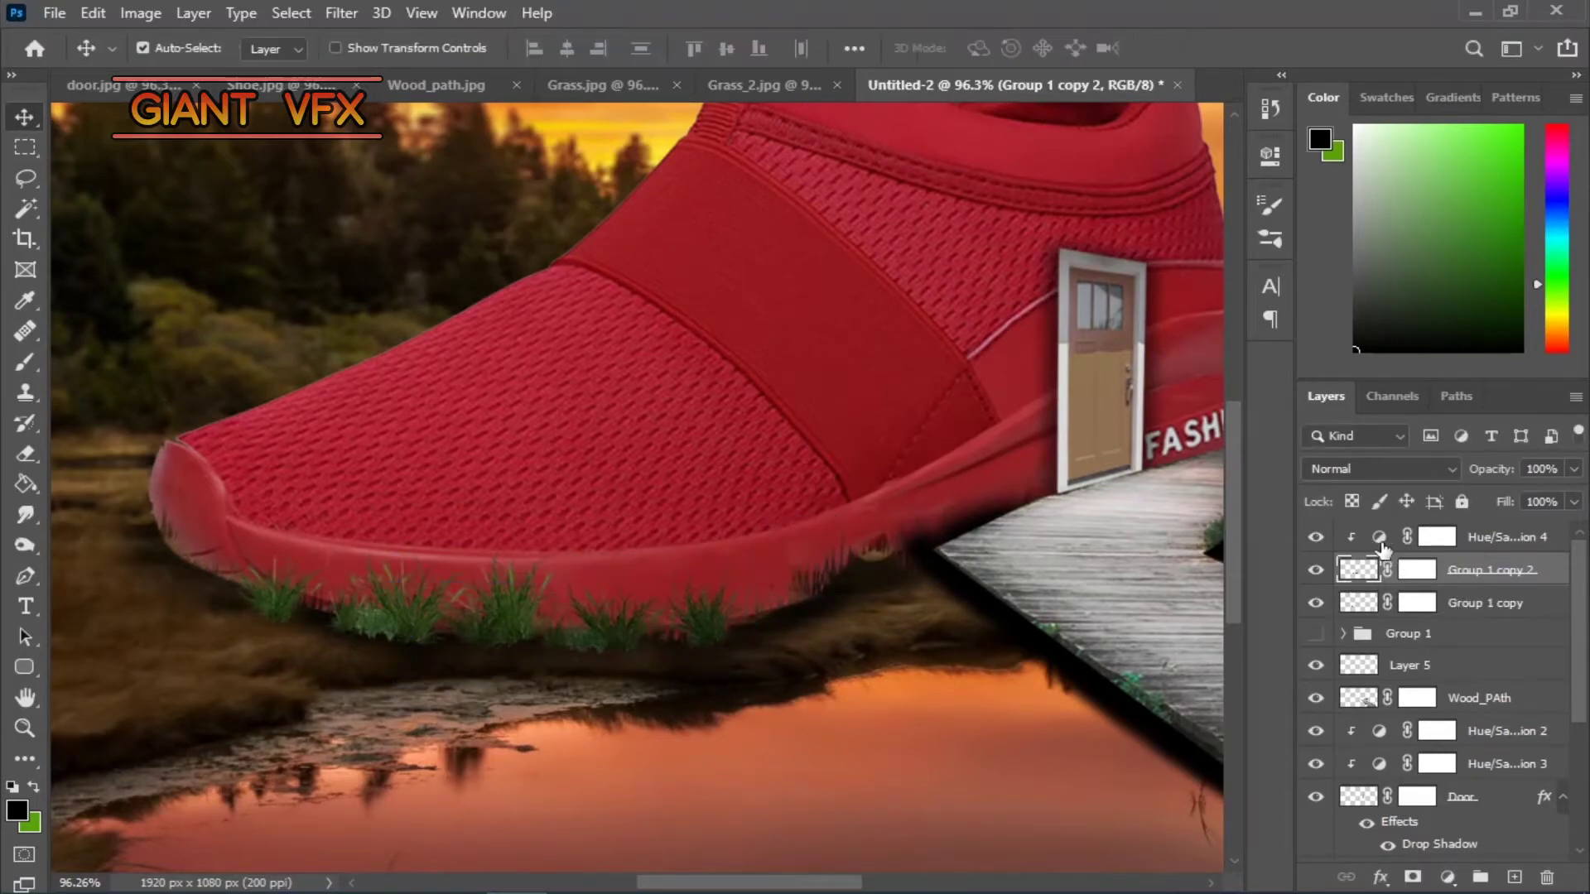
- Darken the grass Hue/Saturation further and copy the clipped adjustment onto the second row
double_click(1378, 537)
left_click_drag(970, 400, 967, 399)
left_click_drag(1050, 361, 1027, 365)
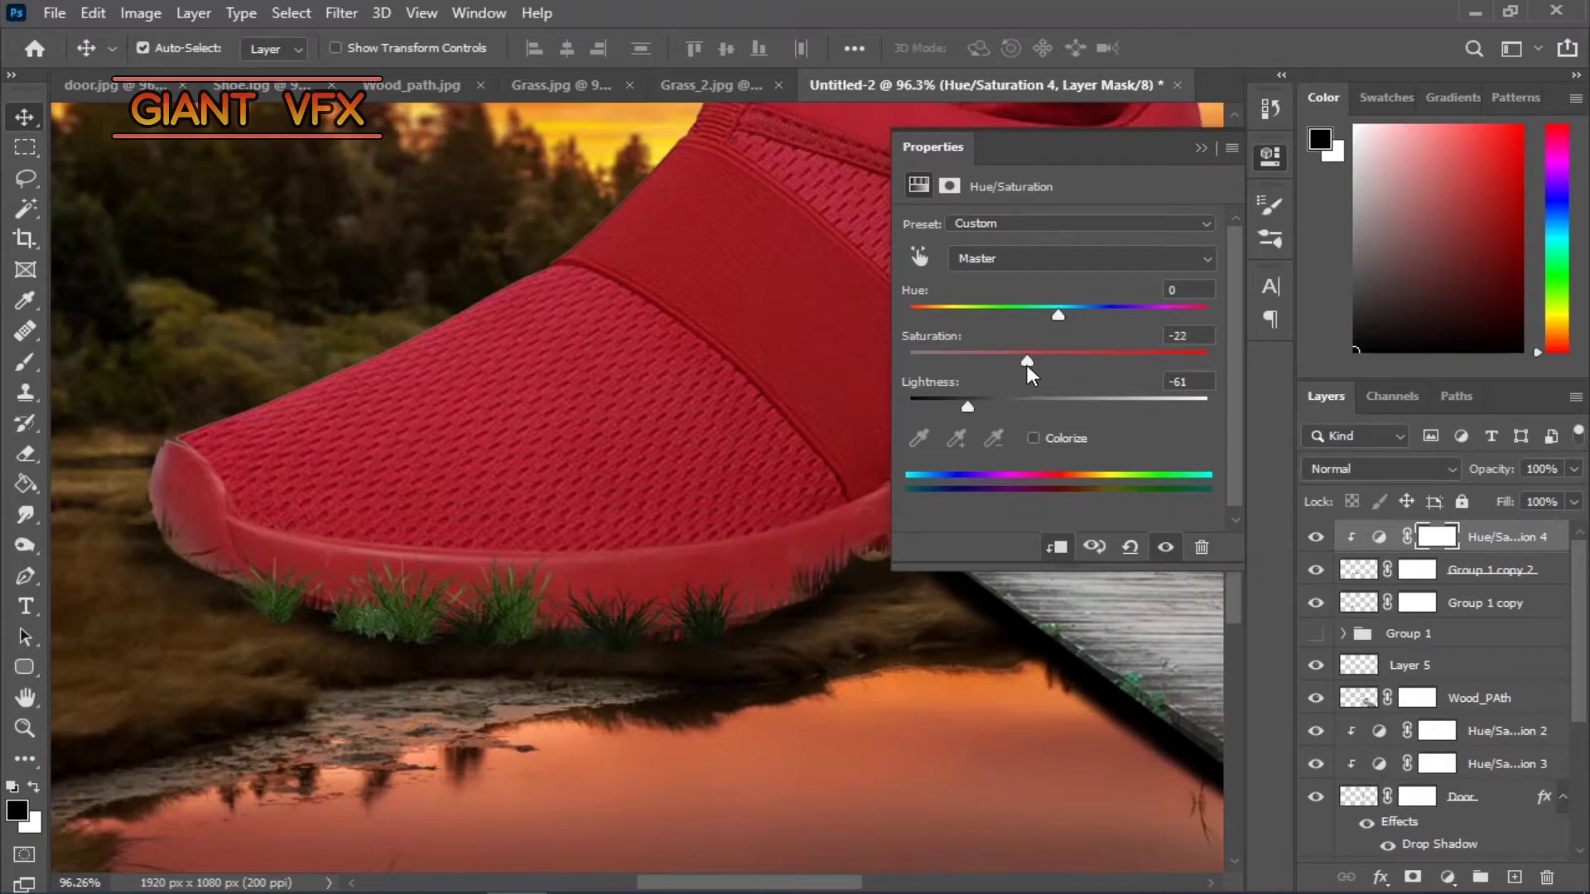
left_click(1201, 147)
left_click(1481, 585, "alt")
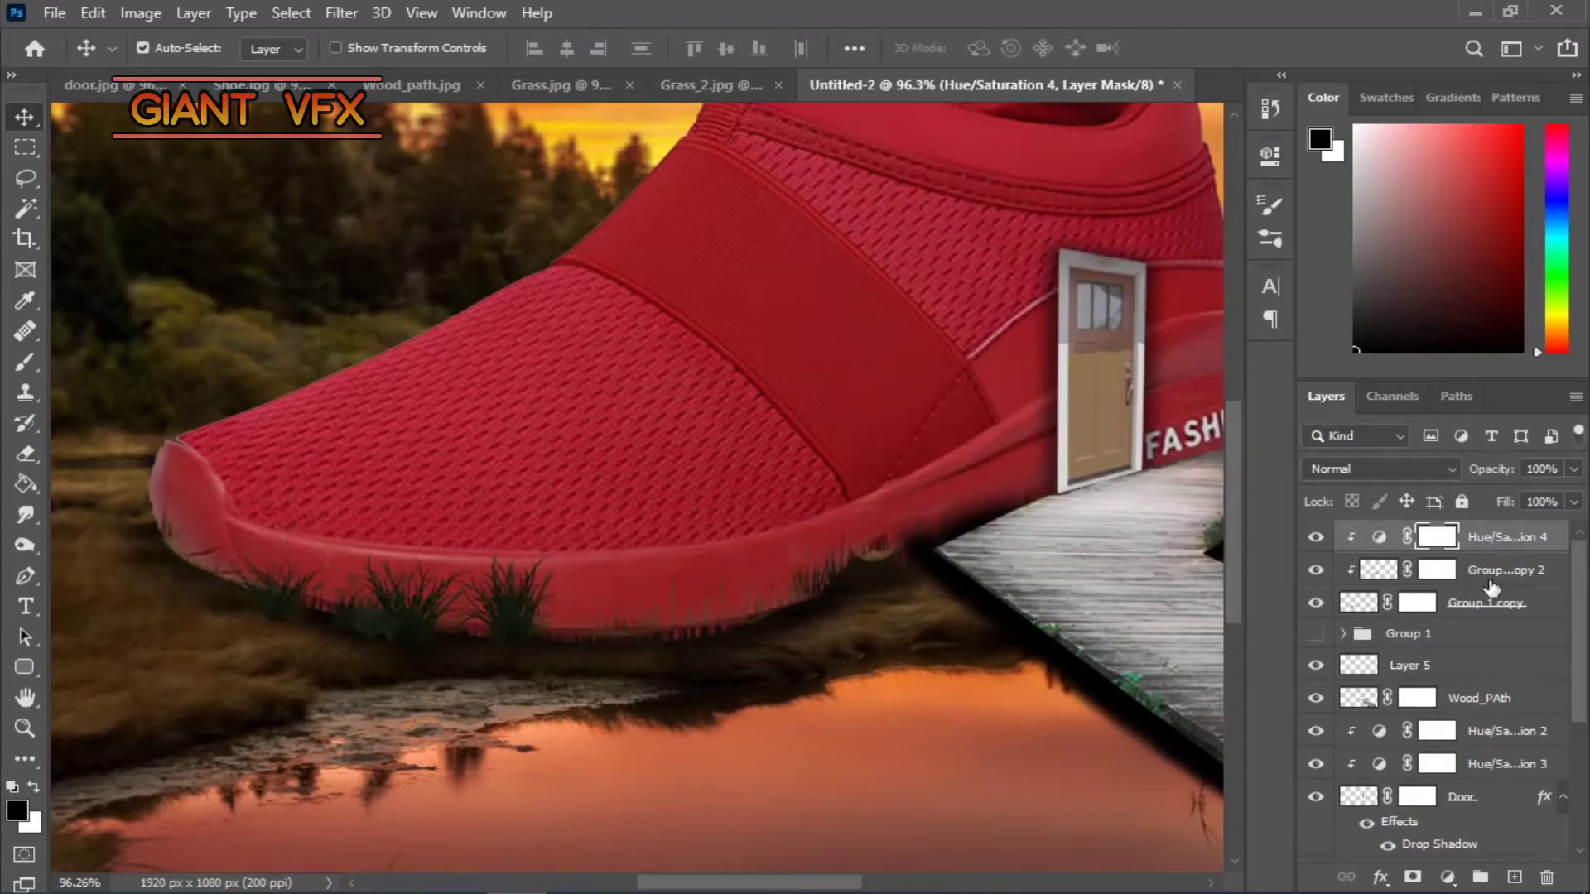
left_click(1379, 569)
left_click_drag(1501, 527, 1501, 531)
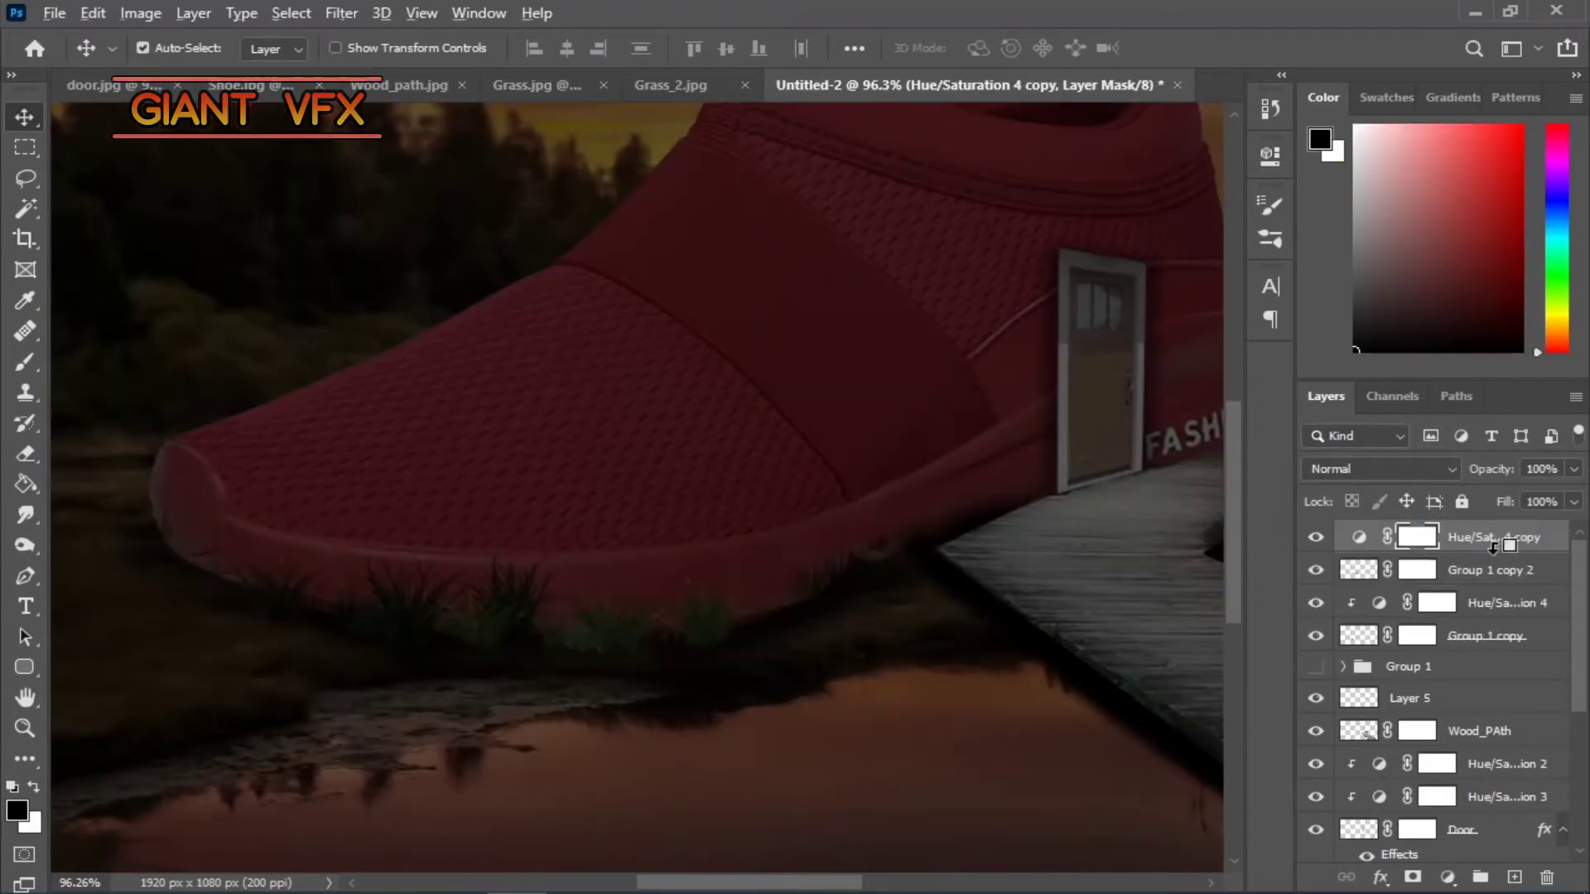
- Zoom out to see the whole shoe and select the Group 1 copy 2 grass layer
key("z")
left_click(618, 600, "alt")
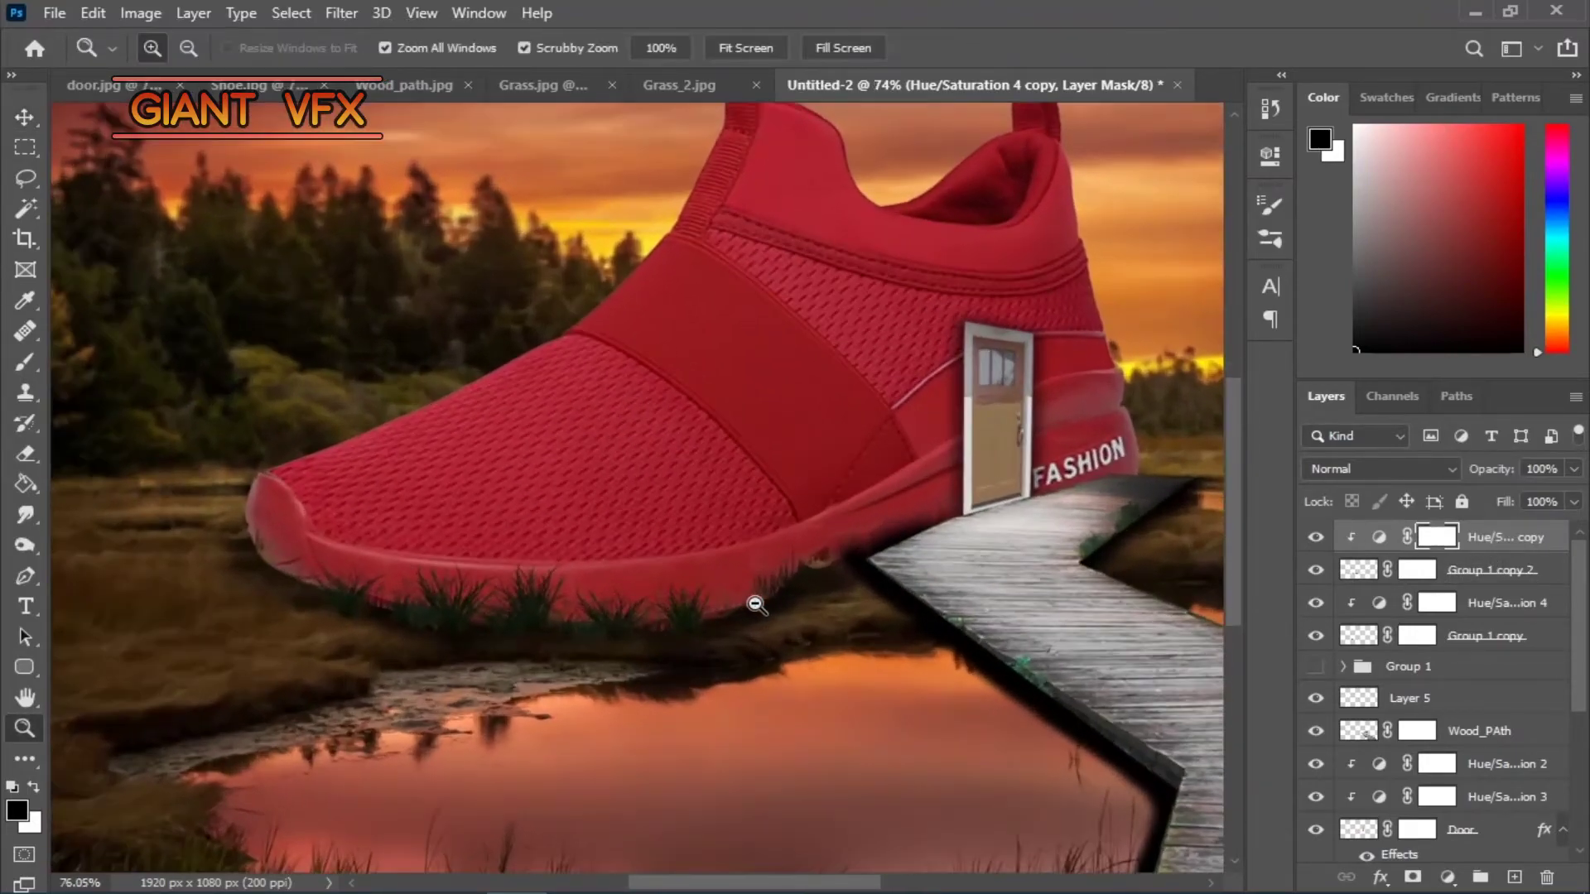
key("v")
left_click(1356, 573)
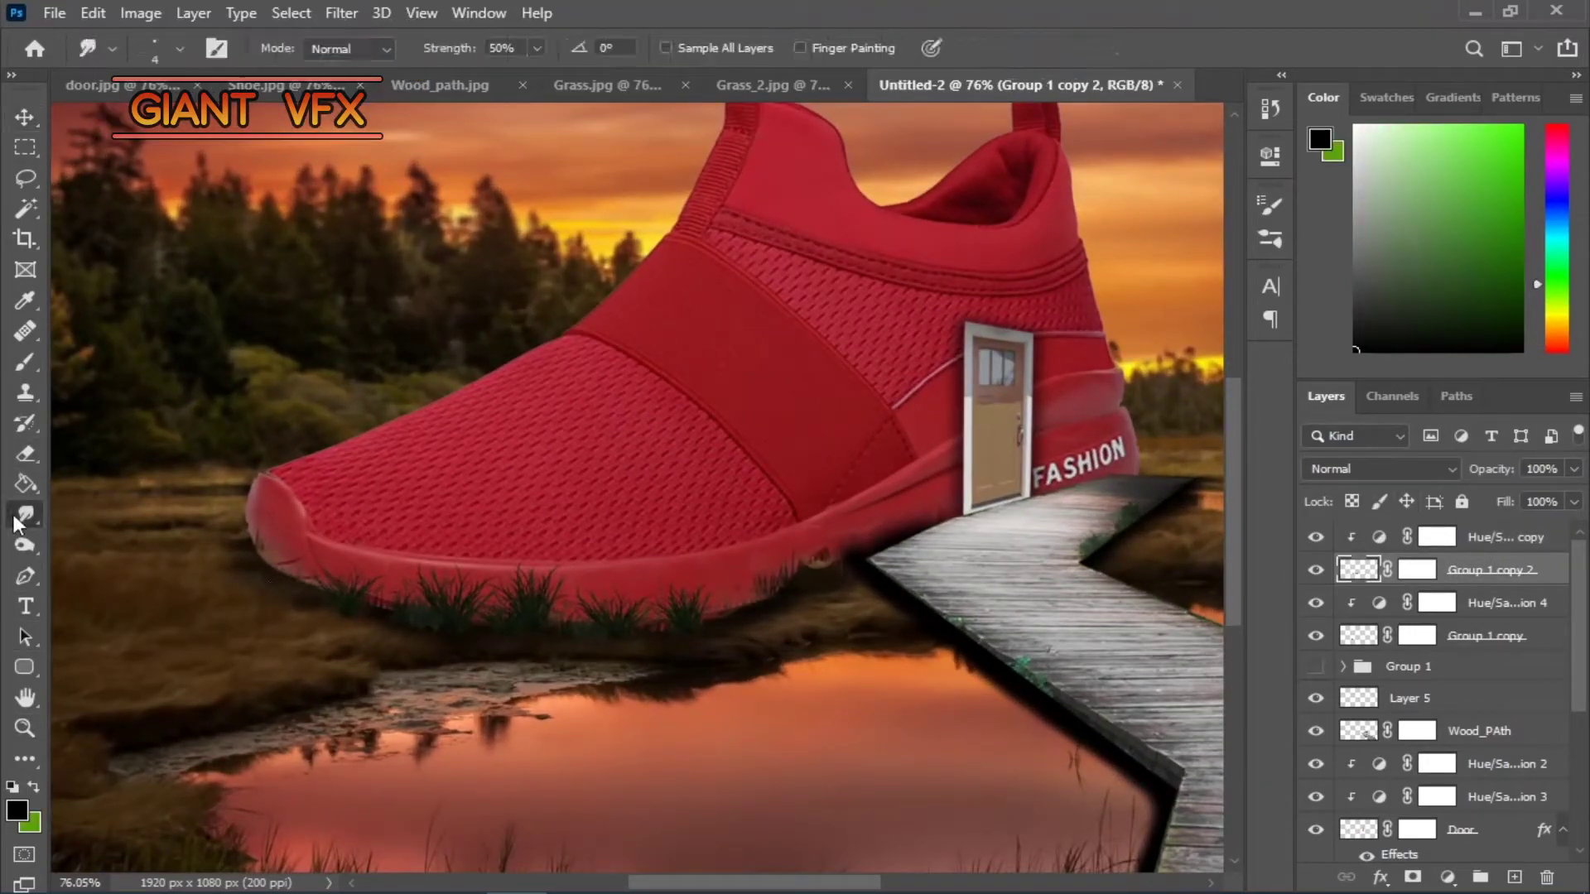
- Try the Blur tool and check its brush size on the grass
left_click(25, 545)
left_click(25, 514)
left_click(126, 512)
right_click(522, 563)
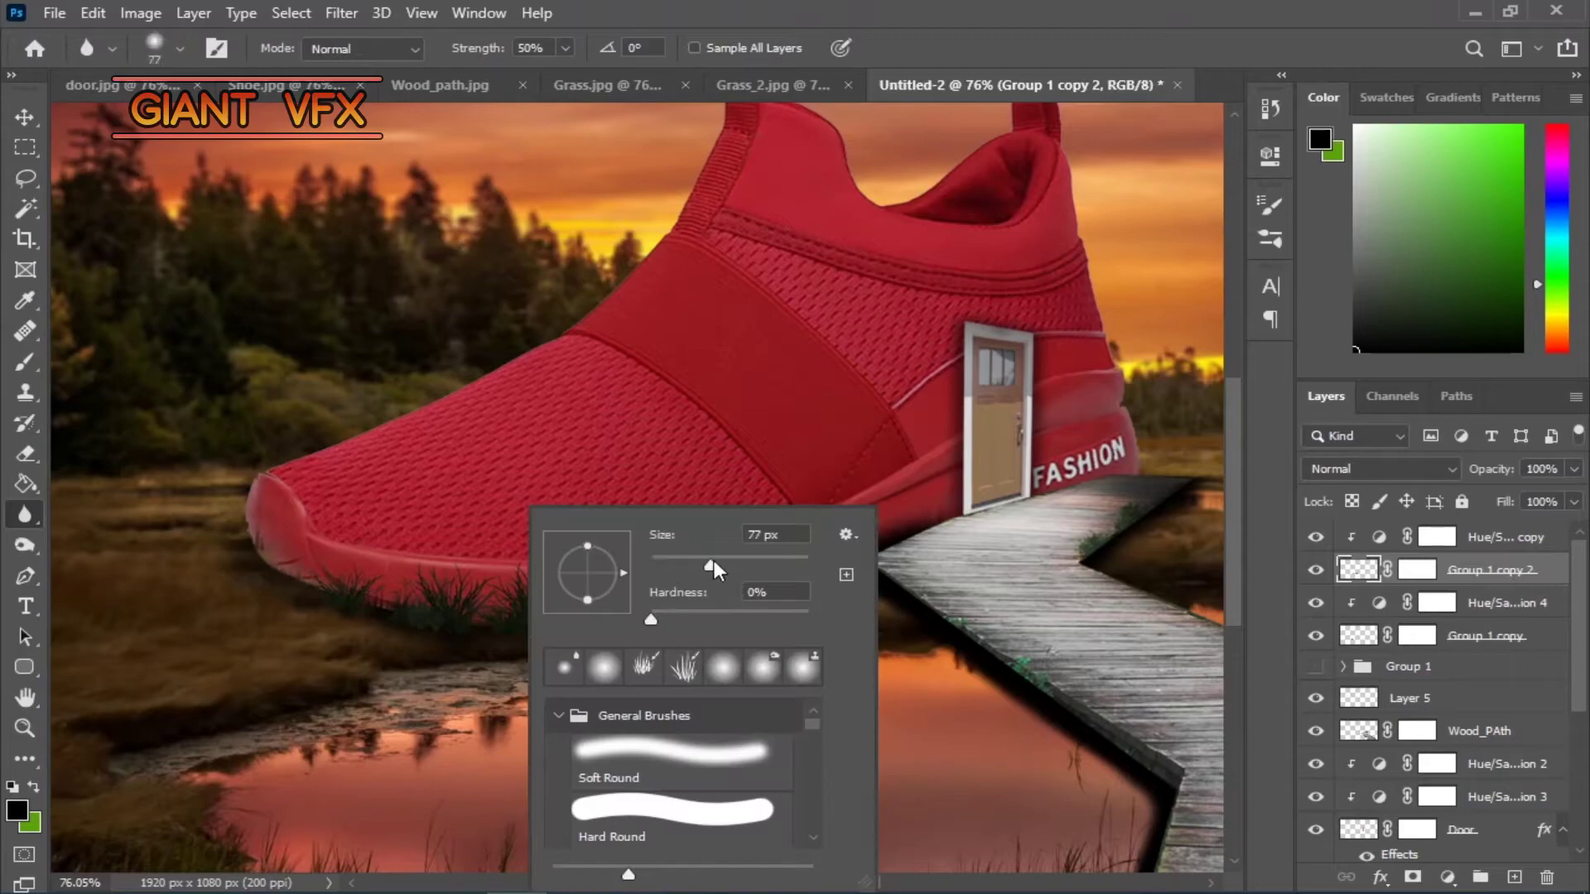
key("Escape")
- Apply a 0.5-radius Gaussian Blur to both grass layers
left_click(347, 12)
mouse_move(356, 279)
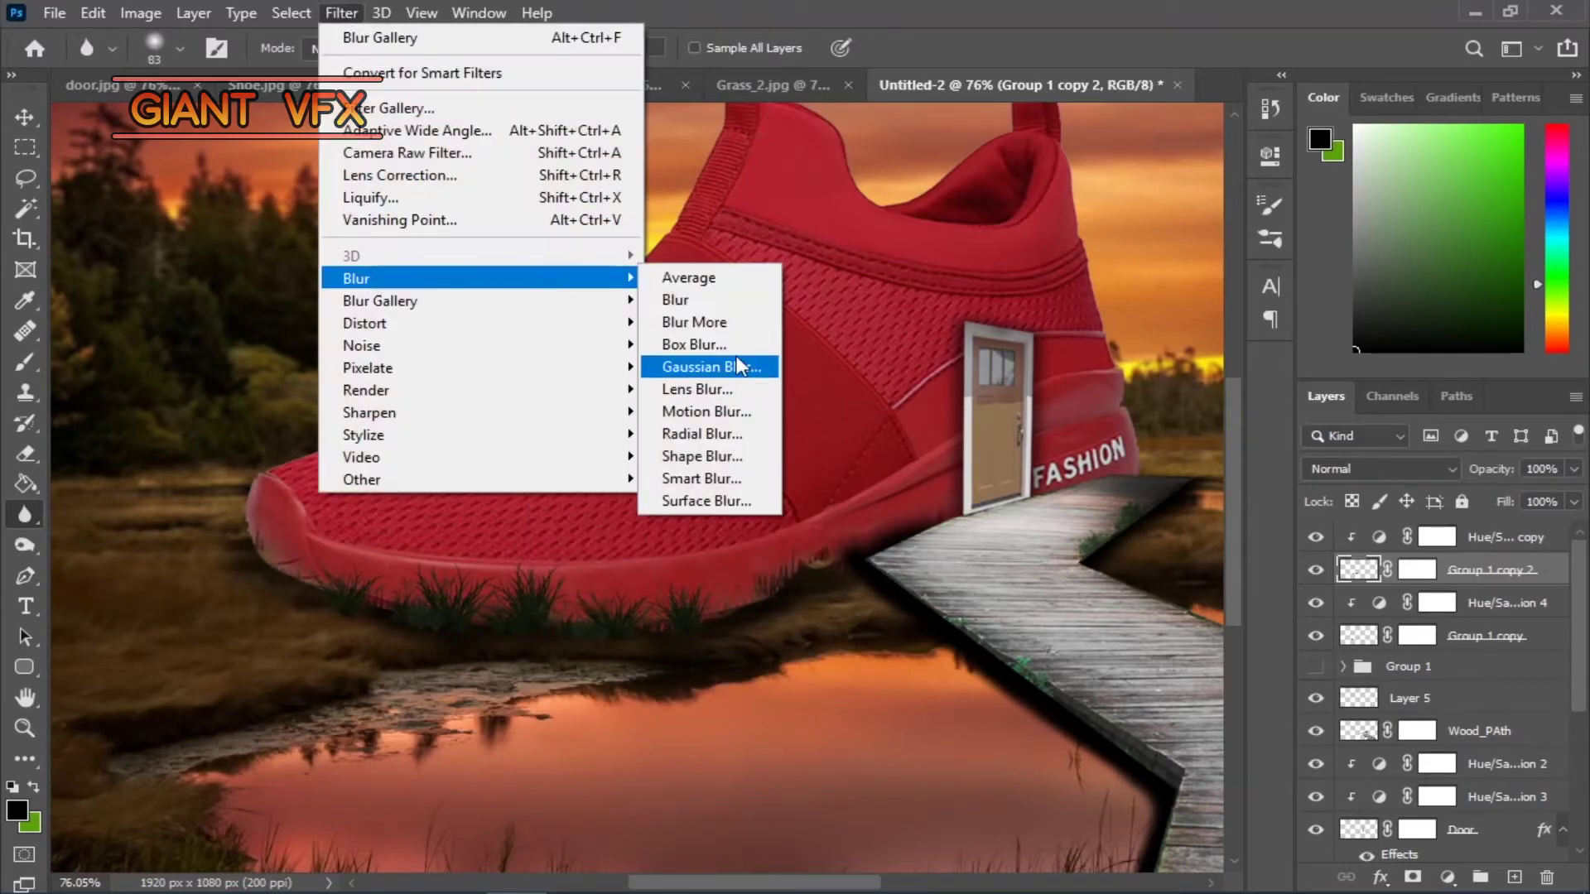
left_click(711, 366)
left_click_drag(658, 500, 620, 500)
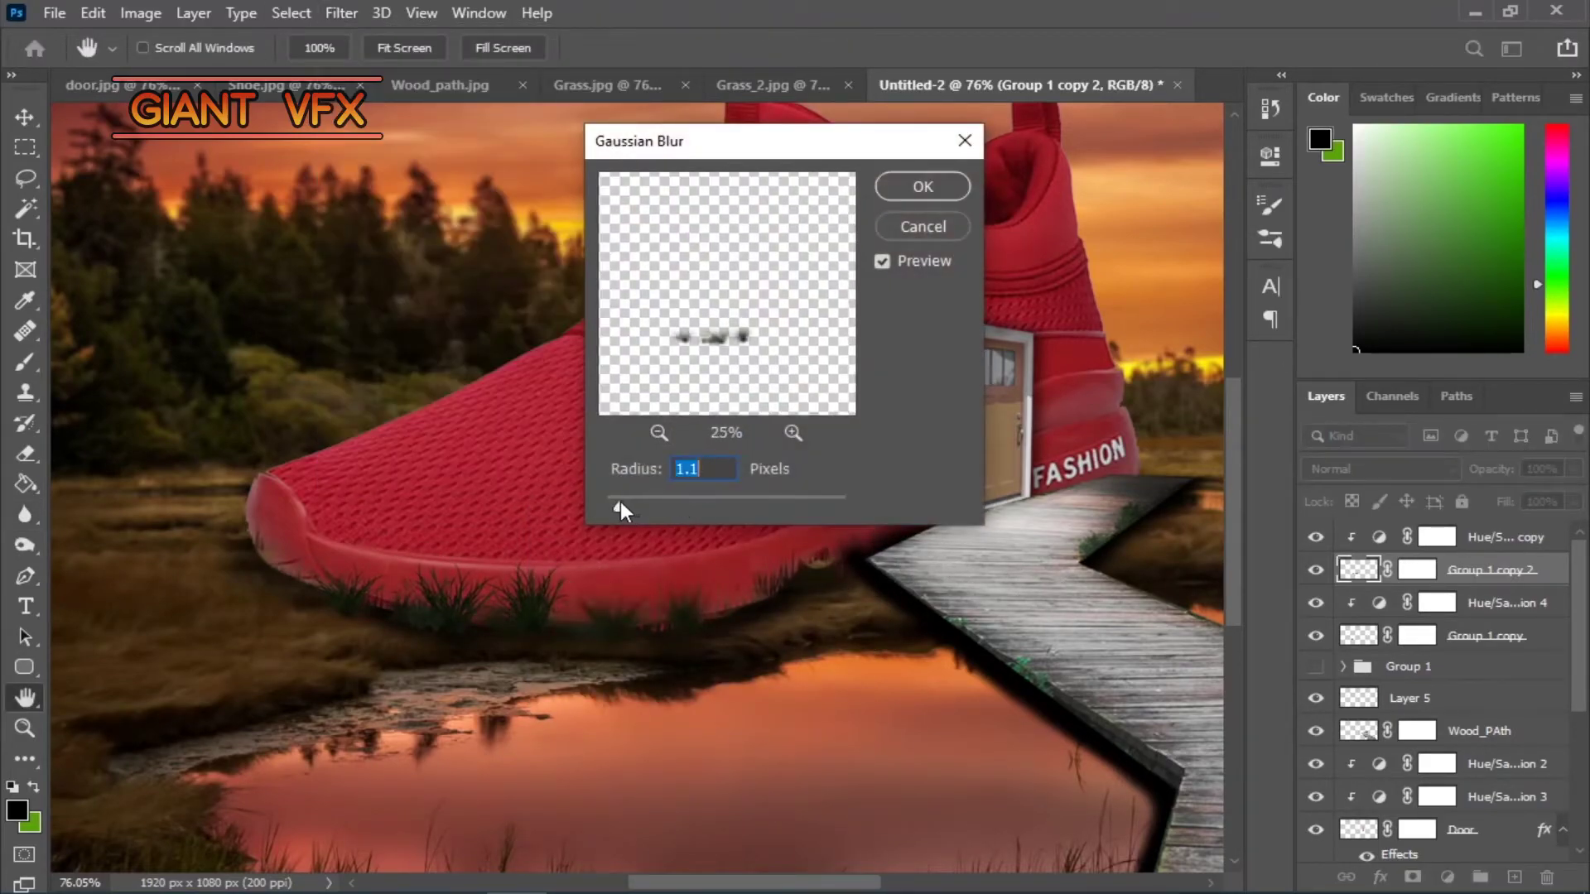
type(".5")
key("Return")
left_click(1359, 636)
left_click(341, 12)
left_click(711, 357)
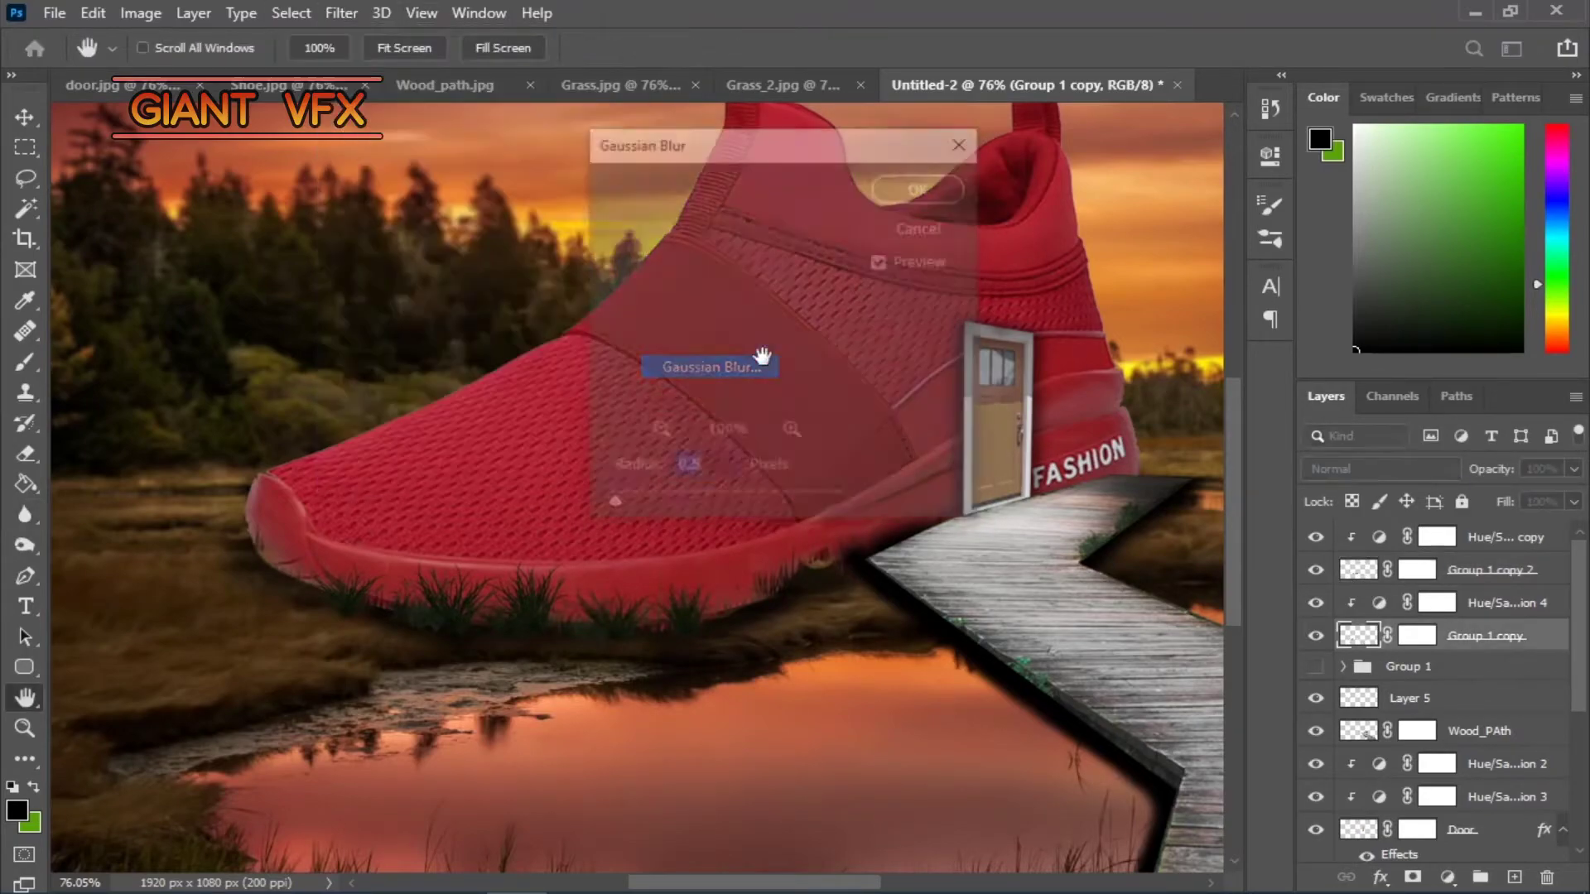
key("Return")
- Set the grass layer to Lighten and place a copy left under the toe
left_click(1410, 470)
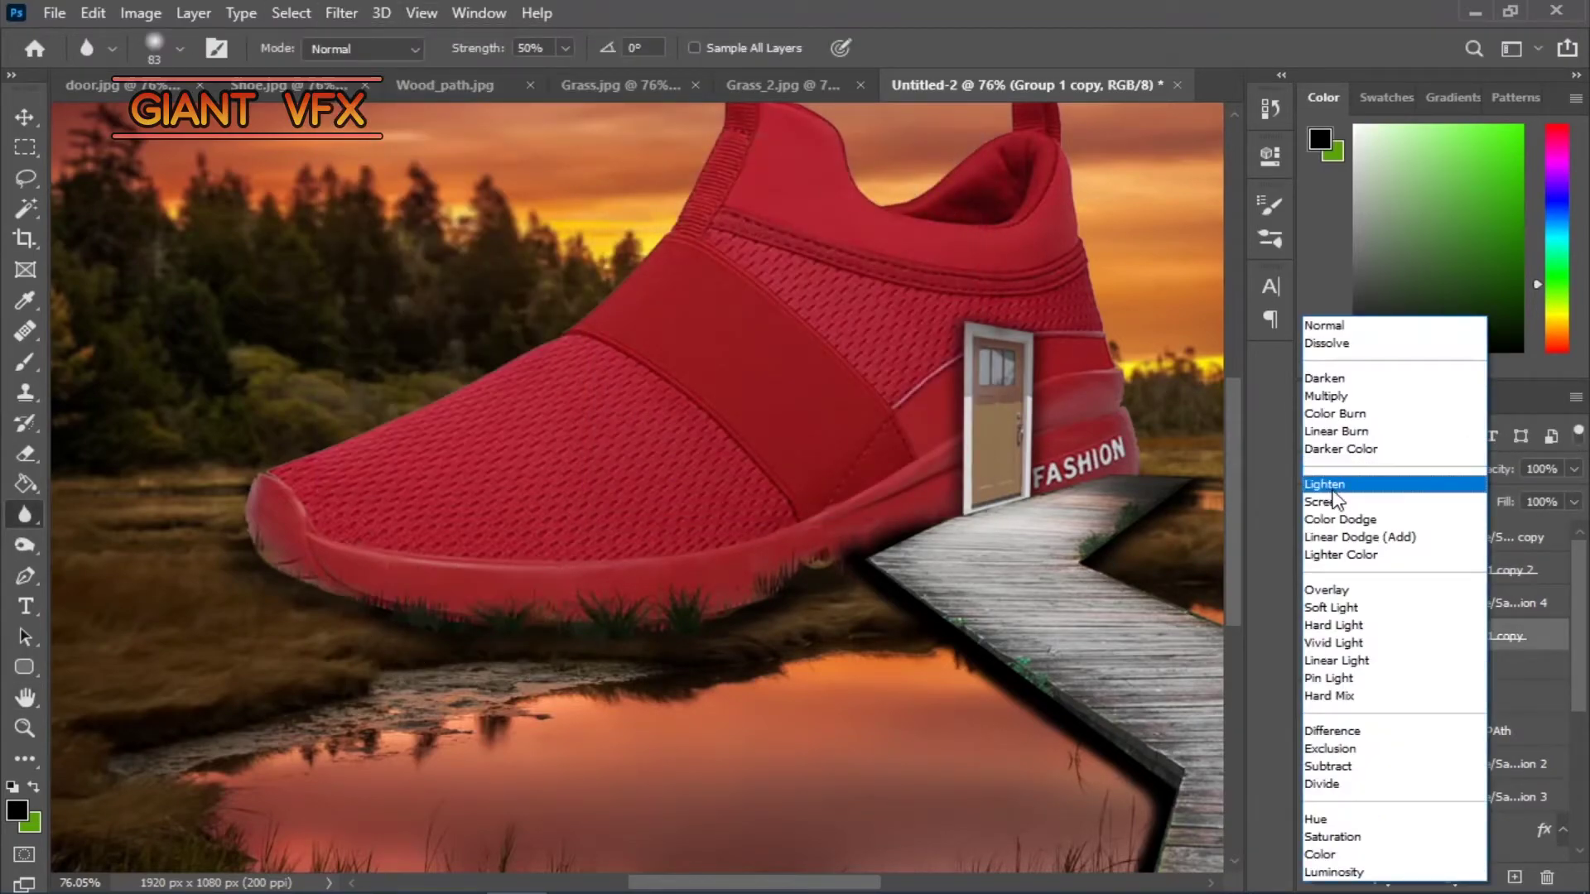
left_click(1333, 489)
key("ctrl+j")
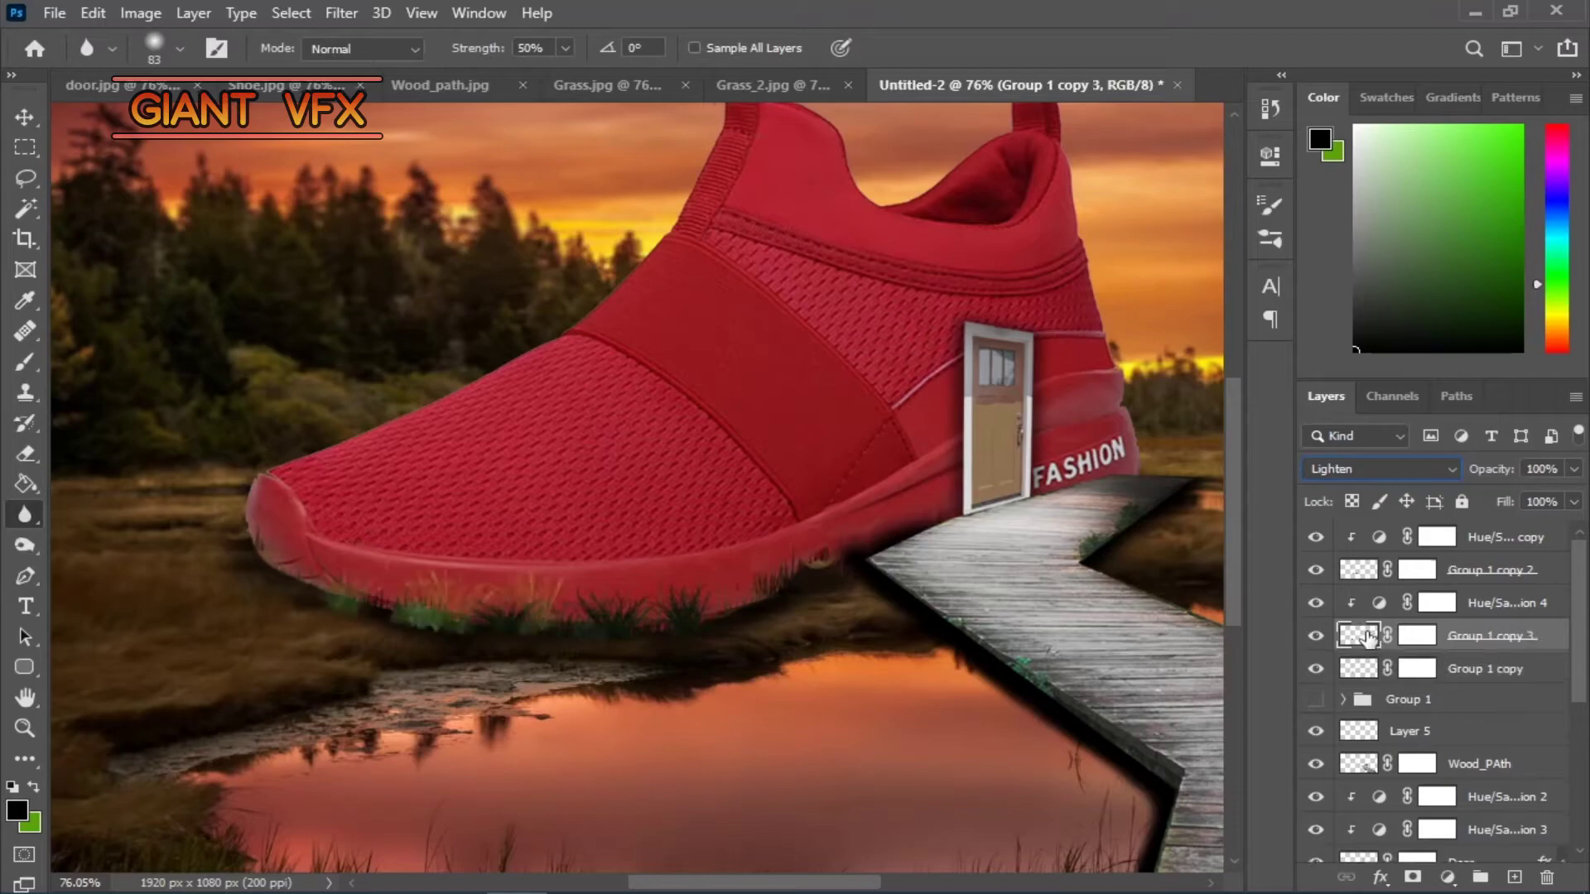
key("v")
left_click_drag(449, 609, 267, 590)
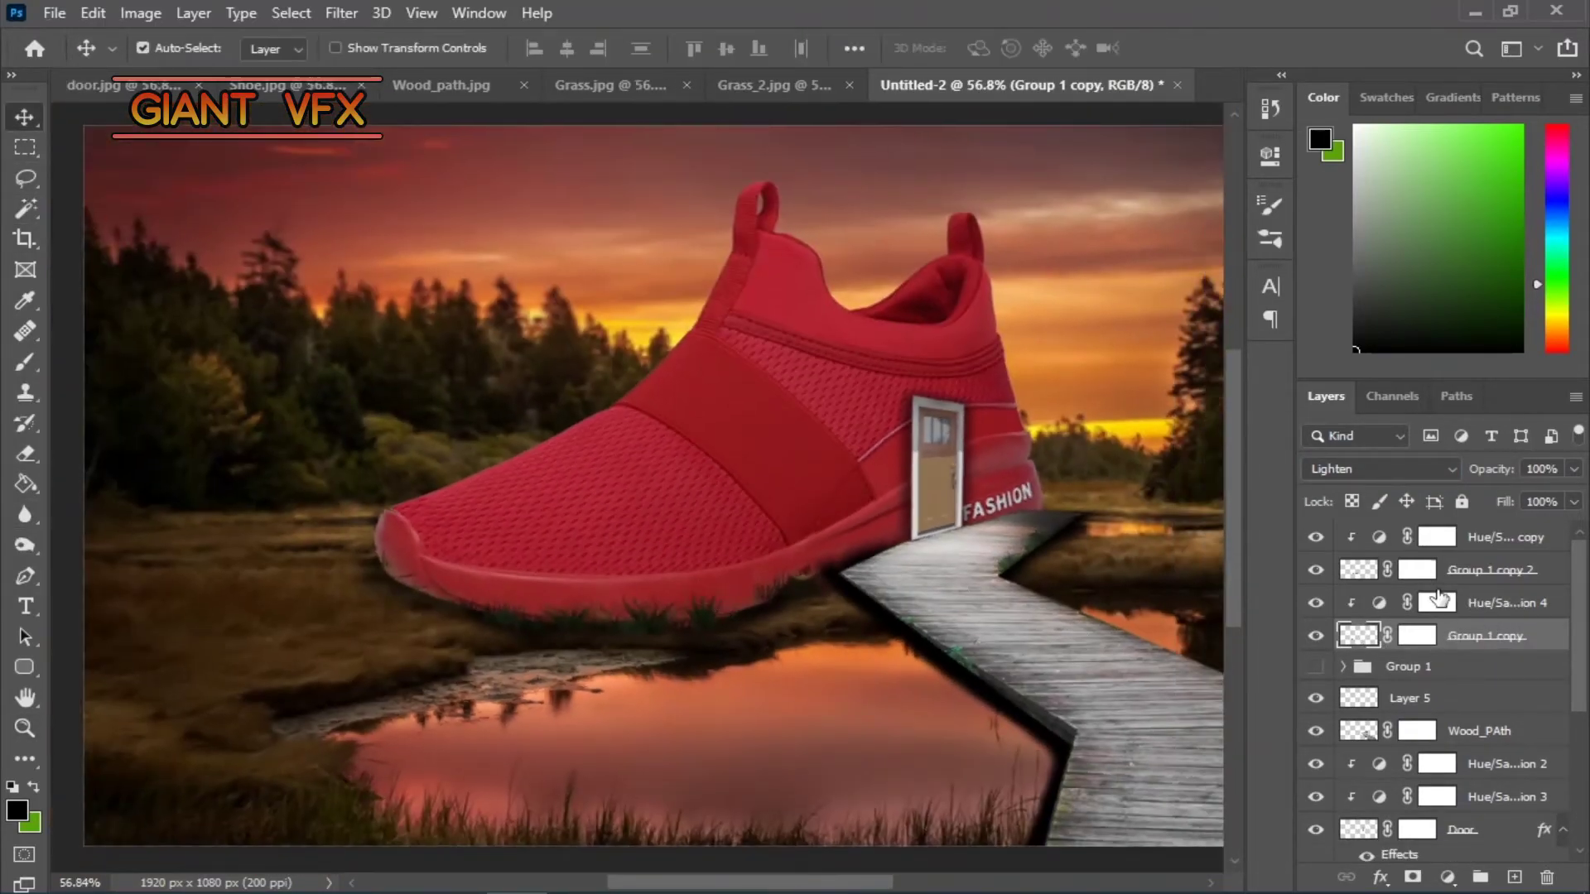
- Group the grass layers into Group 2 and duplicate that group
left_click(1440, 598, "shift")
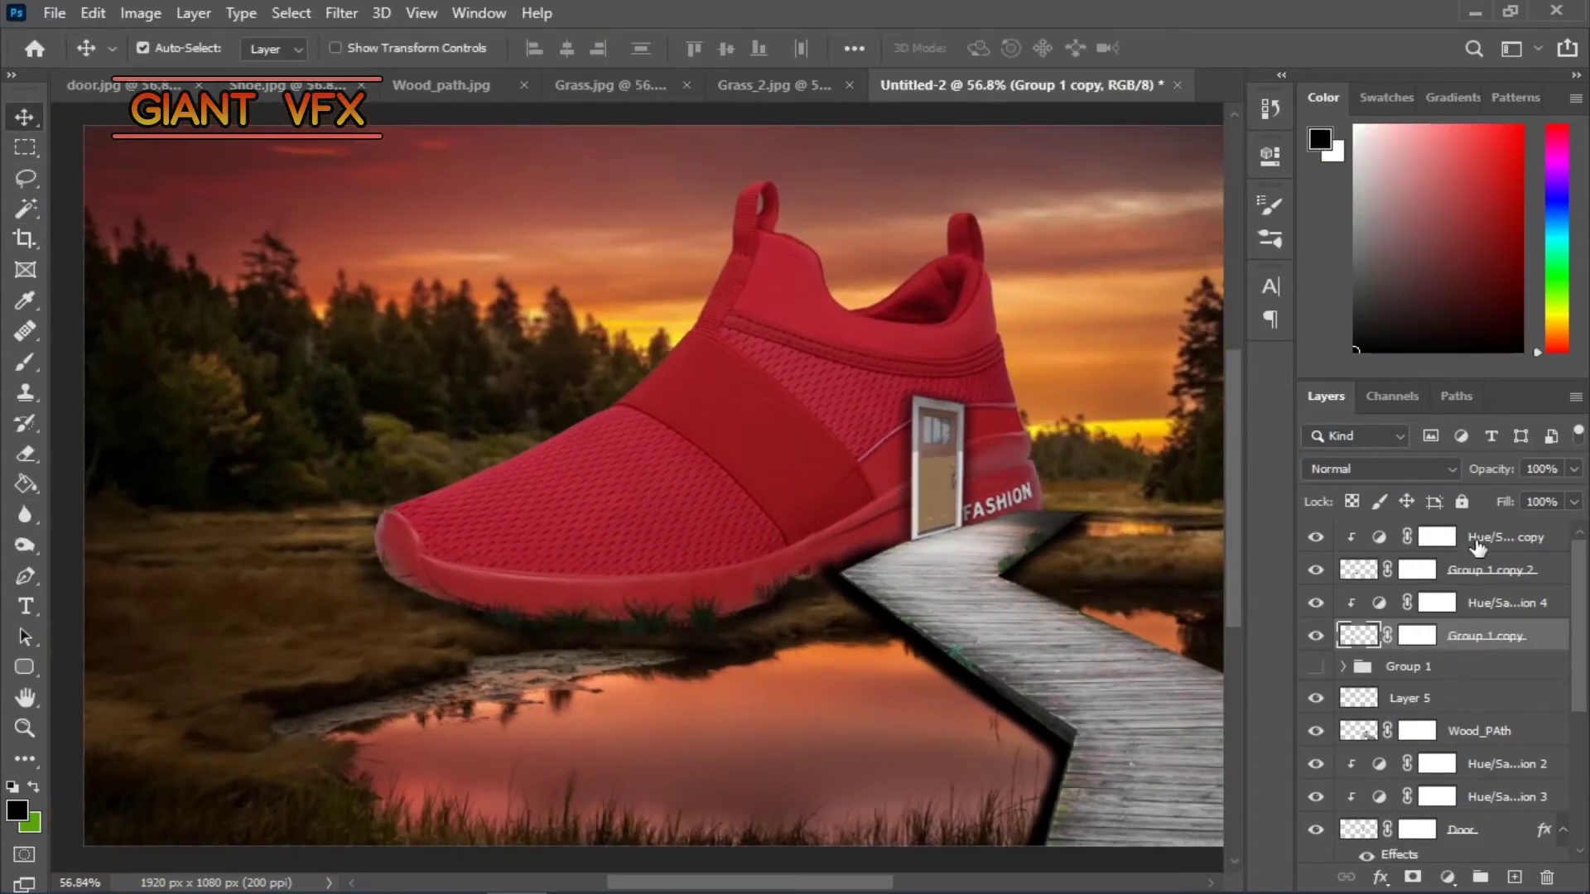
key("ctrl+g")
key("ctrl+g")
left_click(1435, 536)
key("ctrl+j")
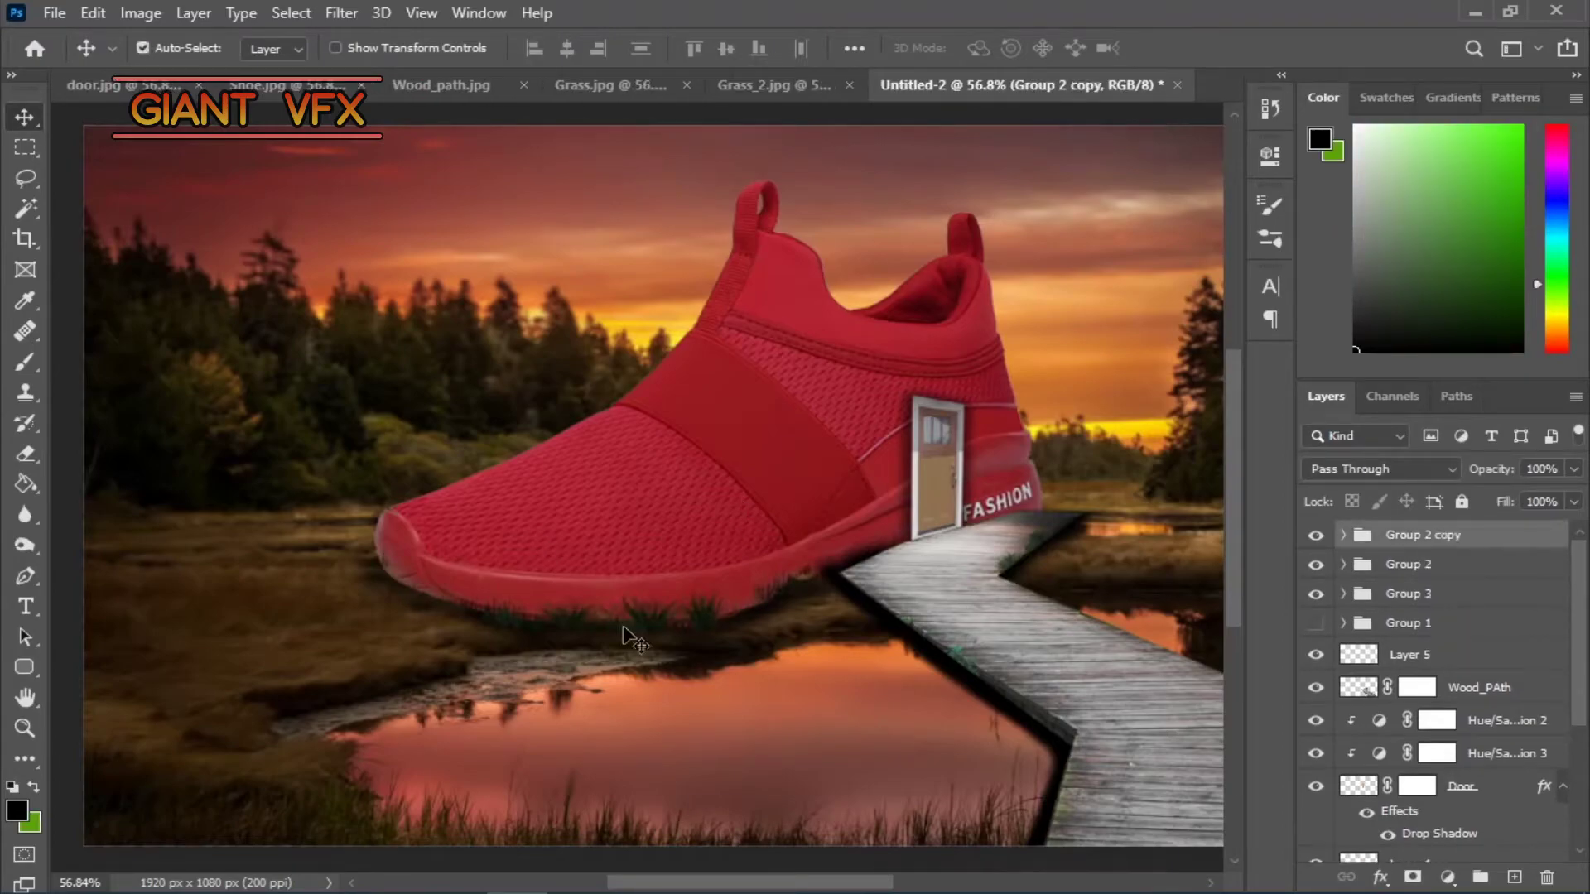
- Distort the copied grass so it hugs the curve of the shoe's toe
key("ctrl+t")
mouse_move(173, 547)
left_mouse_down()
mouse_move(354, 450)
mouse_move(308, 371)
left_mouse_up()
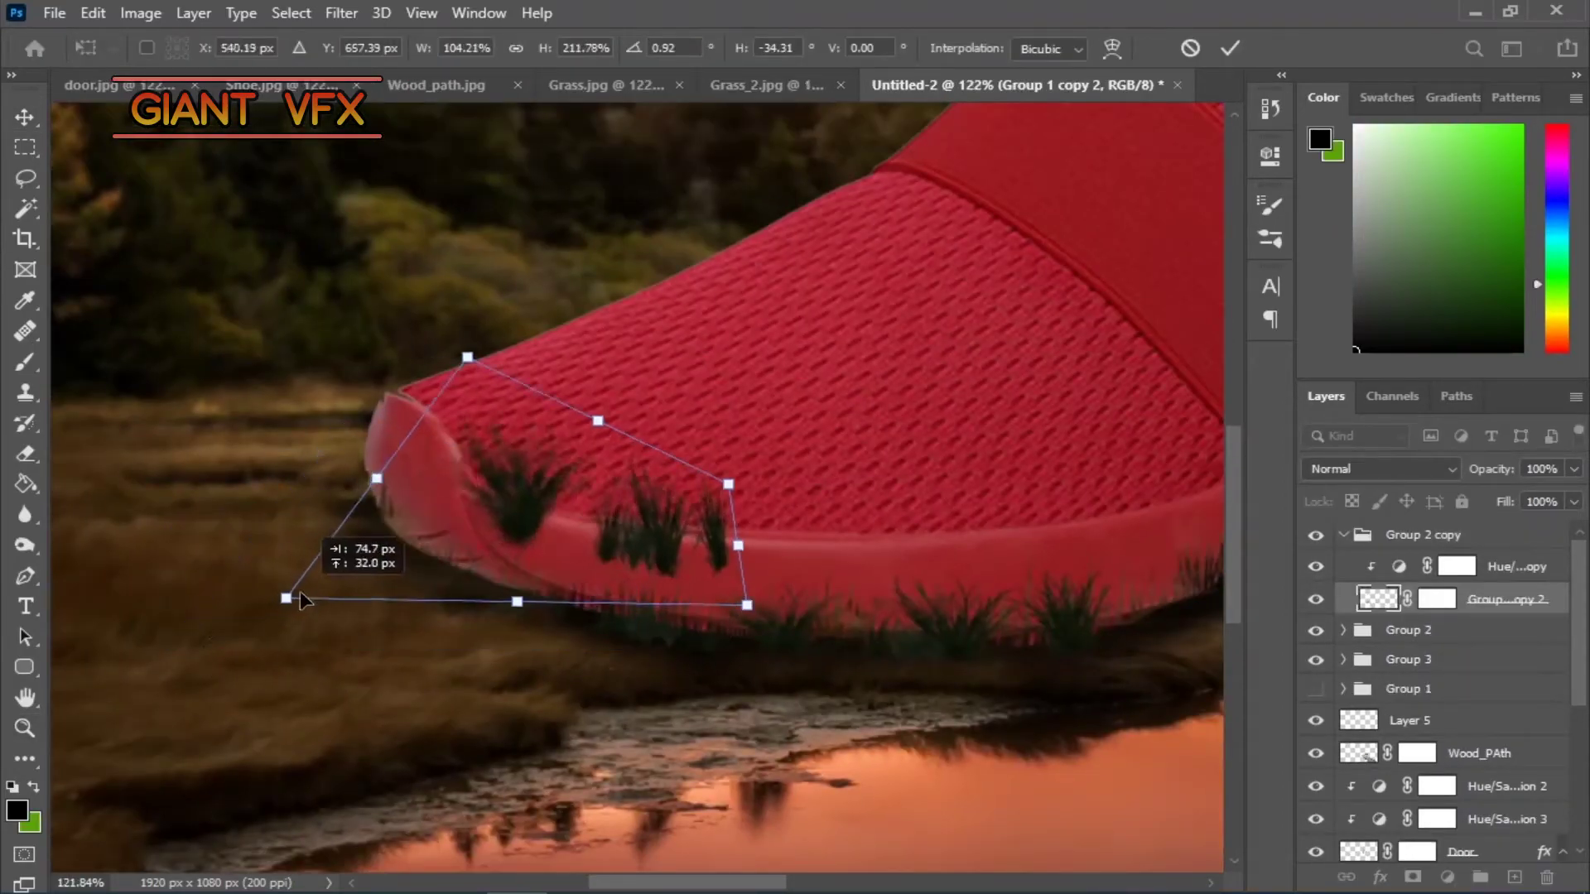
left_click_drag(173, 643, 237, 594)
mouse_move(616, 528)
left_mouse_down()
mouse_move(576, 512)
mouse_move(667, 510)
left_mouse_up()
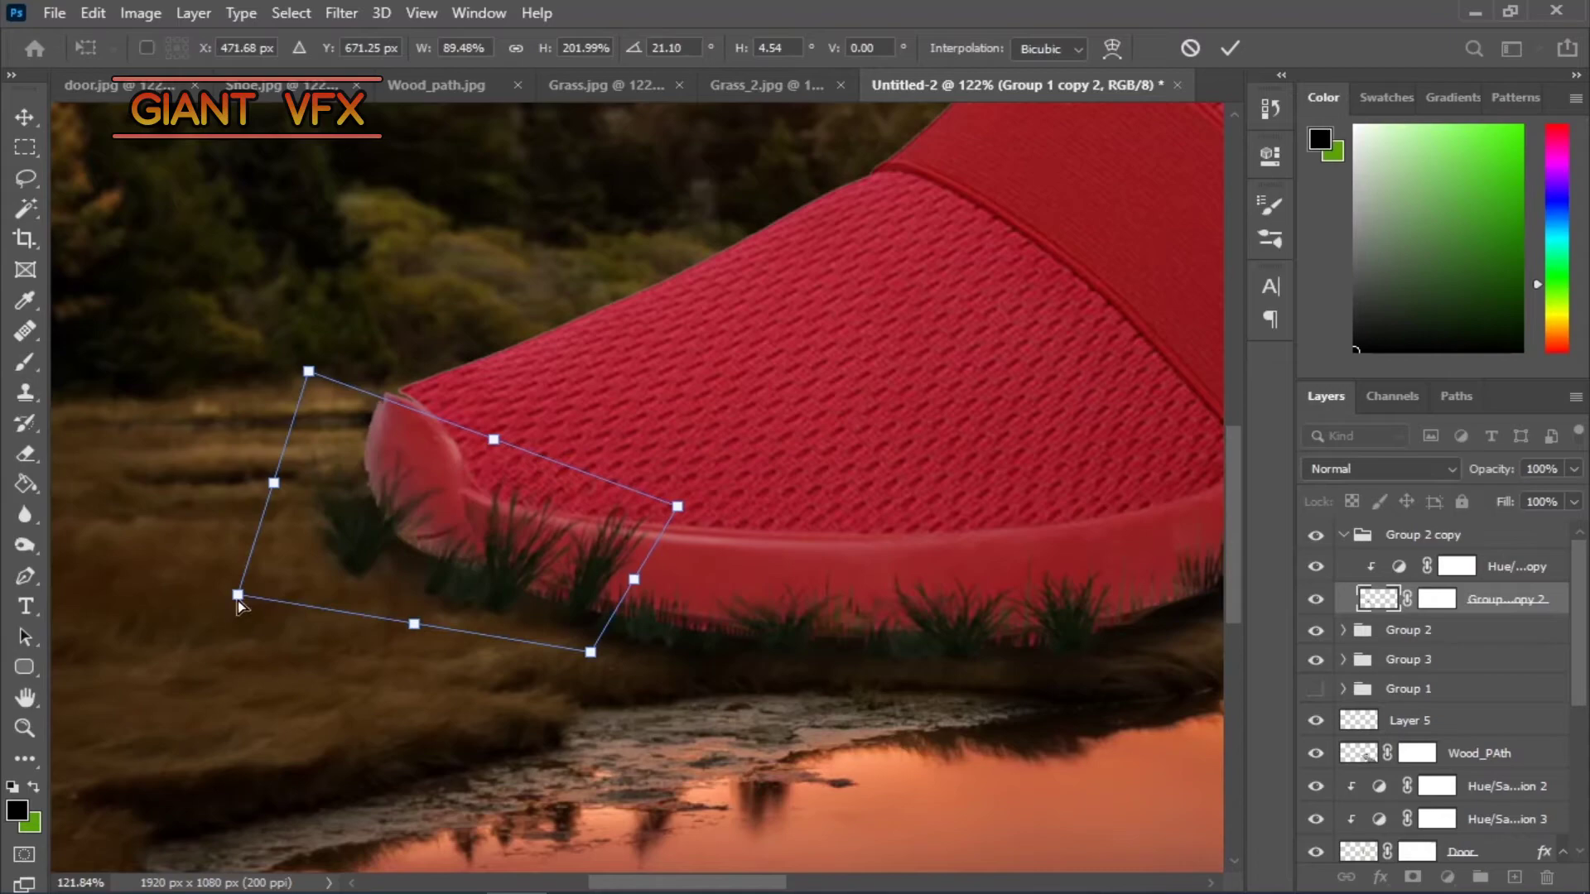
left_click_drag(237, 595, 320, 560)
left_click_drag(313, 370, 358, 368)
mouse_move(660, 494)
left_mouse_down()
mouse_move(654, 464)
mouse_move(605, 547)
left_mouse_up()
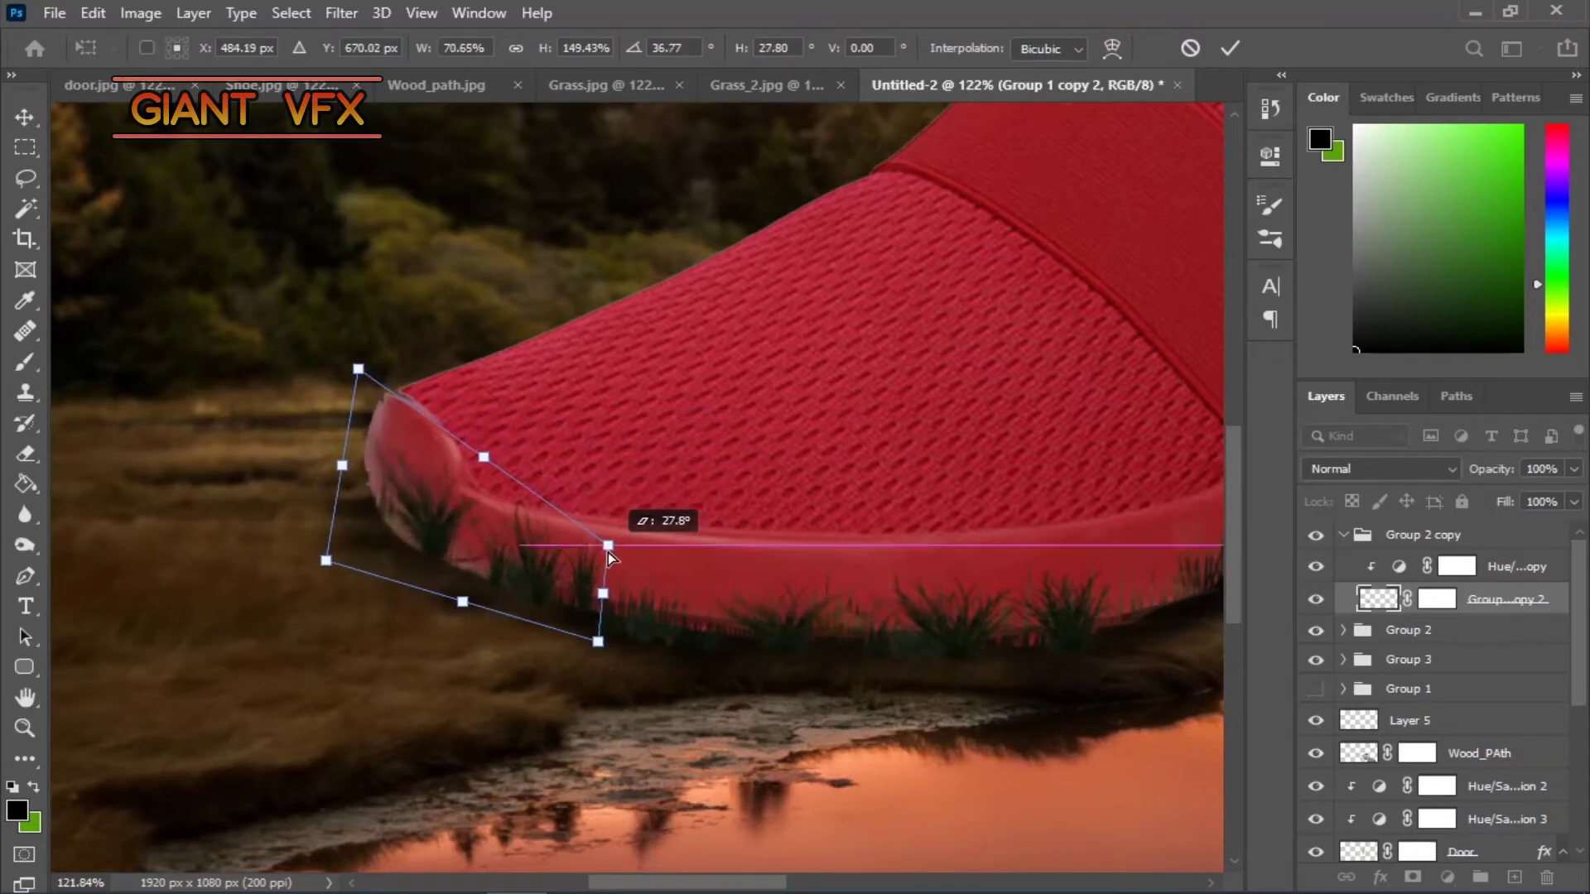
left_click_drag(320, 557, 393, 593)
key("Return")
- Switch to the Eraser and zoom out to trim stray grass at the toe
key("z")
key("e")
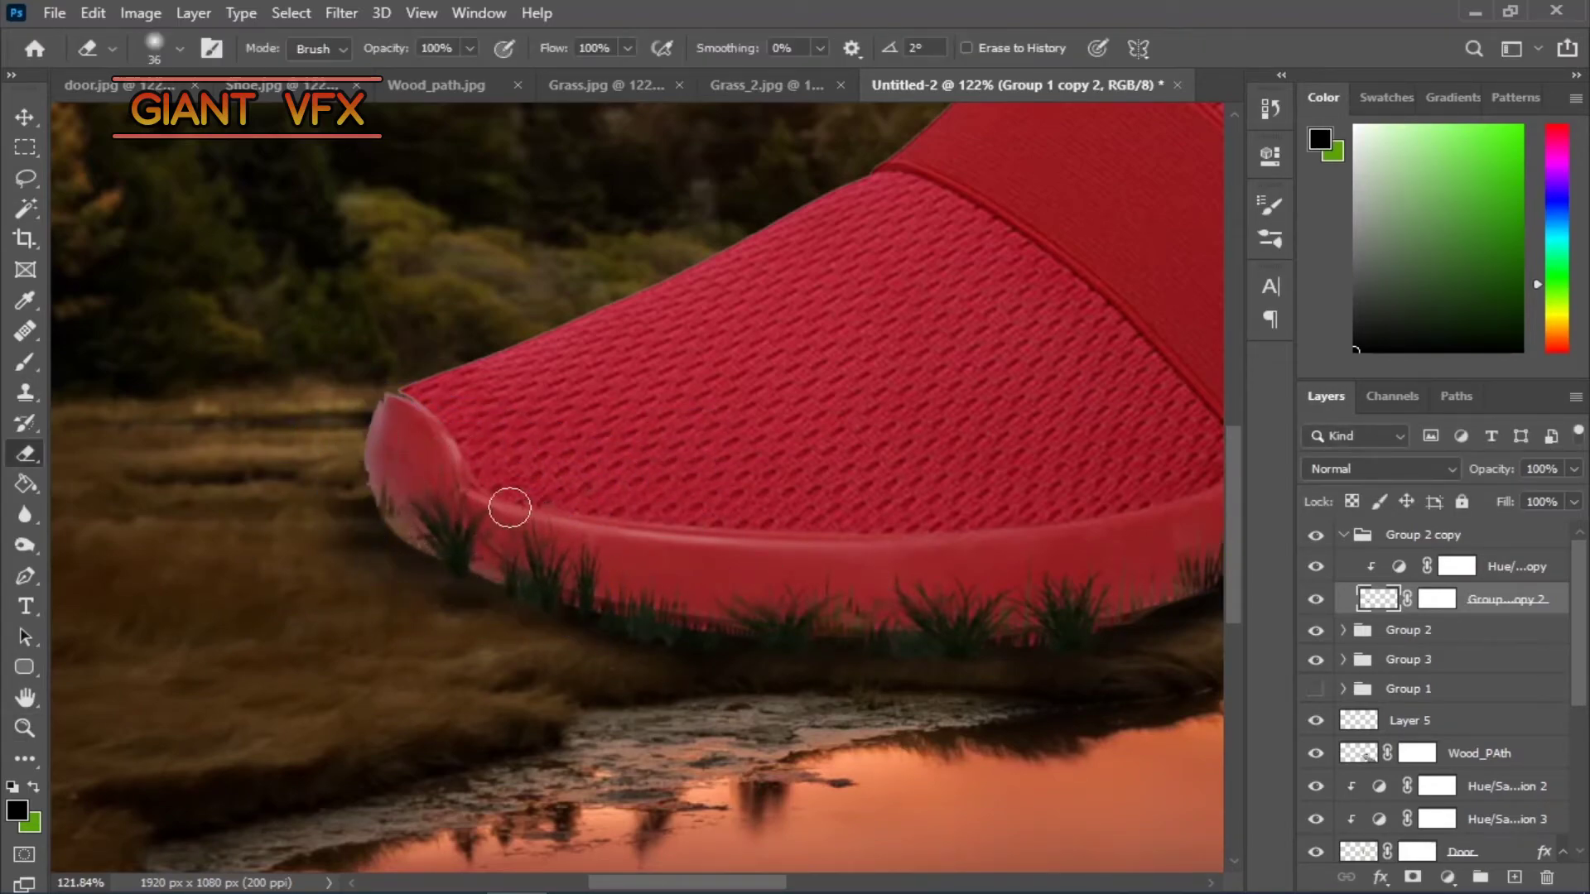
key("ctrl+t")
key("Escape")
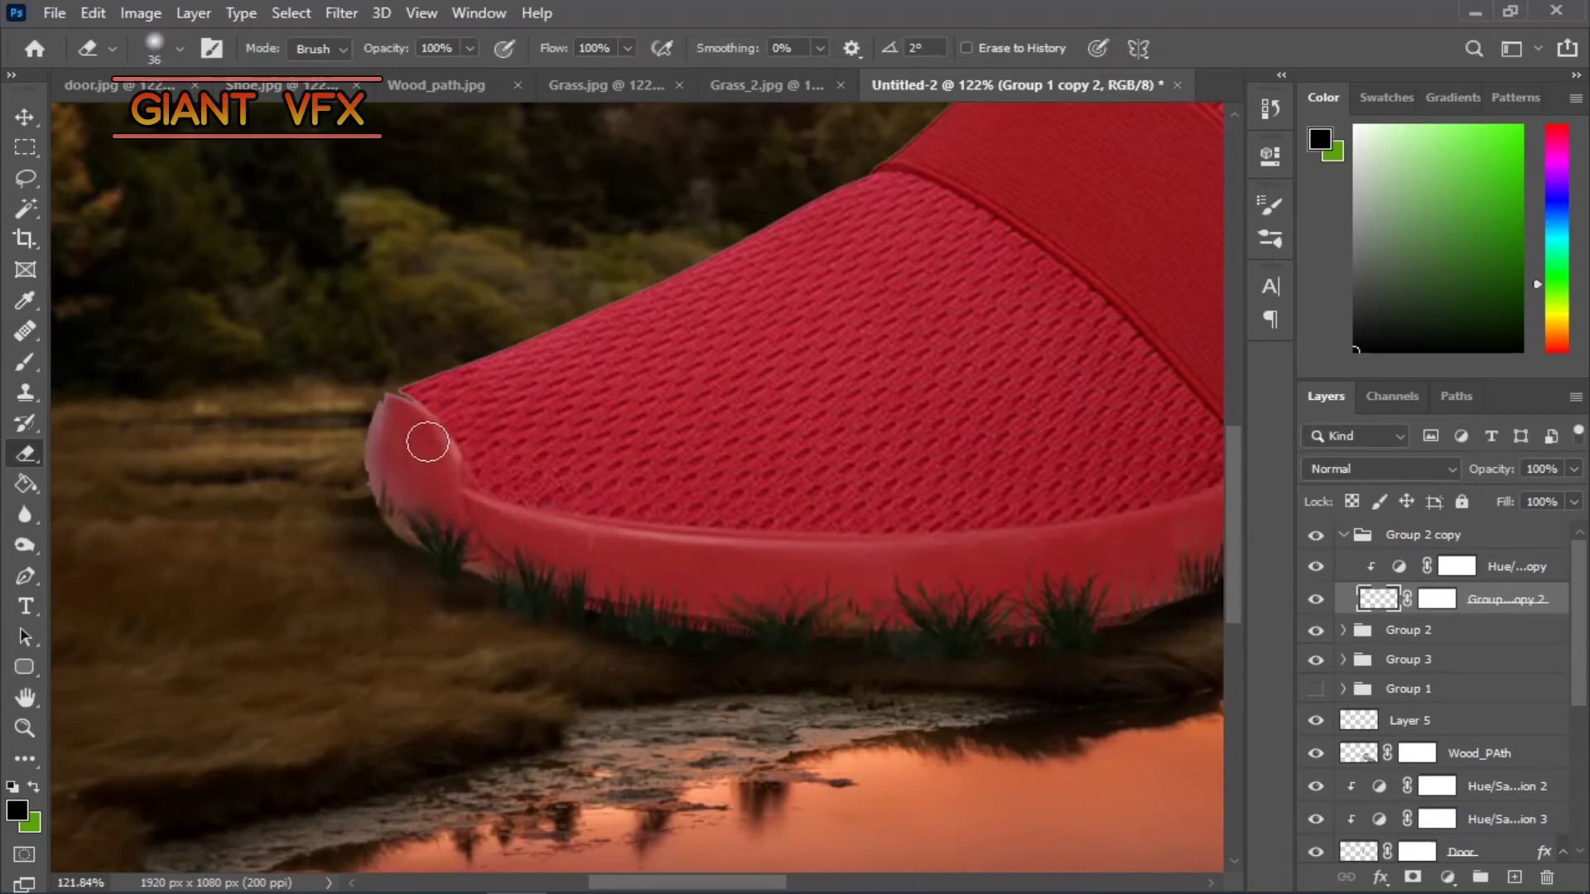
scroll(756, 529, "down", 2)
scroll(710, 546, "down", 3)
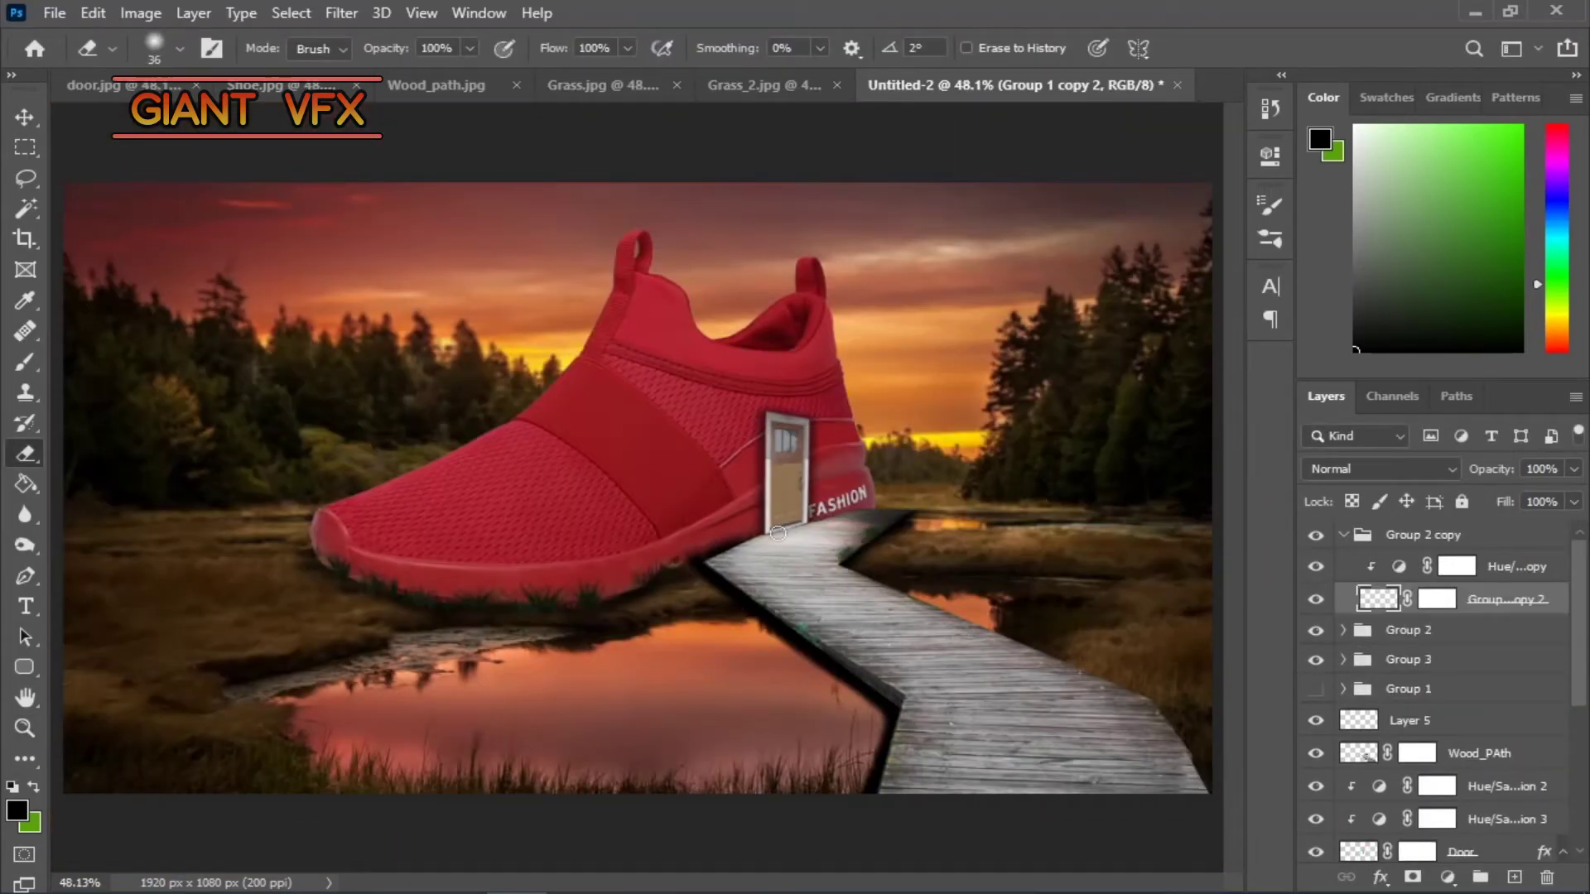
- Collapse Group 2 copy, select the shoe's Layer 2, and pick the Blur tool
left_click(1359, 539)
left_click(1345, 535)
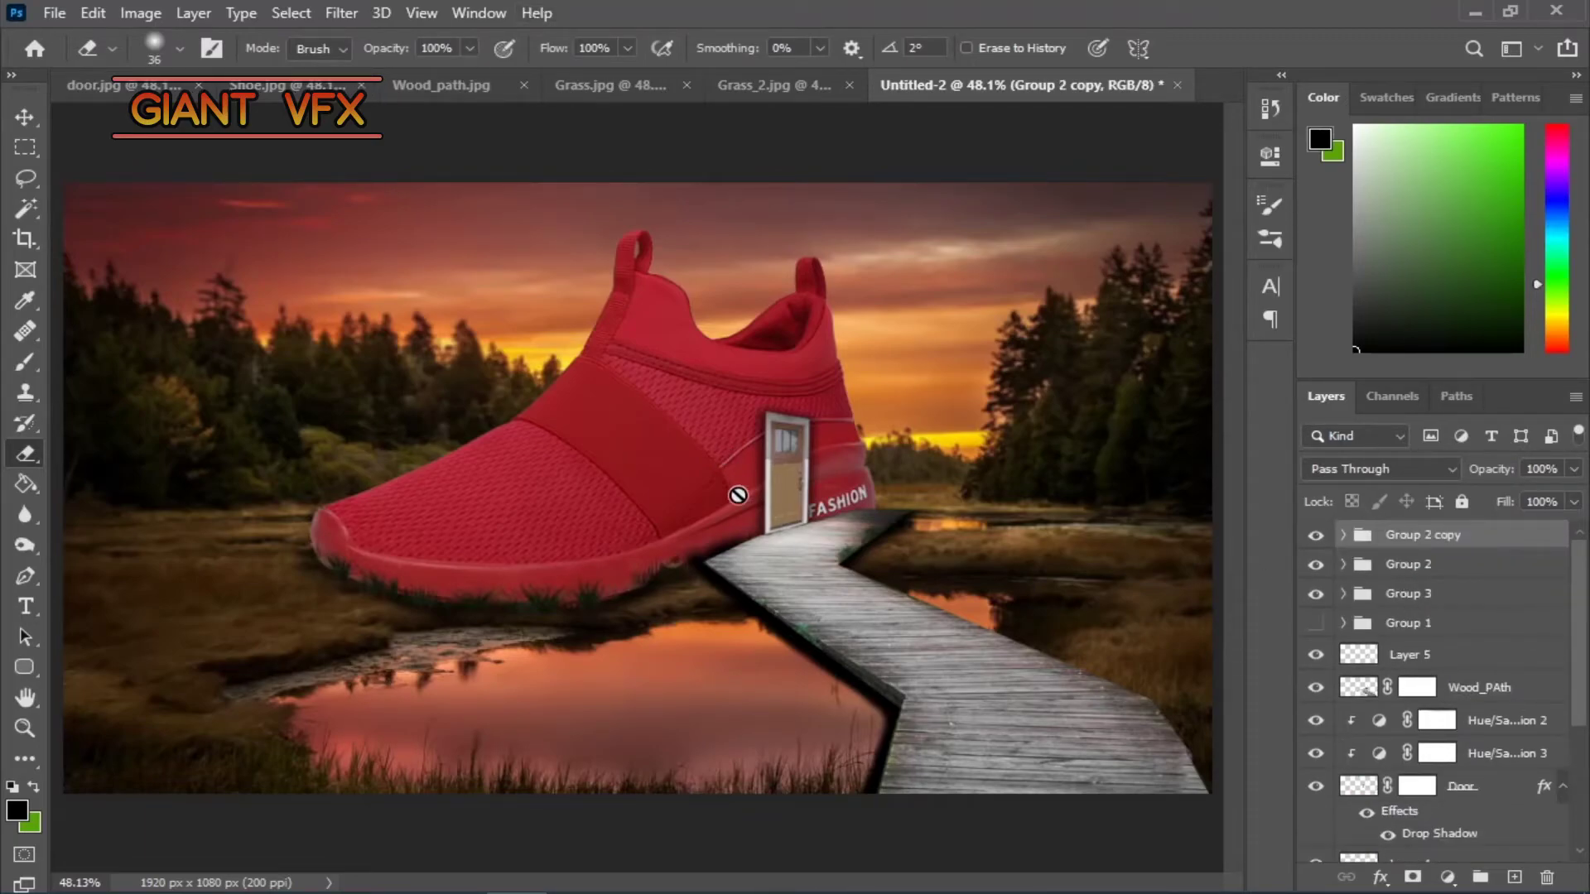
scroll(1450, 663, "down", 5)
left_click(1468, 752)
left_click(25, 545)
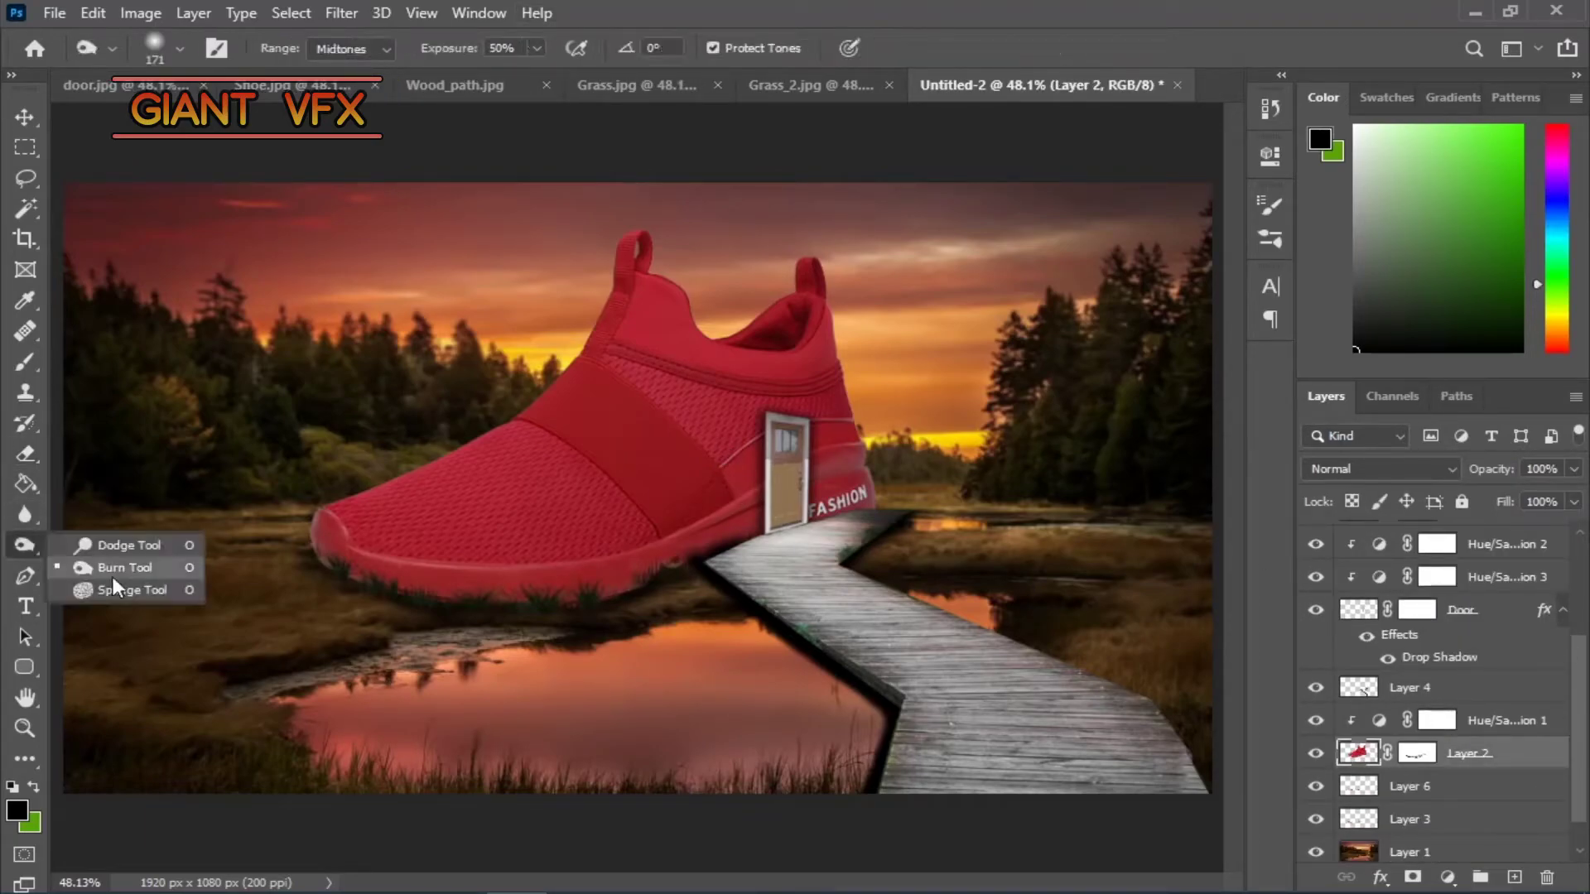
left_click(27, 518)
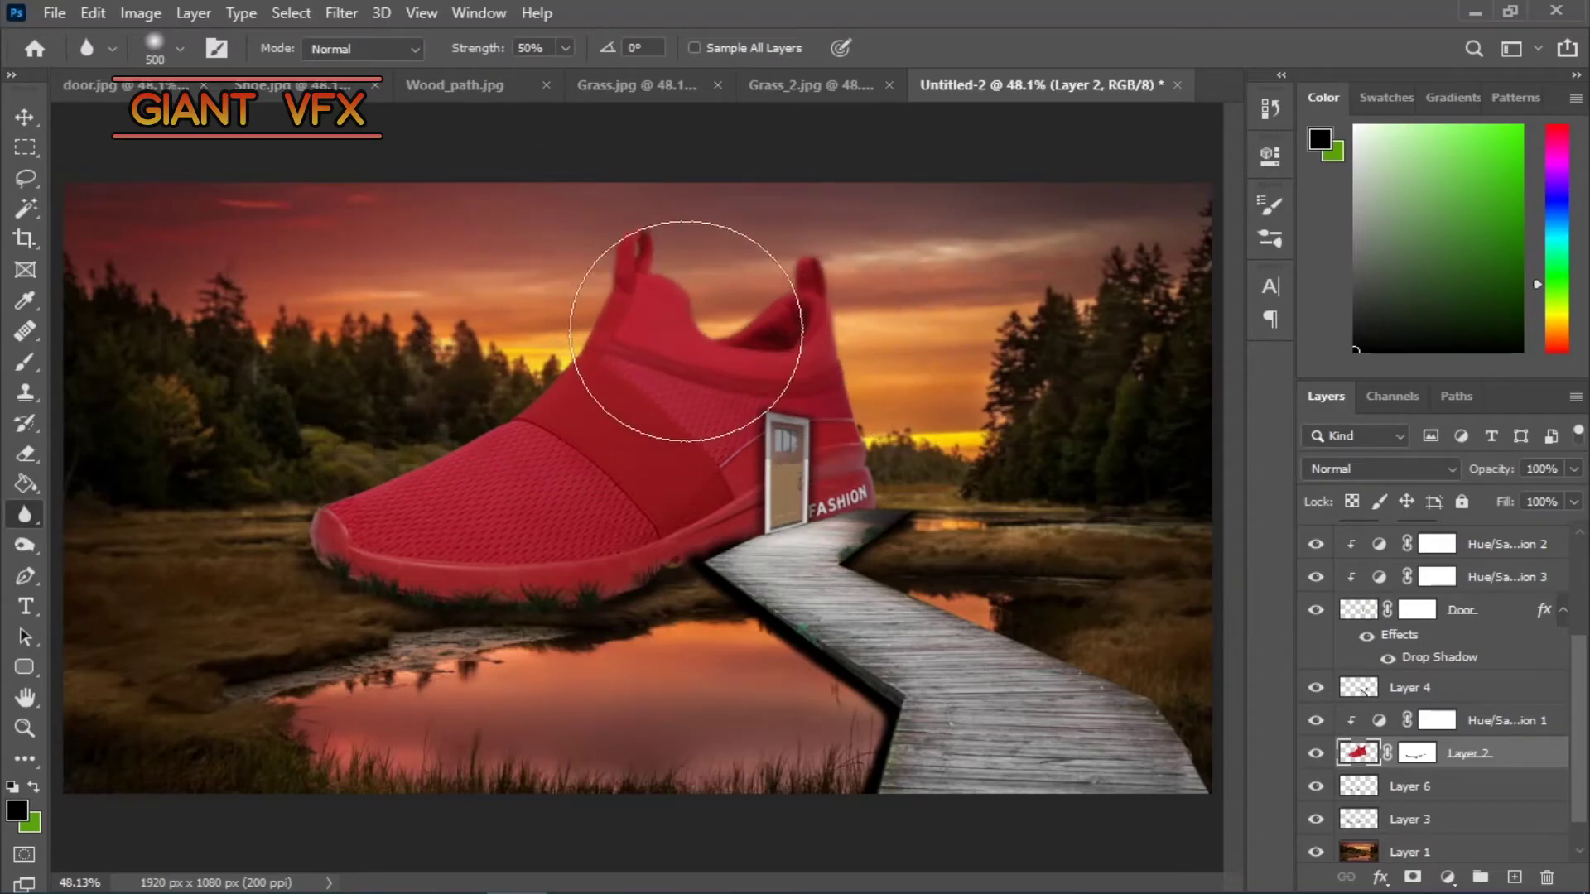
- Blur the shoe's edges, then make the Door layer active and blur its edges
scroll(1464, 710, "up", 3)
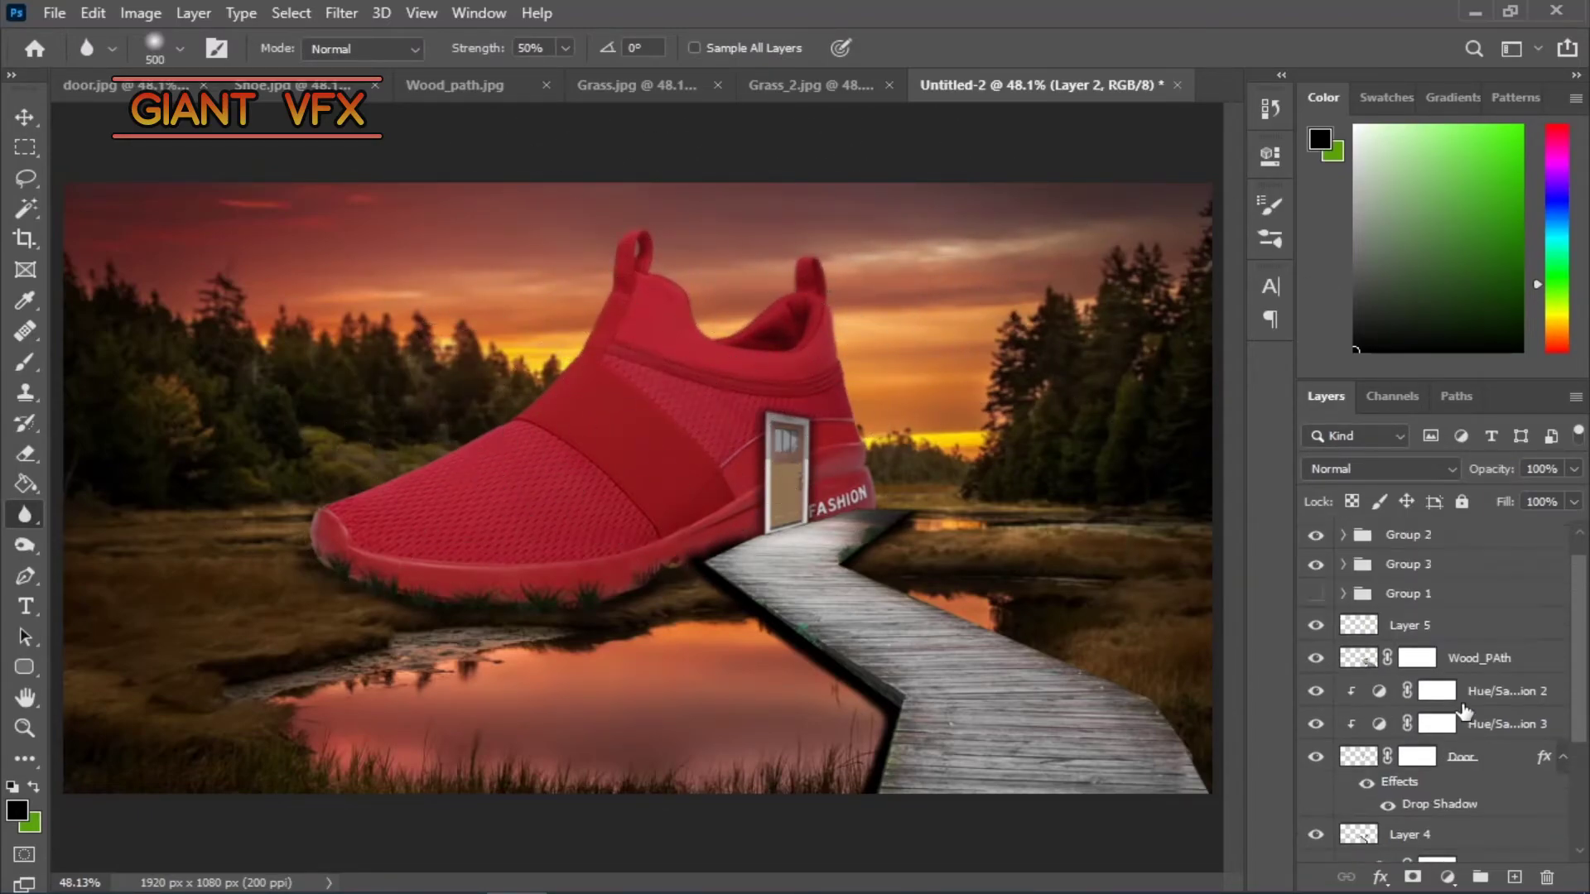
scroll(1464, 710, "down", 2)
scroll(1458, 712, "down", 2)
right_click(779, 460)
key("v")
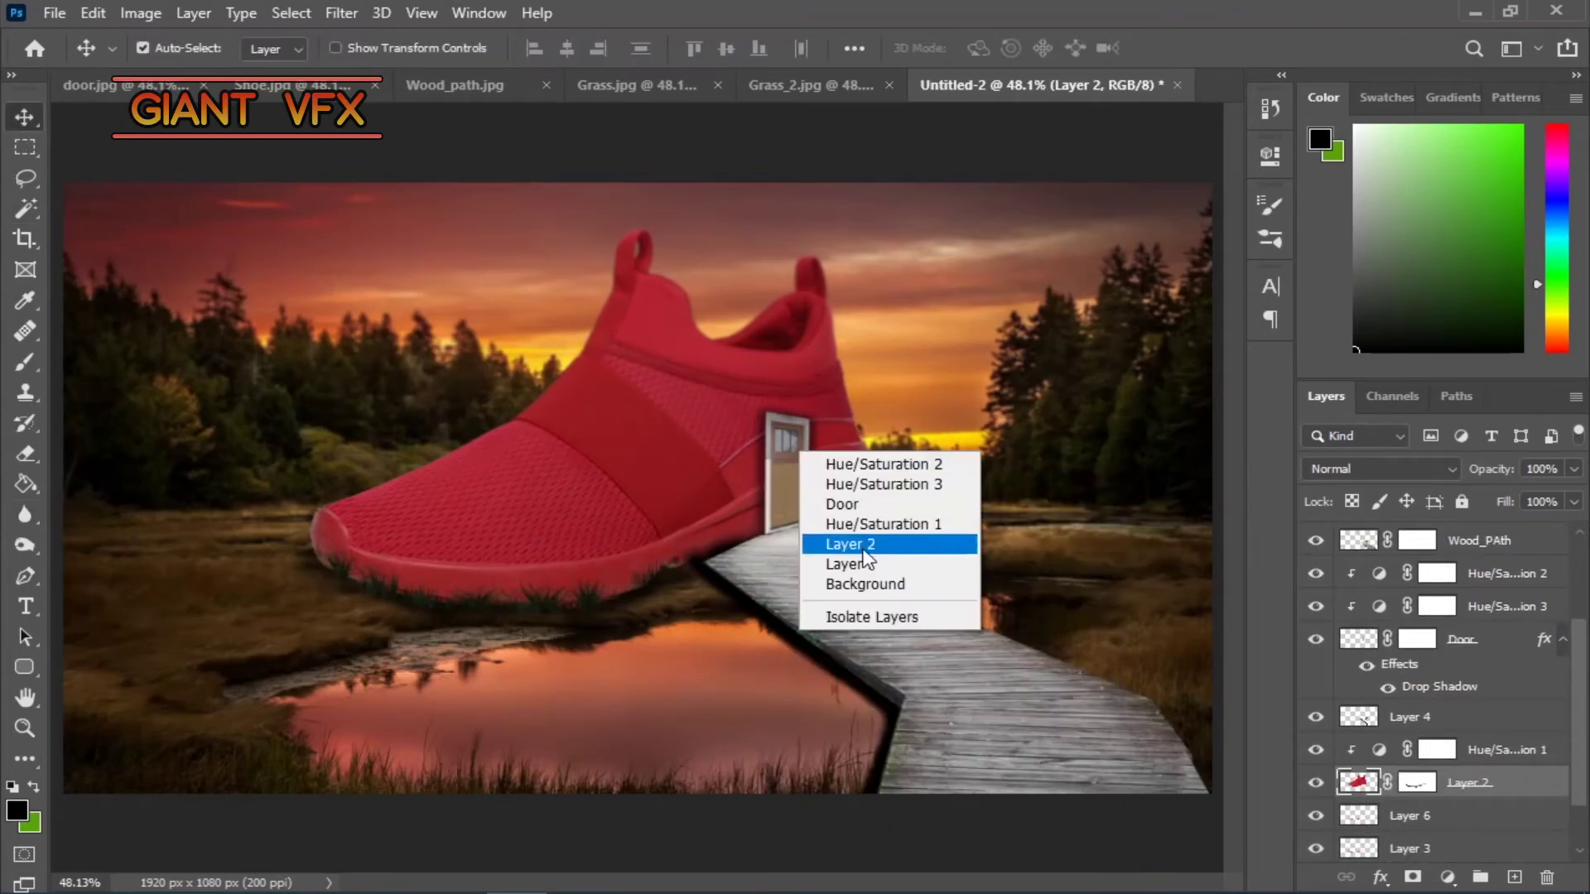
left_click(842, 503)
scroll(911, 418, "up", 5, "alt")
key("r")
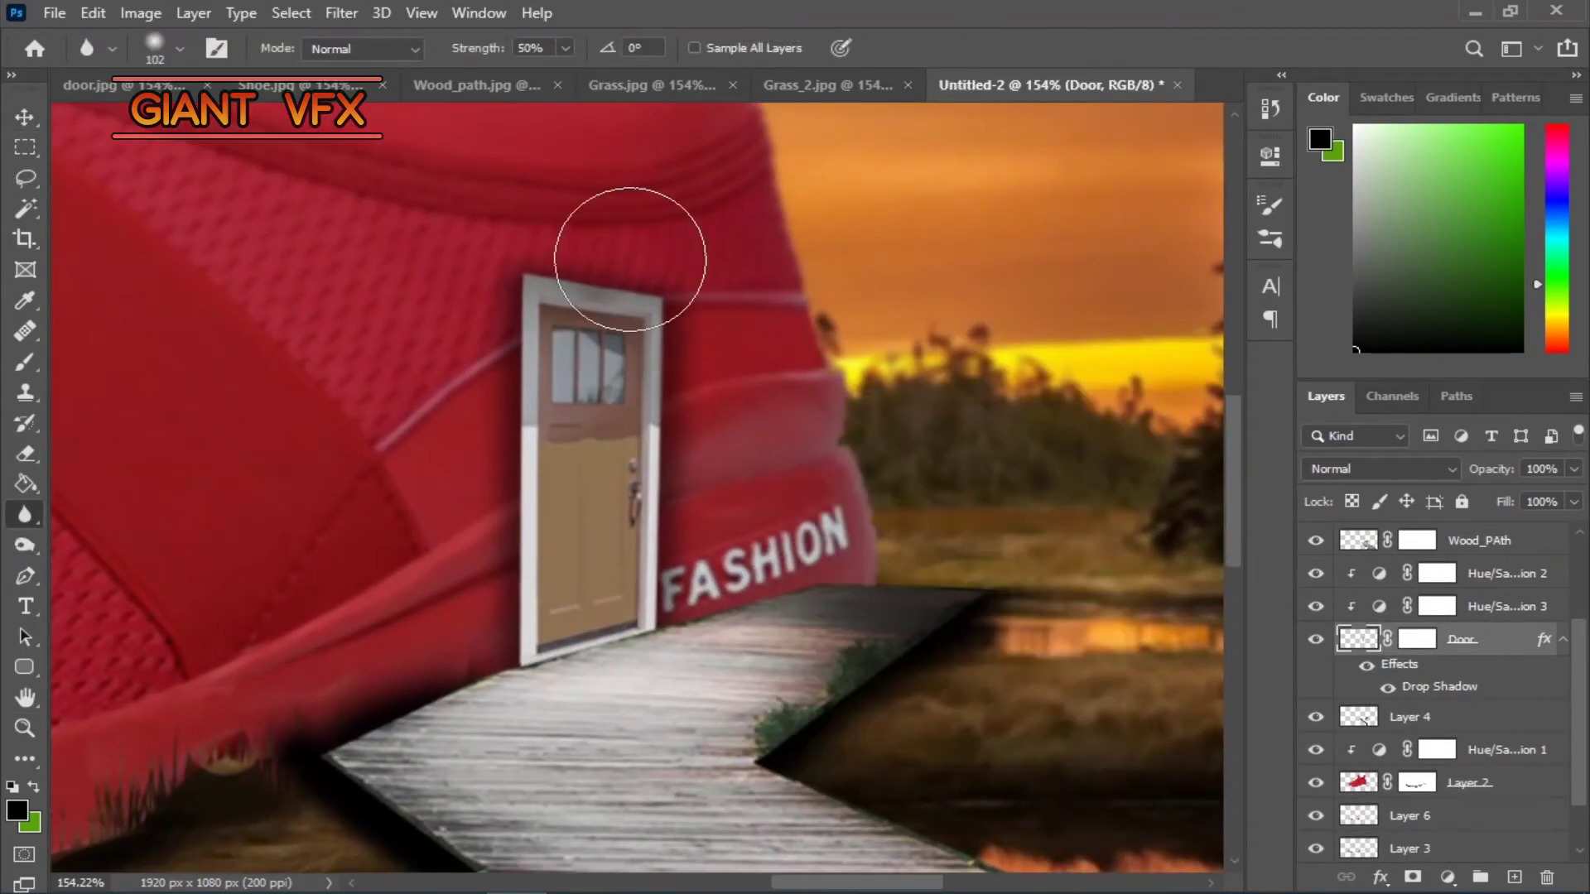
- Select the Wood_PAth layer and blur the boardwalk's far end
right_click(674, 674)
key("v")
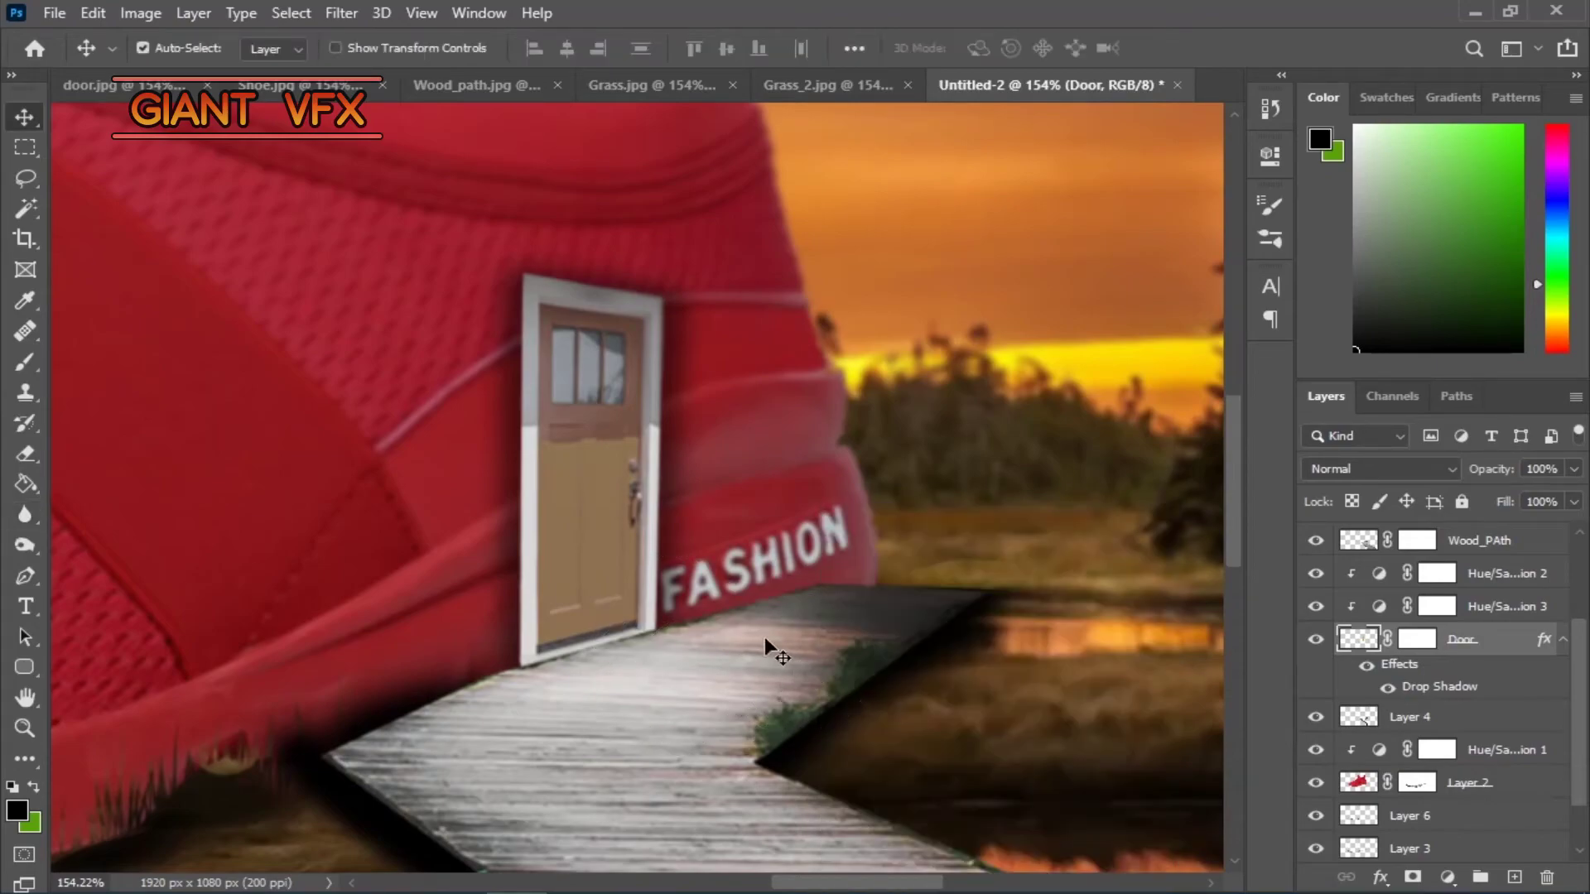
left_click(765, 645)
key("r")
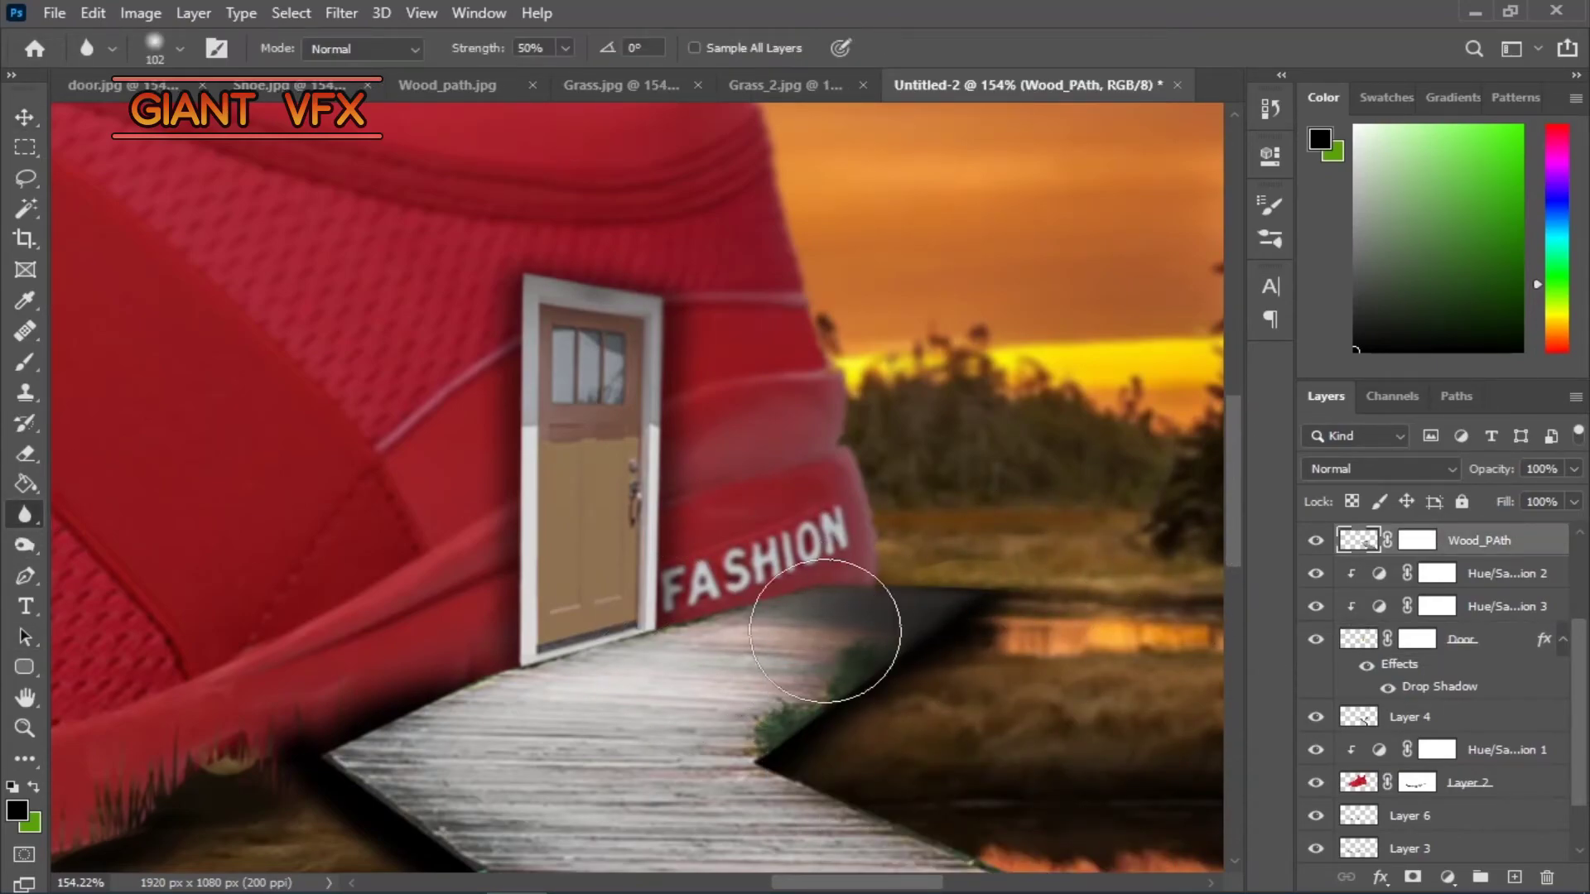
- Erase Layer 4's shadow back near the water
key("e")
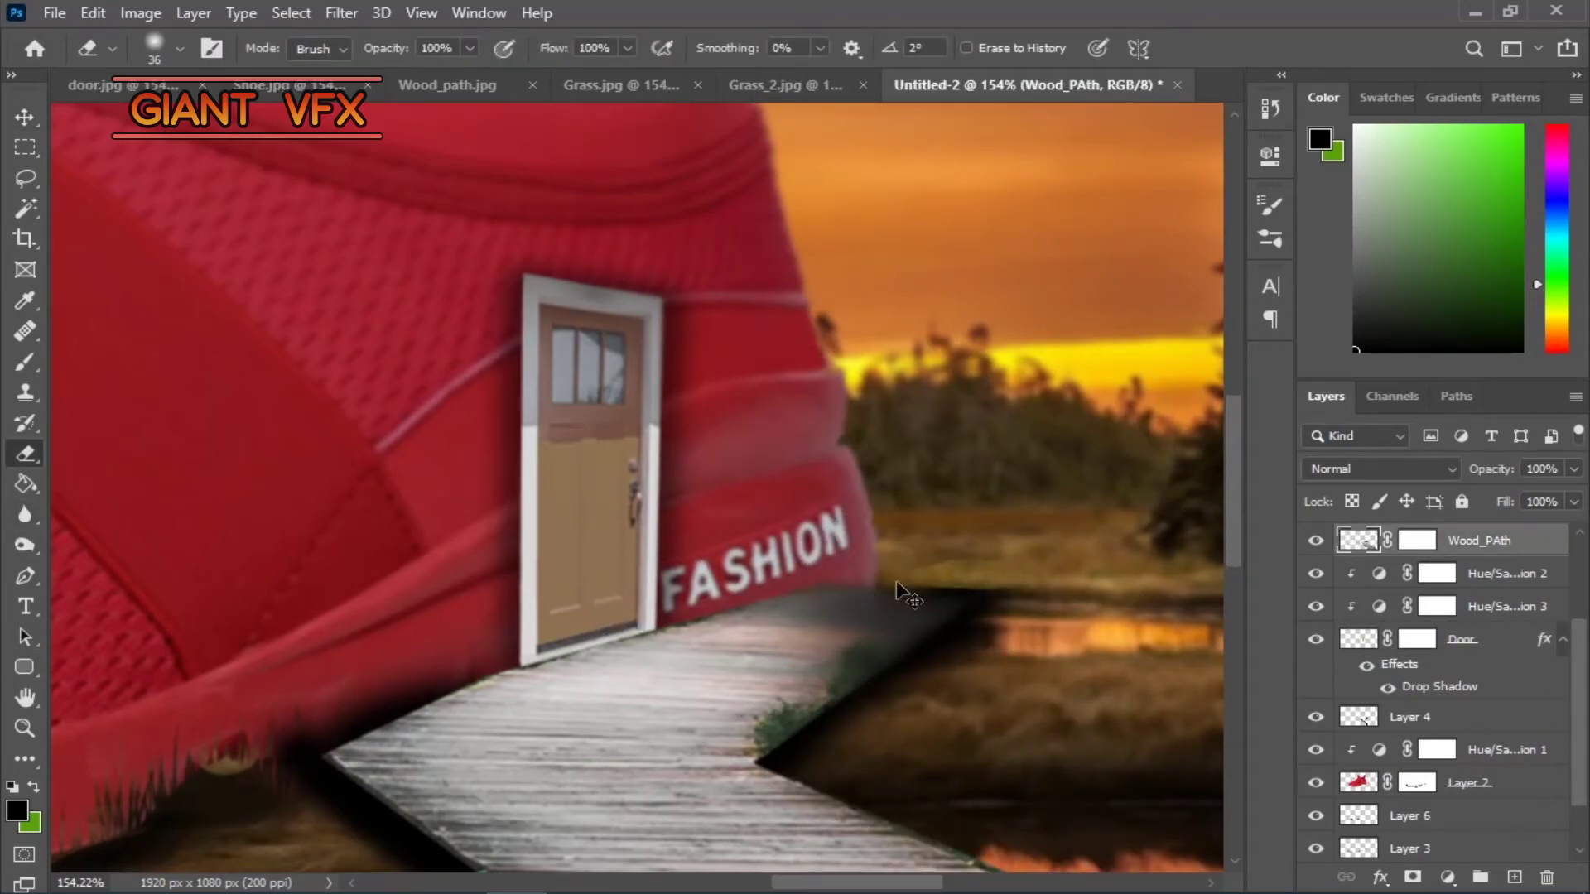
right_click(911, 634, "ctrl")
left_click(960, 655)
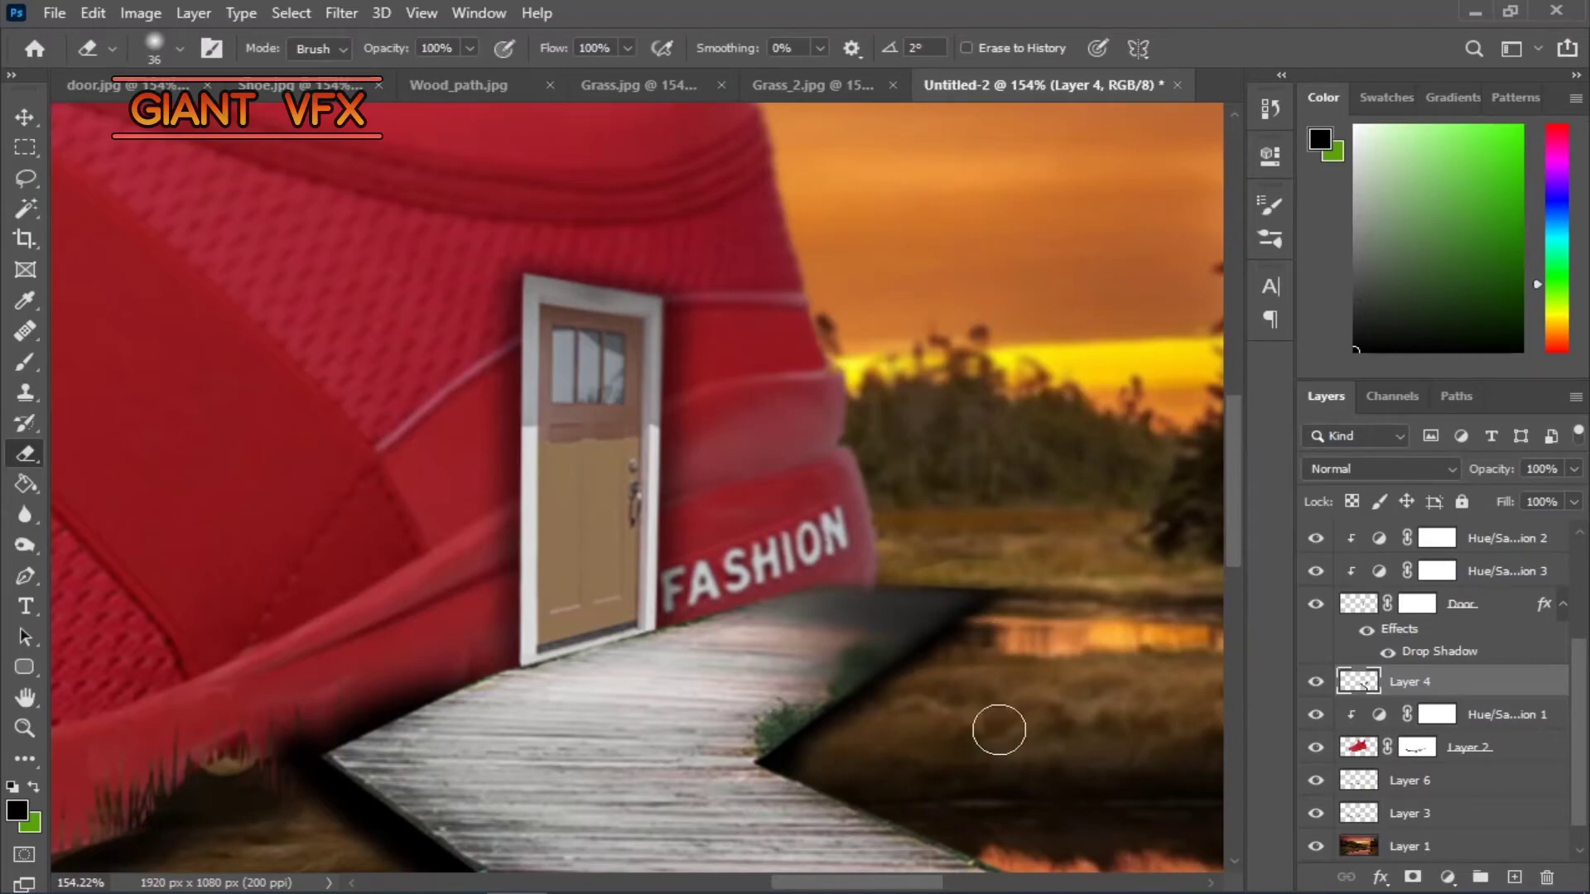
scroll(1001, 724, "down", 3)
scroll(799, 472, "up", 1)
scroll(714, 411, "up", 1)
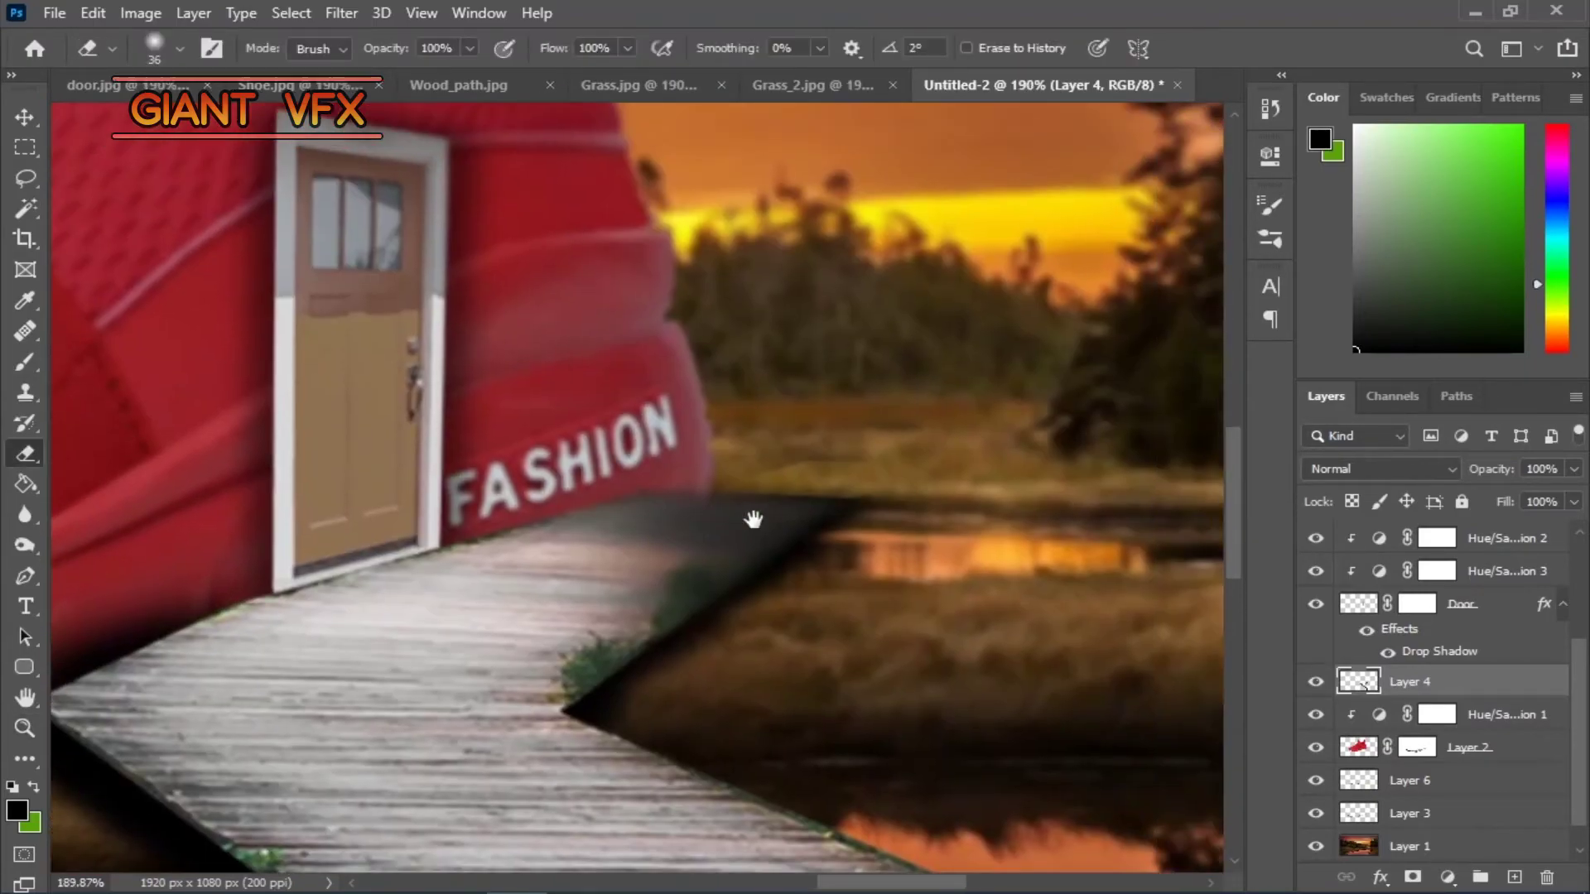
scroll(749, 522, "down", 3)
- Cancel Camera Raw on the empty layer and select the Layer 1 background photo
left_click(341, 12)
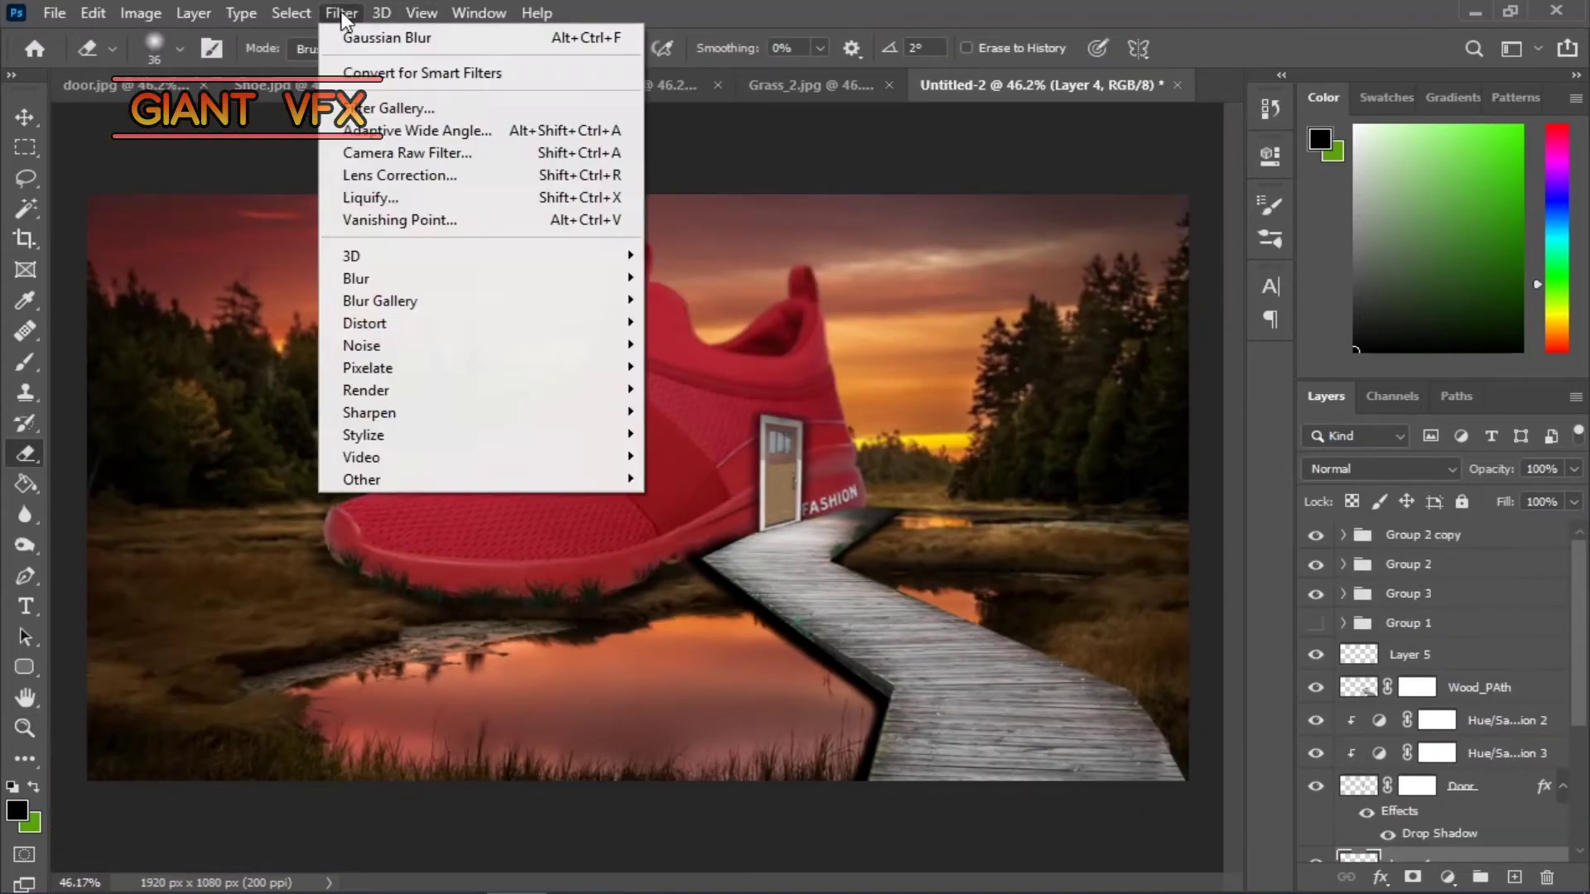
key("Escape")
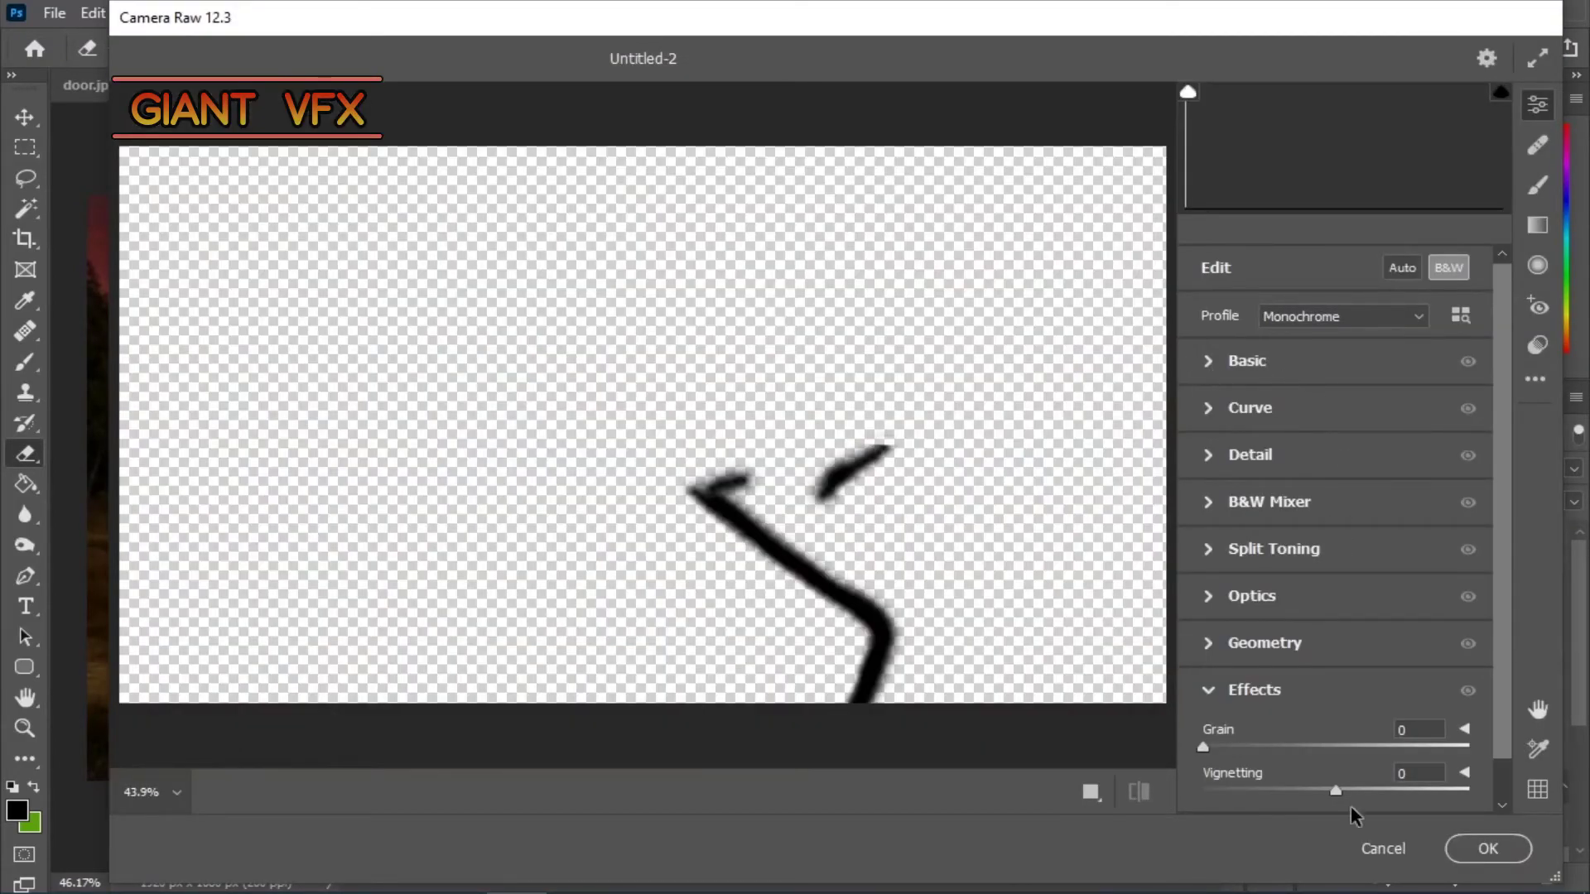
left_click(1381, 848)
scroll(1441, 704, "down", 5)
left_click(1425, 813)
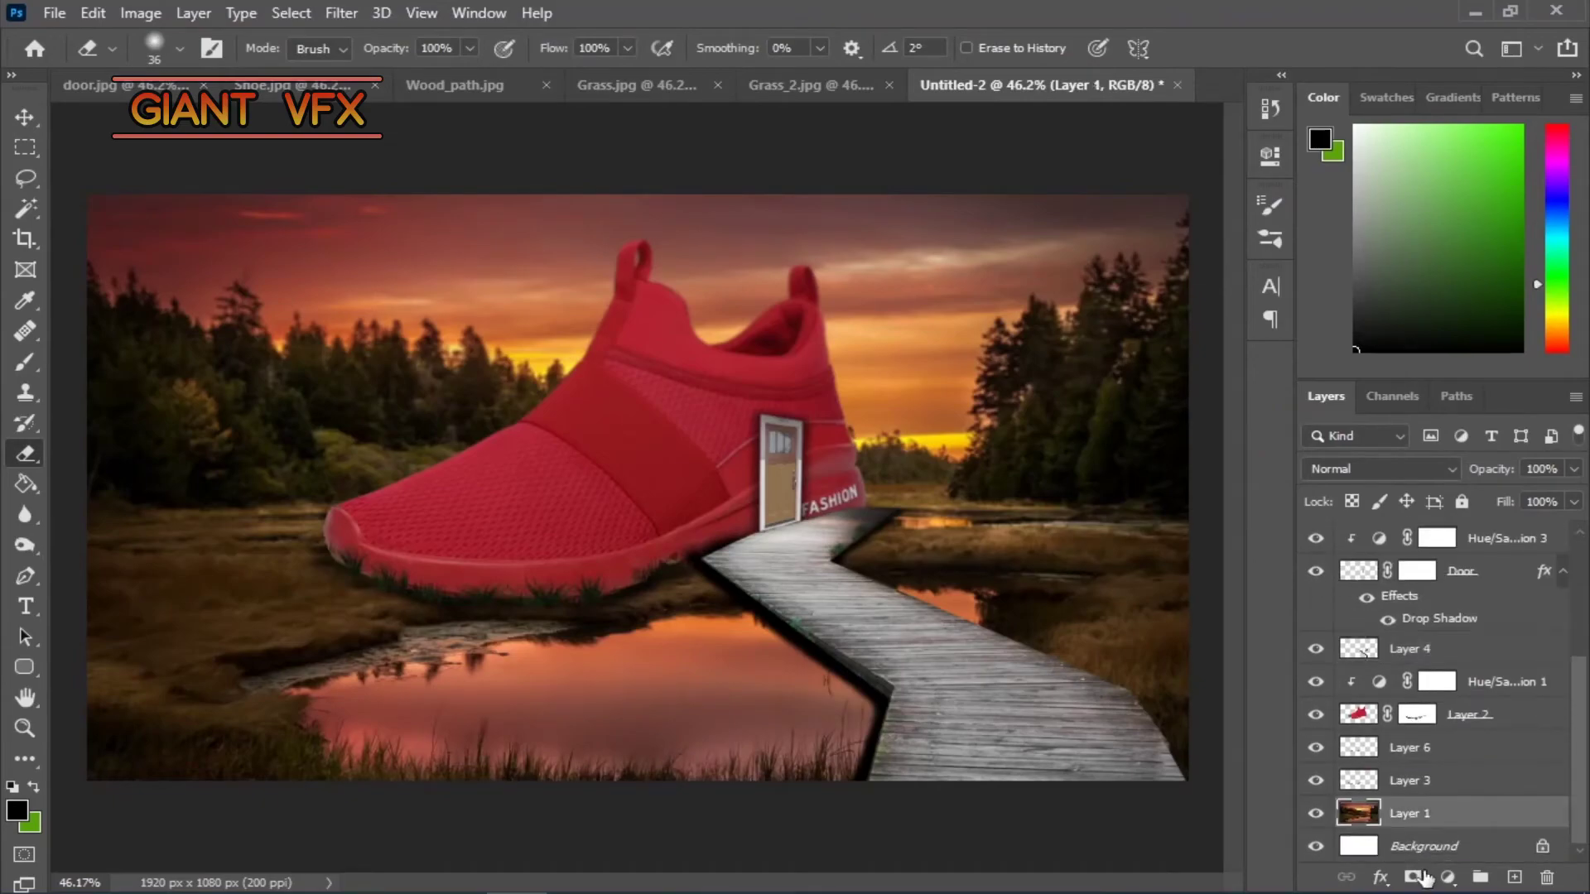
- Try a Levels adjustment with output black at 26, then remove it
left_click(1447, 877)
left_click(1416, 544)
left_click_drag(950, 466, 1003, 488)
left_click(1202, 546)
- Add a Curves adjustment that lifts the curve to brighten and add contrast
left_click(1447, 877)
left_click(1417, 563)
left_click_drag(1126, 356, 1142, 310)
left_click_drag(1004, 489, 1025, 439)
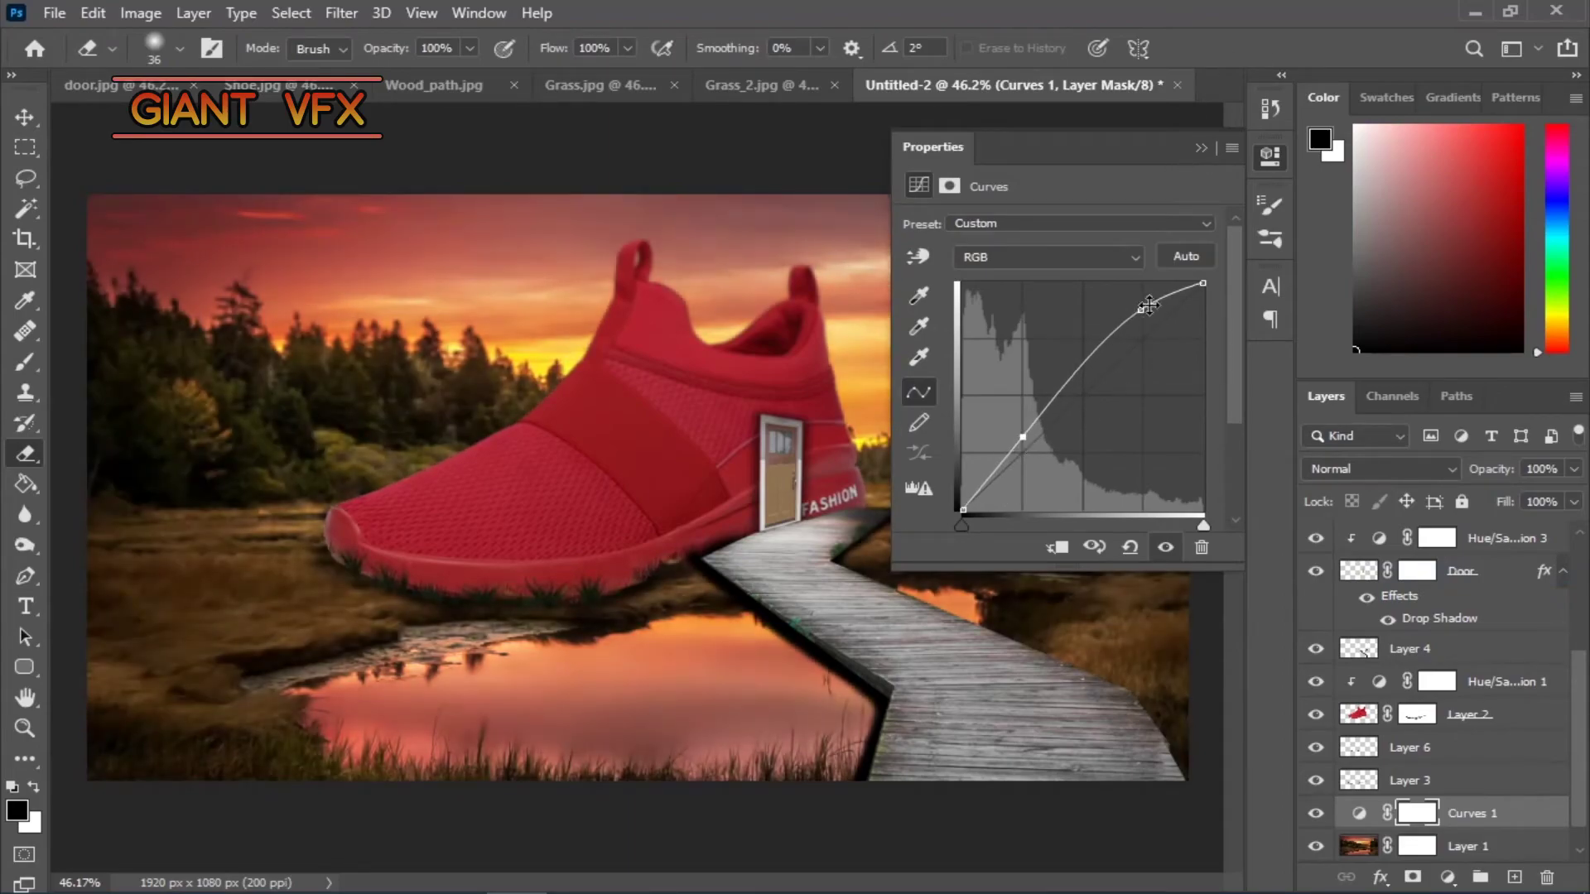
left_click(1200, 147)
- Group all layers into Group 4, duplicate it, and merge the copy
key("ctrl+alt+a")
key("ctrl+g")
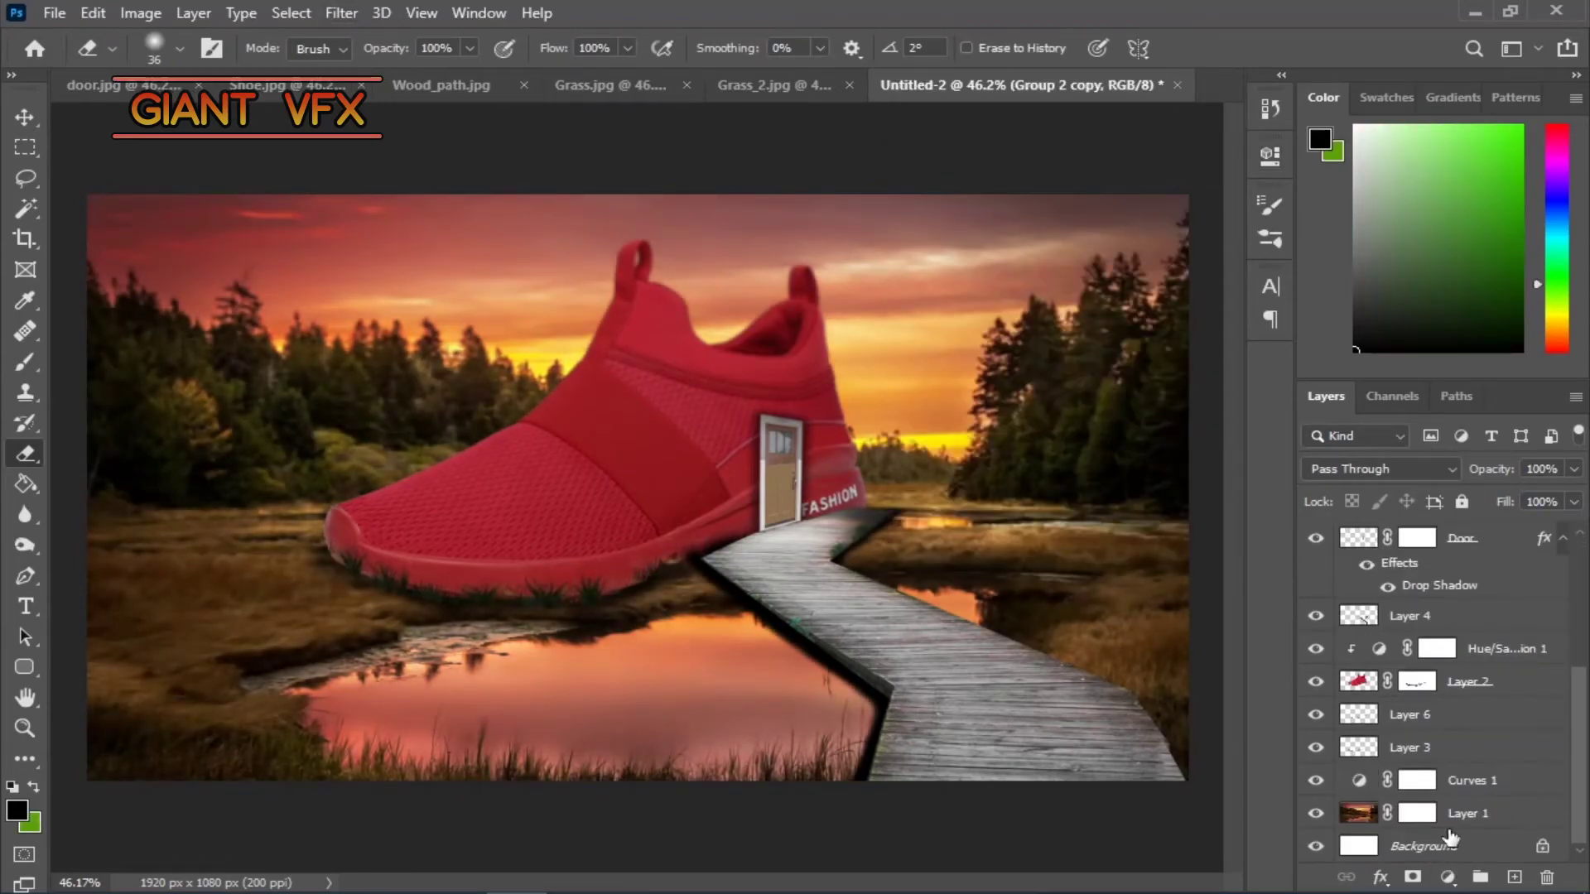
left_click(1343, 535)
key("ctrl+j")
right_click(1417, 535)
left_click(1241, 747)
- In Camera Raw, set exposure to -0.40 and adjust tint, contrast, shadows and blacks
left_click(342, 13)
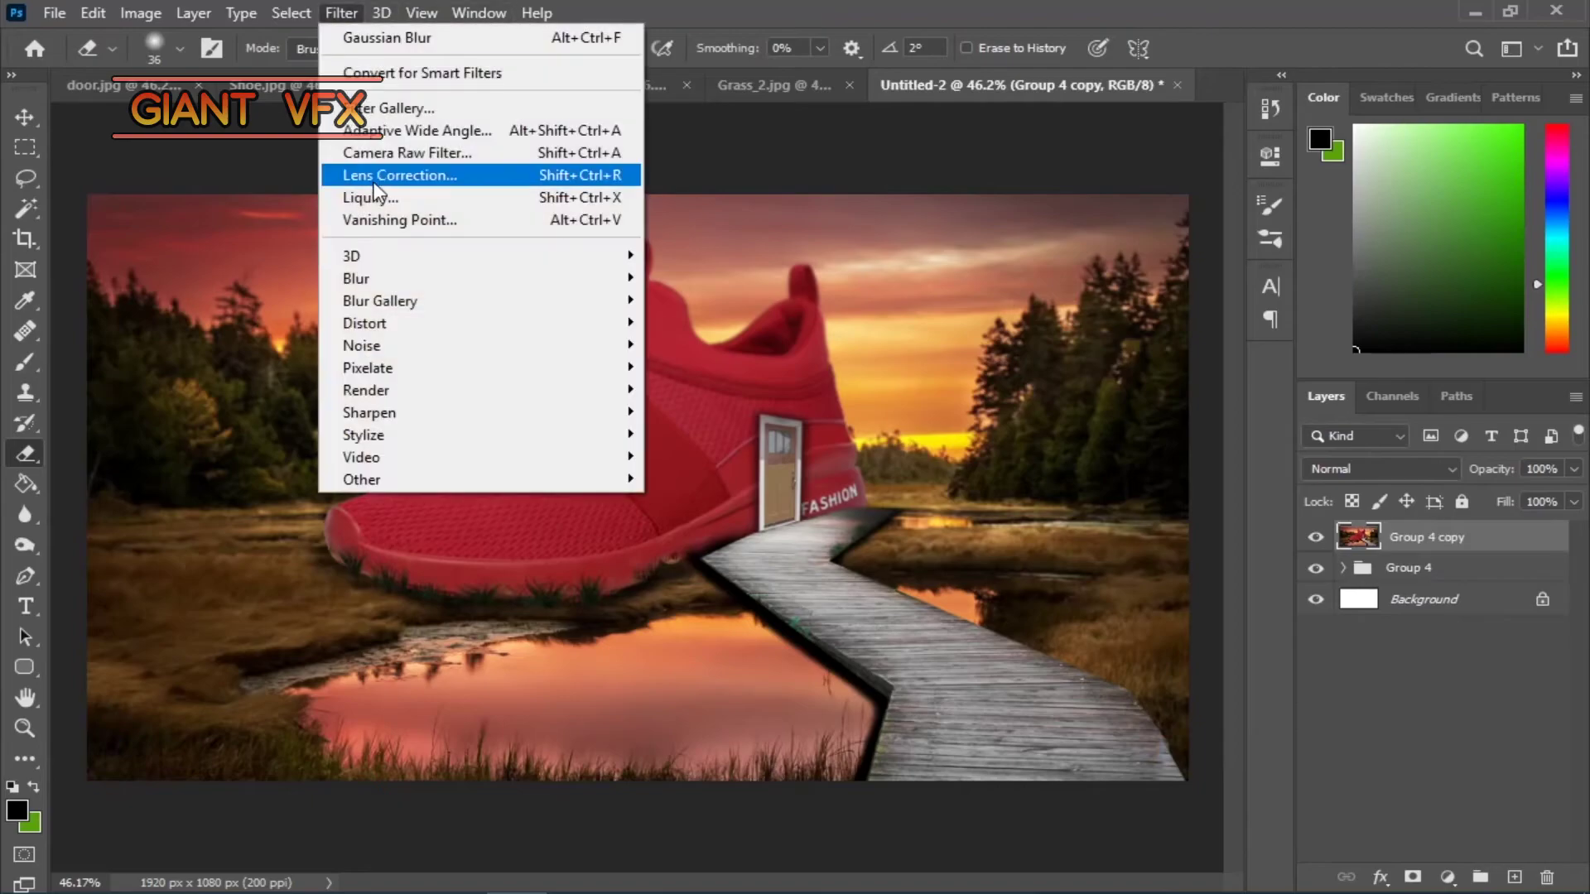
left_click(389, 149)
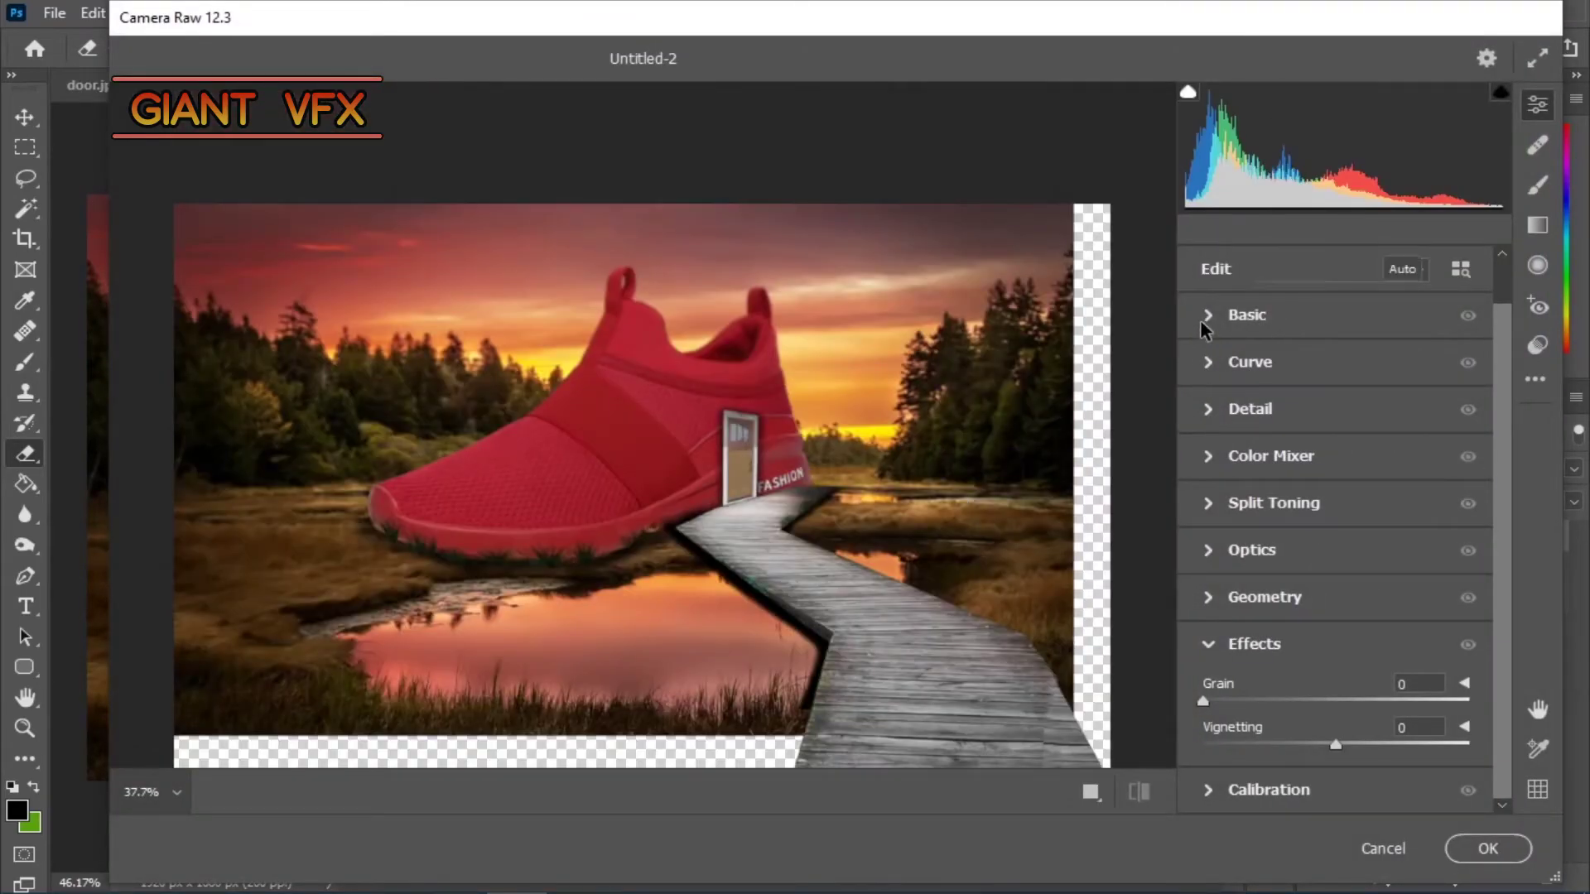
left_click(1200, 320)
left_click_drag(1334, 455, 1350, 459)
mouse_move(1336, 392)
left_mouse_down()
mouse_move(1286, 400)
mouse_move(1289, 359)
mouse_move(1325, 402)
mouse_move(1353, 357)
mouse_move(1339, 394)
left_mouse_up()
left_click_drag(1352, 358, 1342, 357)
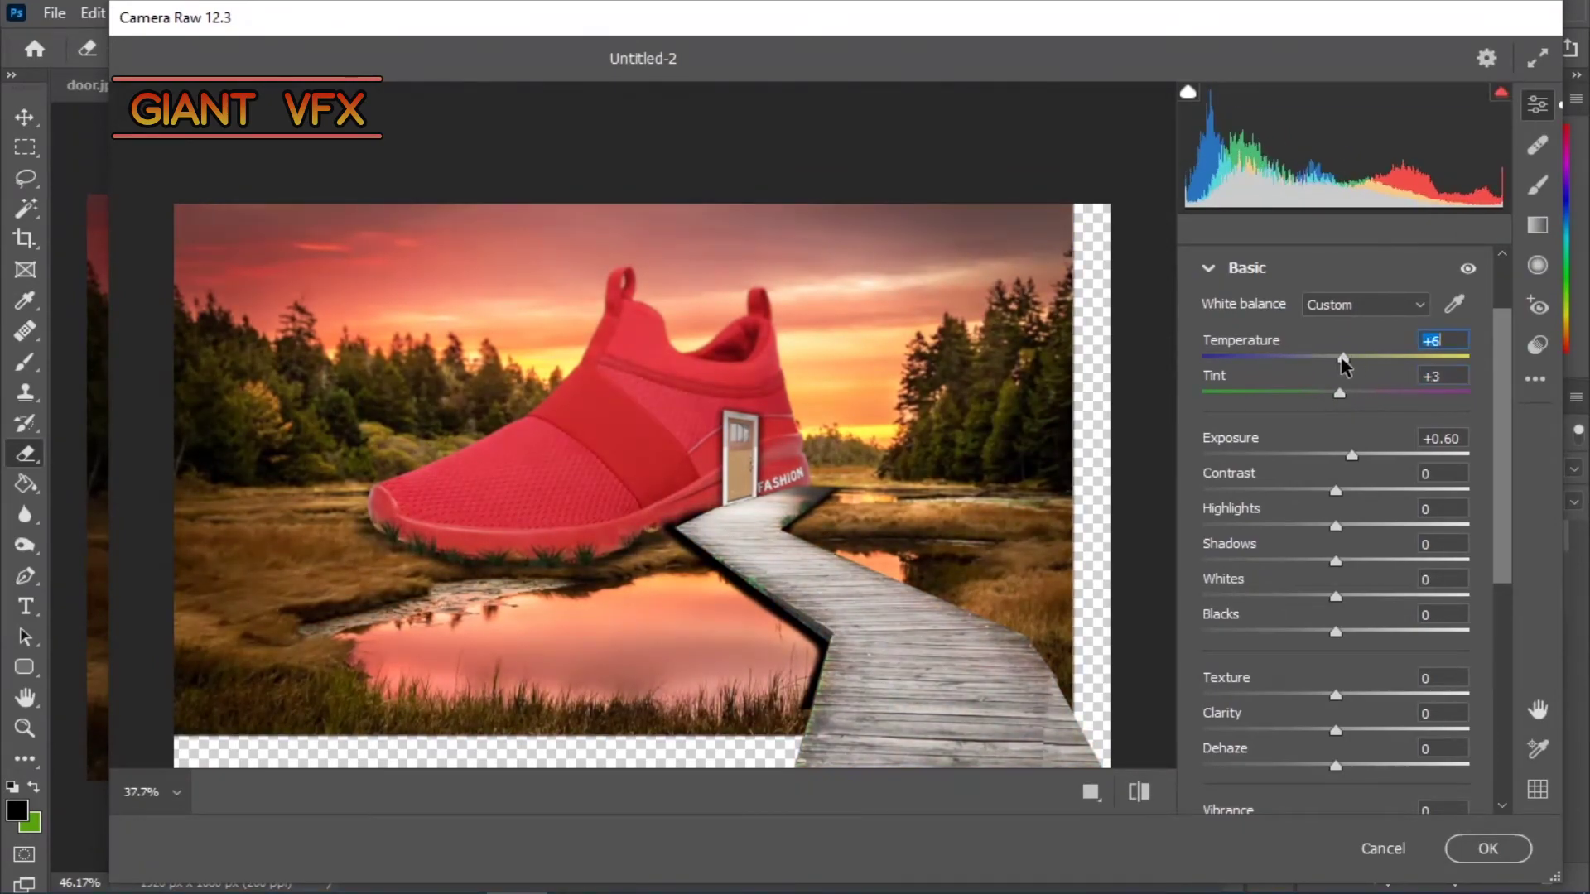
mouse_move(1352, 455)
left_mouse_down()
mouse_move(1314, 455)
mouse_move(1374, 490)
mouse_move(1329, 490)
left_mouse_up()
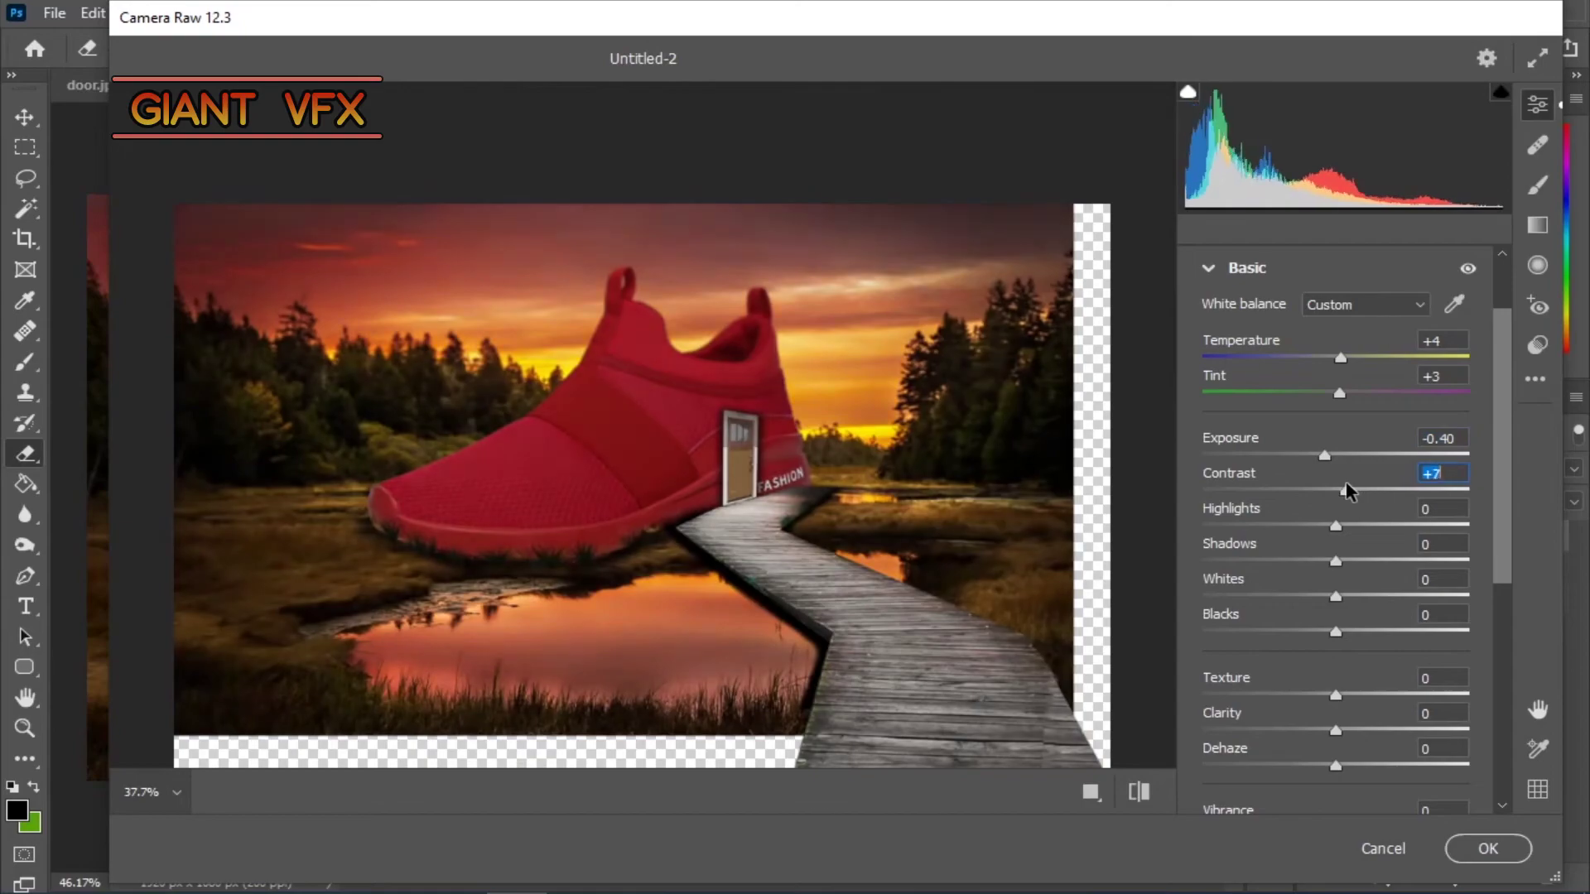
mouse_move(1336, 562)
left_mouse_down()
mouse_move(1350, 612)
mouse_move(1294, 656)
mouse_move(1339, 701)
mouse_move(1420, 702)
mouse_move(1180, 693)
left_mouse_up()
- Add lens distortion and vignette, shift the blue primary, and apply the Camera Raw grade
scroll(1220, 649, "down", 5)
left_click(1220, 649)
scroll(1180, 692, "down", 2)
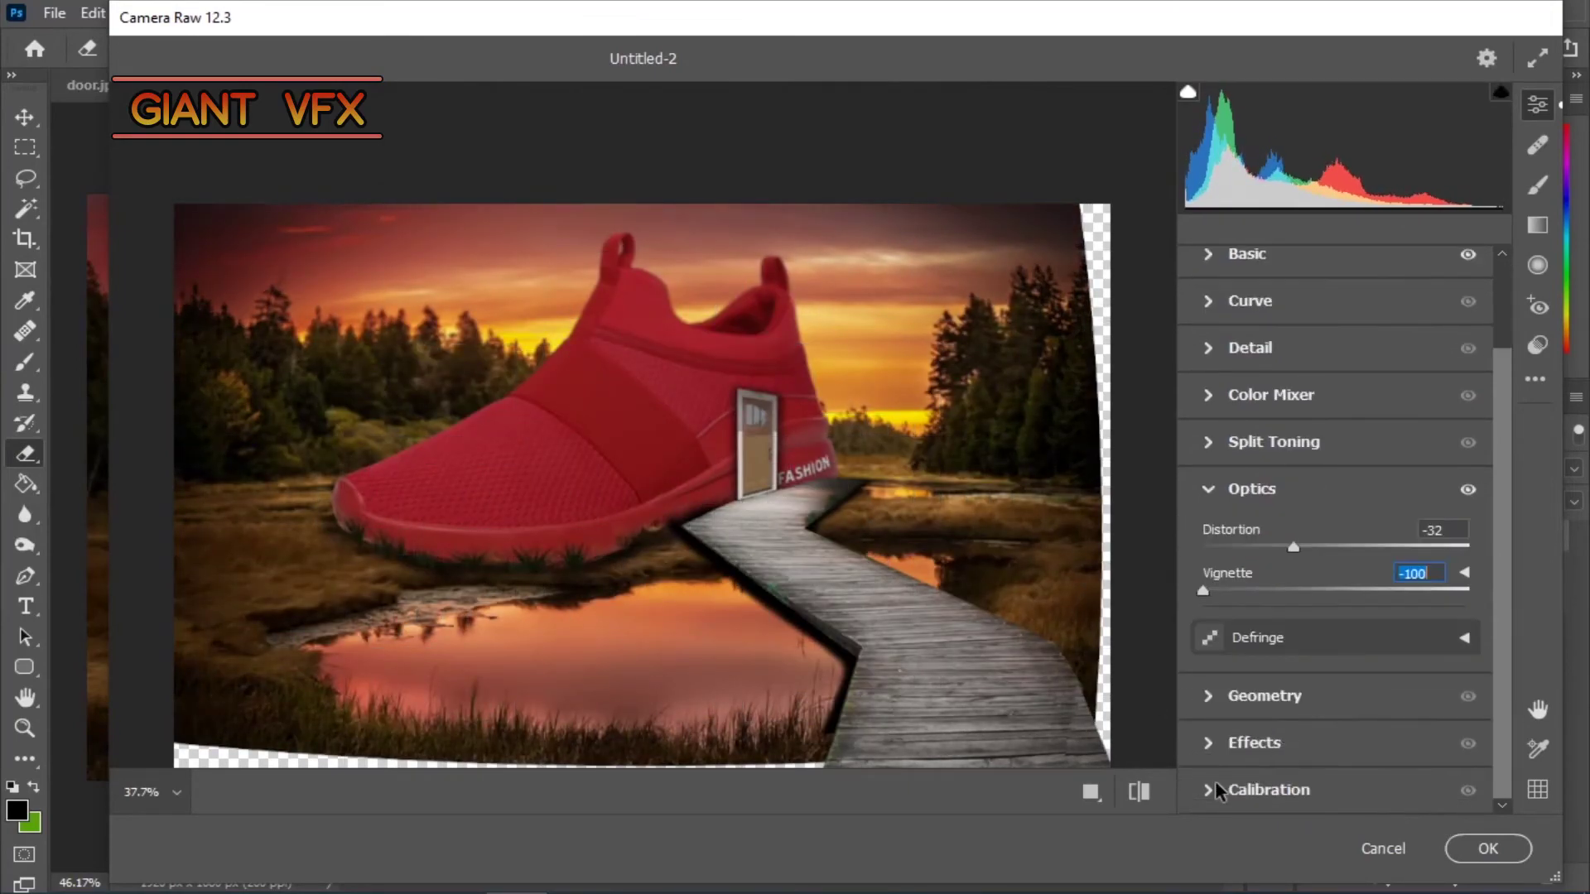
left_click(1215, 787)
mouse_move(1336, 754)
left_mouse_down()
mouse_move(1295, 756)
mouse_move(1368, 754)
mouse_move(1392, 792)
left_mouse_up()
key("Return")
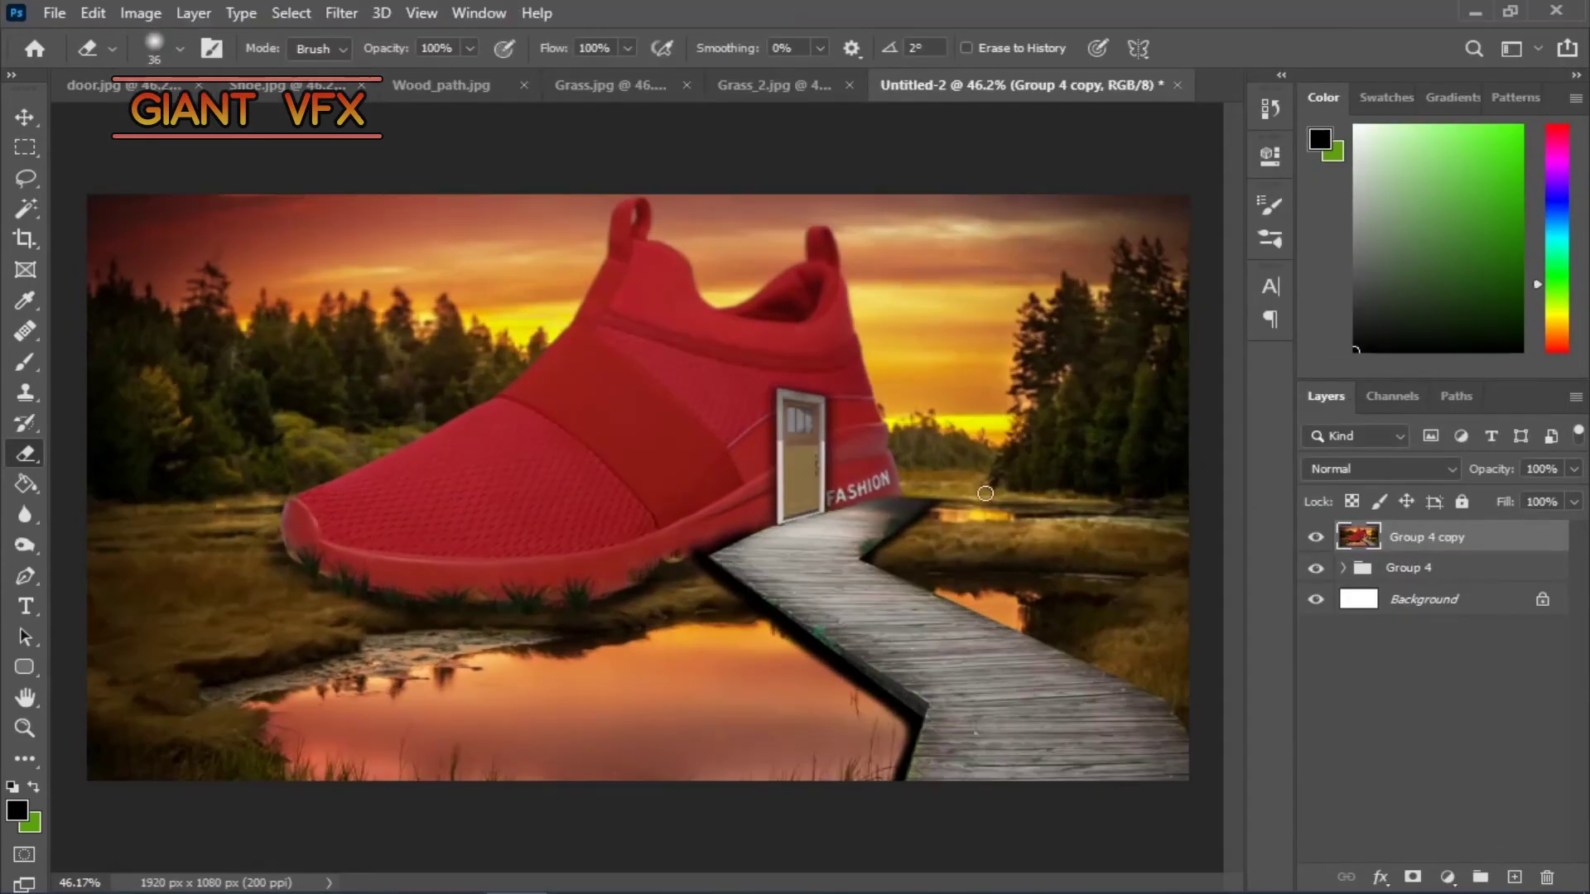
- Gaussian-blur a duplicate of the merged layer, blend it Soft Light at 54%, and add Layer 9
key("ctrl+j")
left_click(341, 12)
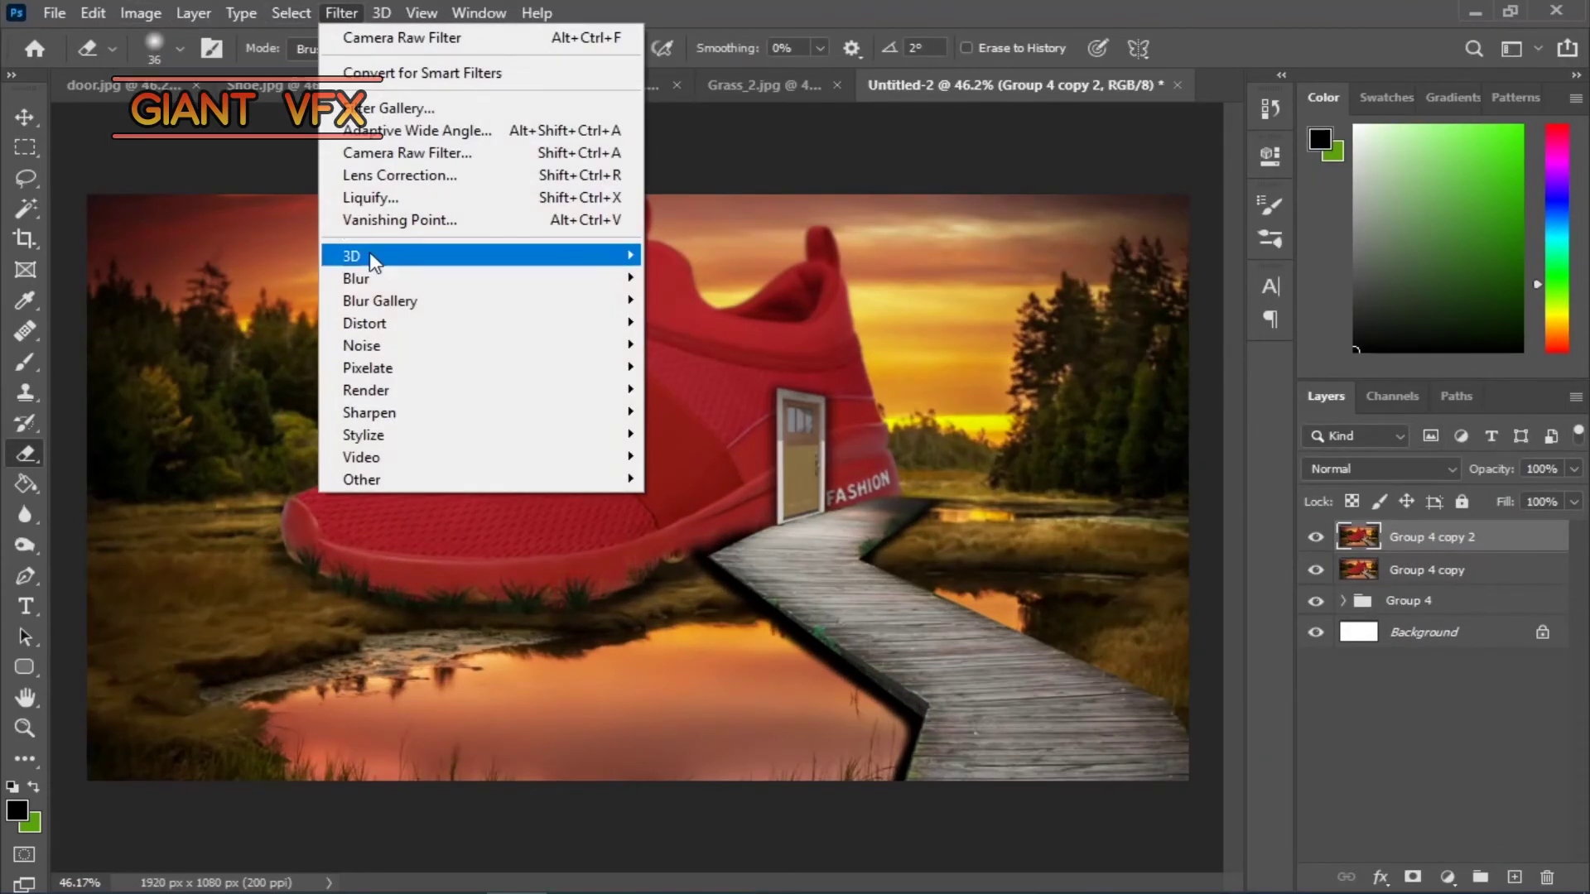
left_click(721, 363)
left_click(918, 184)
left_click(1379, 469)
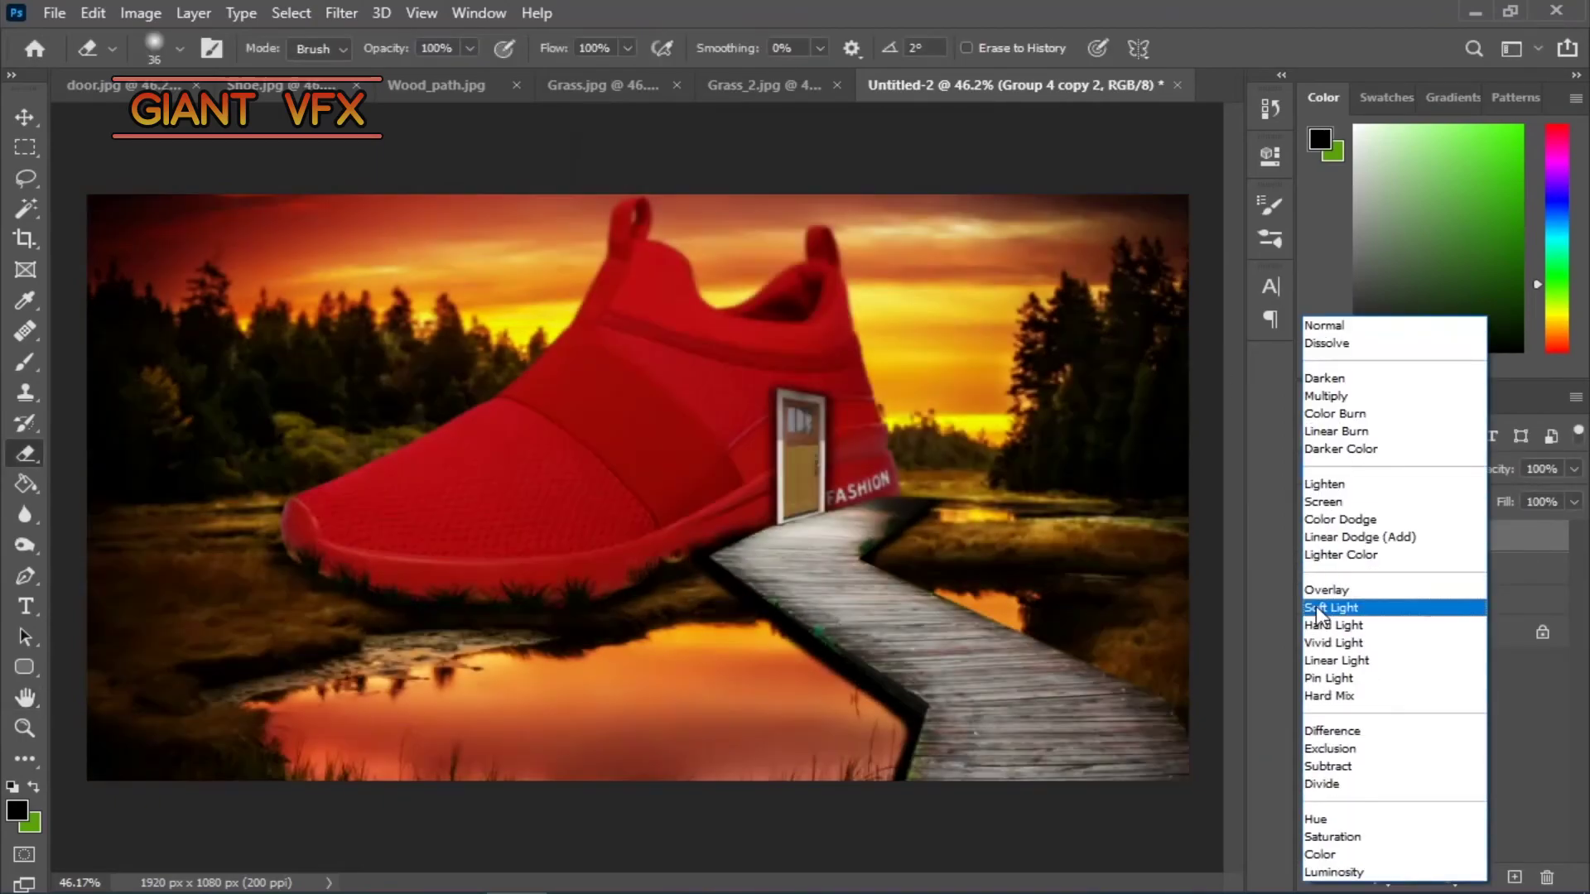
left_click(1403, 603)
left_click_drag(1573, 469, 1518, 495)
left_click(1514, 877)
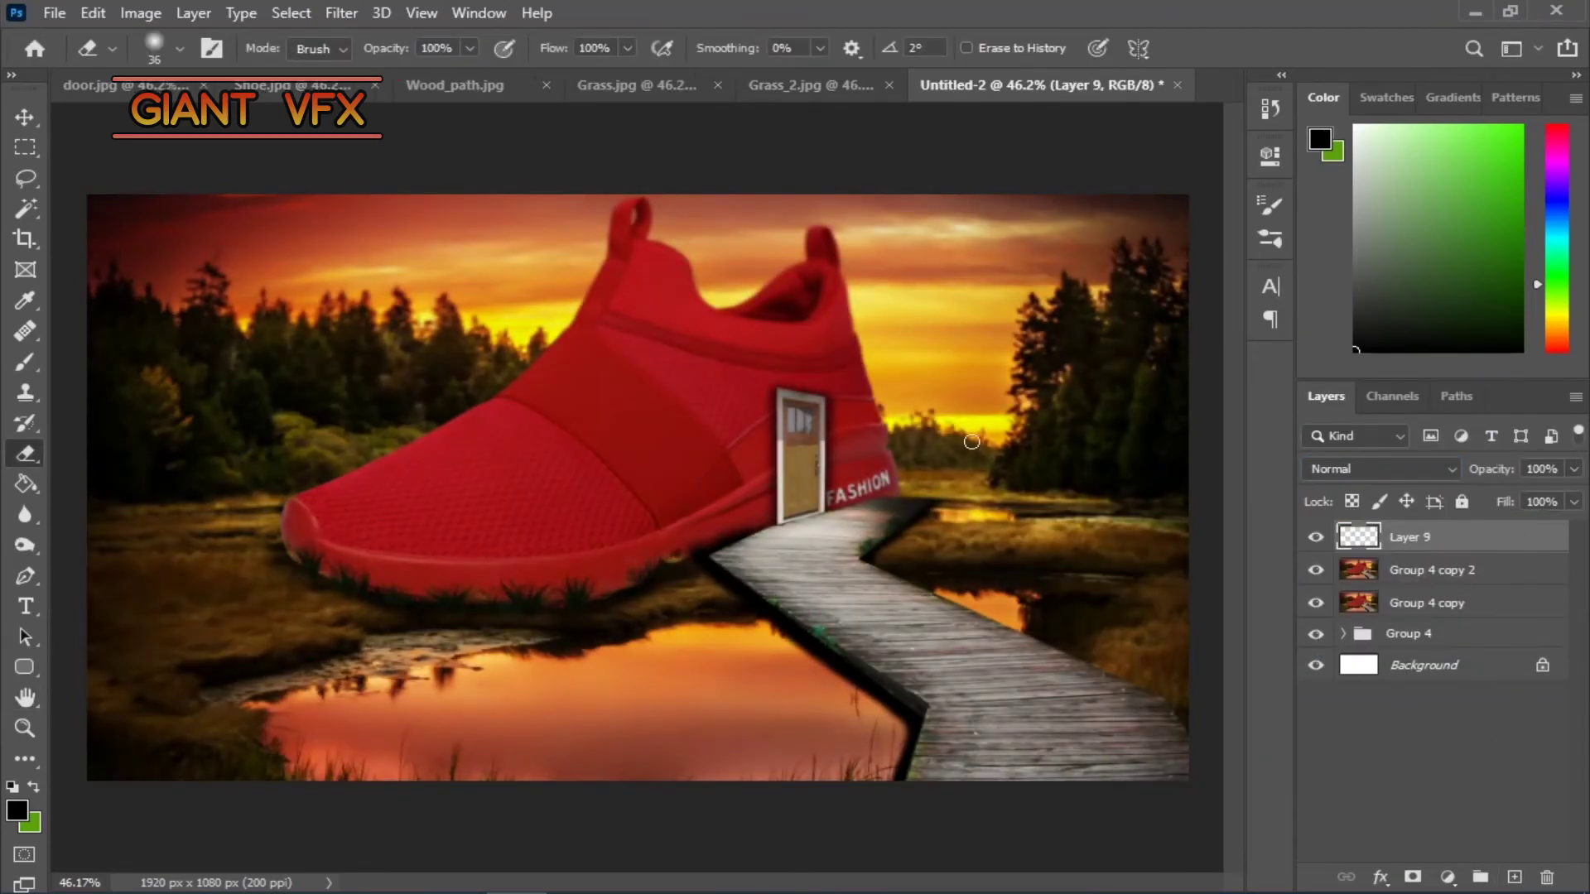
left_click(24, 117)
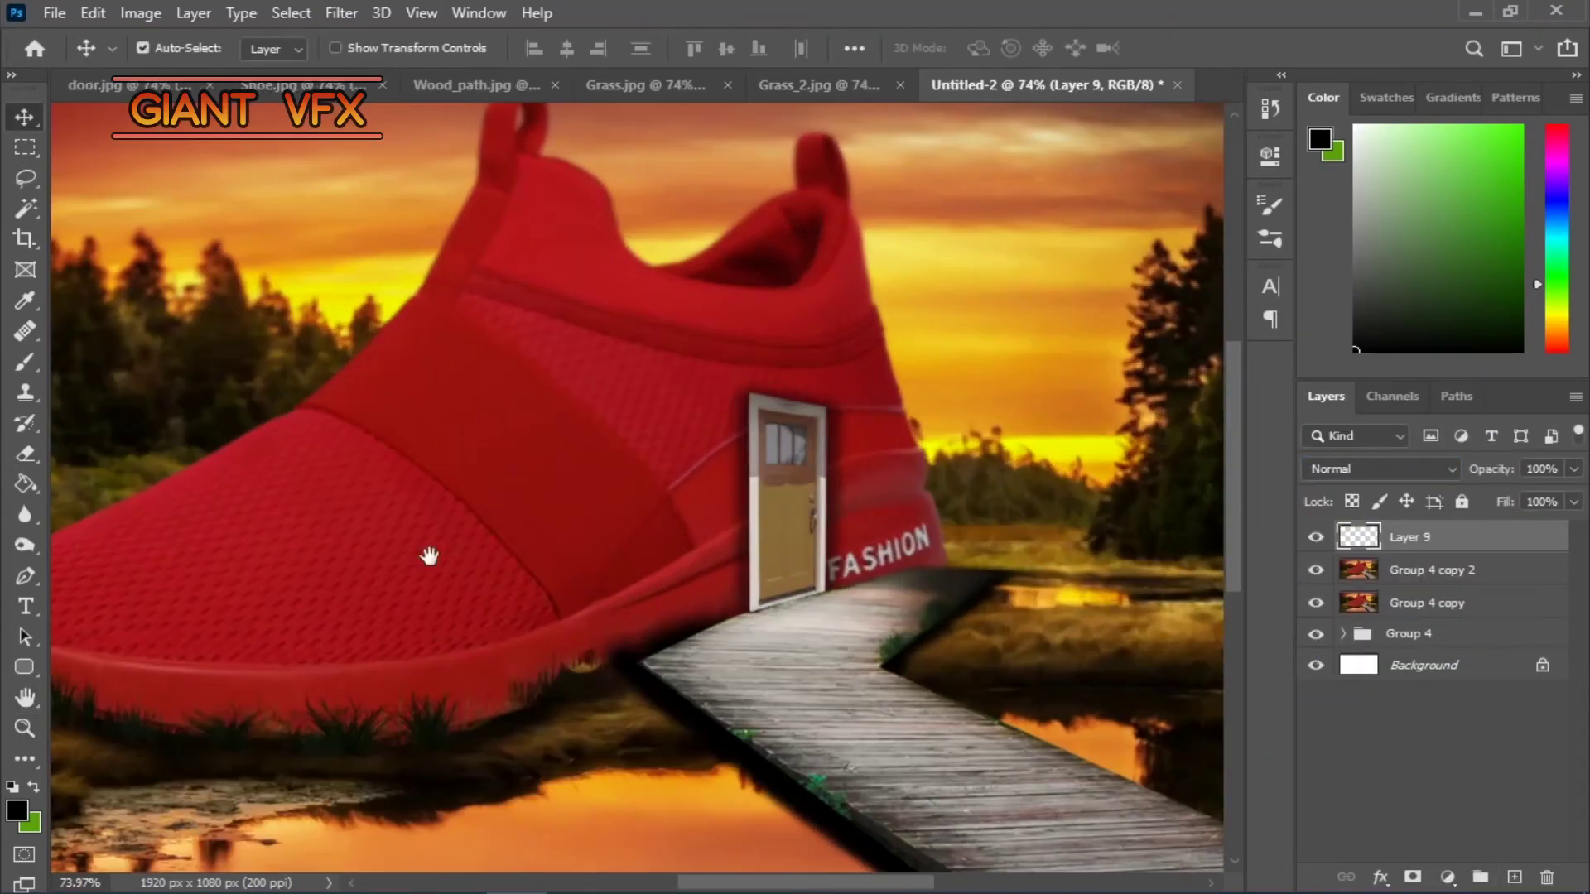